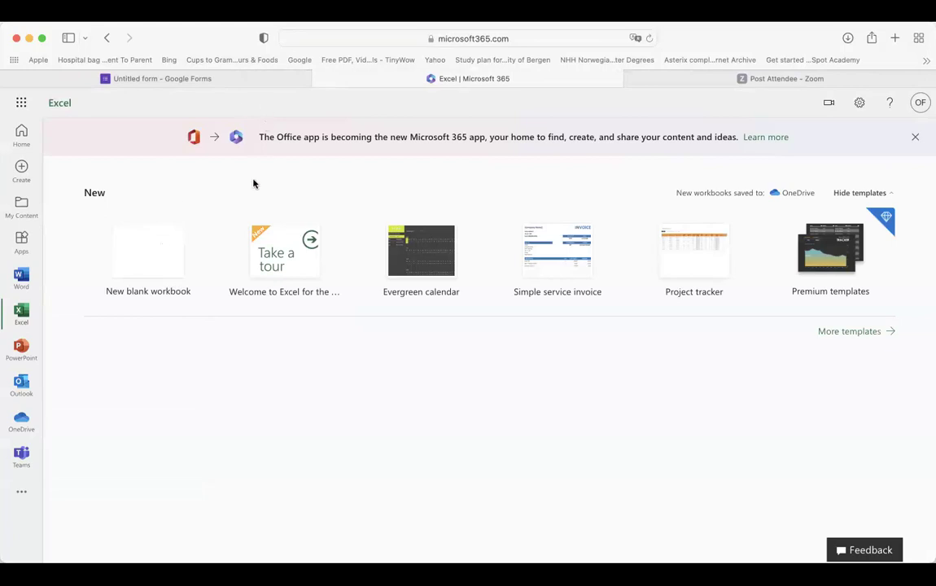
Create a new blank Excel workbook and switch back to the form's responses in Google Forms.
{"action": "left_click", "coordinate": [155, 248]}
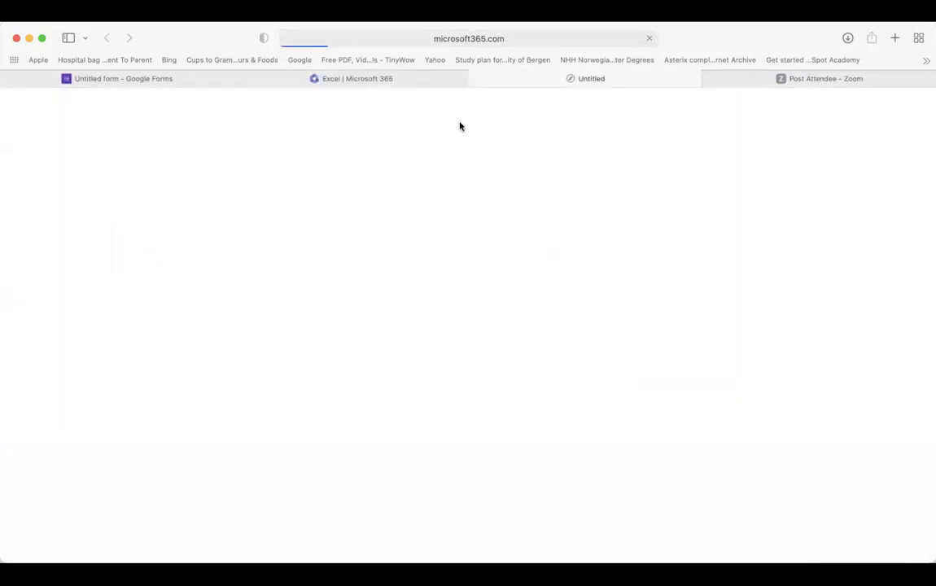
{"action": "left_click", "coordinate": [186, 78]}
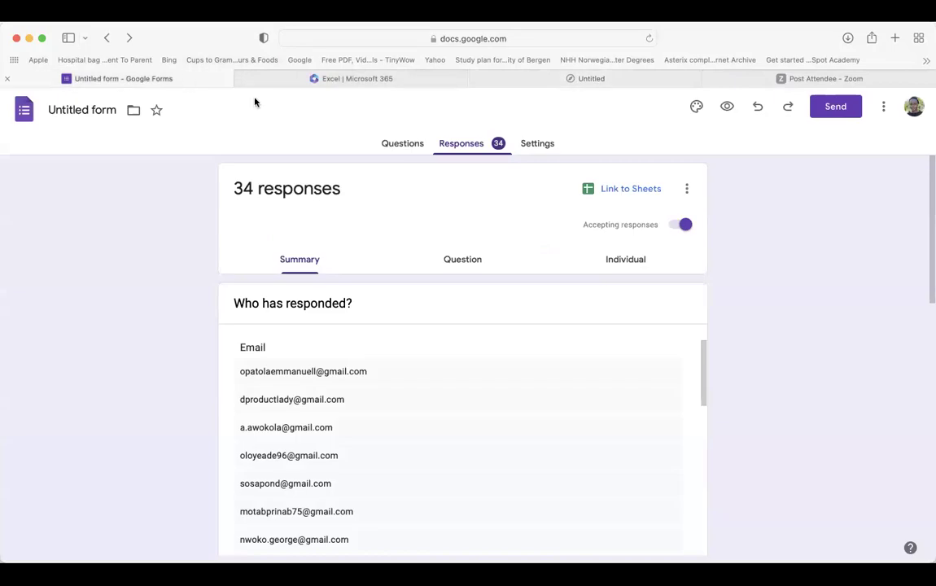
{"action": "left_click", "coordinate": [596, 79]}
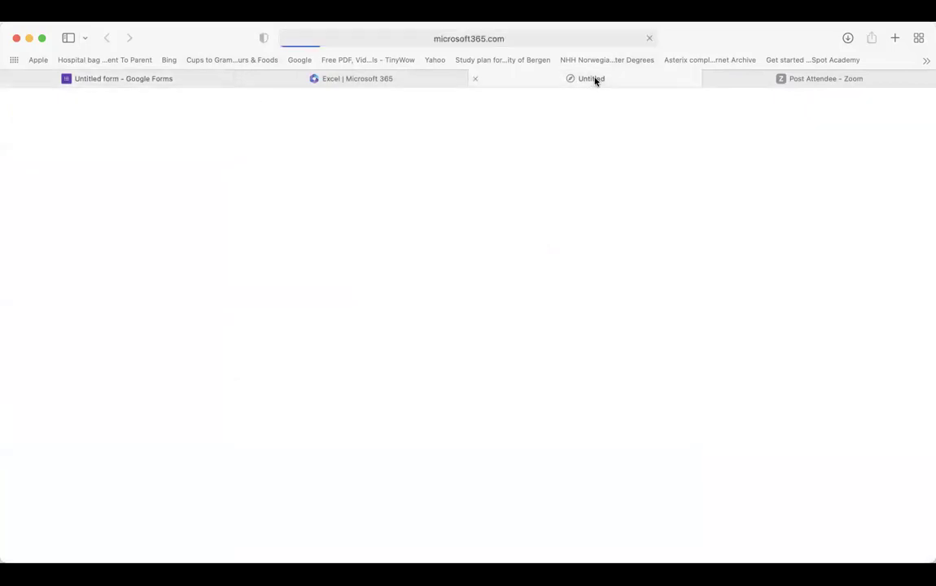
{"action": "left_click", "coordinate": [151, 77]}
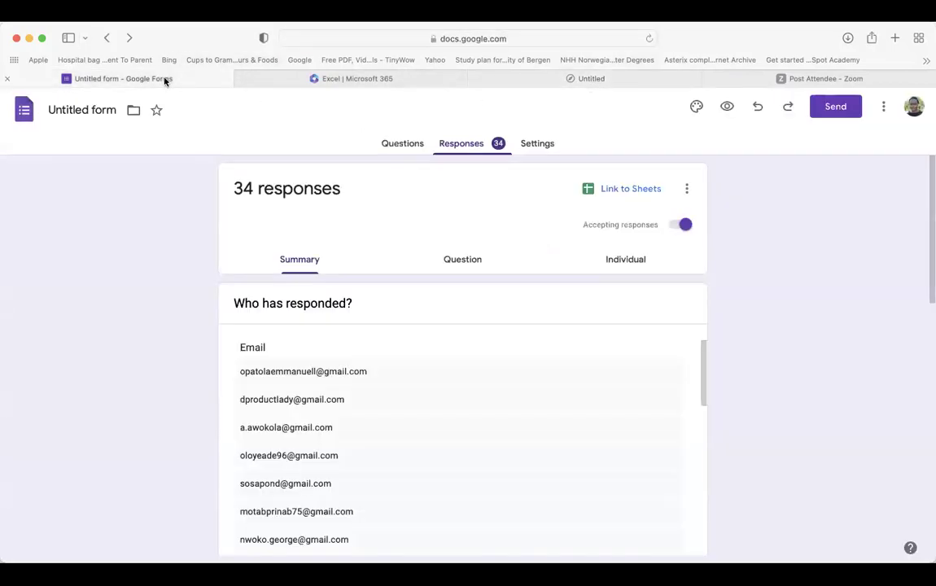
Link the form responses to a new Google Sheets spreadsheet named "Data Analysis Class".
{"action": "left_click", "coordinate": [639, 189]}
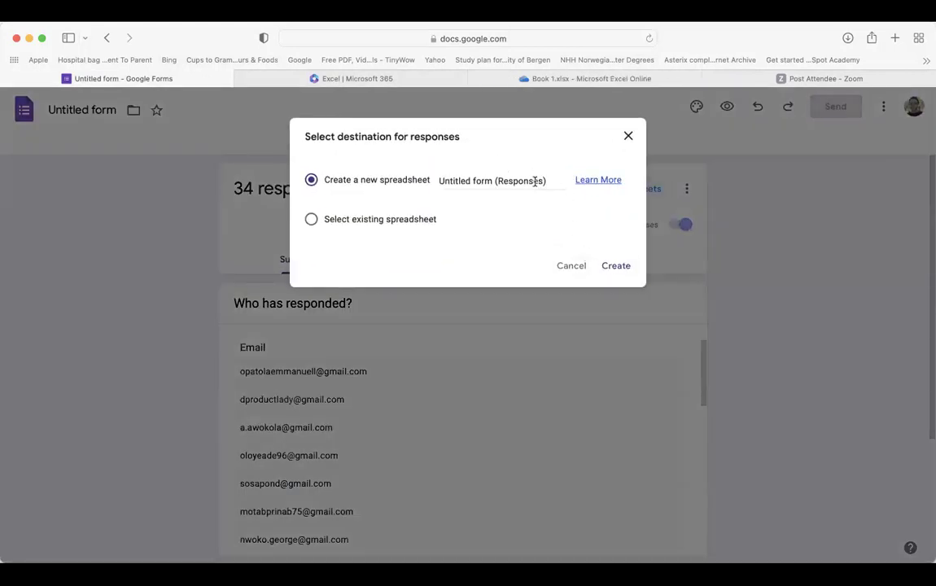
{"action": "left_click_drag", "start_coordinate": [551, 182], "coordinate": [438, 181]}
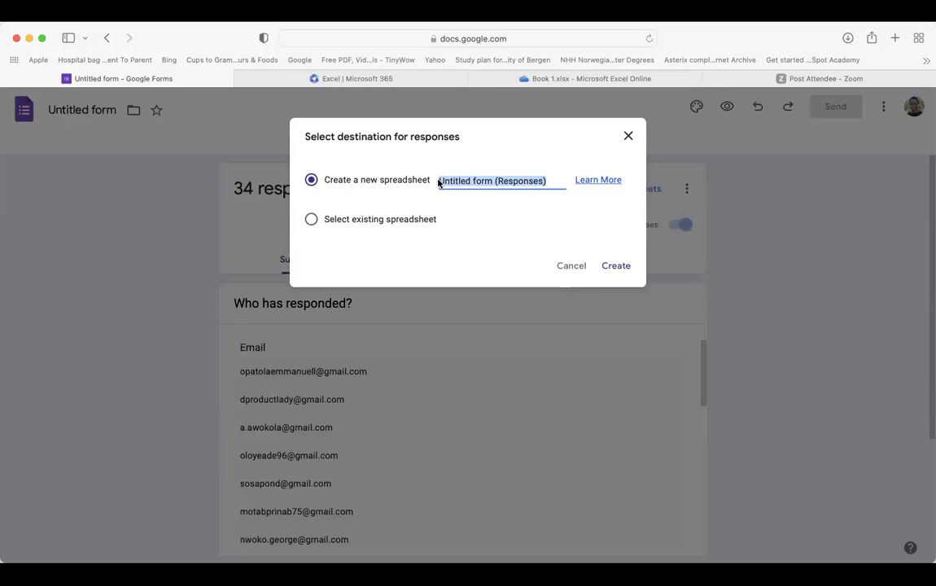
{"action": "type", "text": "Data A"}
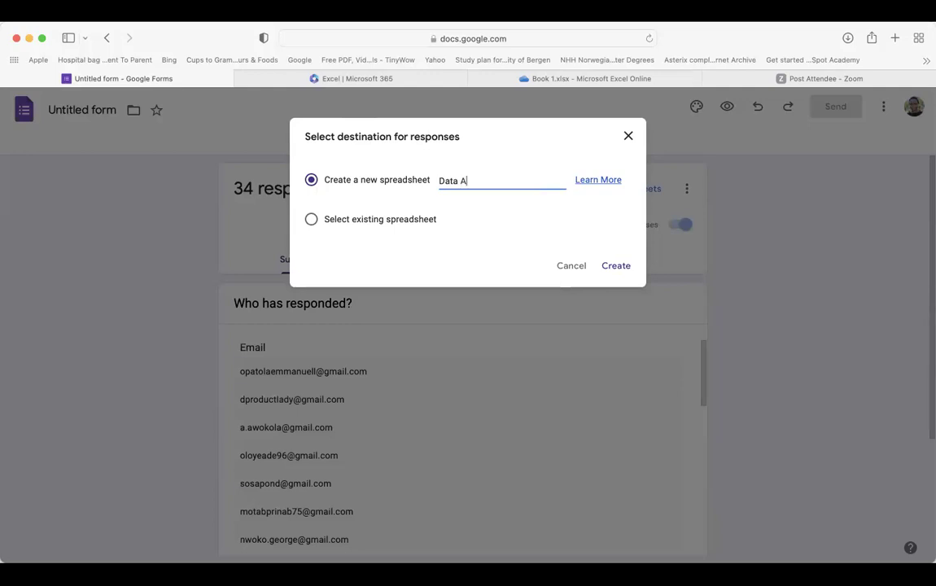
{"action": "type", "text": "nalysis Class"}
{"action": "left_click", "coordinate": [616, 267]}
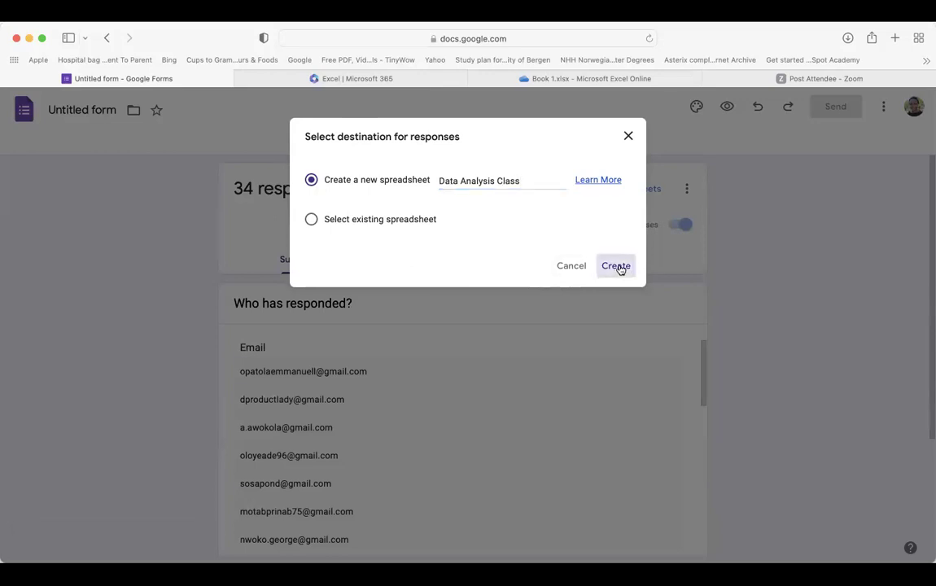
{"action": "left_click", "coordinate": [604, 79]}
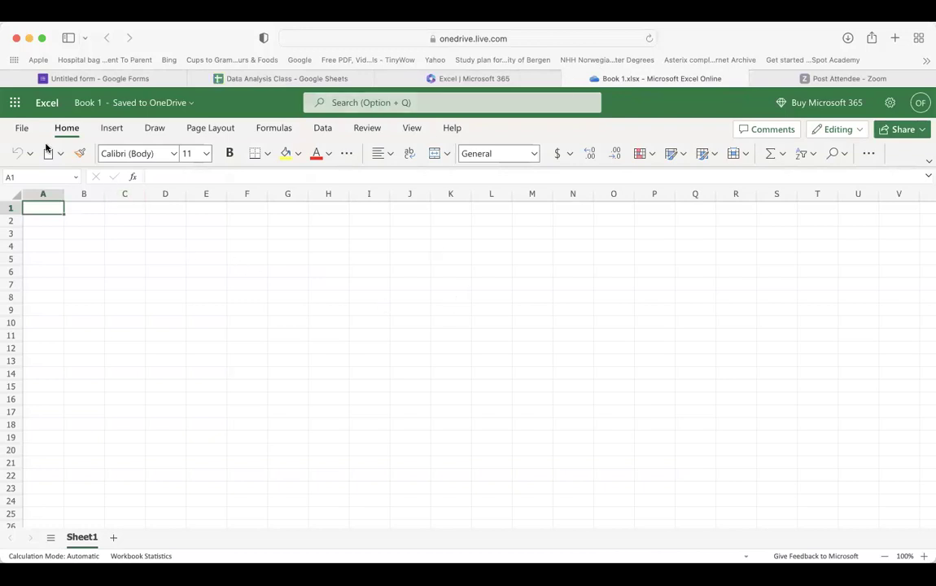
{"action": "left_click", "coordinate": [114, 130]}
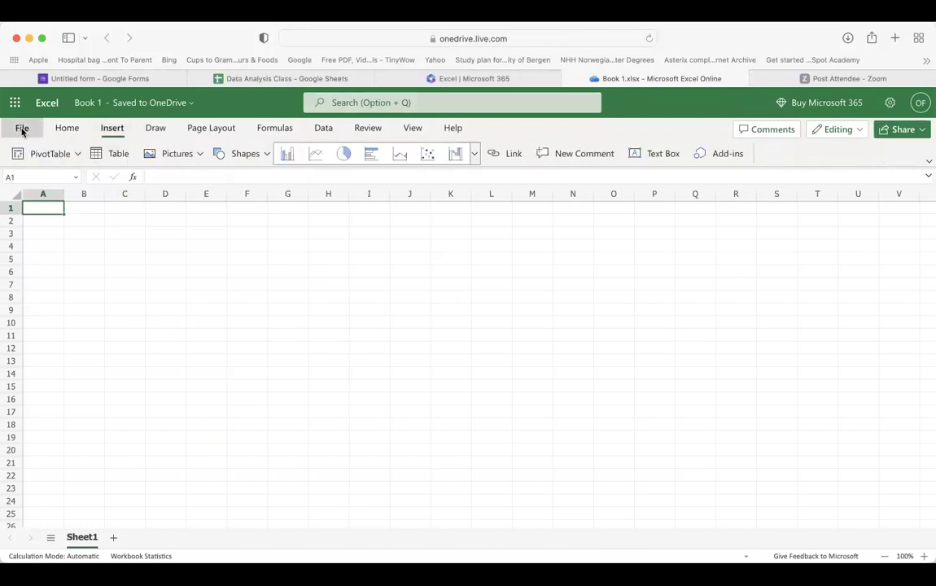
{"action": "left_click", "coordinate": [21, 128]}
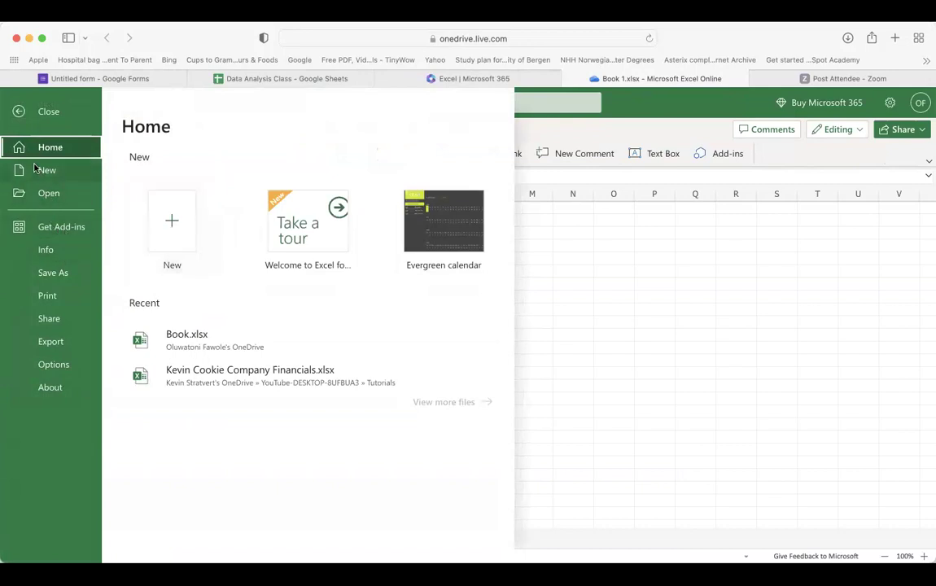
{"action": "left_click", "coordinate": [36, 198]}
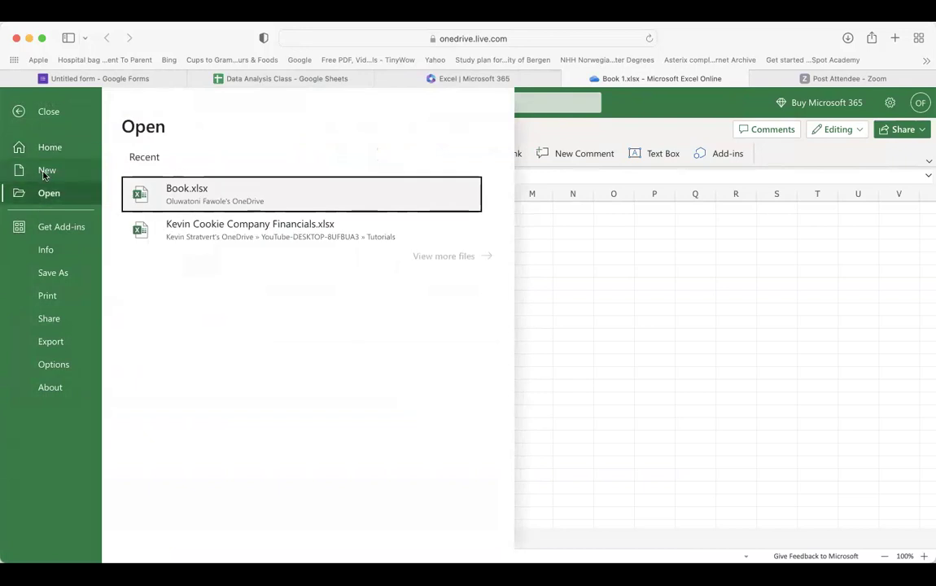
Copy the whole response sheet from the Data Analysis Class spreadsheet and paste it into the blank Excel workbook at A1.
{"action": "left_click", "coordinate": [346, 80]}
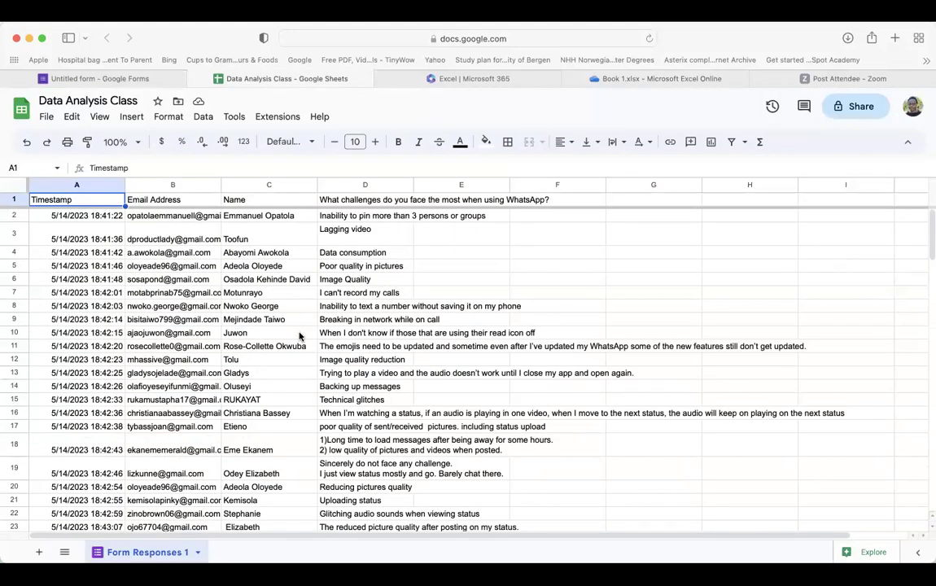
{"action": "key", "text": "super+a"}
{"action": "key", "text": "super+a"}
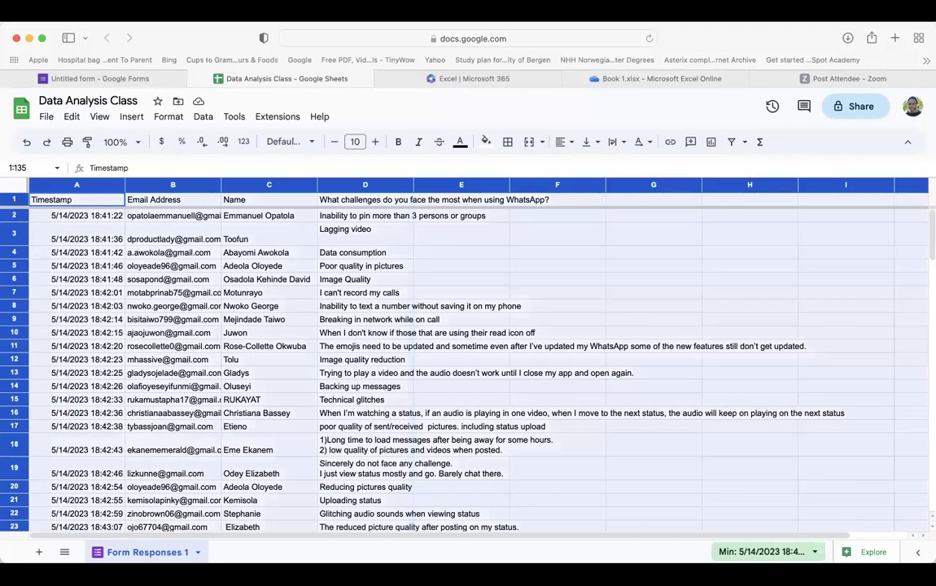
{"action": "left_click", "coordinate": [643, 78]}
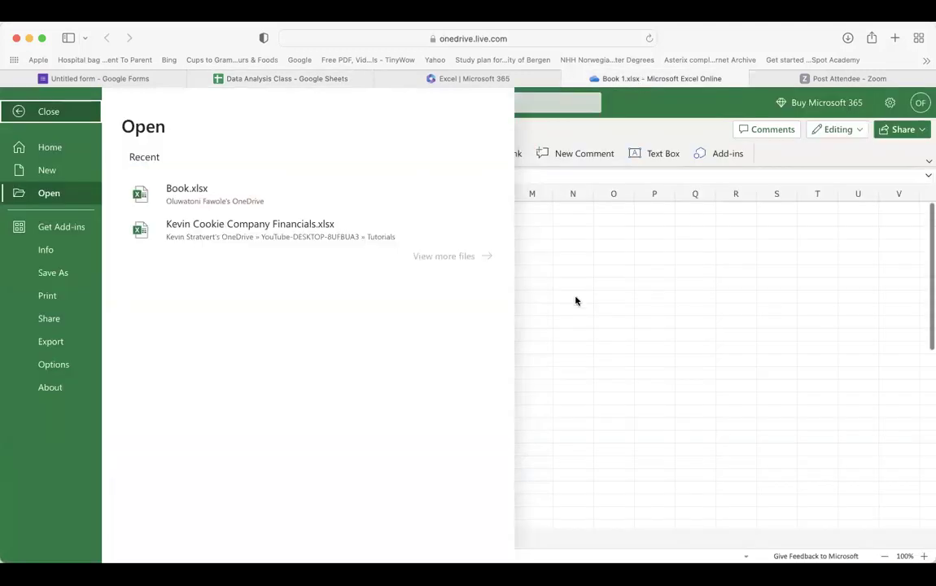
{"action": "key", "text": "super+v"}
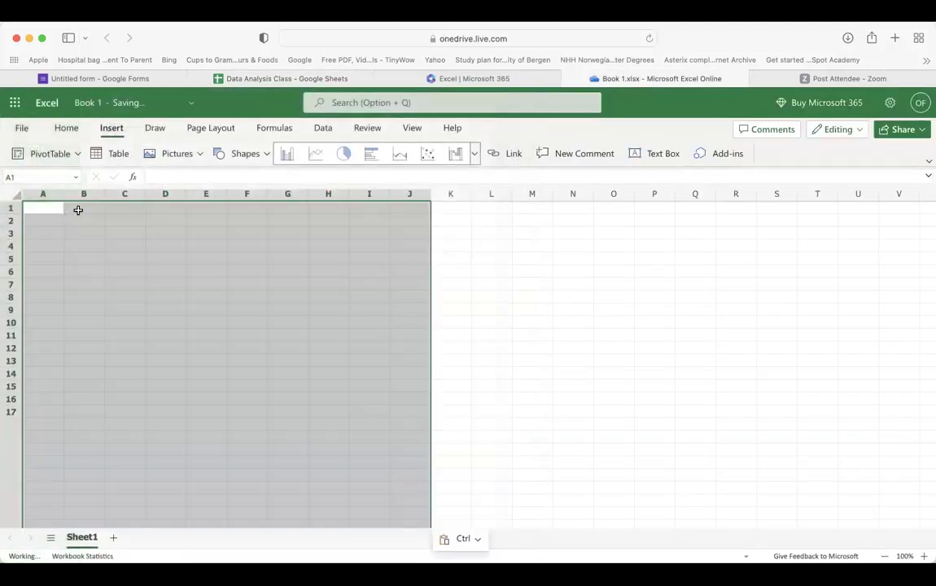
Hide the Timestamp column, column A.
{"action": "left_click", "coordinate": [45, 195]}
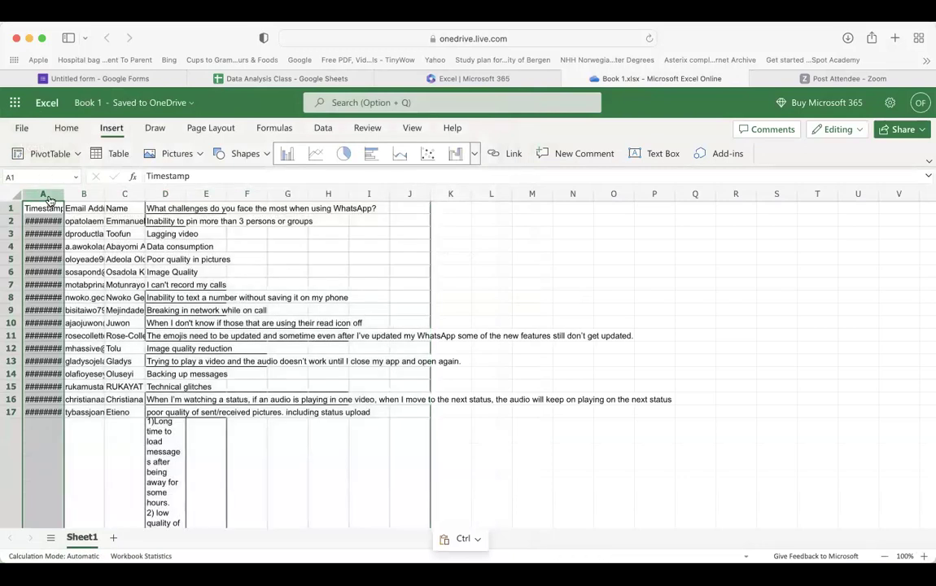
{"action": "left_click", "coordinate": [47, 196]}
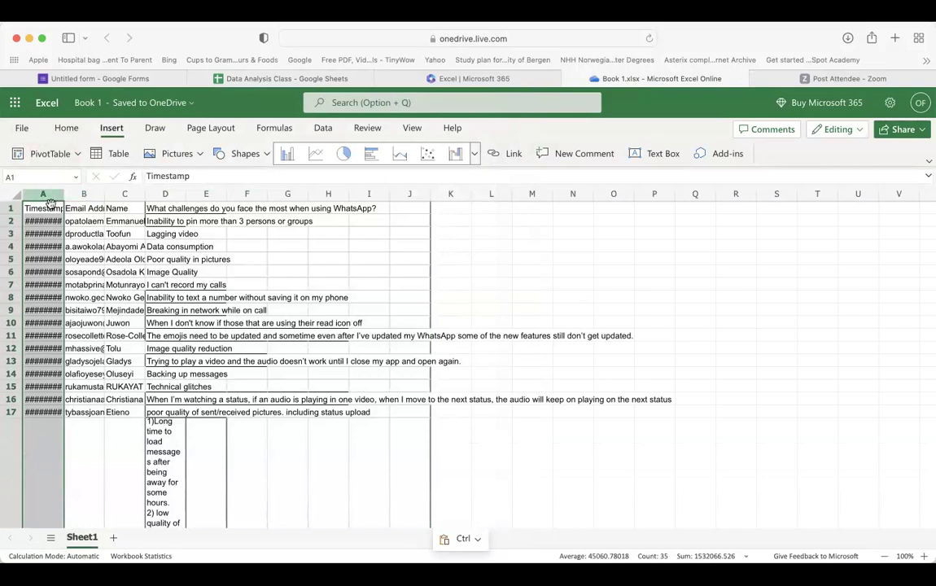
{"action": "left_click", "coordinate": [47, 196]}
{"action": "right_click", "coordinate": [45, 197]}
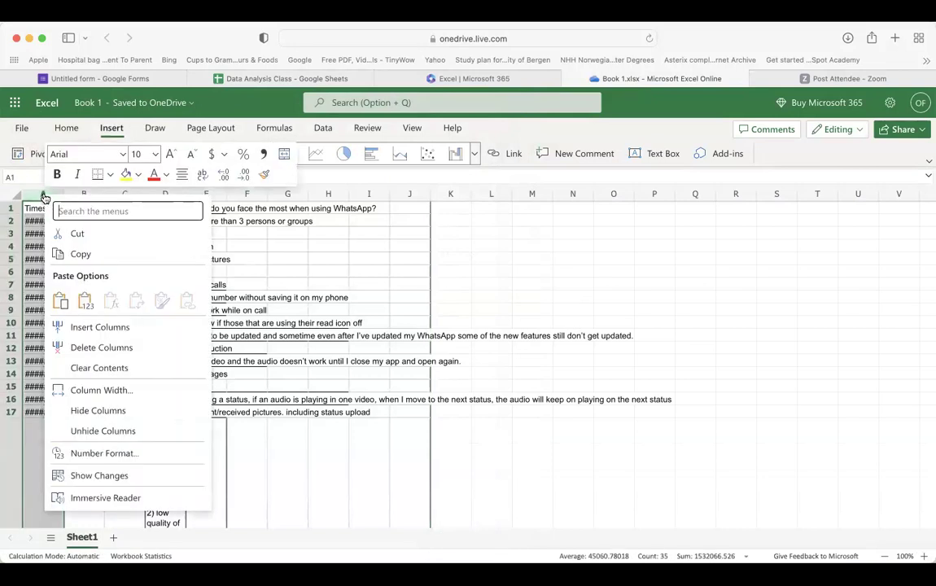
{"action": "left_click", "coordinate": [137, 410]}
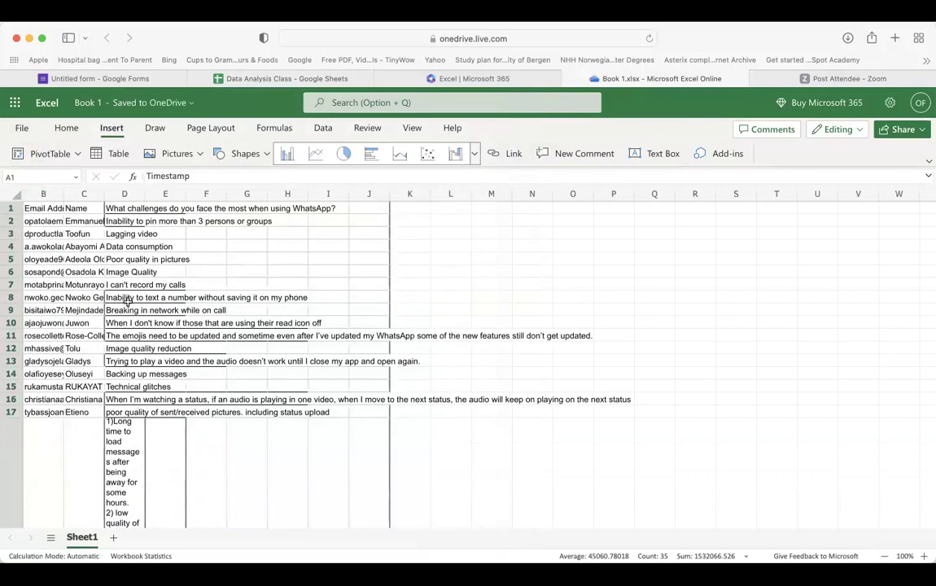
Autofit the widths of the Email Address, Name and WhatsApp challenges columns (B to D).
{"action": "double_click", "coordinate": [64, 196]}
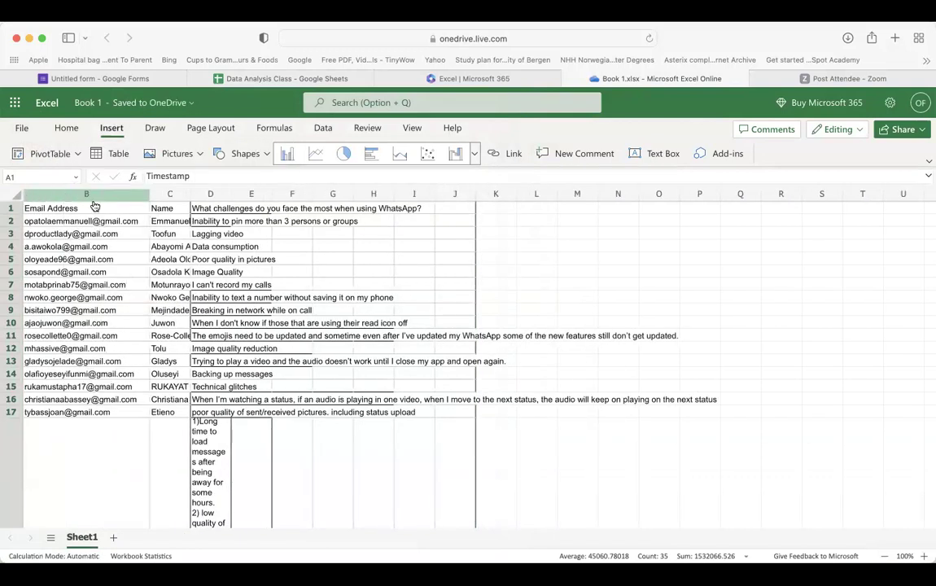
{"action": "double_click", "coordinate": [188, 195]}
{"action": "scroll", "coordinate": [307, 340], "scroll_direction": "down", "scroll_amount": 1}
{"action": "scroll", "coordinate": [305, 344], "scroll_direction": "up", "scroll_amount": 1}
{"action": "double_click", "coordinate": [286, 194]}
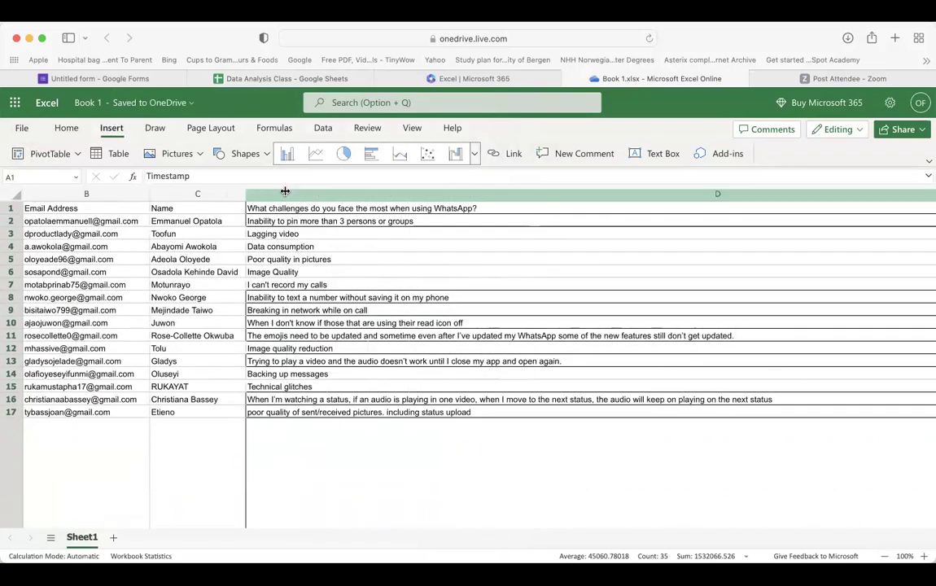
Narrow column D with the WhatsApp challenges to roughly the length of the answer in row 13.
{"action": "scroll", "coordinate": [293, 314], "scroll_direction": "down", "scroll_amount": 5}
{"action": "scroll", "coordinate": [295, 314], "scroll_direction": "down", "scroll_amount": 2}
{"action": "scroll", "coordinate": [309, 319], "scroll_direction": "up", "scroll_amount": 6}
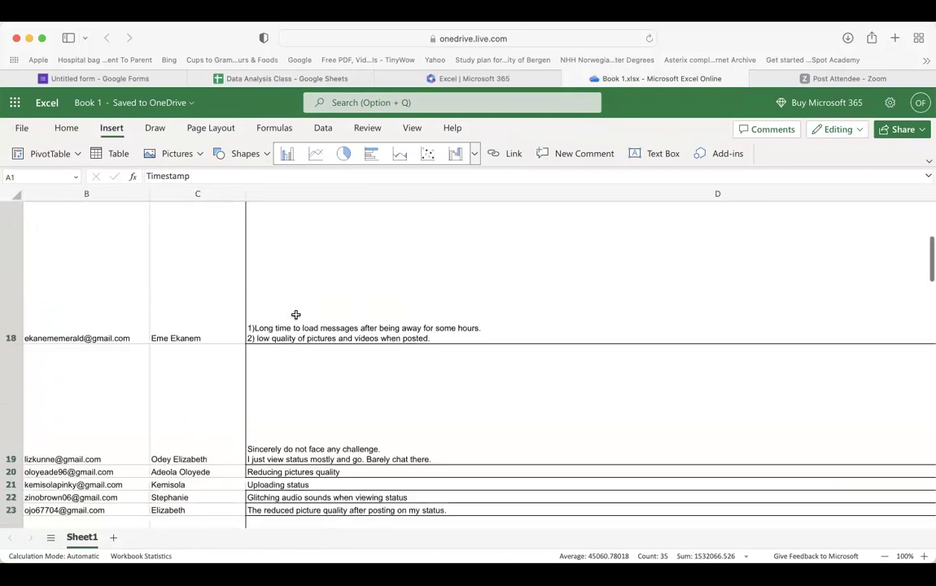
{"action": "scroll", "coordinate": [481, 286], "scroll_direction": "right", "scroll_amount": 10}
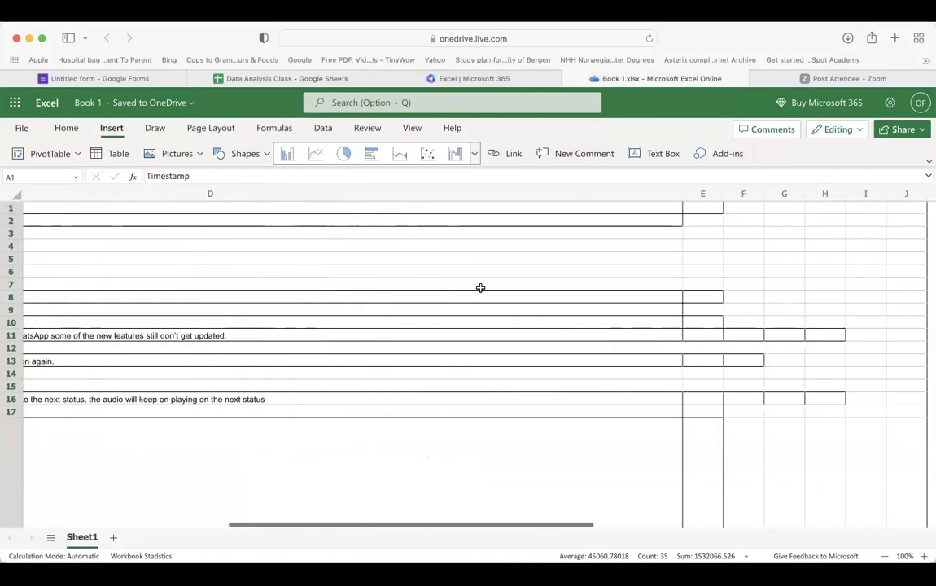
{"action": "scroll", "coordinate": [481, 287], "scroll_direction": "left", "scroll_amount": 3}
{"action": "left_click_drag", "start_coordinate": [800, 196], "coordinate": [174, 192]}
{"action": "scroll", "coordinate": [349, 283], "scroll_direction": "left", "scroll_amount": 5}
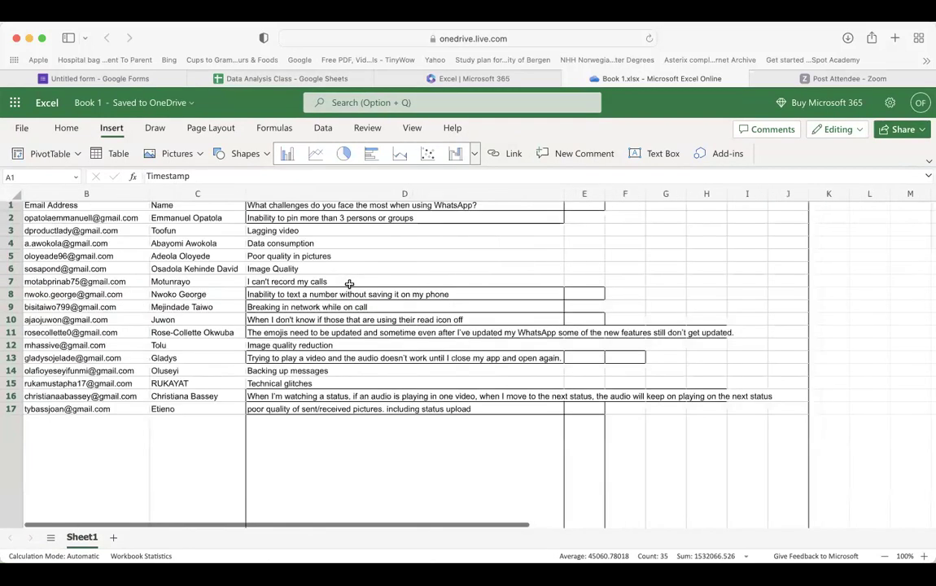
Wrap the text in column D so the long WhatsApp challenge answers fit inside their cells.
{"action": "right_click", "coordinate": [417, 196]}
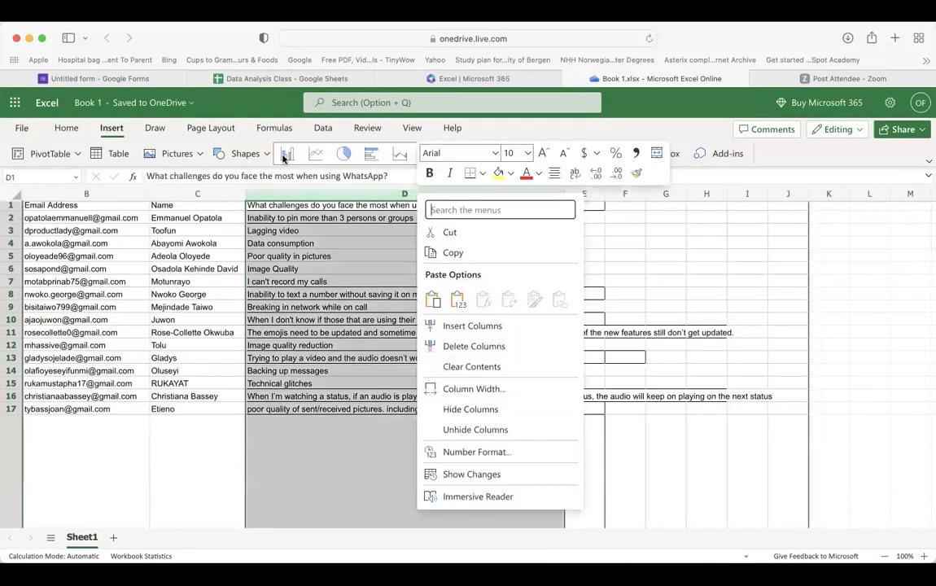
{"action": "left_click", "coordinate": [66, 128]}
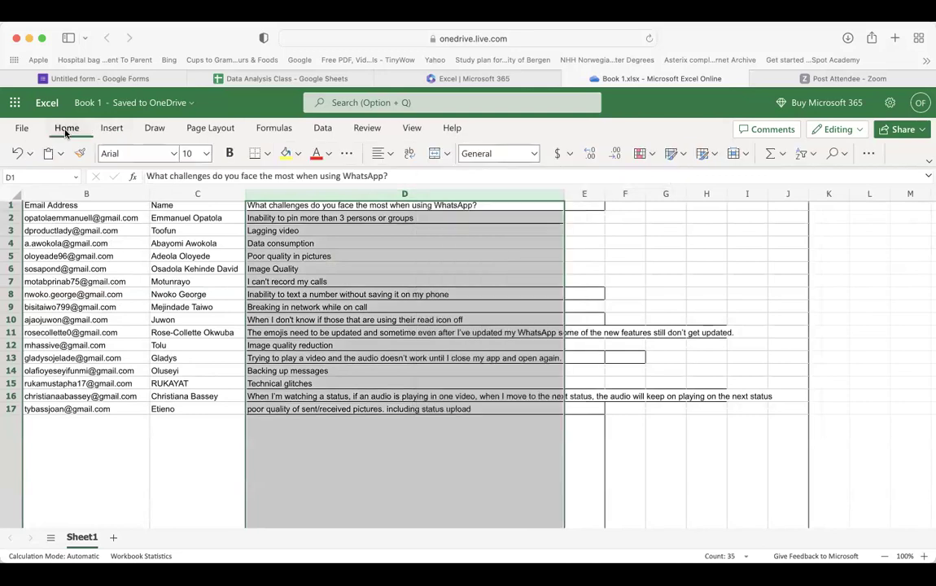
{"action": "left_click", "coordinate": [411, 154]}
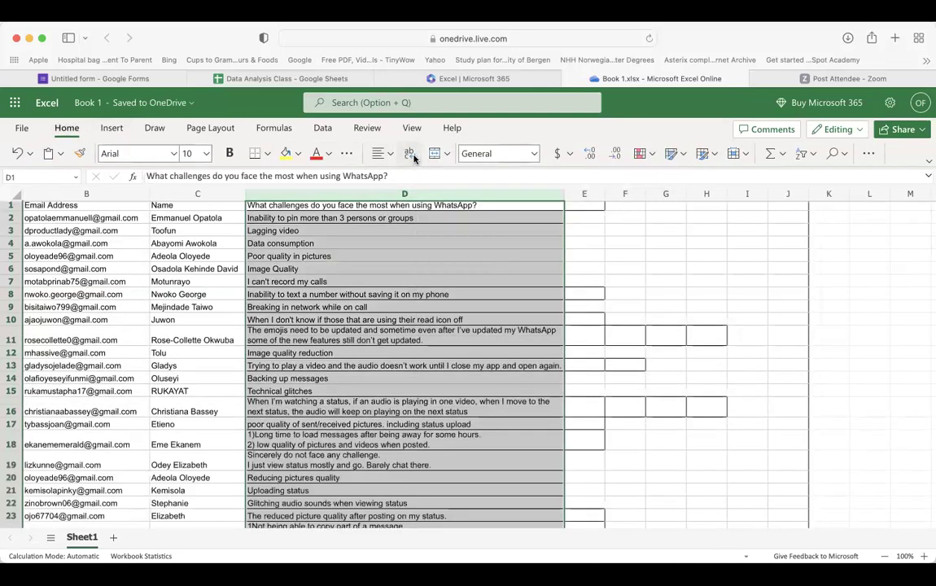
{"action": "left_click", "coordinate": [665, 295]}
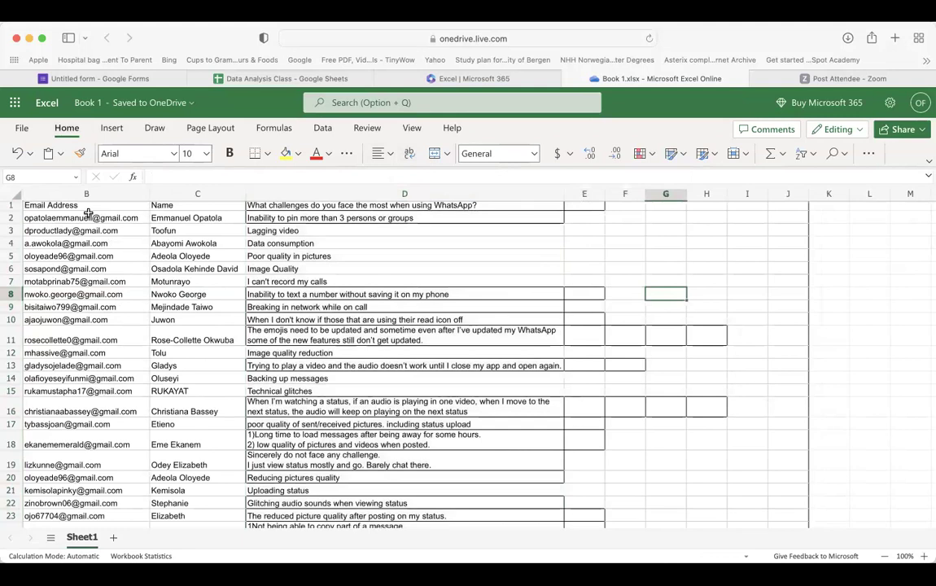
{"action": "key", "text": "super+a"}
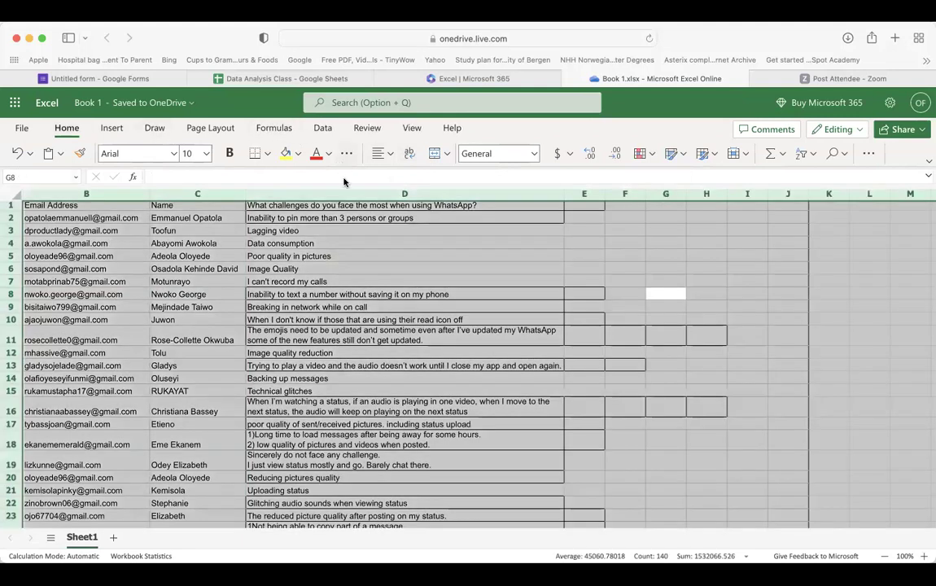
{"action": "left_click", "coordinate": [492, 307]}
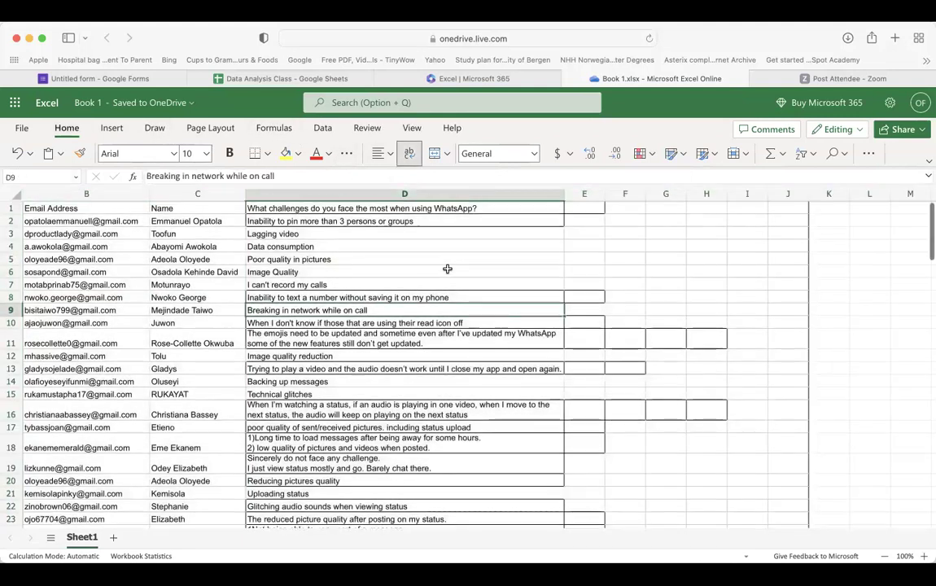
Make the header cells B1 to D1 bold.
{"action": "left_click", "coordinate": [11, 210]}
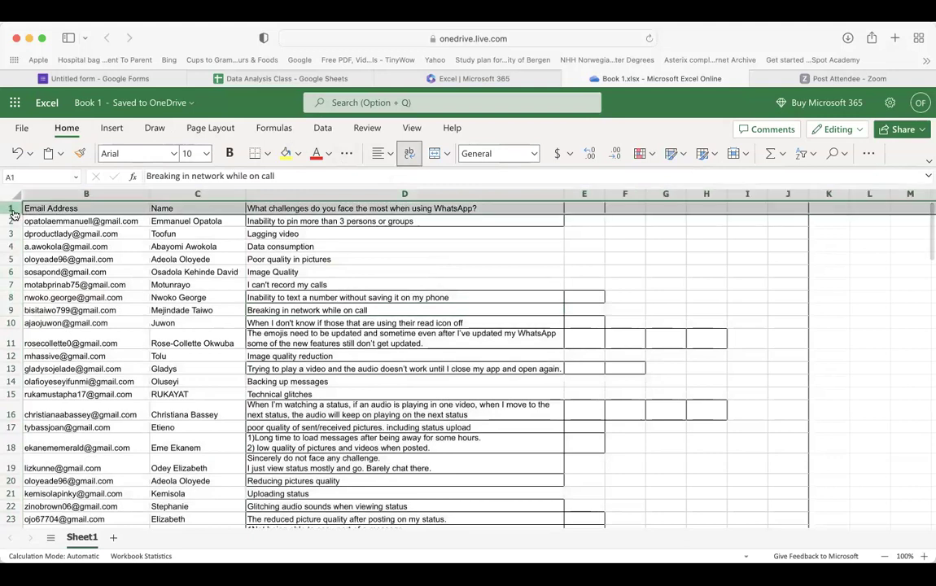
{"action": "left_click", "coordinate": [68, 192]}
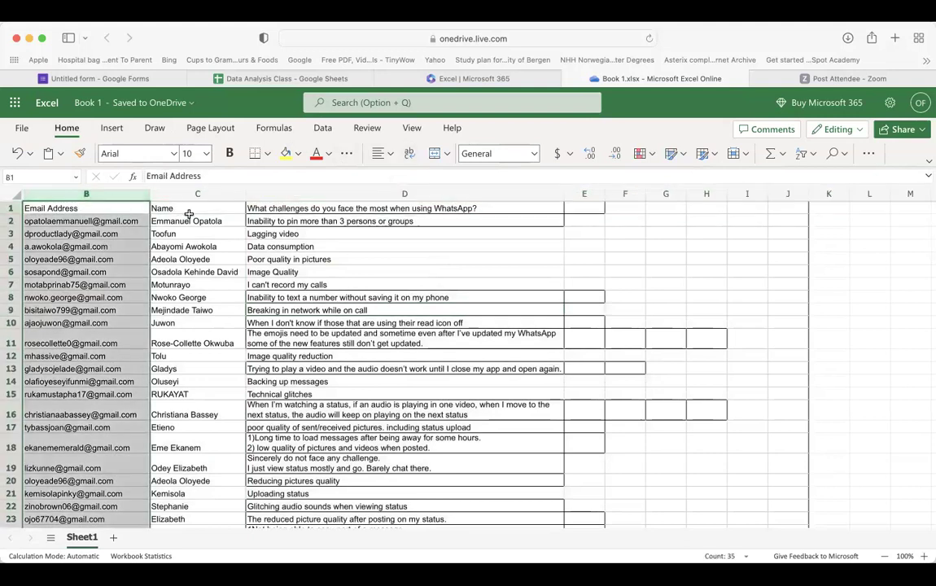
{"action": "left_click", "coordinate": [187, 218]}
{"action": "left_click", "coordinate": [122, 209]}
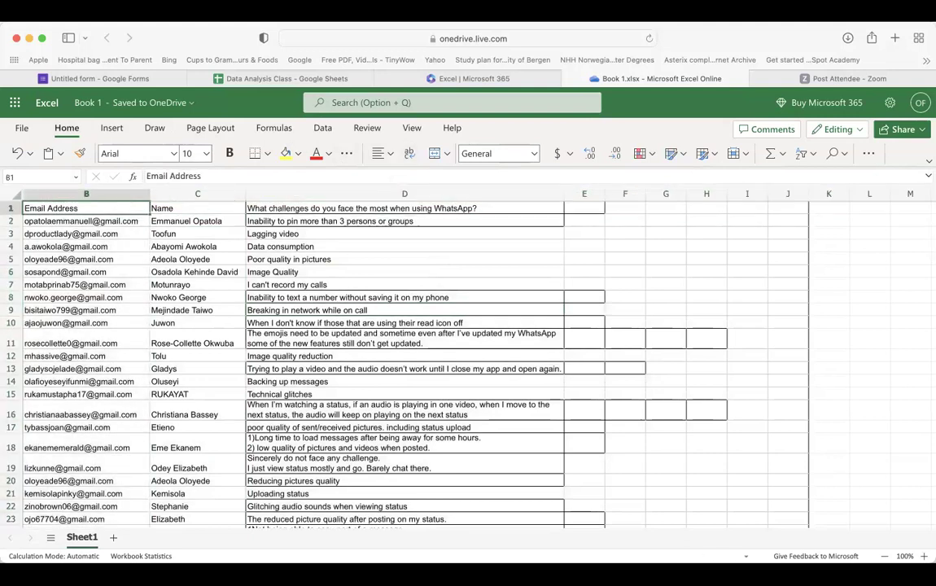
{"action": "left_click_drag", "start_coordinate": [121, 208], "coordinate": [407, 208]}
{"action": "key", "text": "super+b"}
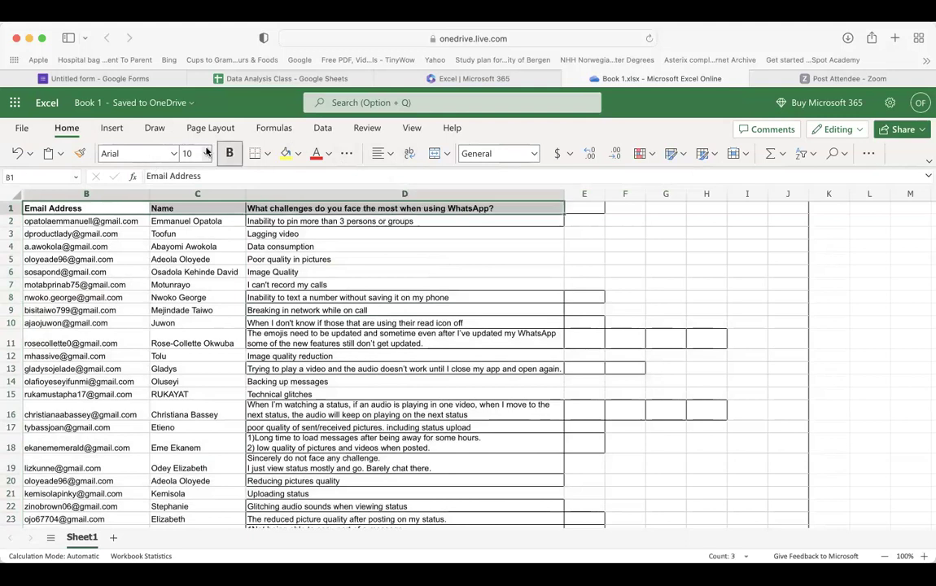
Set the font size of the header cells B1 to D1 to 12.
{"action": "left_click", "coordinate": [207, 153]}
{"action": "left_click", "coordinate": [195, 259]}
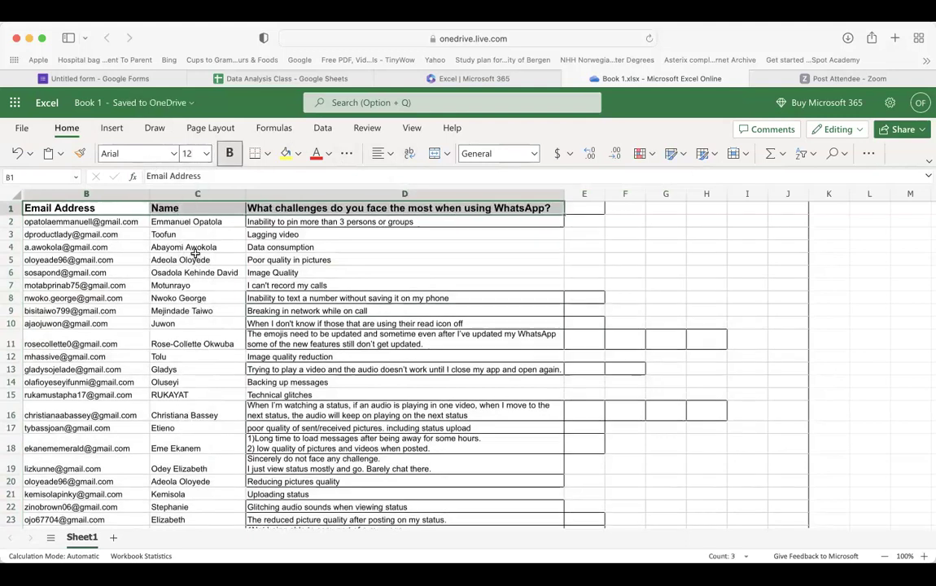
{"action": "scroll", "coordinate": [366, 283], "scroll_direction": "down", "scroll_amount": 2}
{"action": "scroll", "coordinate": [366, 282], "scroll_direction": "up", "scroll_amount": 2}
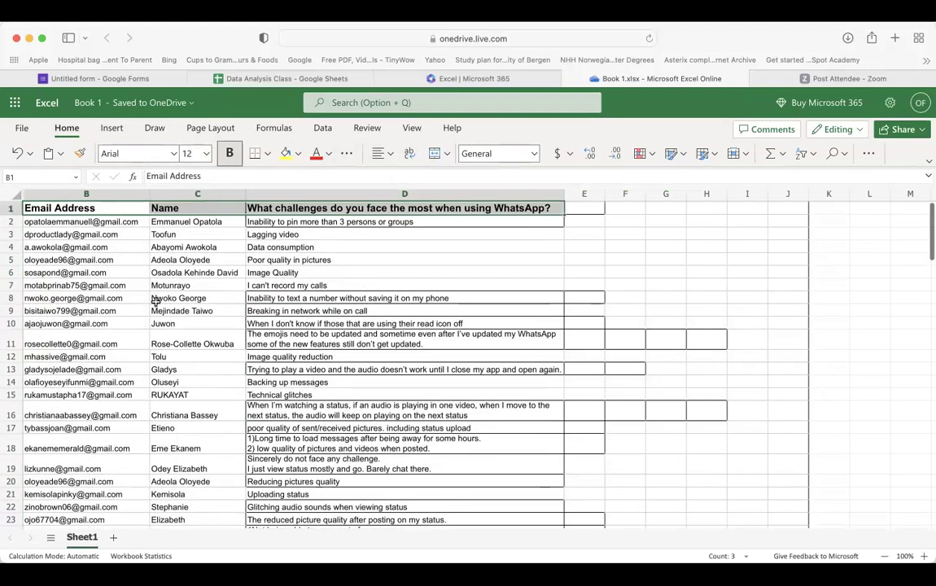
Remove all cell borders from the whole response sheet.
{"action": "key", "text": "super+a"}
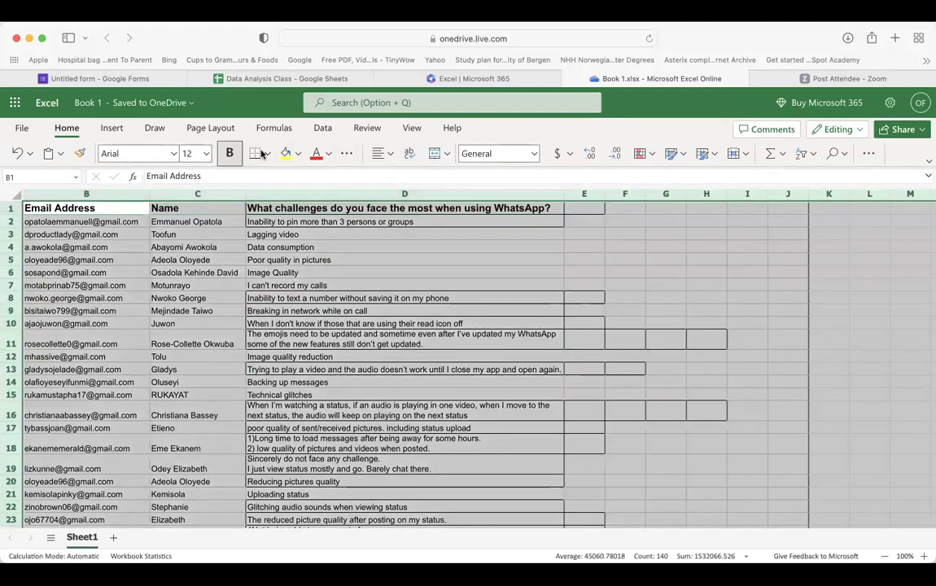
{"action": "left_click", "coordinate": [265, 154]}
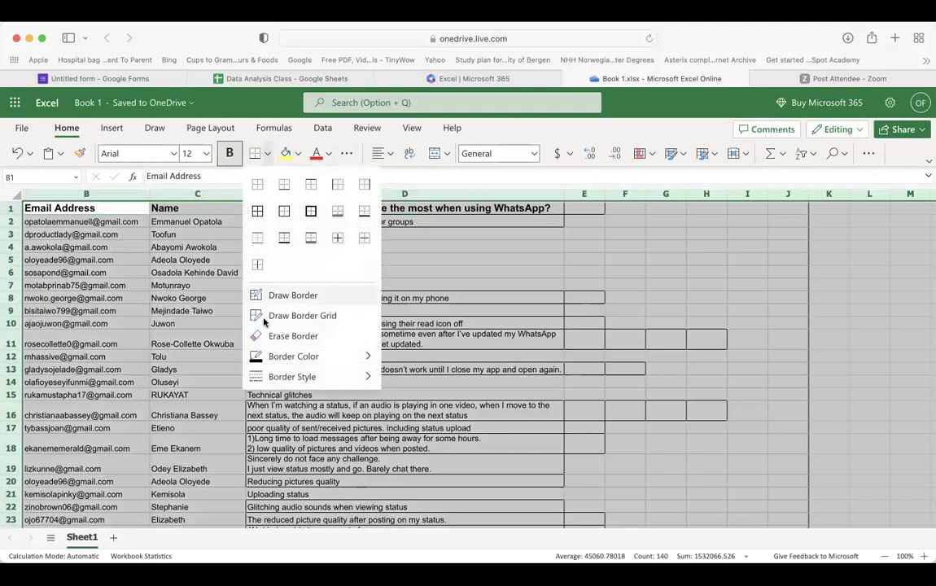
{"action": "left_click", "coordinate": [285, 336]}
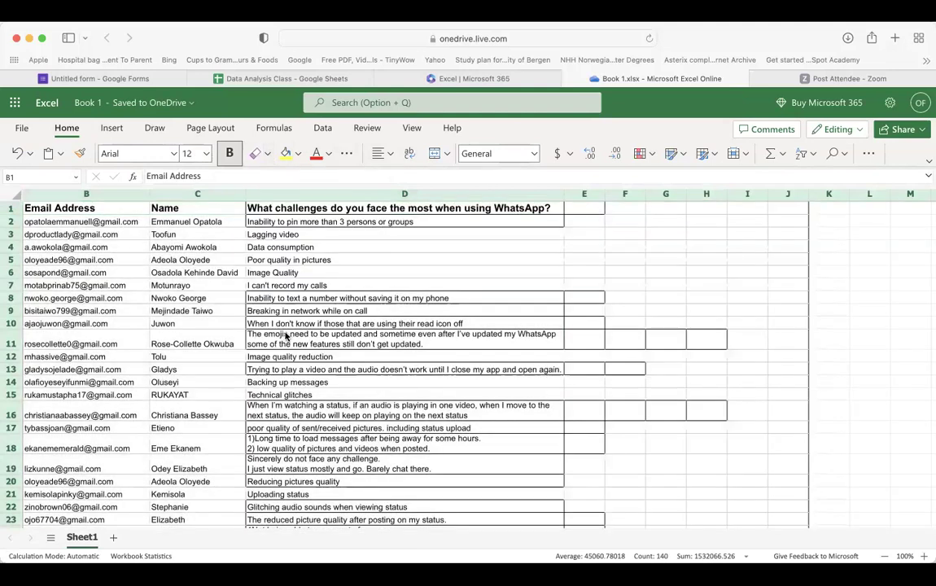
{"action": "left_click", "coordinate": [268, 154]}
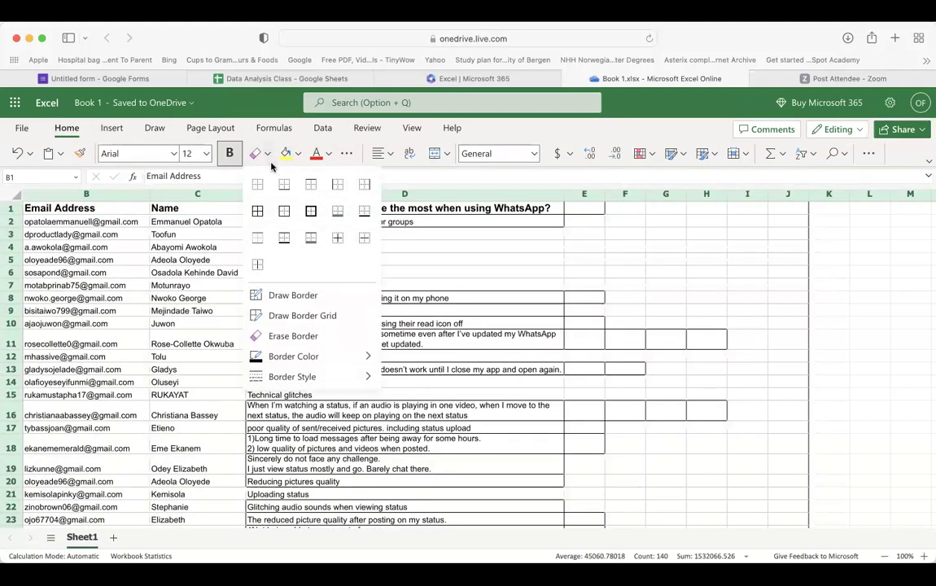
{"action": "left_click", "coordinate": [175, 285]}
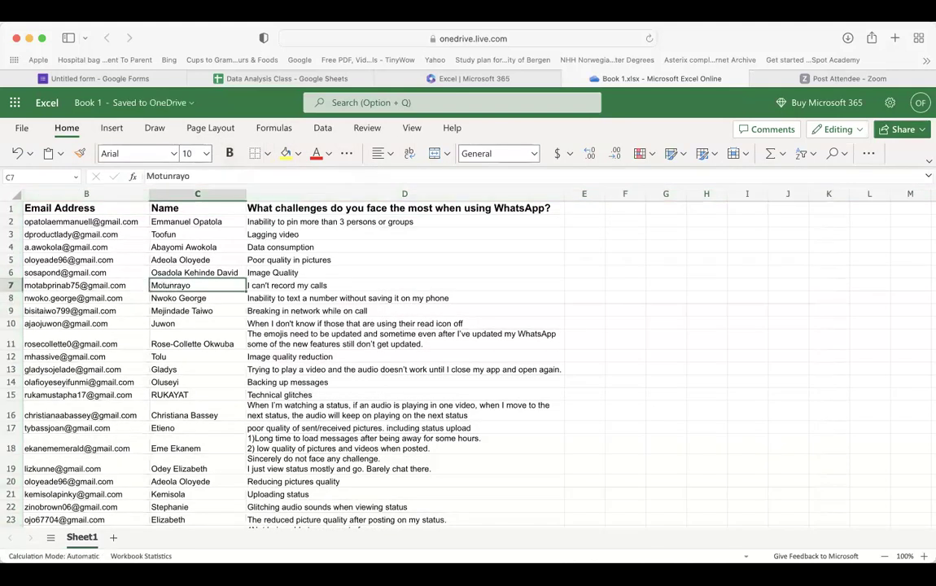
{"action": "key", "text": "super+a"}
{"action": "left_click", "coordinate": [268, 155]}
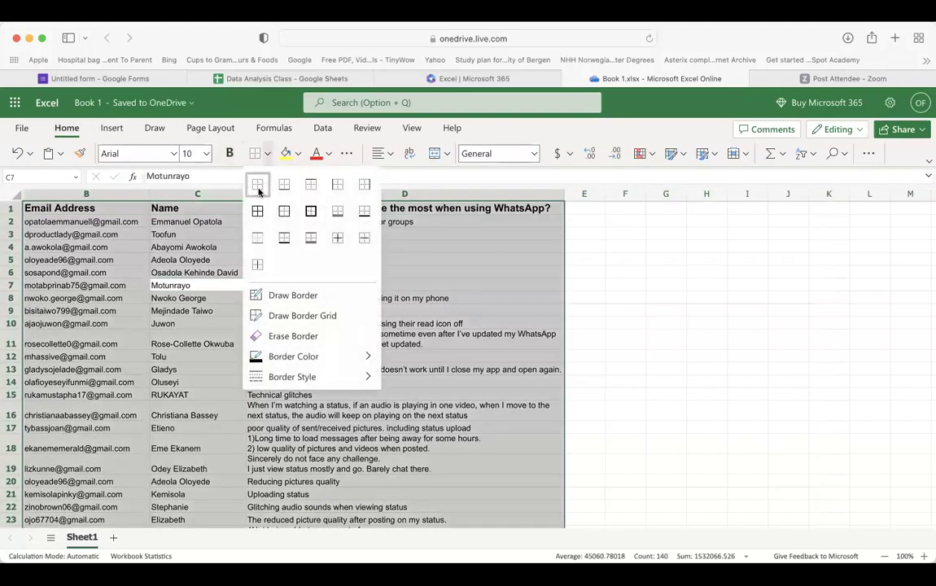
{"action": "left_click", "coordinate": [259, 191]}
{"action": "left_click", "coordinate": [560, 283]}
{"action": "left_click", "coordinate": [661, 298]}
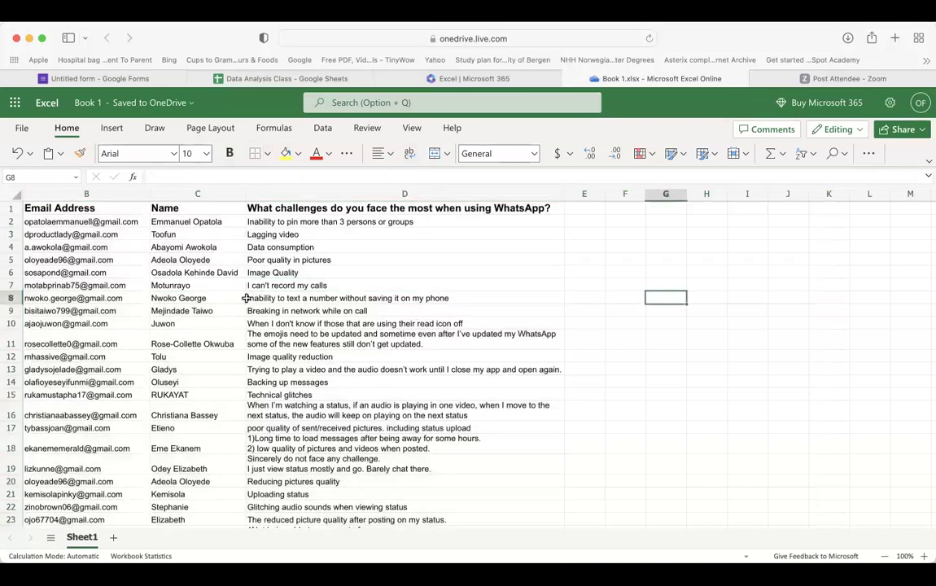
Look over the cleaned response table down to its last row and enlarge the worksheet view to 120%.
{"action": "scroll", "coordinate": [247, 299], "scroll_direction": "down", "scroll_amount": 8}
{"action": "scroll", "coordinate": [247, 299], "scroll_direction": "down", "scroll_amount": 2}
{"action": "scroll", "coordinate": [247, 299], "scroll_direction": "up", "scroll_amount": 5}
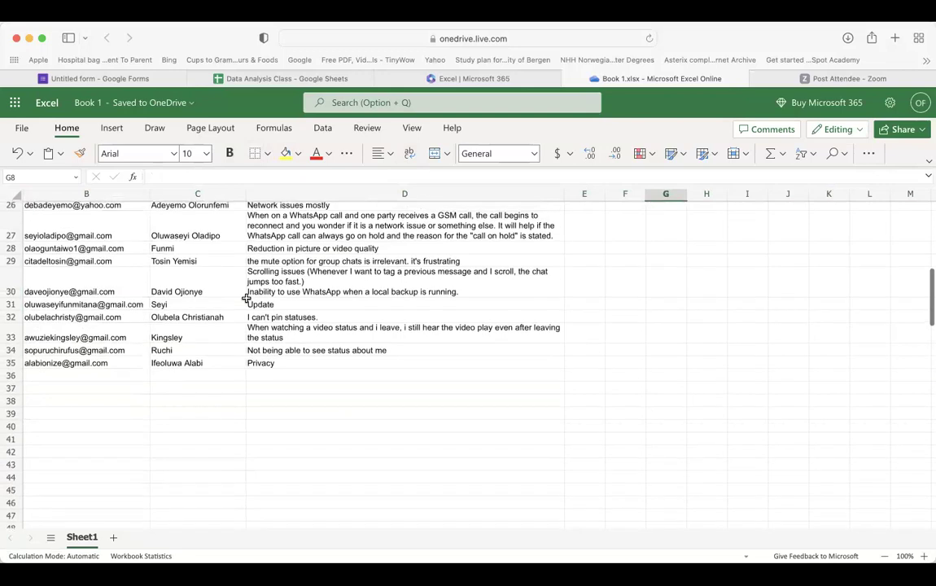
{"action": "scroll", "coordinate": [247, 299], "scroll_direction": "up", "scroll_amount": 6}
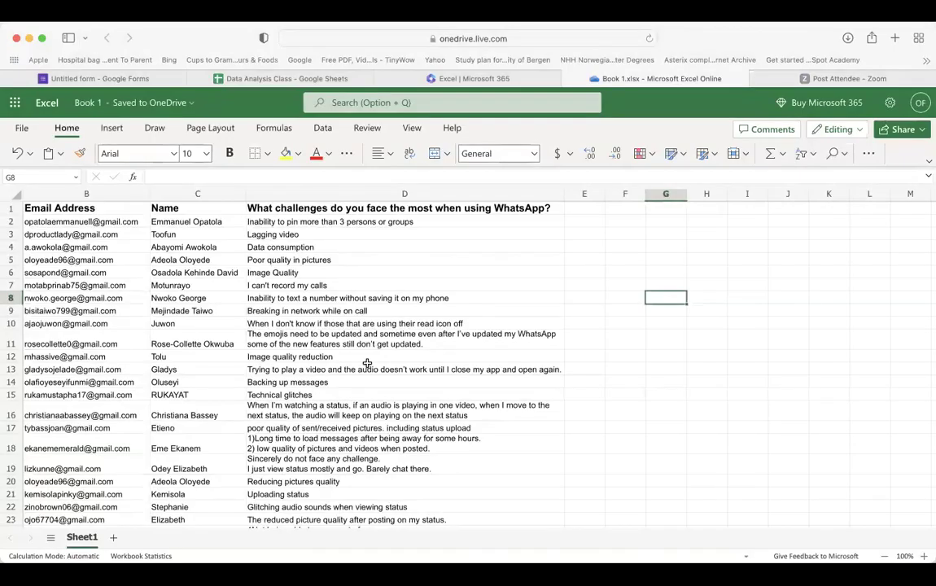
{"action": "left_click", "coordinate": [924, 557]}
{"action": "scroll", "coordinate": [506, 354], "scroll_direction": "up", "scroll_amount": 1}
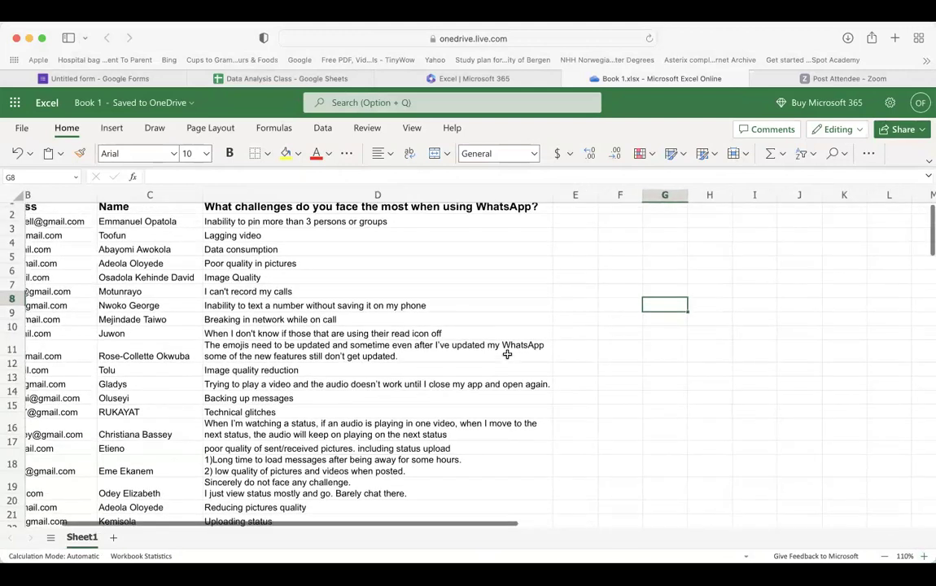
{"action": "scroll", "coordinate": [506, 354], "scroll_direction": "left", "scroll_amount": 3}
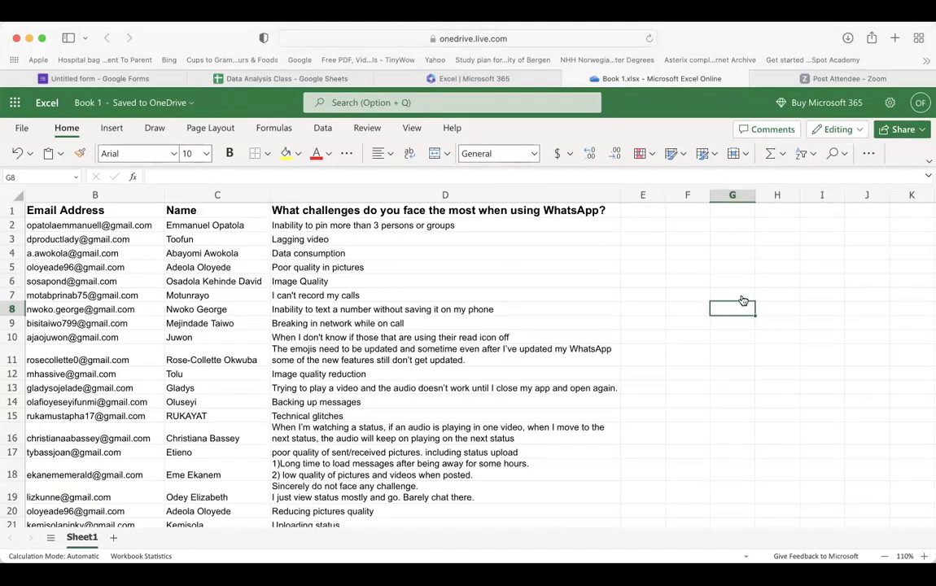
{"action": "left_click", "coordinate": [607, 304]}
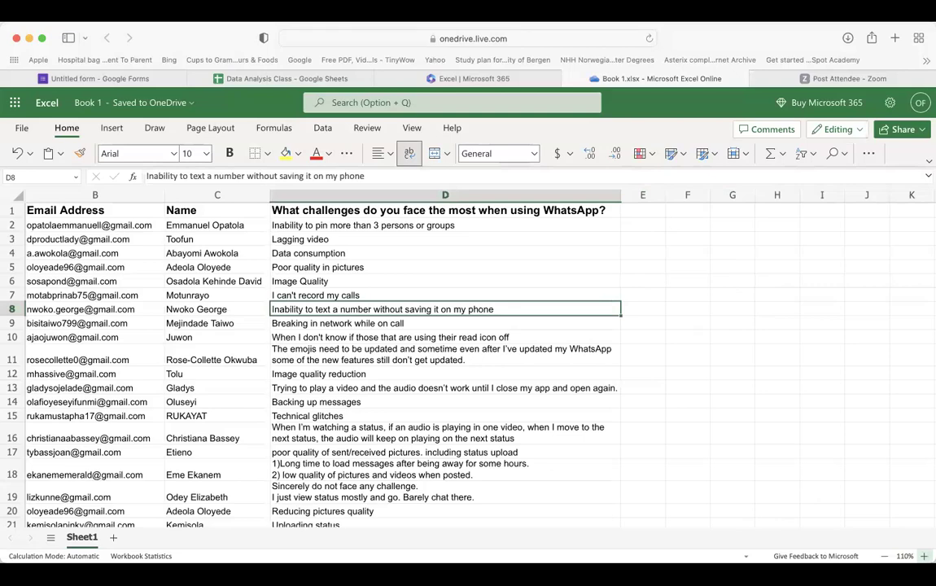
{"action": "left_click", "coordinate": [925, 556]}
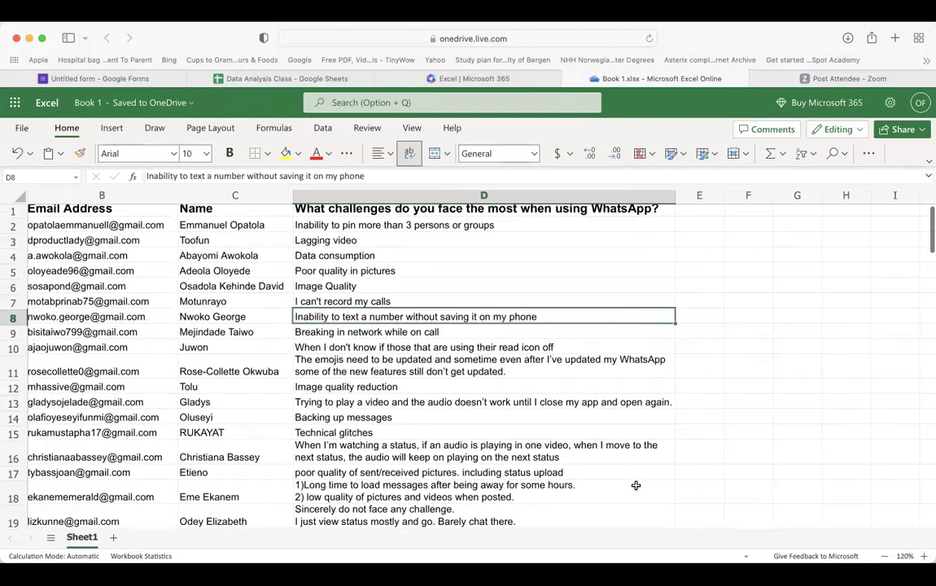
{"action": "scroll", "coordinate": [636, 485], "scroll_direction": "down", "scroll_amount": 10}
{"action": "scroll", "coordinate": [636, 485], "scroll_direction": "up", "scroll_amount": 10}
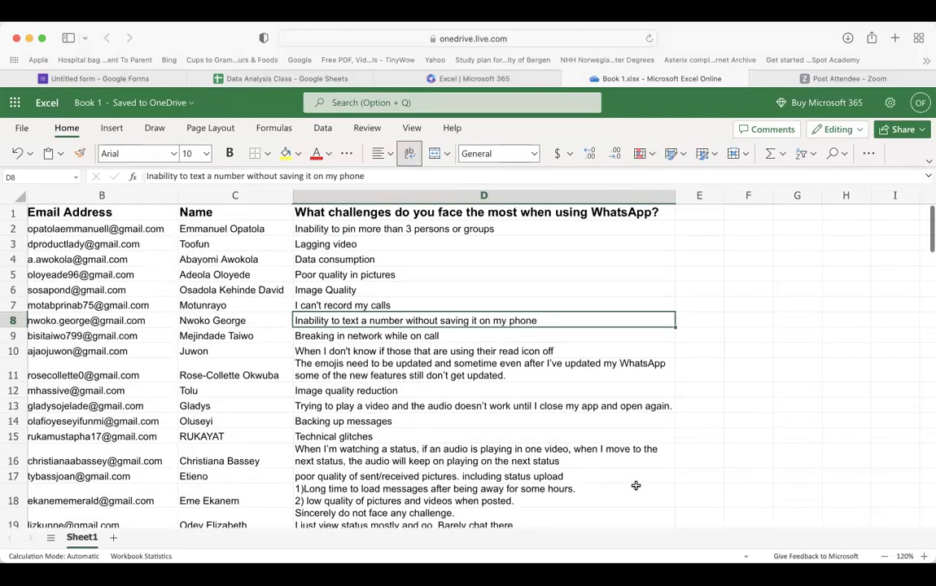
Review the WhatsApp challenge answers in column D one by one, from D2 to D18.
{"action": "left_click", "coordinate": [529, 234]}
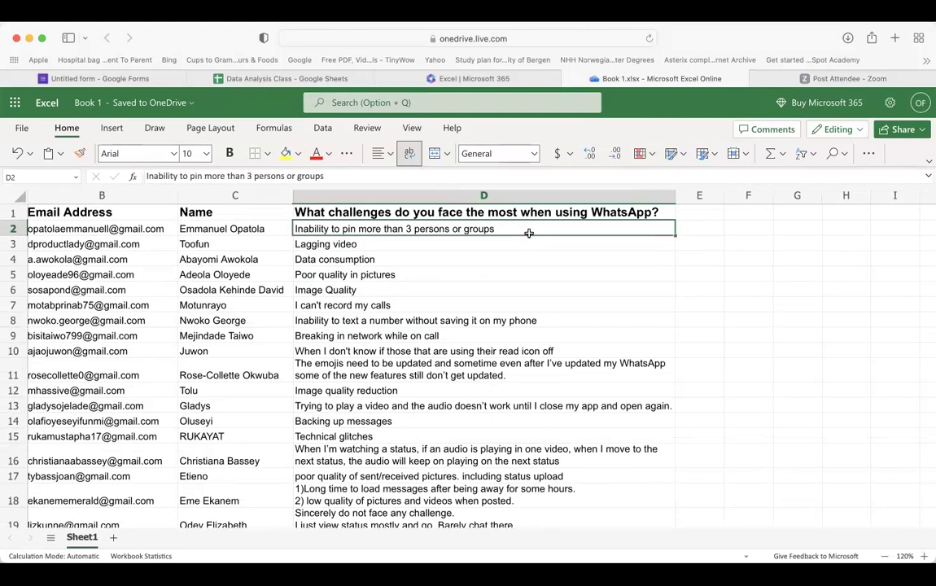
{"action": "key", "text": "Down"}
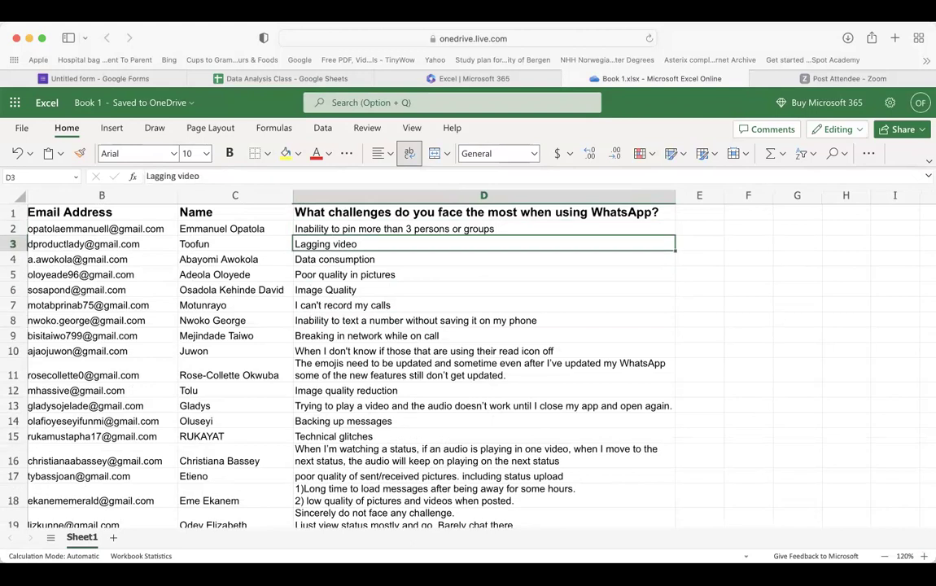
{"action": "key", "text": "Down"}
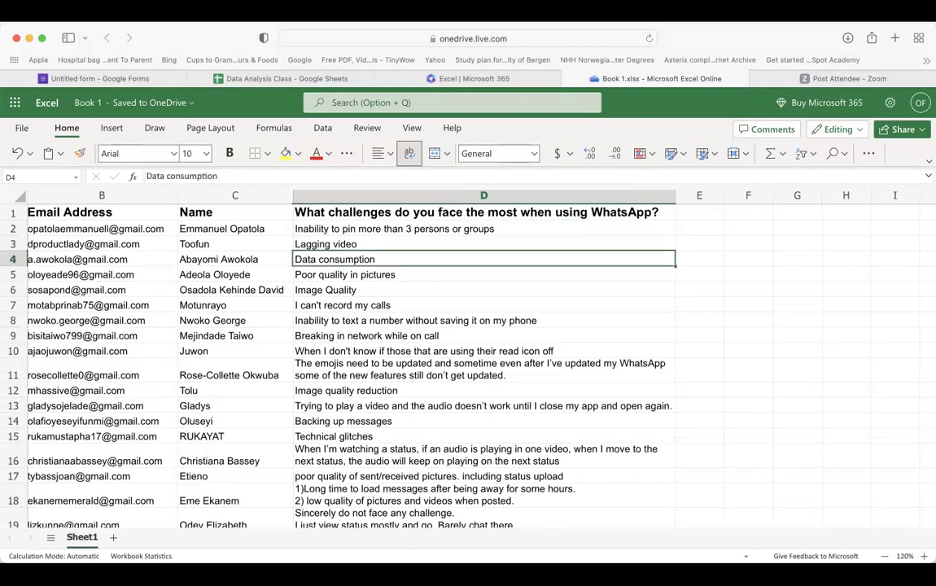
{"action": "key", "text": "Down"}
{"action": "key", "text": "Down"}
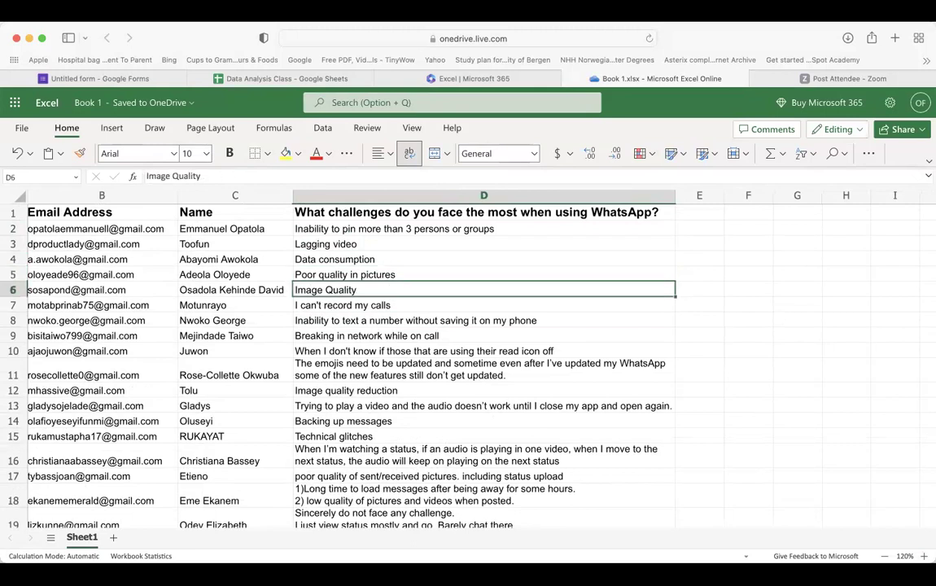
{"action": "key", "text": "Down"}
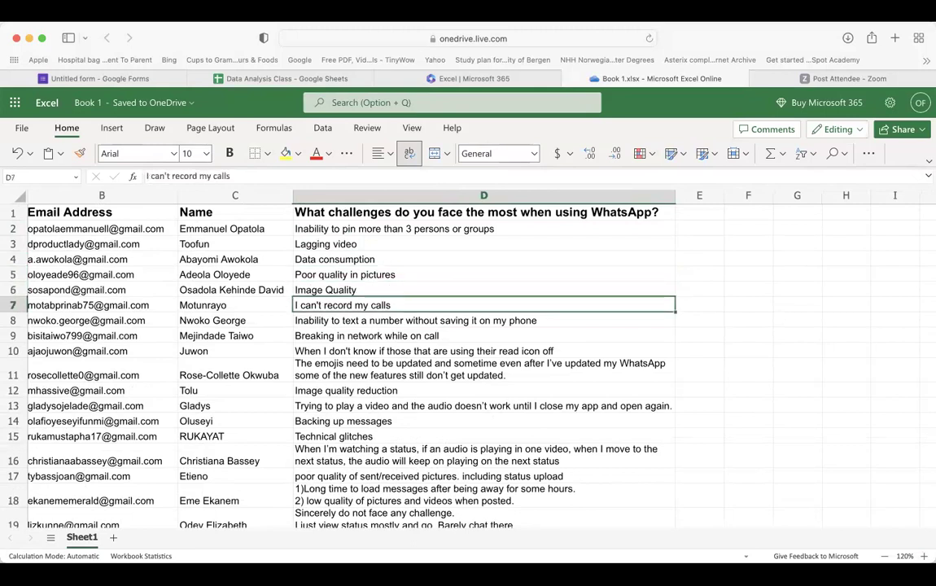
{"action": "key", "text": "Down"}
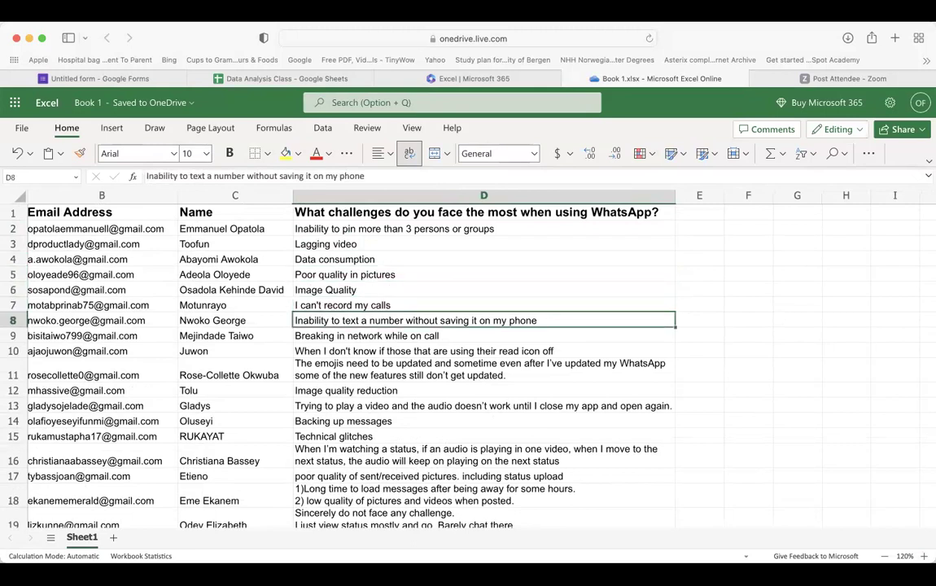
{"action": "key", "text": "Down"}
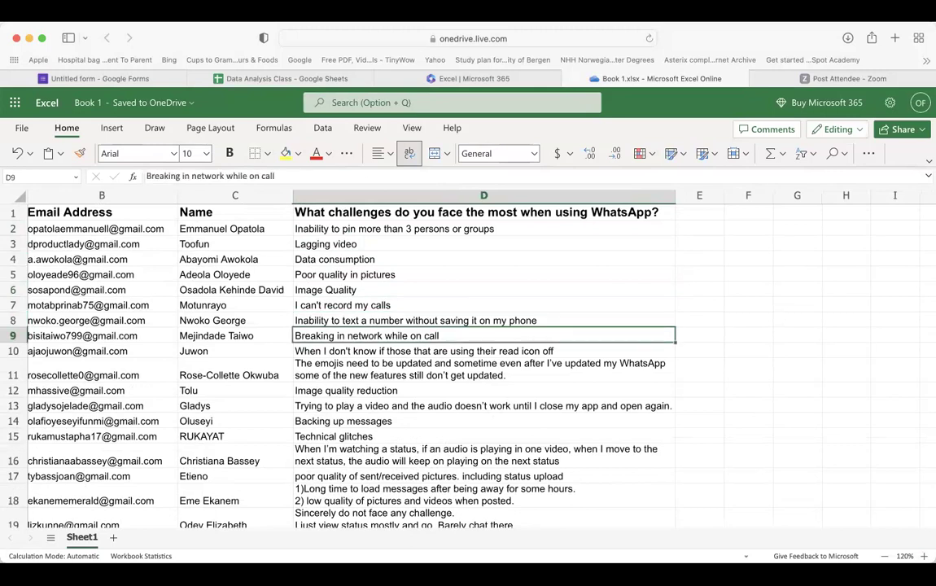
{"action": "left_click", "coordinate": [483, 351]}
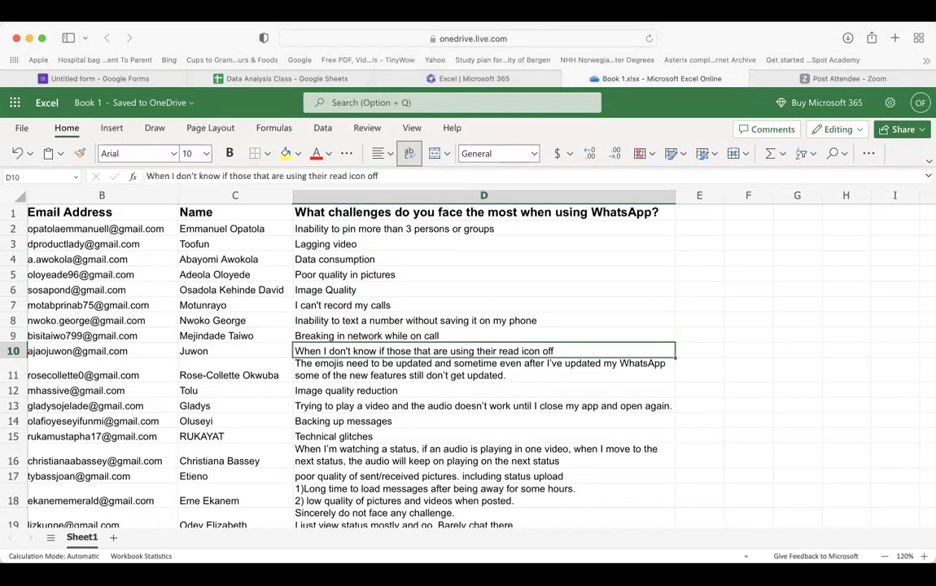
{"action": "scroll", "coordinate": [468, 358], "scroll_direction": "down", "scroll_amount": 5}
{"action": "scroll", "coordinate": [468, 358], "scroll_direction": "down", "scroll_amount": 2}
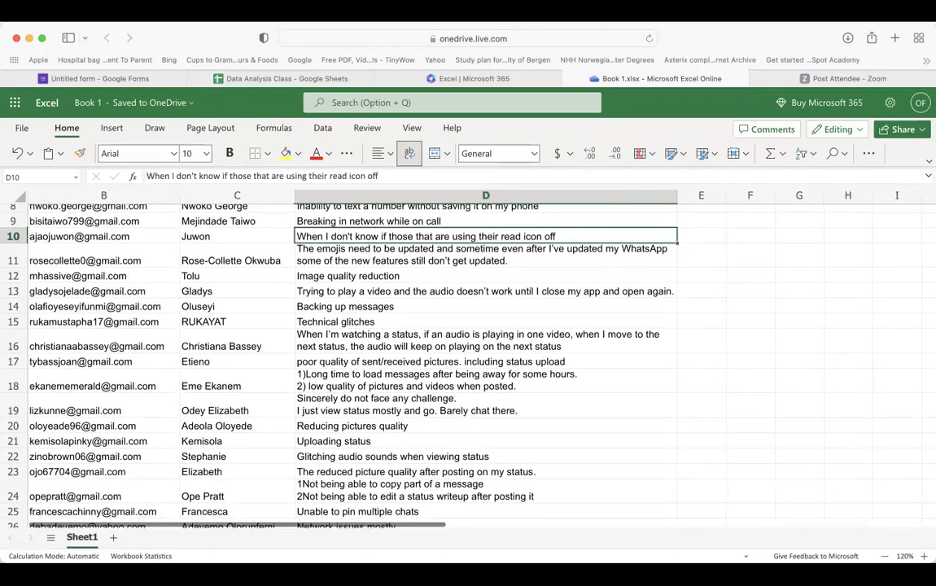
{"action": "scroll", "coordinate": [468, 358], "scroll_direction": "down", "scroll_amount": 1}
{"action": "left_click", "coordinate": [485, 240]}
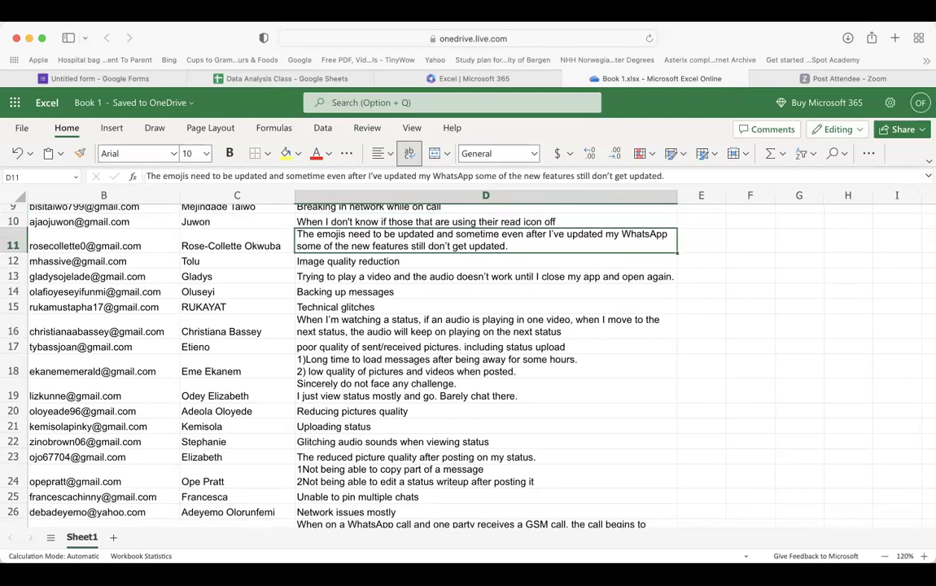
{"action": "left_click", "coordinate": [485, 260]}
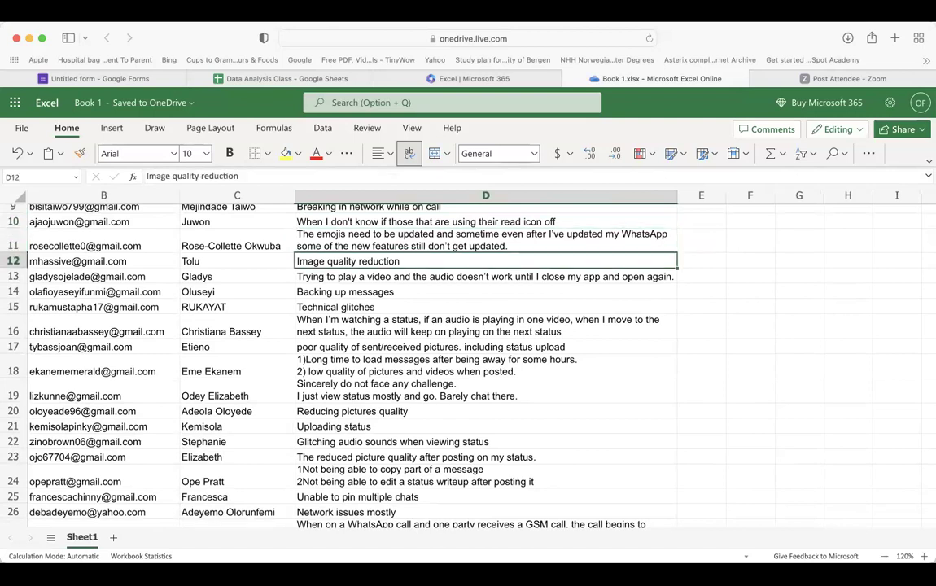
{"action": "left_click", "coordinate": [486, 277]}
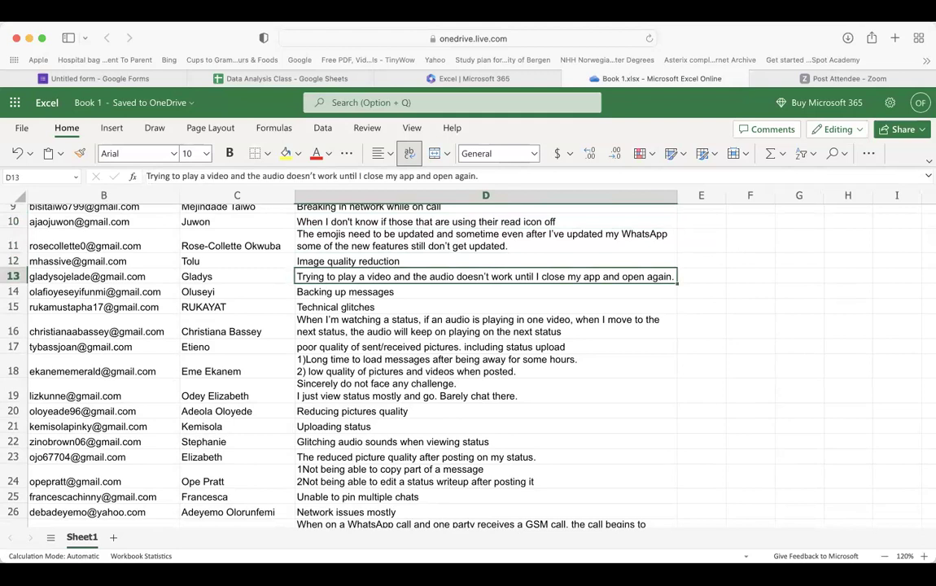
{"action": "left_click", "coordinate": [485, 291]}
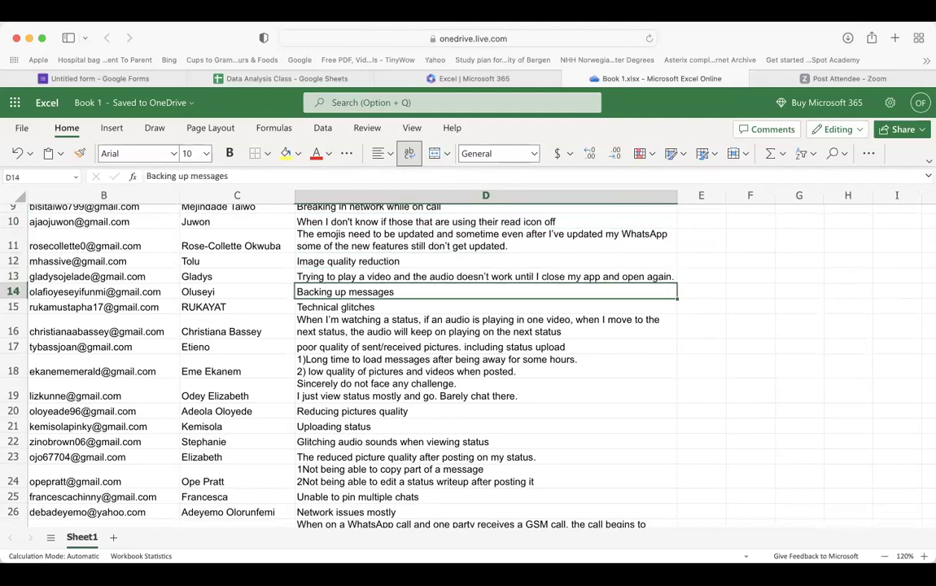
{"action": "left_click", "coordinate": [485, 307]}
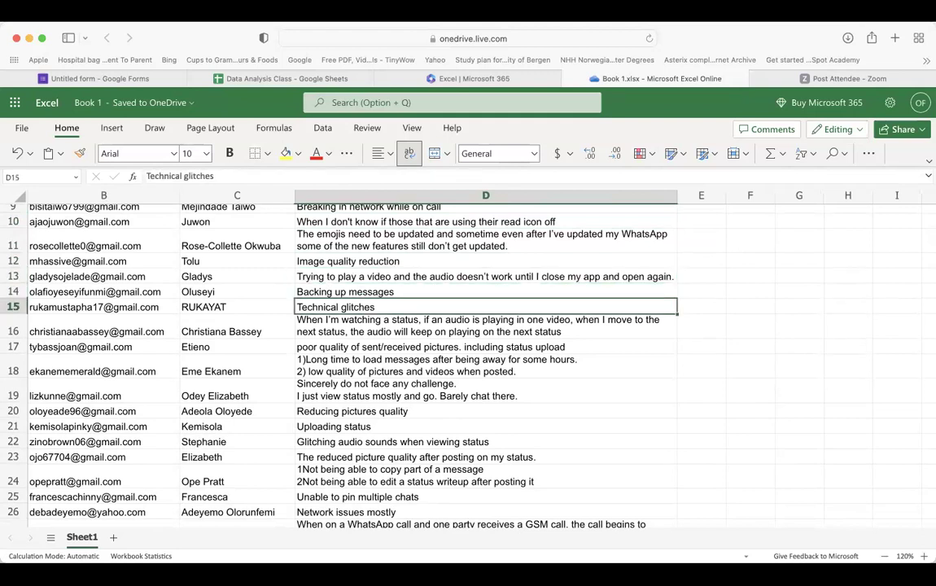
{"action": "left_click", "coordinate": [485, 326]}
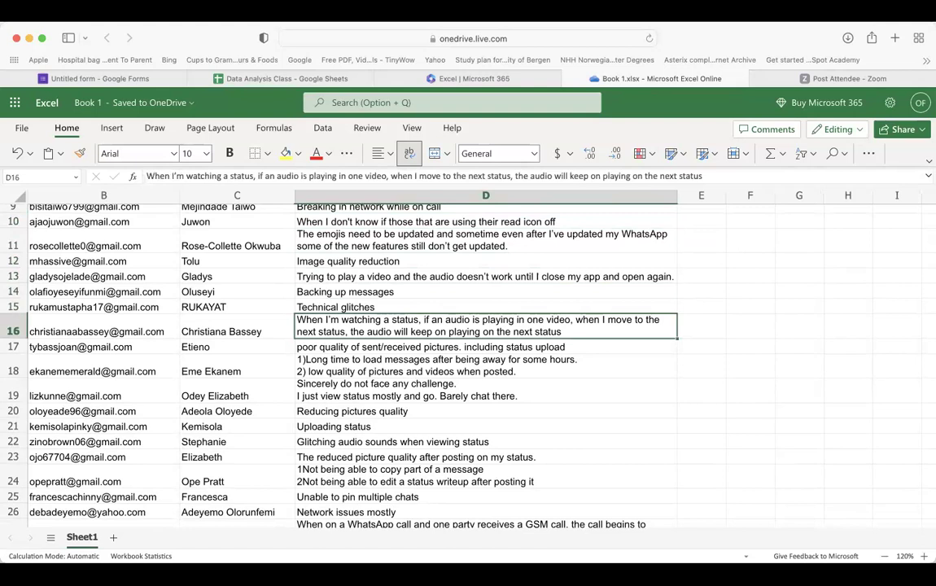
{"action": "scroll", "coordinate": [485, 358], "scroll_direction": "down", "scroll_amount": 5}
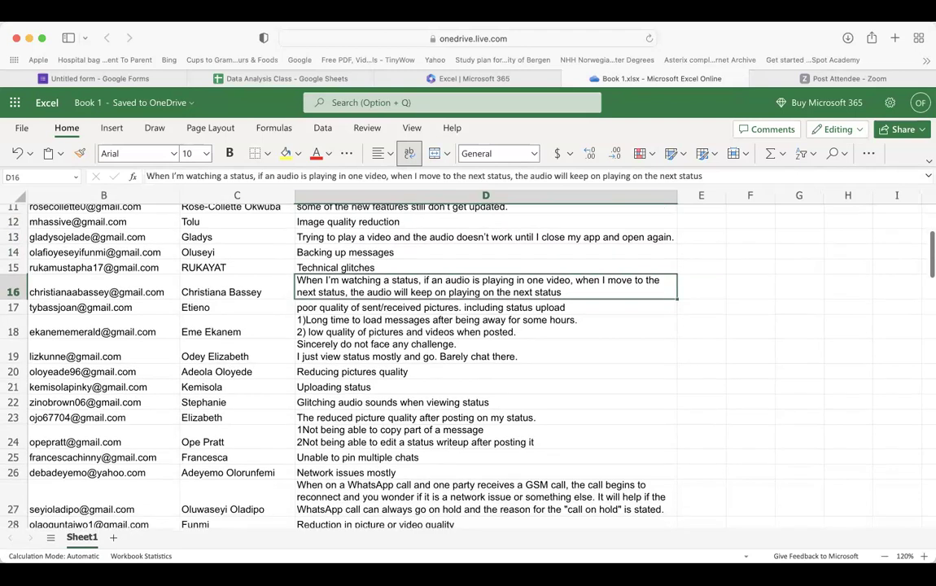
{"action": "scroll", "coordinate": [486, 359], "scroll_direction": "down", "scroll_amount": 1}
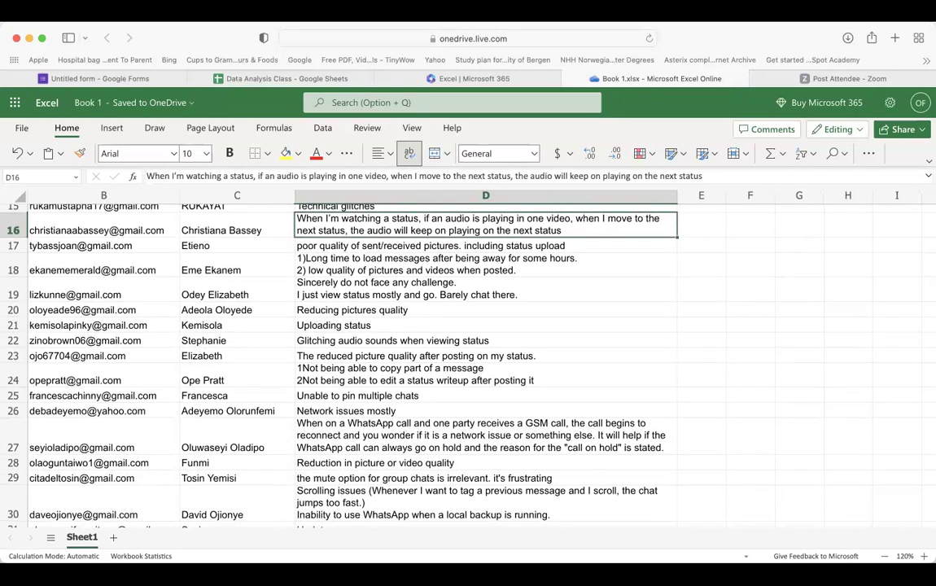
{"action": "left_click", "coordinate": [486, 246]}
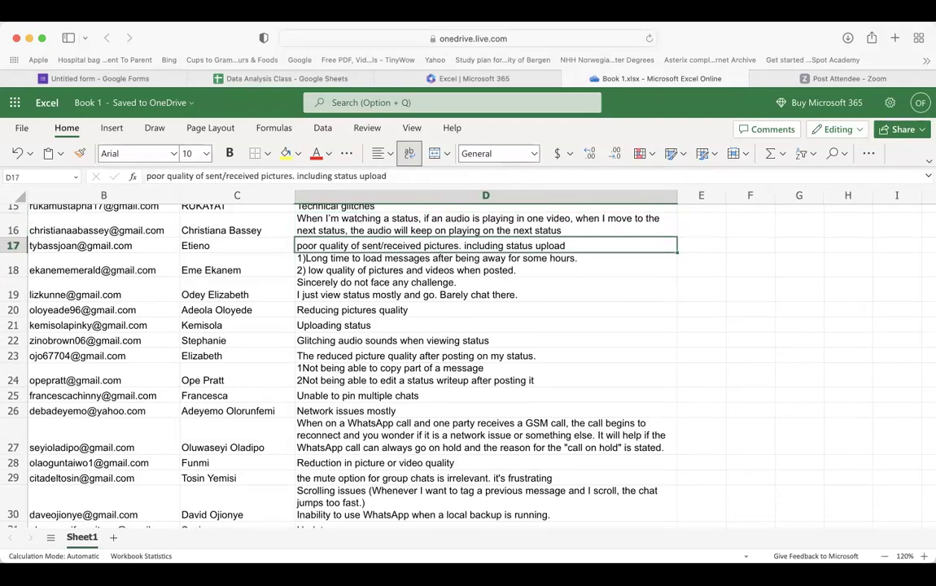
{"action": "left_click", "coordinate": [486, 264]}
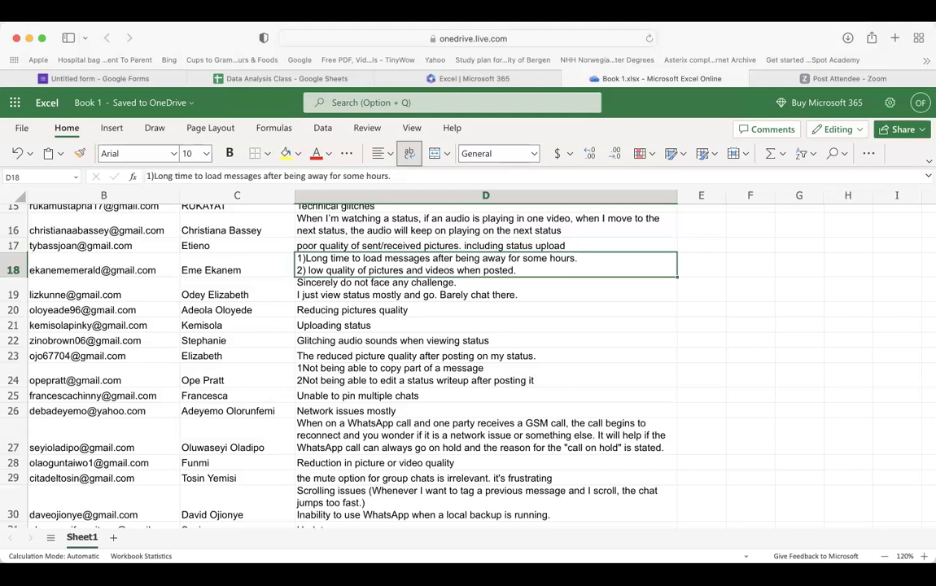
Review the remaining WhatsApp challenge answers in column D one by one, from D19 to D35.
{"action": "left_click", "coordinate": [485, 288]}
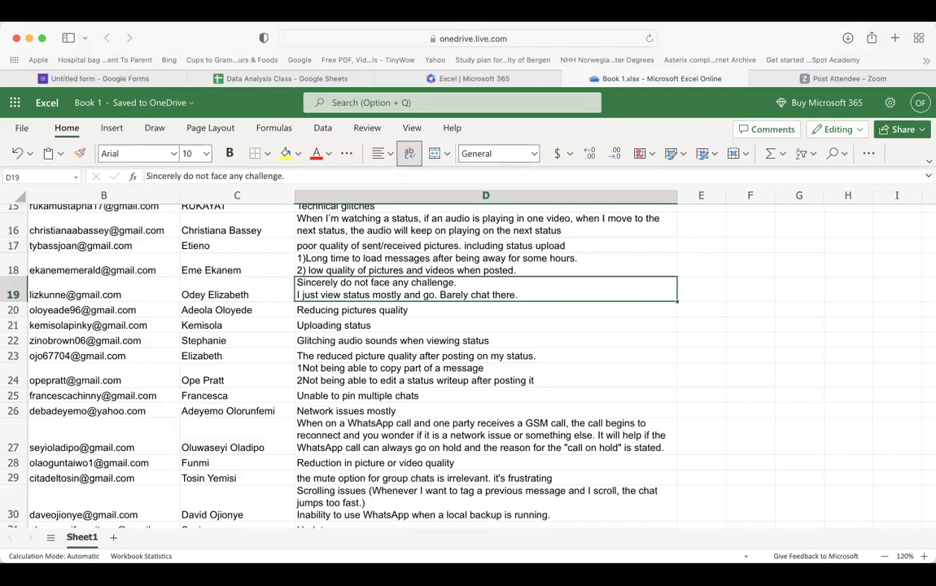
{"action": "left_click", "coordinate": [485, 311]}
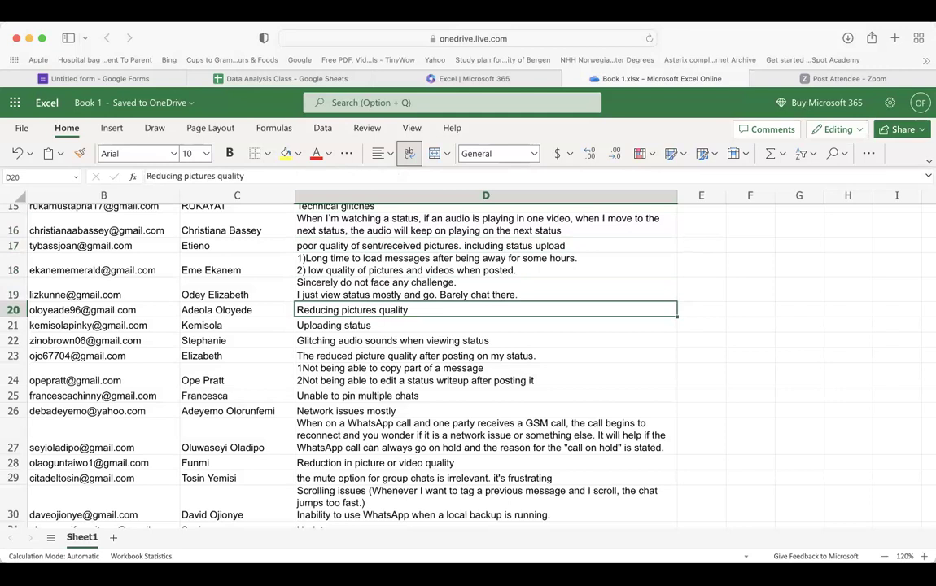
{"action": "left_click", "coordinate": [486, 325]}
{"action": "left_click", "coordinate": [485, 340]}
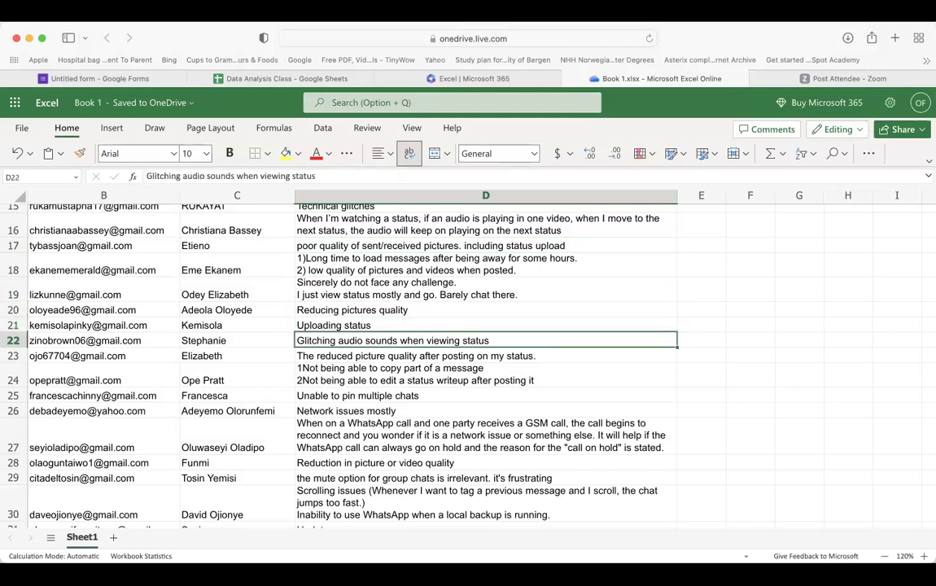
{"action": "scroll", "coordinate": [472, 358], "scroll_direction": "down", "scroll_amount": 3}
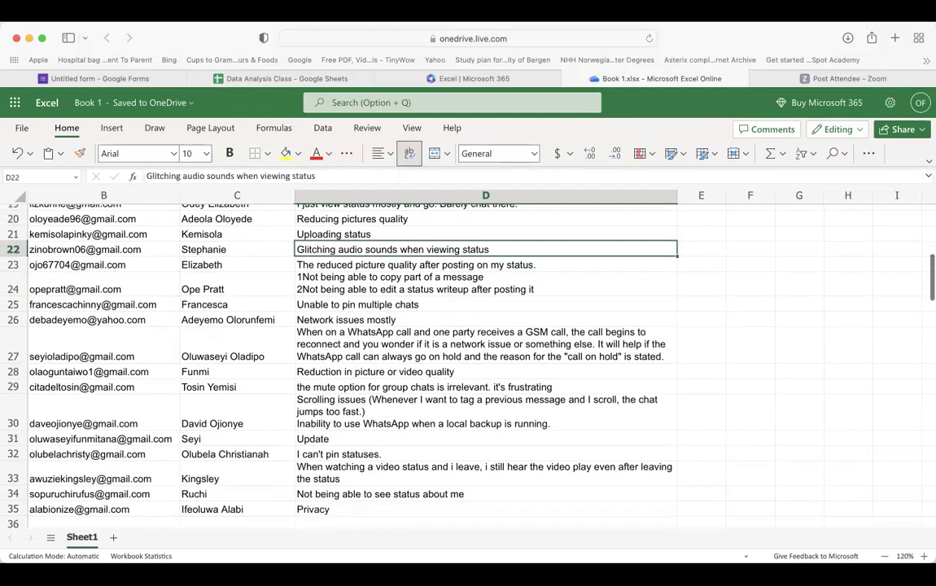
{"action": "left_click", "coordinate": [485, 265]}
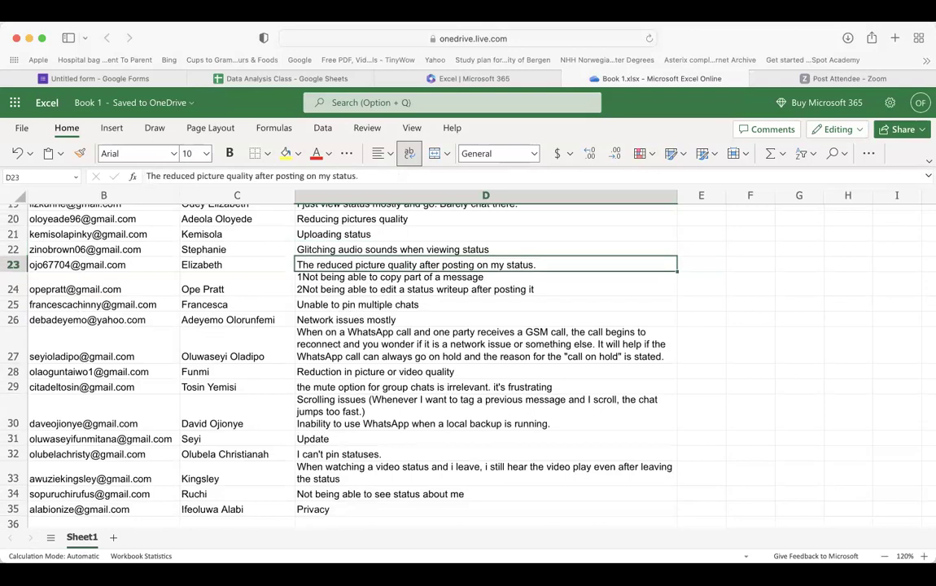
{"action": "left_click", "coordinate": [486, 284]}
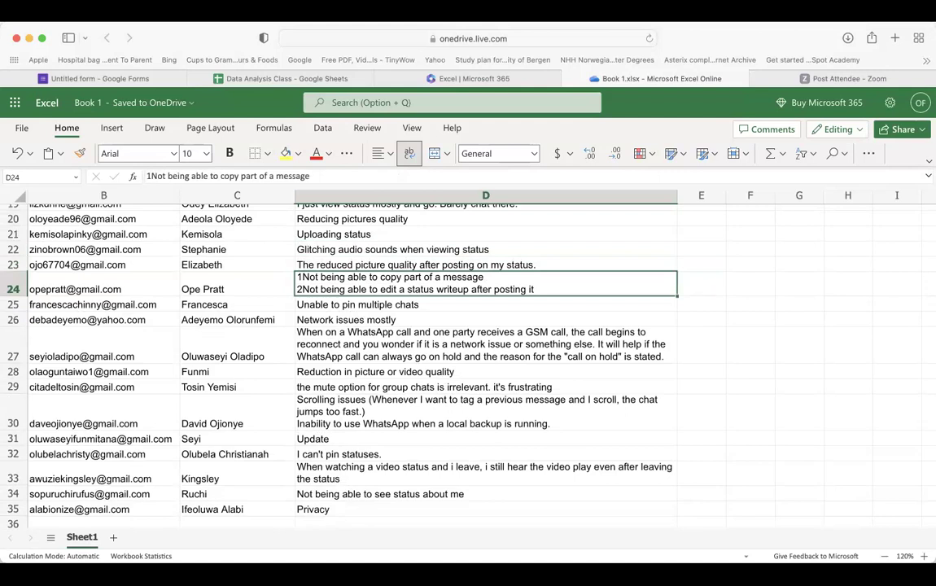
{"action": "left_click", "coordinate": [485, 304]}
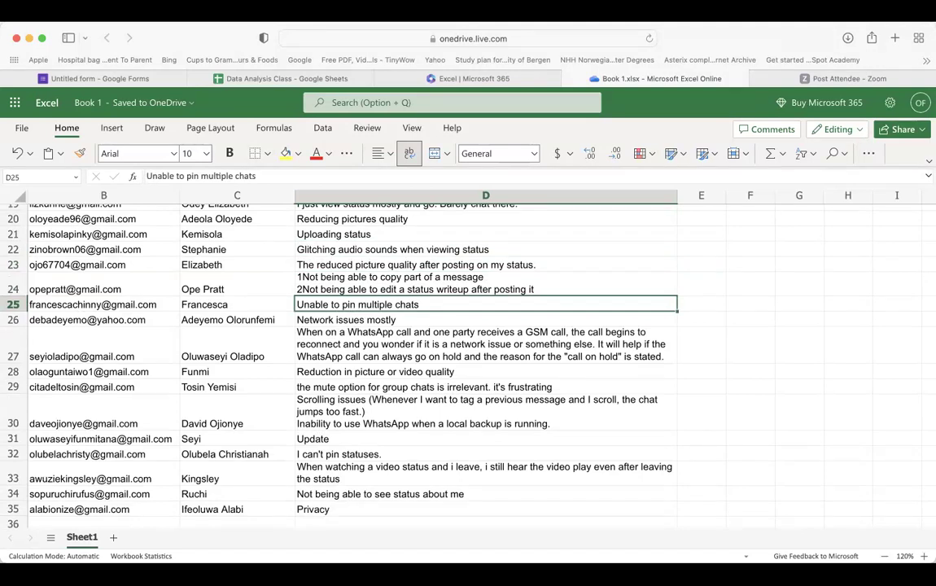
{"action": "left_click", "coordinate": [486, 320]}
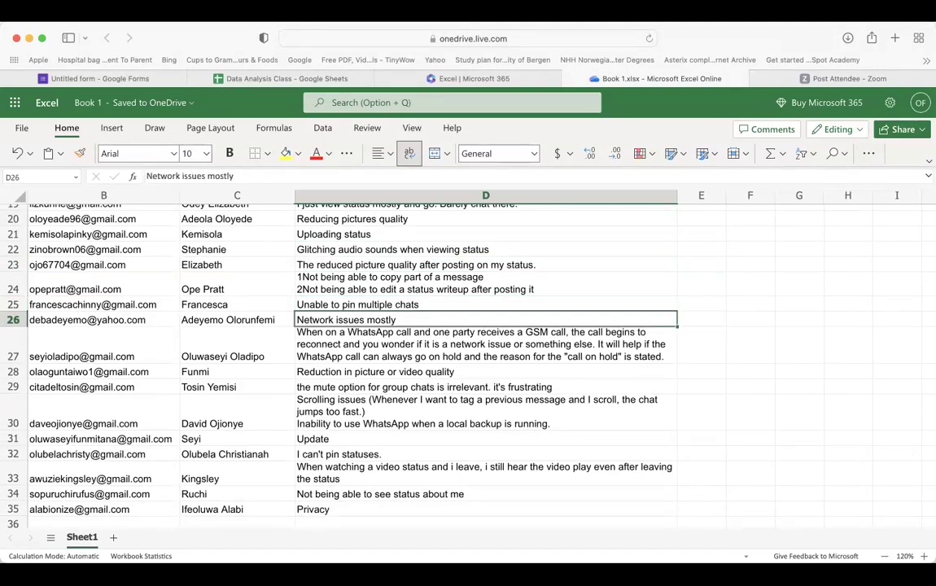
{"action": "left_click", "coordinate": [486, 344]}
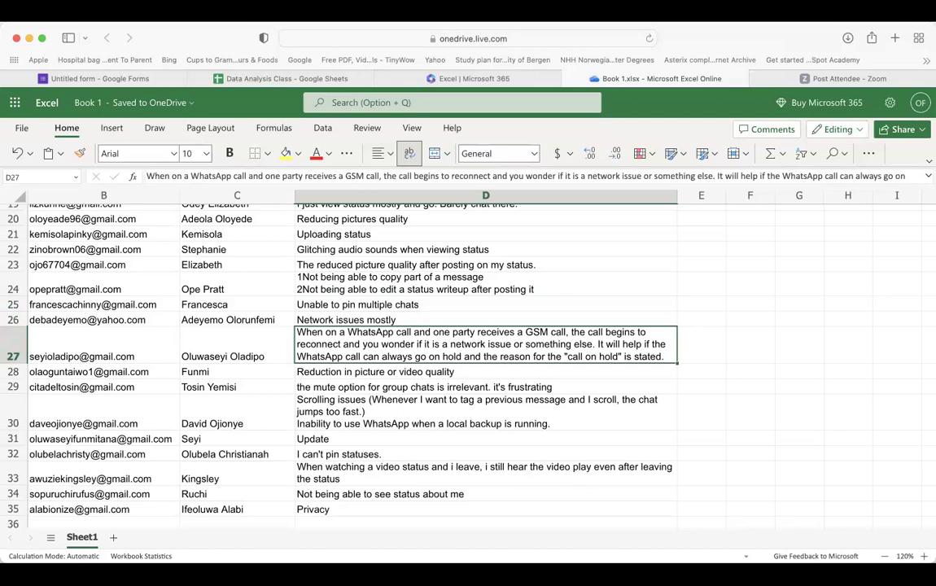
{"action": "left_click", "coordinate": [486, 371]}
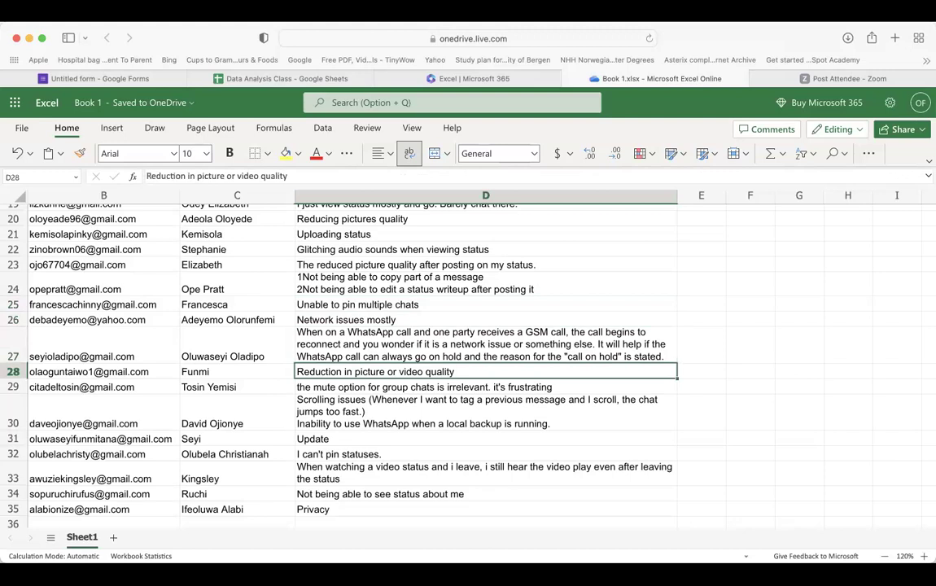
{"action": "left_click", "coordinate": [486, 387]}
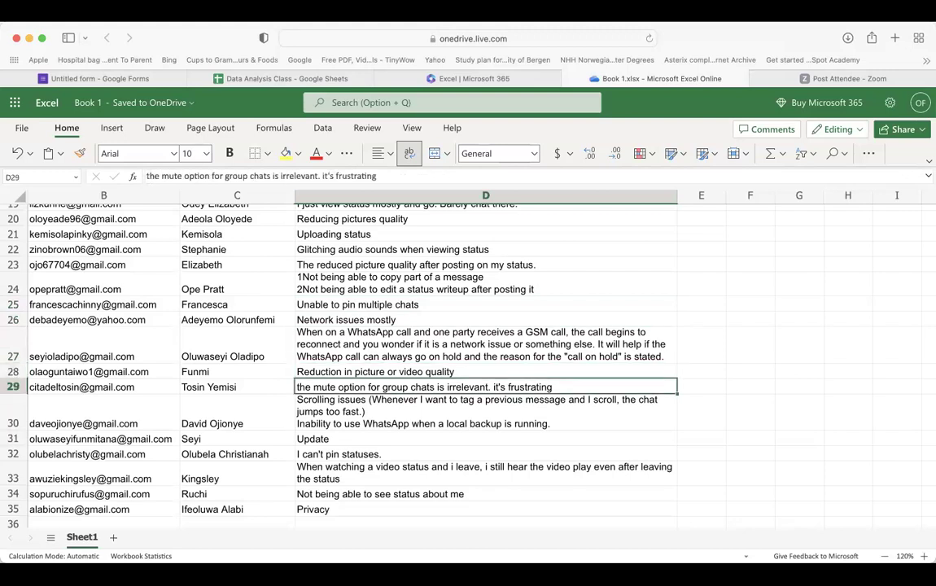
{"action": "left_click", "coordinate": [486, 411]}
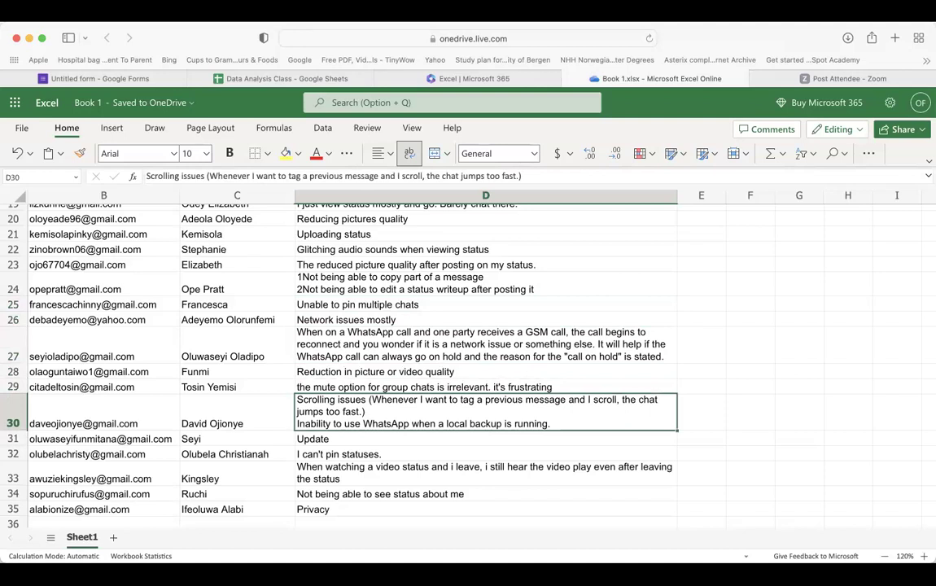
{"action": "key", "text": "Down"}
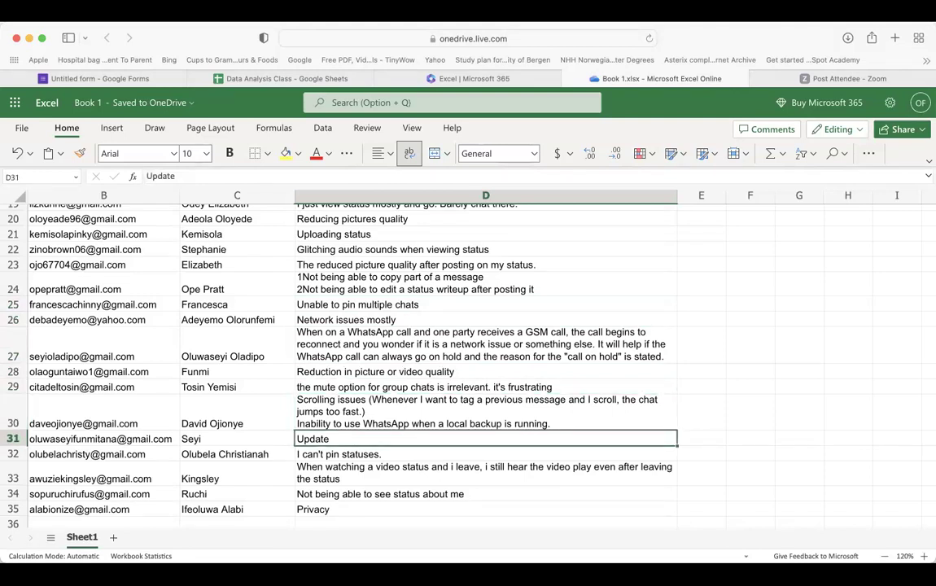
{"action": "key", "text": "Down"}
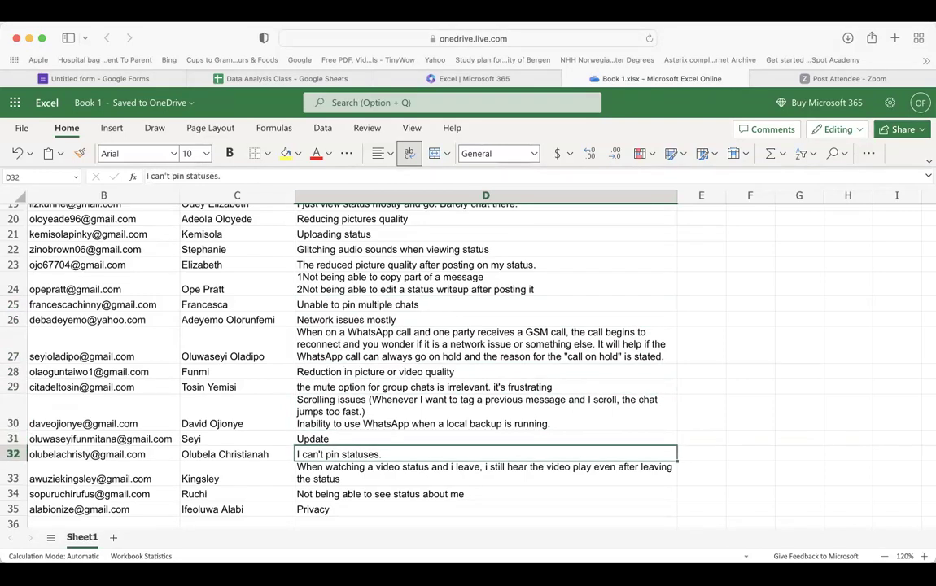
{"action": "key", "text": "Down"}
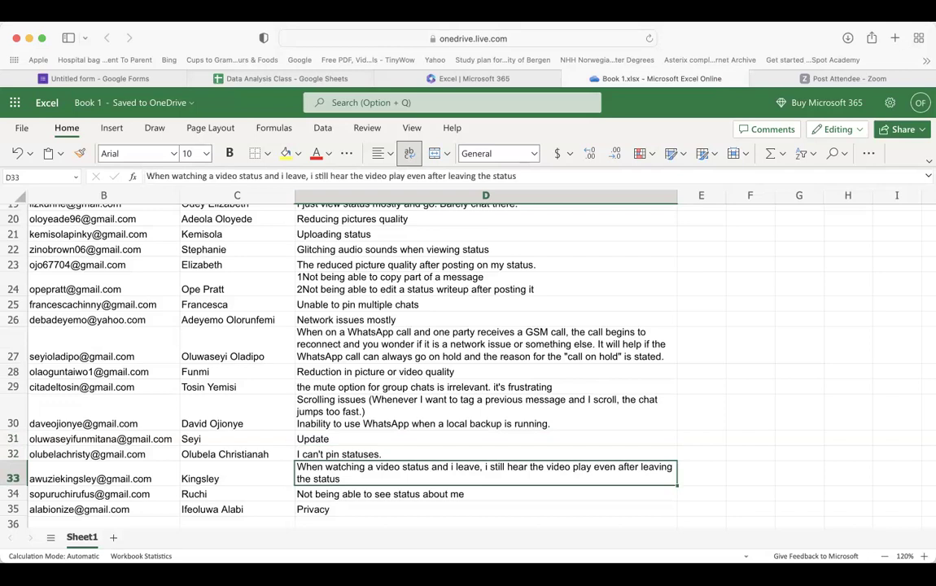
{"action": "key", "text": "Down"}
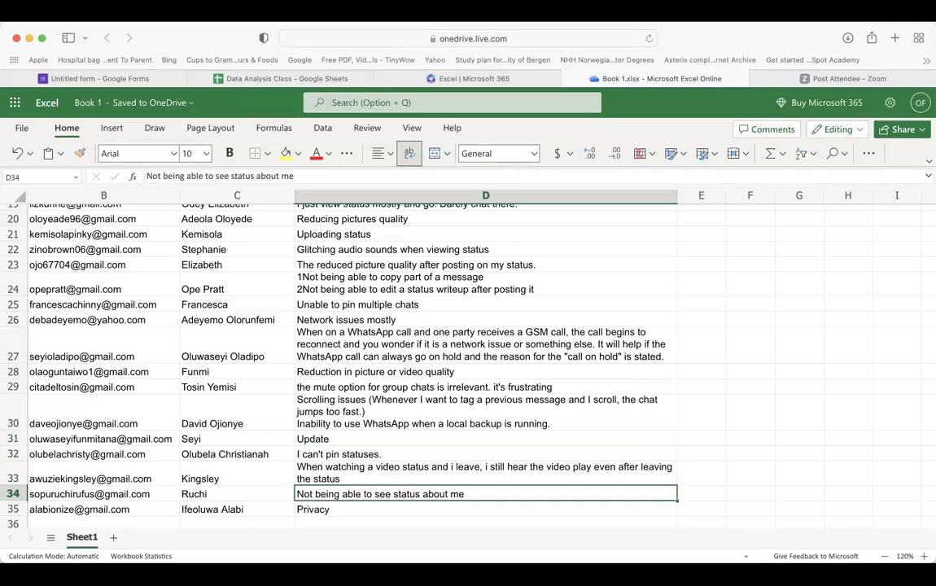
{"action": "key", "text": "Down"}
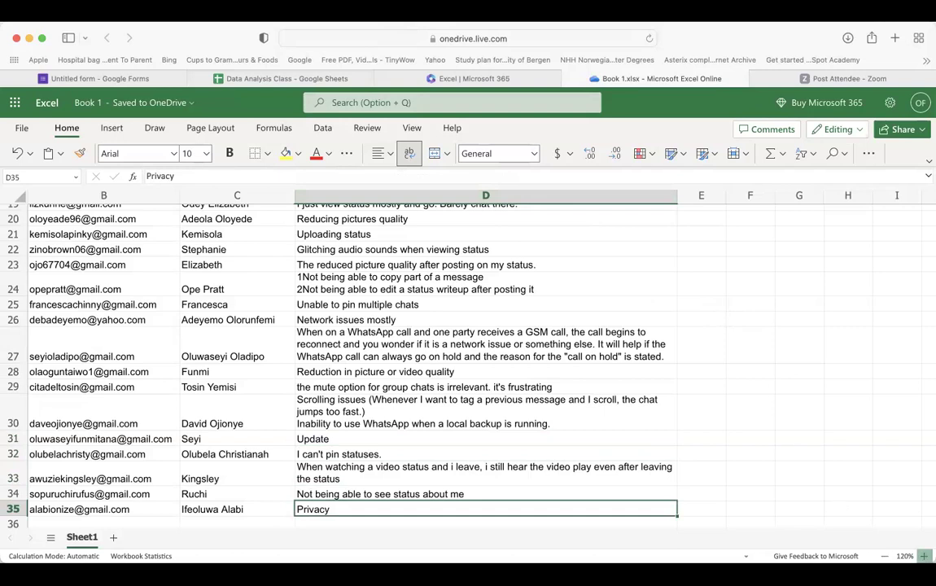
Add a "Themes" header in E1 with the same formatting as the D1 header and widen column E to fit it.
{"action": "left_click", "coordinate": [924, 556]}
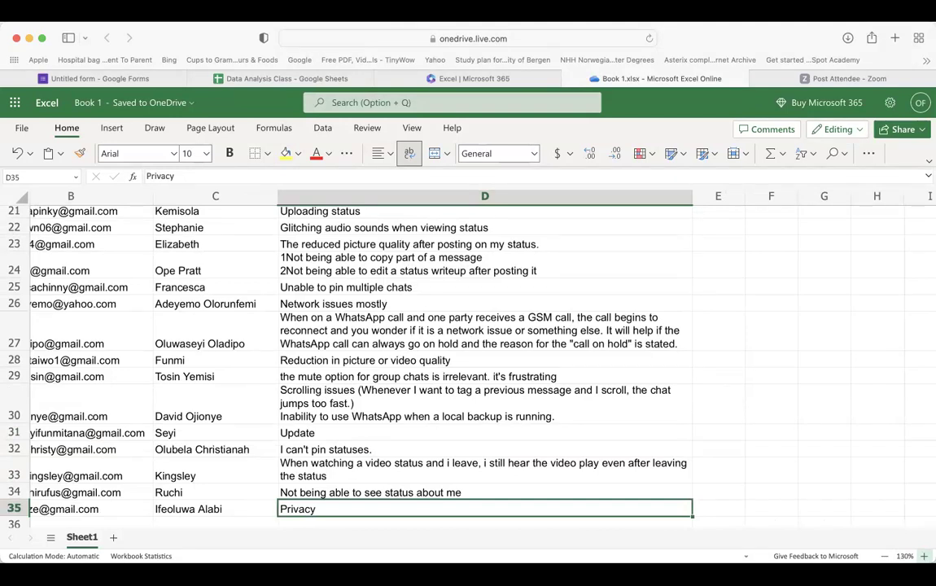
{"action": "scroll", "coordinate": [831, 501], "scroll_direction": "up", "scroll_amount": 1}
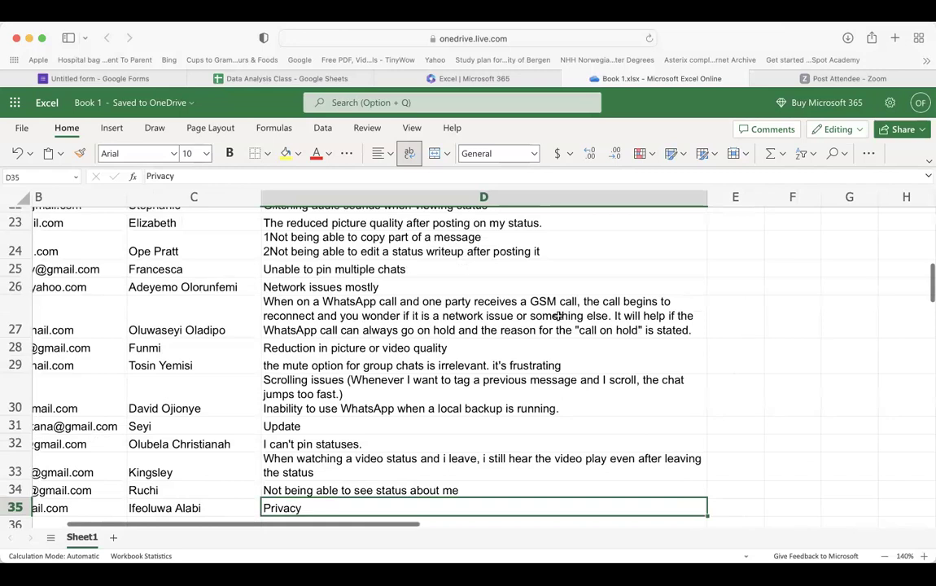
{"action": "scroll", "coordinate": [548, 320], "scroll_direction": "up", "scroll_amount": 10}
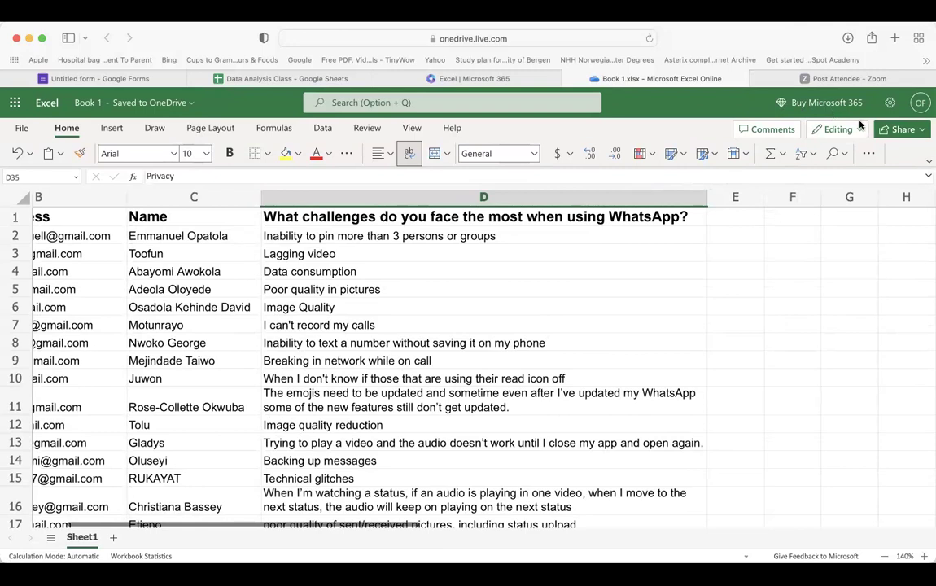
{"action": "scroll", "coordinate": [679, 259], "scroll_direction": "right", "scroll_amount": 3}
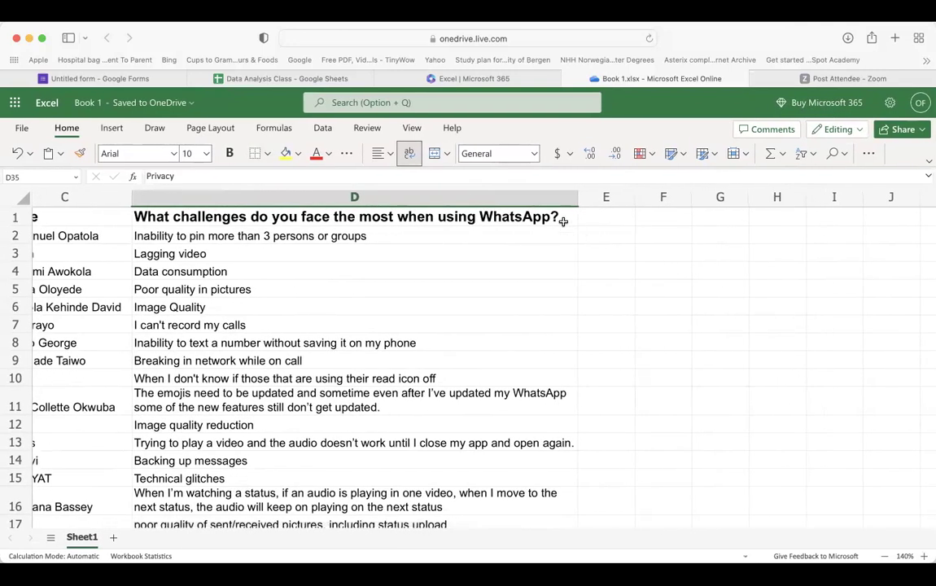
{"action": "left_click", "coordinate": [559, 218]}
{"action": "left_click_drag", "start_coordinate": [560, 218], "coordinate": [611, 220]}
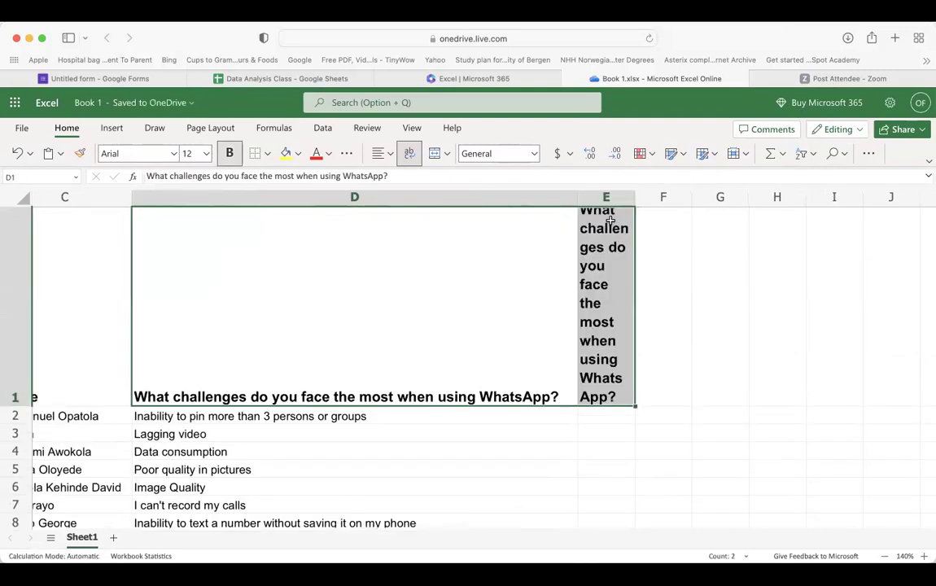
{"action": "key", "text": "Delete"}
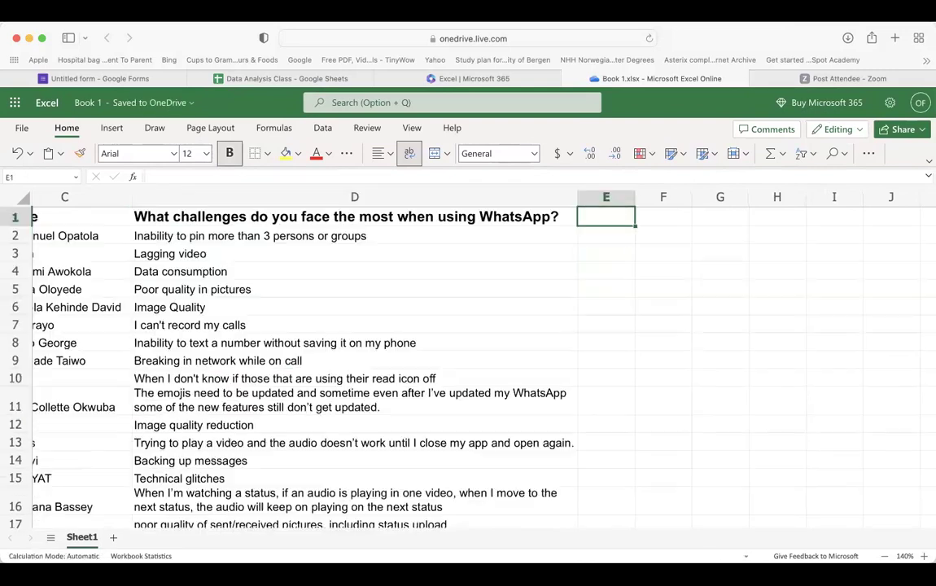
{"action": "double_click", "coordinate": [604, 216]}
{"action": "type", "text": "Themes"}
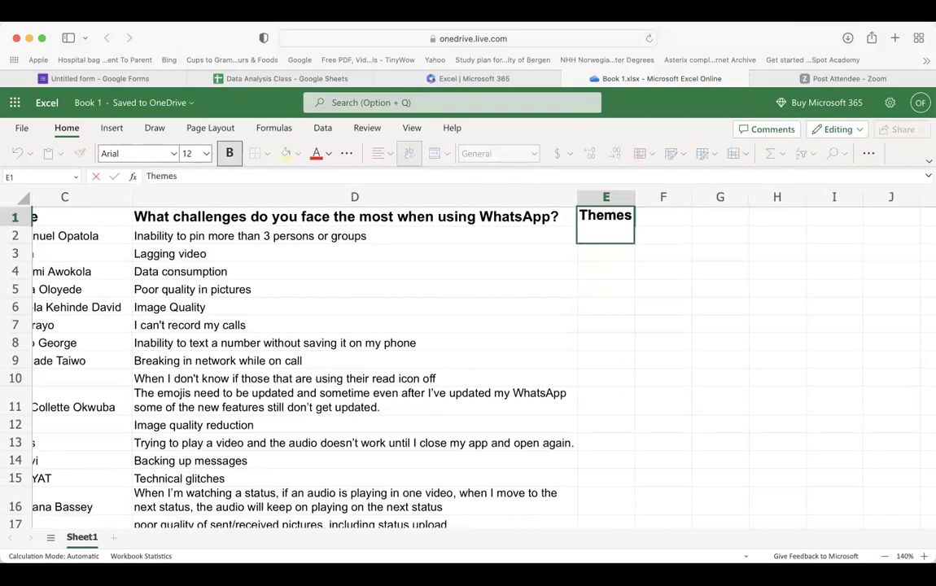
{"action": "left_click", "coordinate": [661, 216]}
{"action": "left_click_drag", "start_coordinate": [635, 197], "coordinate": [656, 197]}
Add a "Code" header in F1 with the same formatting as the Themes header.
{"action": "type", "text": "Co"}
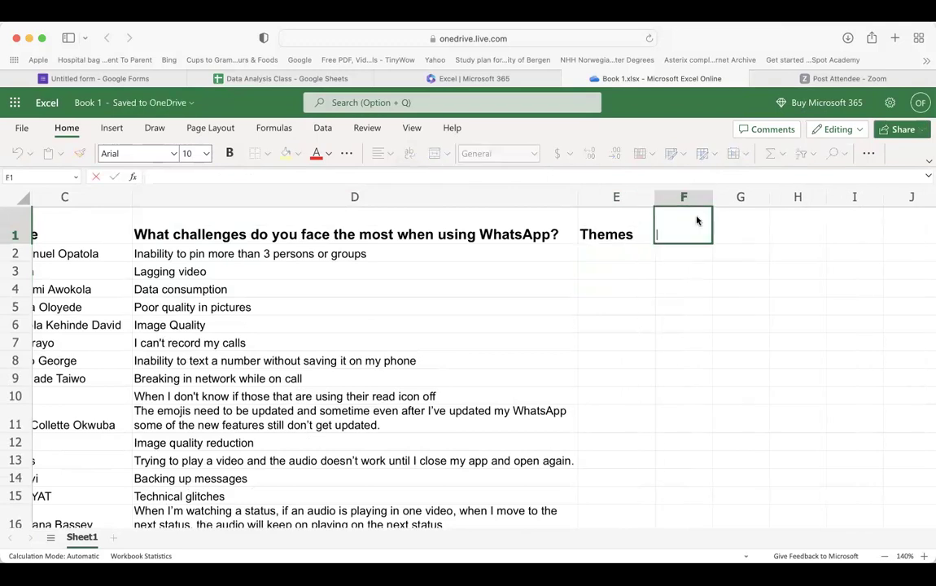
{"action": "key", "text": "Escape"}
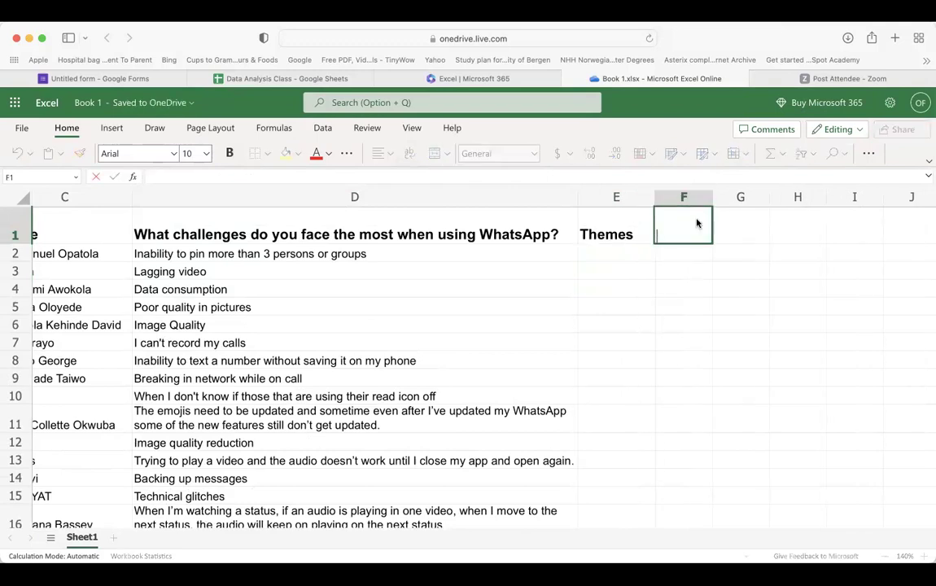
{"action": "left_click", "coordinate": [619, 218]}
{"action": "left_click_drag", "start_coordinate": [658, 244], "coordinate": [680, 232]}
{"action": "left_click", "coordinate": [676, 229]}
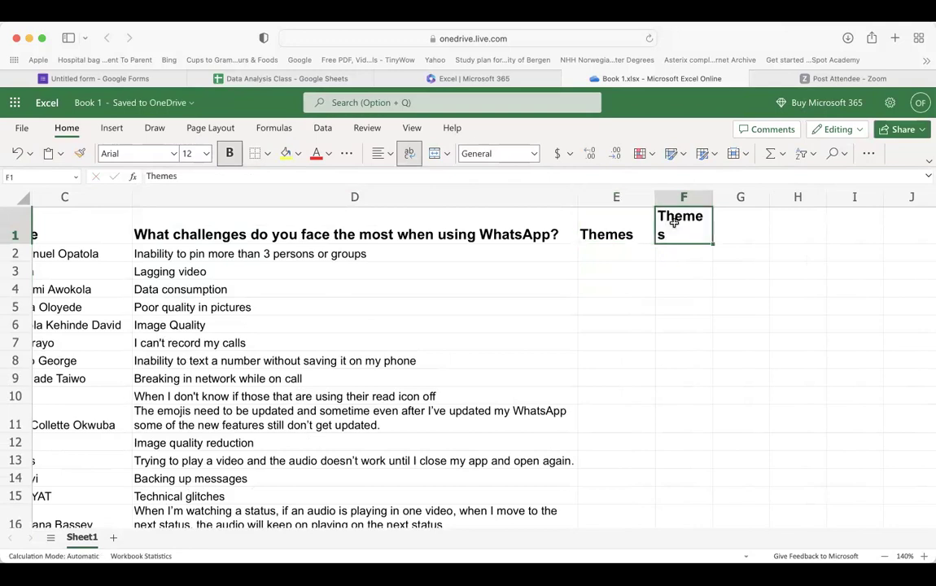
{"action": "double_click", "coordinate": [675, 228]}
{"action": "double_click", "coordinate": [675, 230]}
{"action": "type", "text": "Code"}
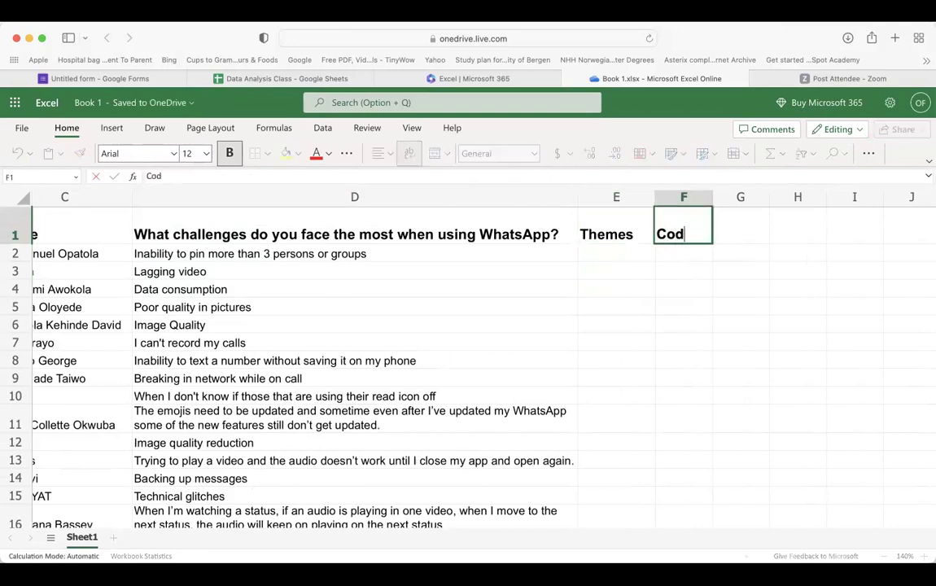
Enter the themes for the first two answers: "Chat Pinning" in E2 and "Video Glitch" in E3.
{"action": "left_click", "coordinate": [597, 256]}
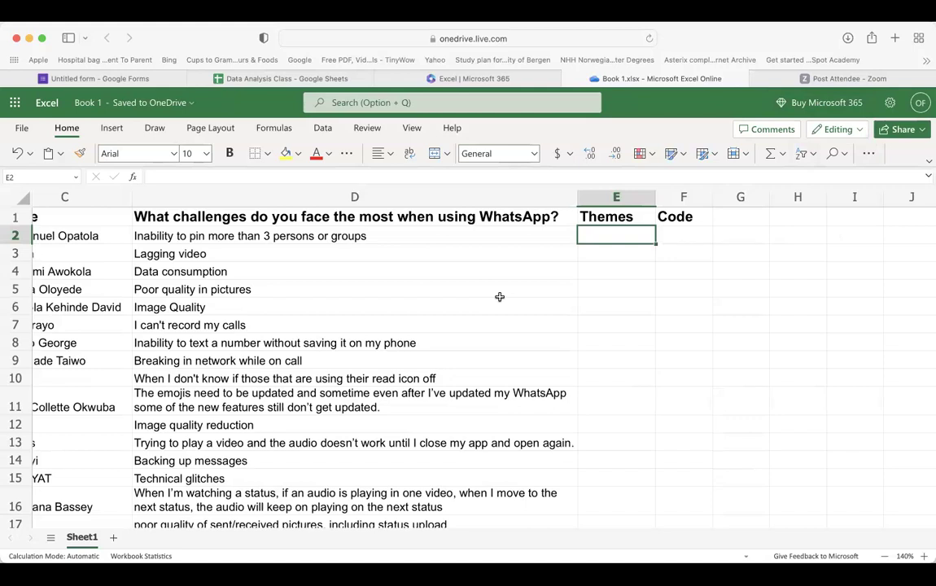
{"action": "scroll", "coordinate": [500, 297], "scroll_direction": "left", "scroll_amount": 2}
{"action": "scroll", "coordinate": [500, 297], "scroll_direction": "right", "scroll_amount": 3}
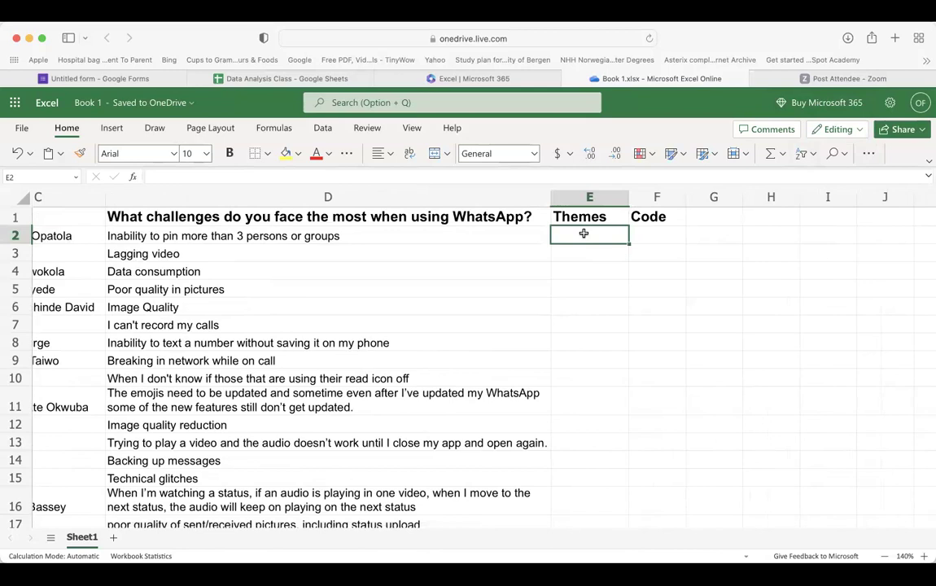
{"action": "type", "text": "Ch"}
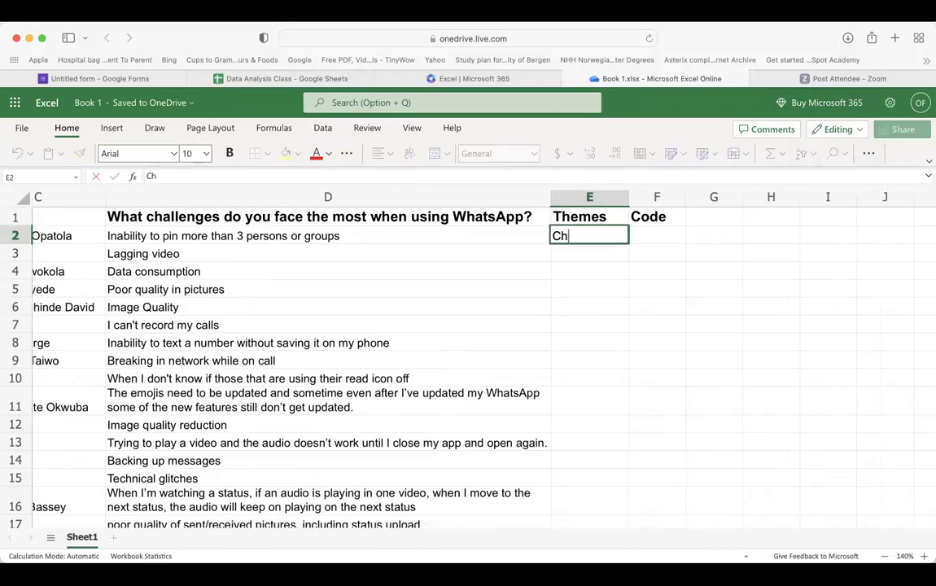
{"action": "type", "text": "at Pinn"}
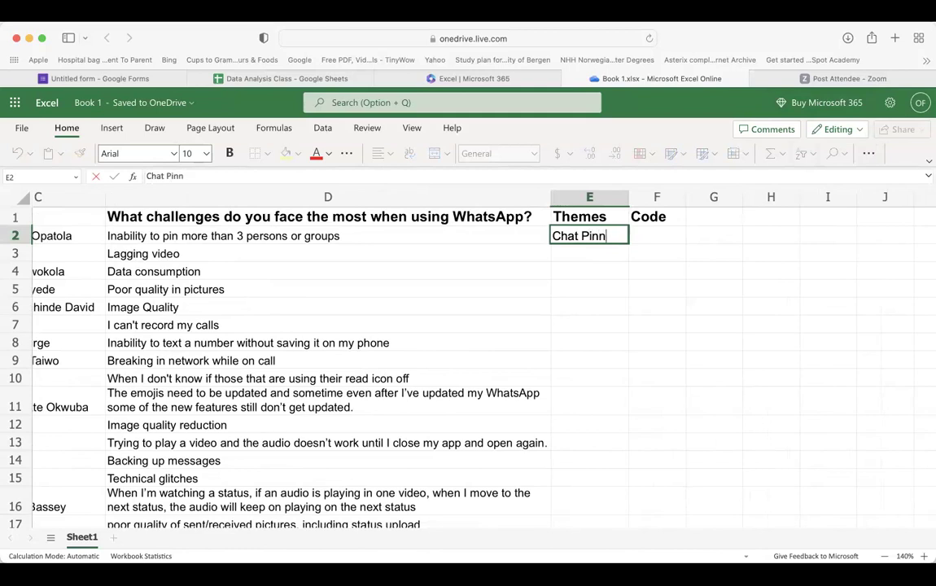
{"action": "type", "text": "ing"}
{"action": "left_click", "coordinate": [560, 255]}
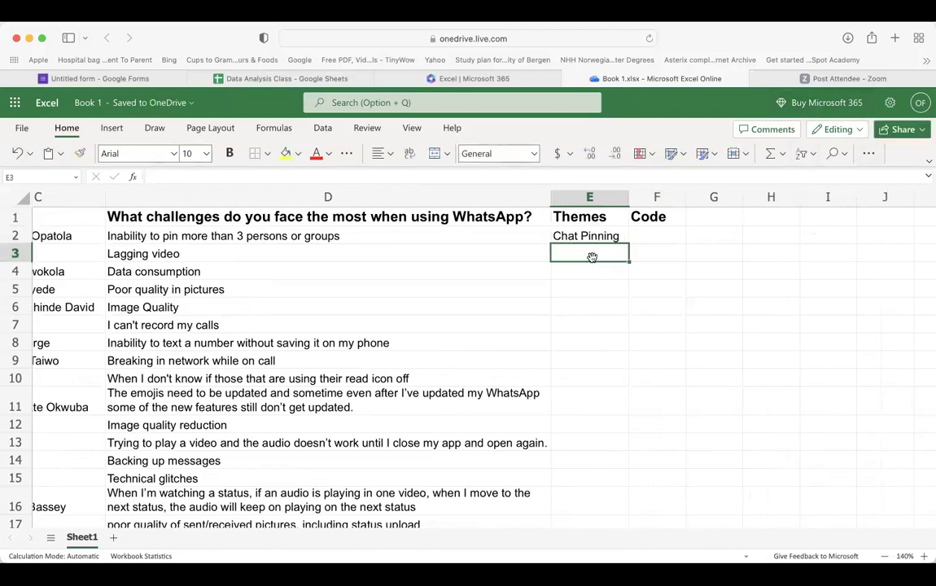
{"action": "type", "text": "Video Glitch"}
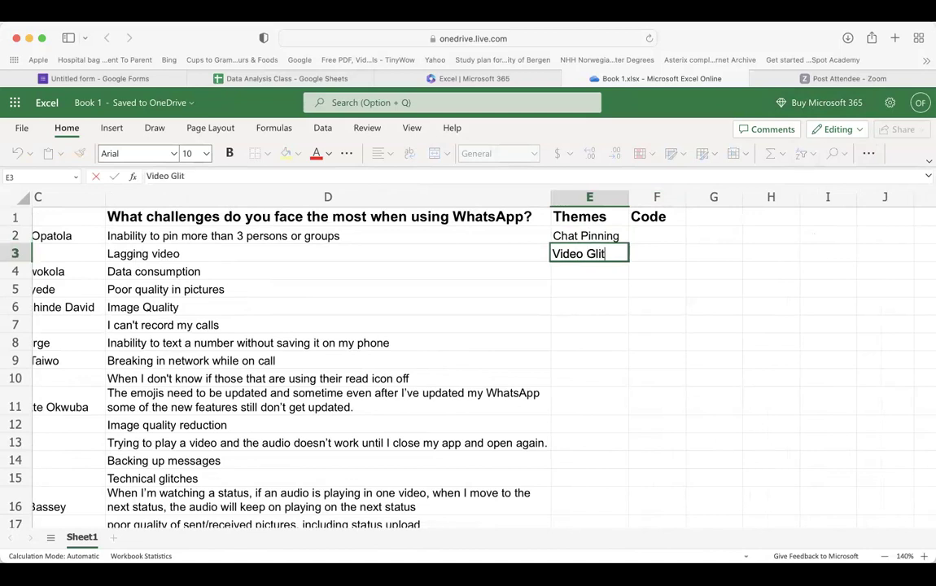
{"action": "left_click", "coordinate": [601, 274]}
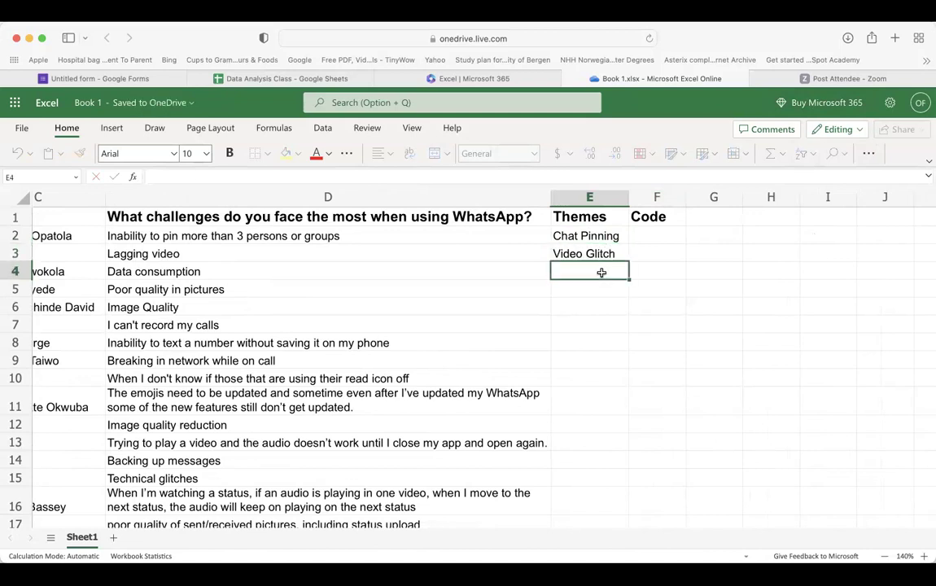
Replace the theme for the first answer in E2 with "Pin Chat".
{"action": "left_click", "coordinate": [600, 237]}
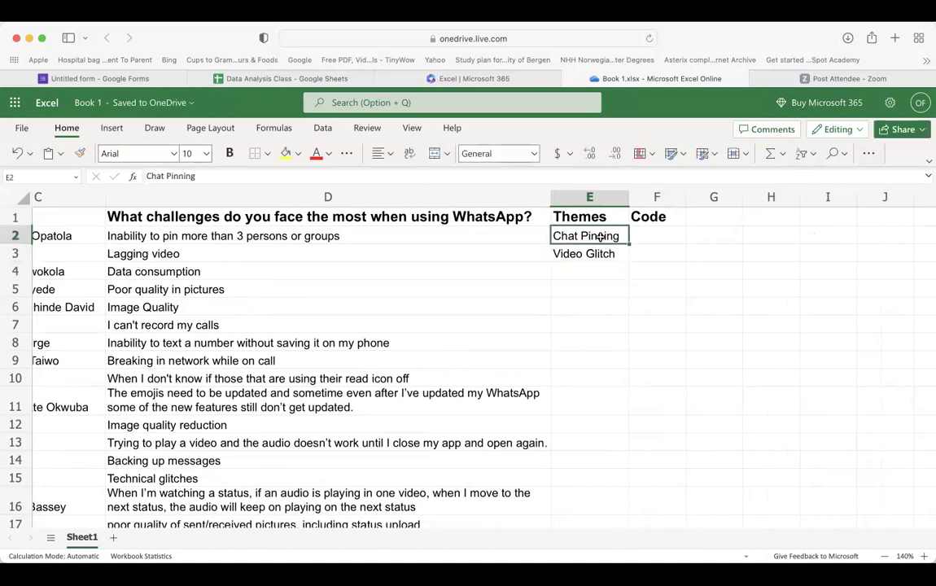
{"action": "type", "text": "Oh"}
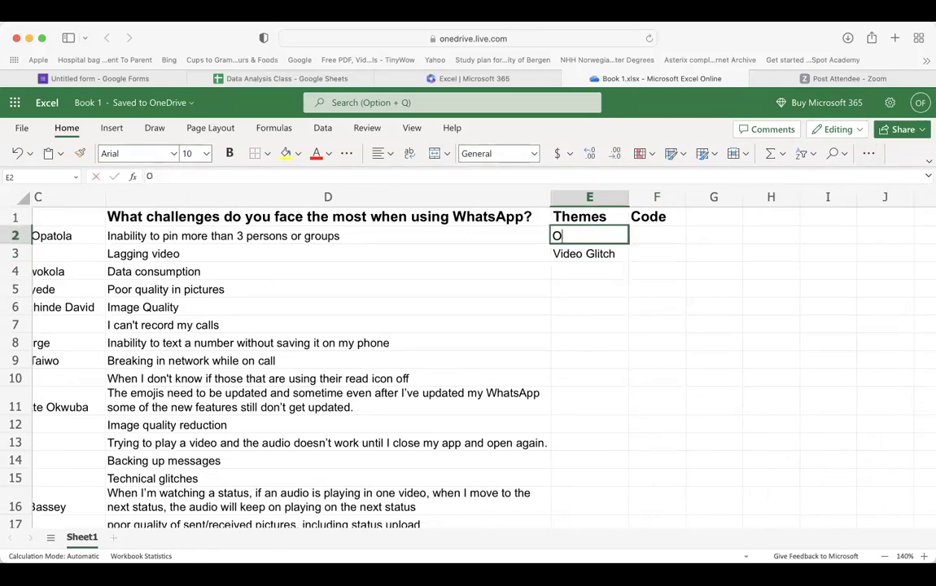
{"action": "key", "text": "BackSpace"}
{"action": "key", "text": "BackSpace"}
{"action": "type", "text": "Pin Chat"}
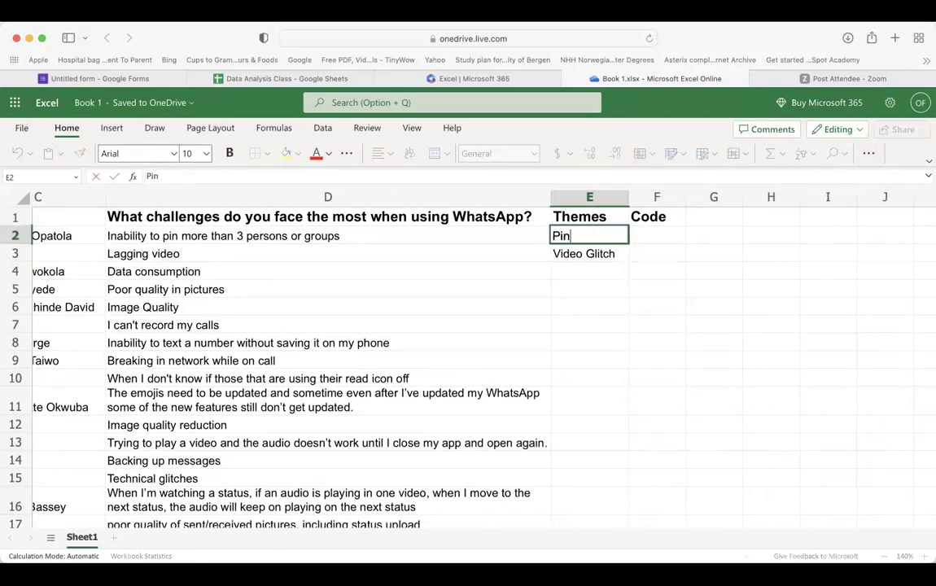
{"action": "left_click", "coordinate": [594, 271]}
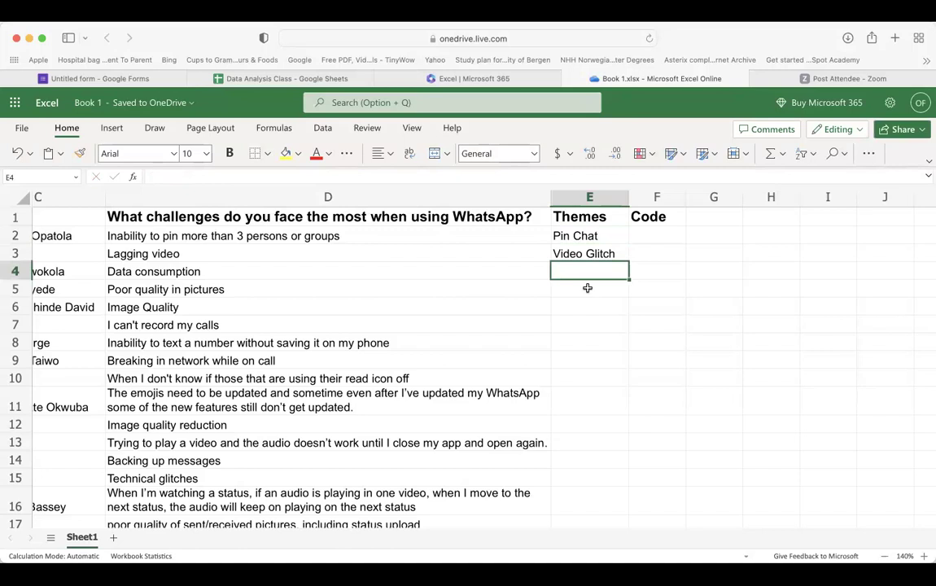
{"action": "type", "text": "Data Cpm"}
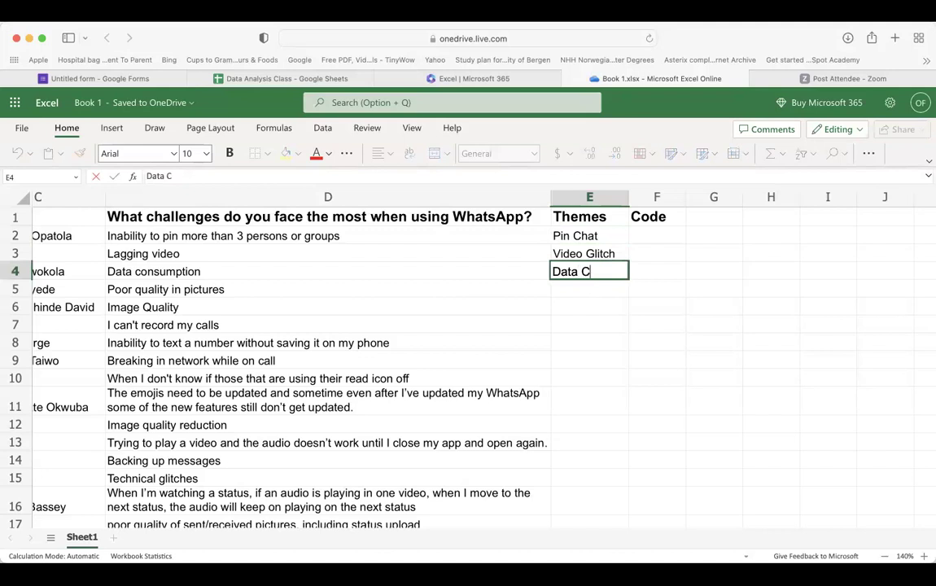
{"action": "key", "text": "BackSpace"}
{"action": "key", "text": "BackSpace"}
{"action": "key", "text": "BackSpace"}
{"action": "key", "text": "BackSpace"}
{"action": "key", "text": "BackSpace"}
{"action": "key", "text": "BackSpace"}
{"action": "key", "text": "BackSpace"}
{"action": "key", "text": "BackSpace"}
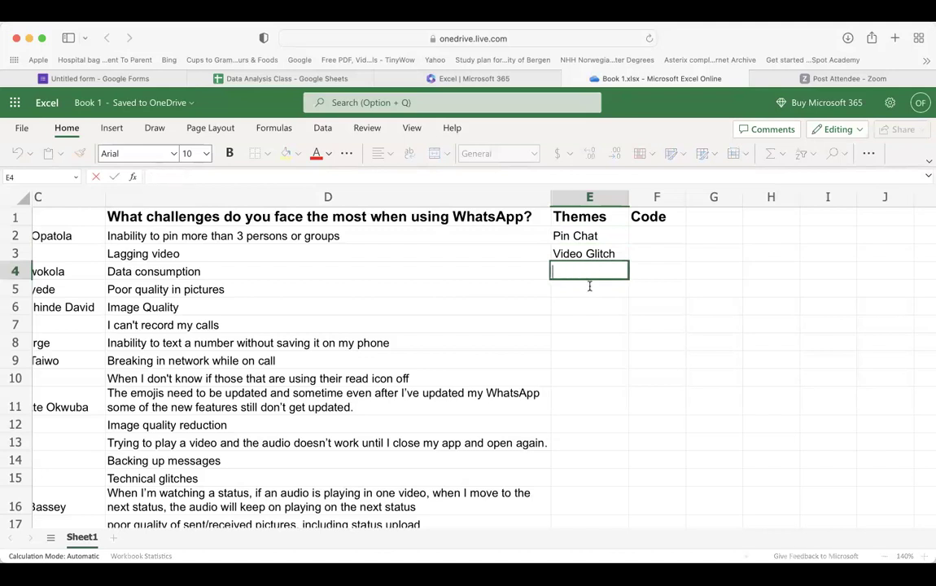
Enter the theme "Data Consumption" in E4 for the data consumption answer.
{"action": "left_click", "coordinate": [598, 254]}
{"action": "left_click", "coordinate": [610, 272]}
{"action": "type", "text": "C"}
{"action": "key", "text": "BackSpace"}
{"action": "type", "text": "Data Consumption"}
{"action": "key", "text": "BackSpace"}
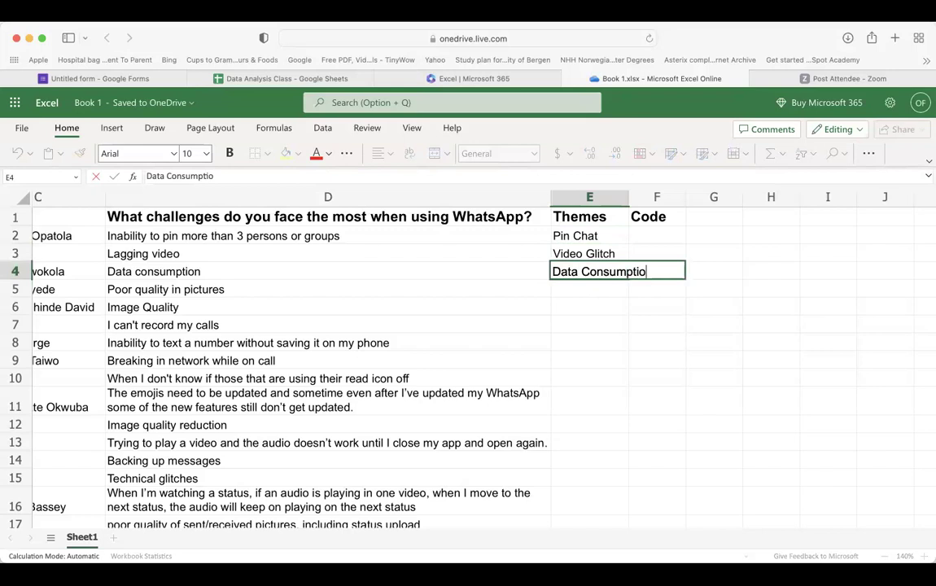
{"action": "type", "text": "n"}
{"action": "key", "text": "Return"}
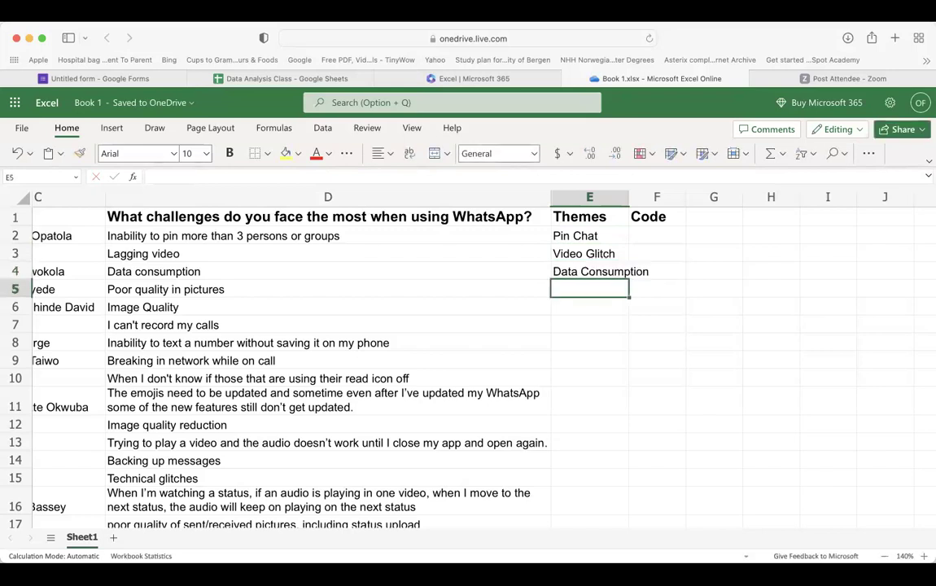
Enter the theme "Image Quality" in E5 and fill it down to E6 for the two picture quality answers.
{"action": "type", "text": "Image Q"}
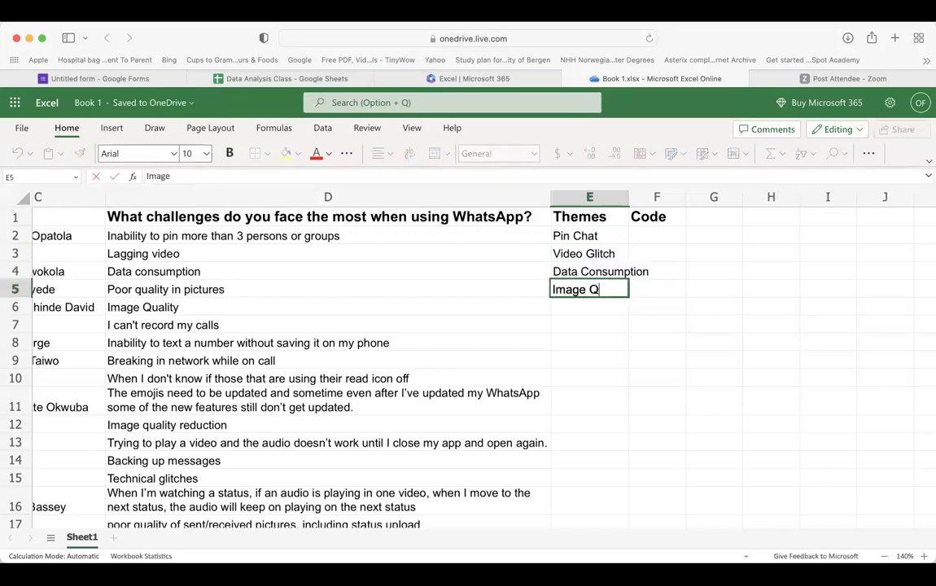
{"action": "type", "text": "uality"}
{"action": "key", "text": "Return"}
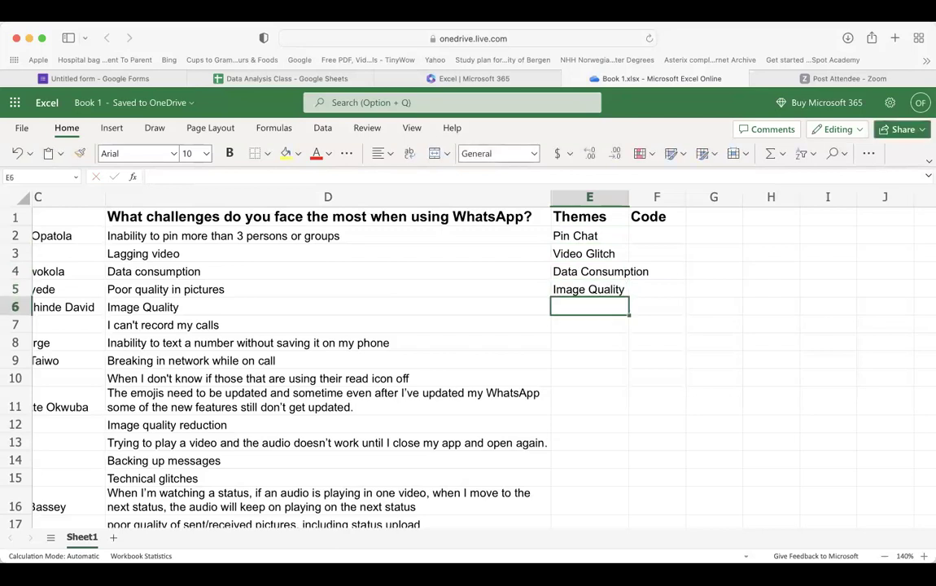
{"action": "left_click", "coordinate": [620, 289]}
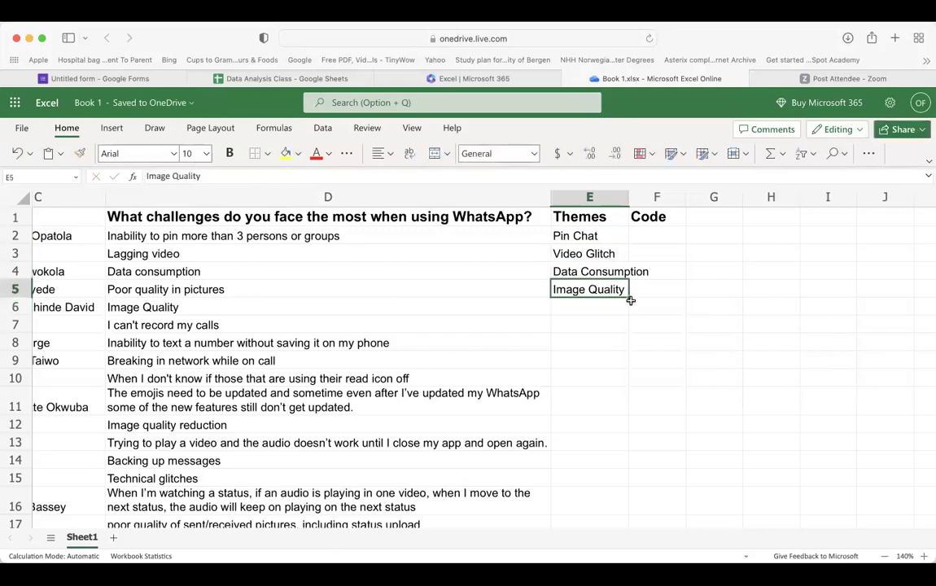
{"action": "left_click", "coordinate": [631, 302]}
{"action": "left_click", "coordinate": [626, 291]}
{"action": "left_click_drag", "start_coordinate": [629, 298], "coordinate": [631, 316]}
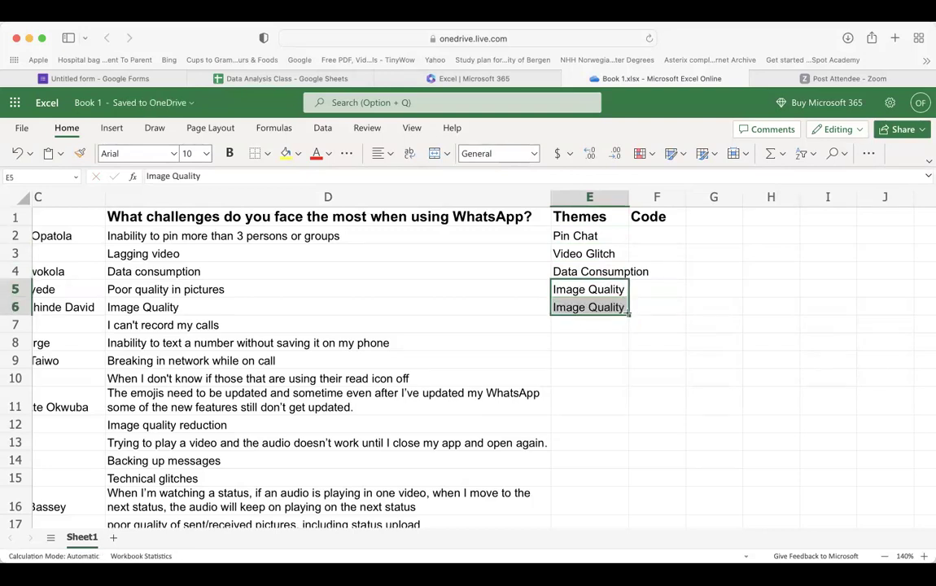
Enter the theme "Phone Call efficiency" in E7 for the answer about recording calls.
{"action": "left_click", "coordinate": [608, 325]}
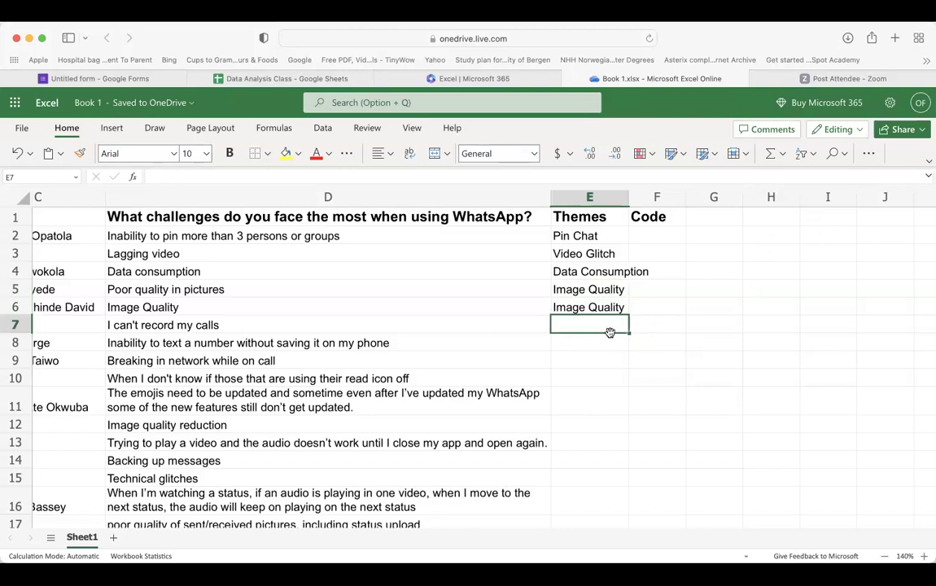
{"action": "type", "text": "Phone Call eff"}
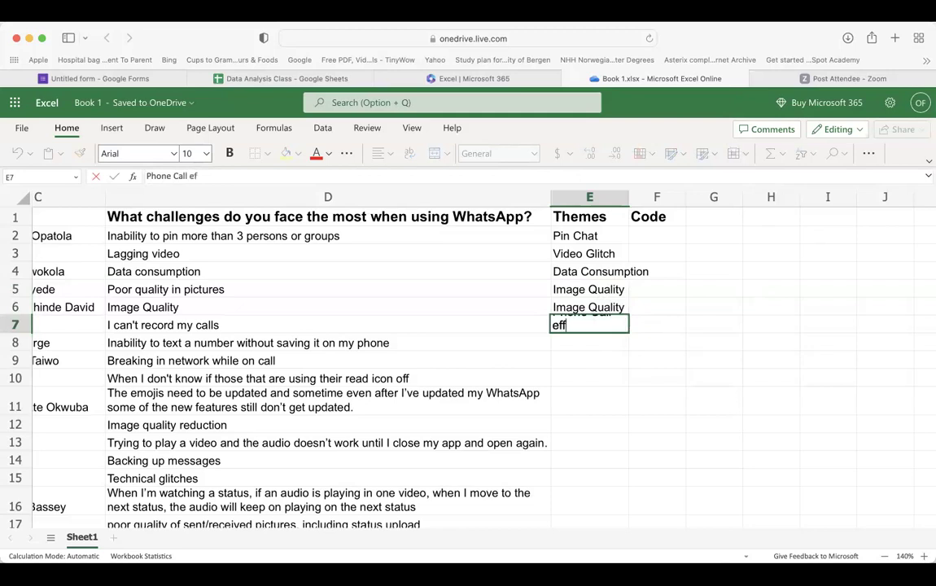
{"action": "type", "text": "iciency"}
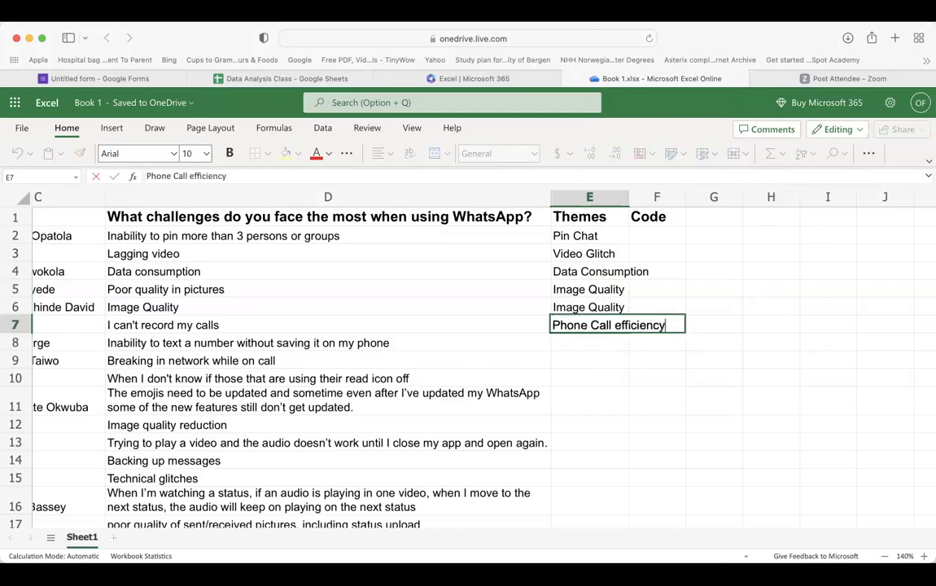
{"action": "key", "text": "Return"}
{"action": "left_click", "coordinate": [602, 327]}
Check the remaining answers in column D, and enter the theme "Contacts" in E8 for the answer about texting unsaved numbers.
{"action": "left_click", "coordinate": [591, 346]}
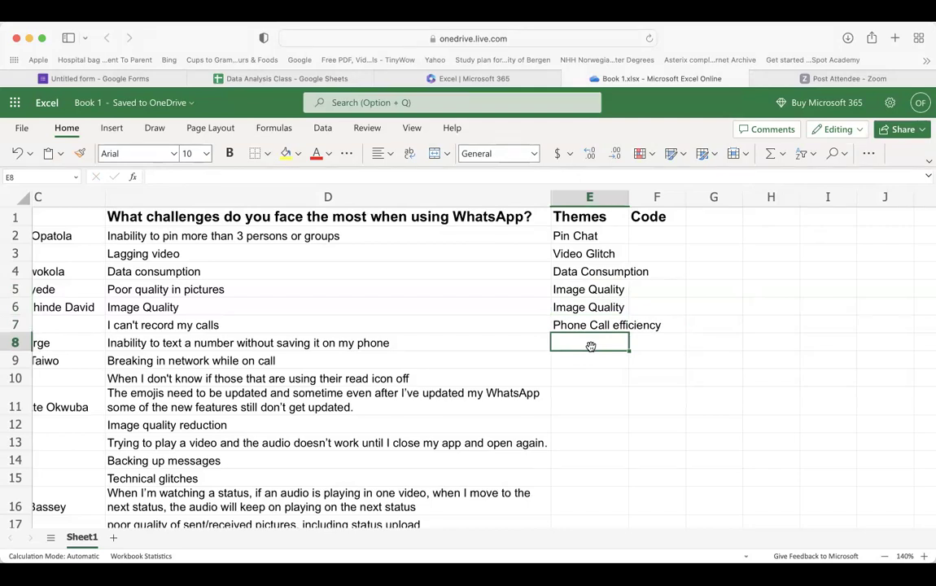
{"action": "scroll", "coordinate": [441, 376], "scroll_direction": "down", "scroll_amount": 5}
{"action": "scroll", "coordinate": [443, 377], "scroll_direction": "down", "scroll_amount": 5}
{"action": "scroll", "coordinate": [442, 376], "scroll_direction": "down", "scroll_amount": 2}
{"action": "scroll", "coordinate": [442, 376], "scroll_direction": "down", "scroll_amount": 2}
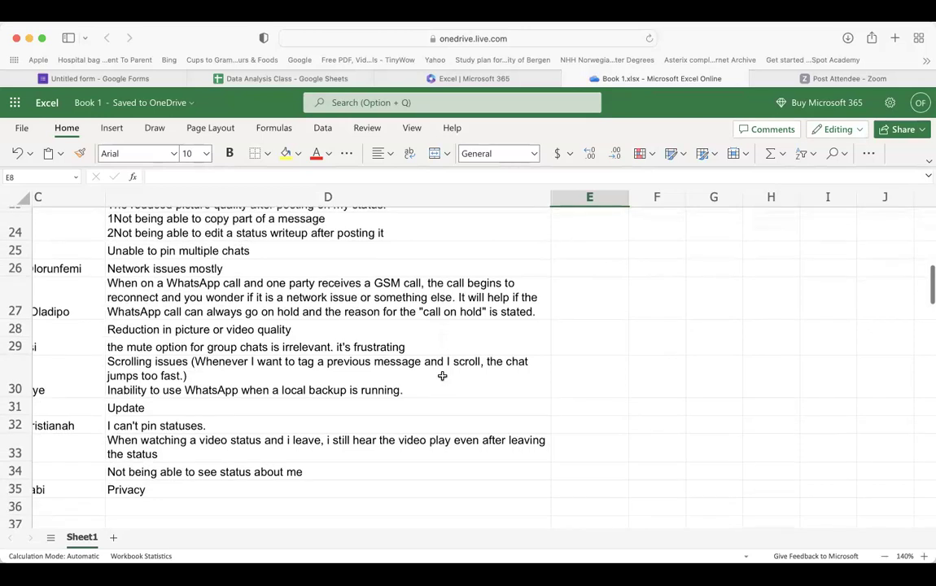
{"action": "scroll", "coordinate": [442, 375], "scroll_direction": "up", "scroll_amount": 10}
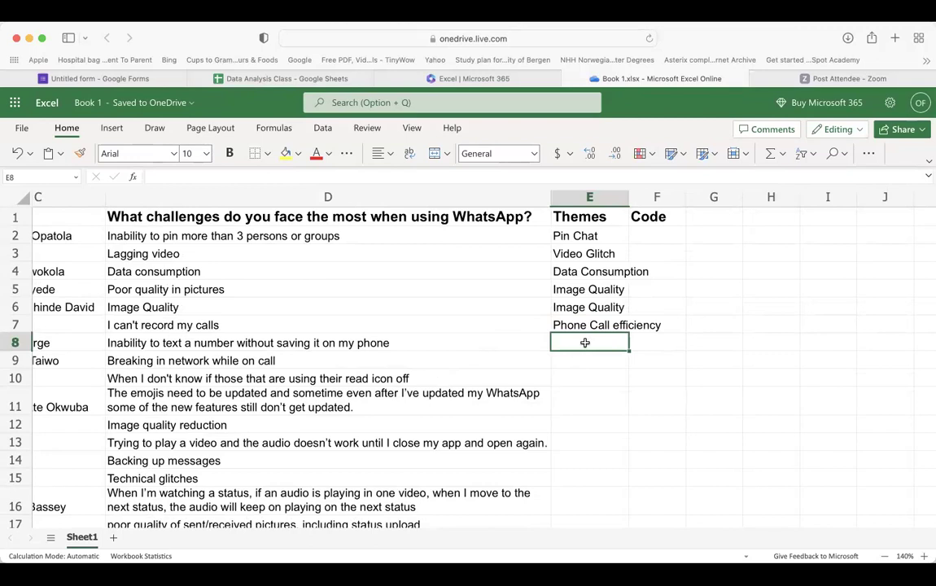
{"action": "type", "text": "Con"}
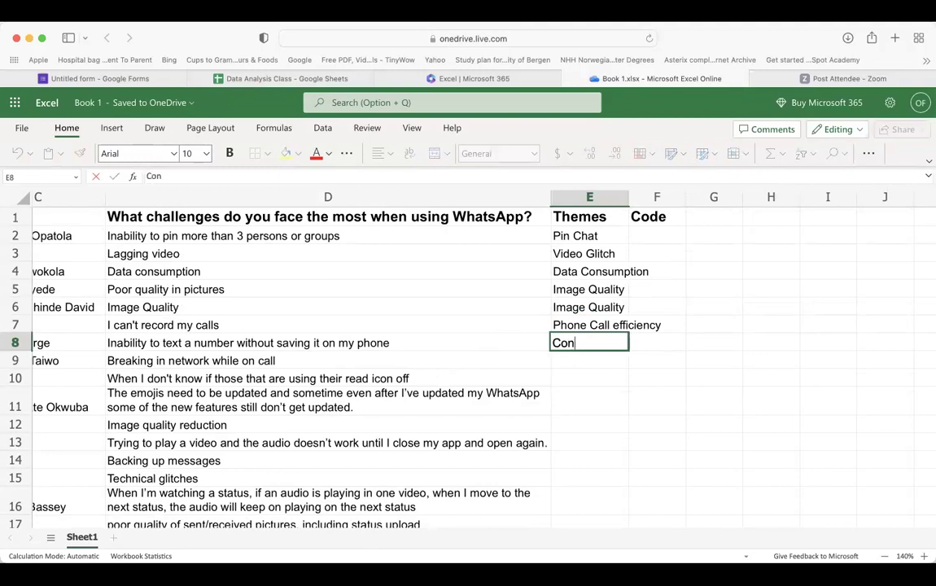
{"action": "type", "text": "tacts"}
{"action": "key", "text": "Return"}
Enter the theme "Phone Call efficiency" in E9 for the answer about the network breaking during calls.
{"action": "scroll", "coordinate": [469, 367], "scroll_direction": "down", "scroll_amount": 3}
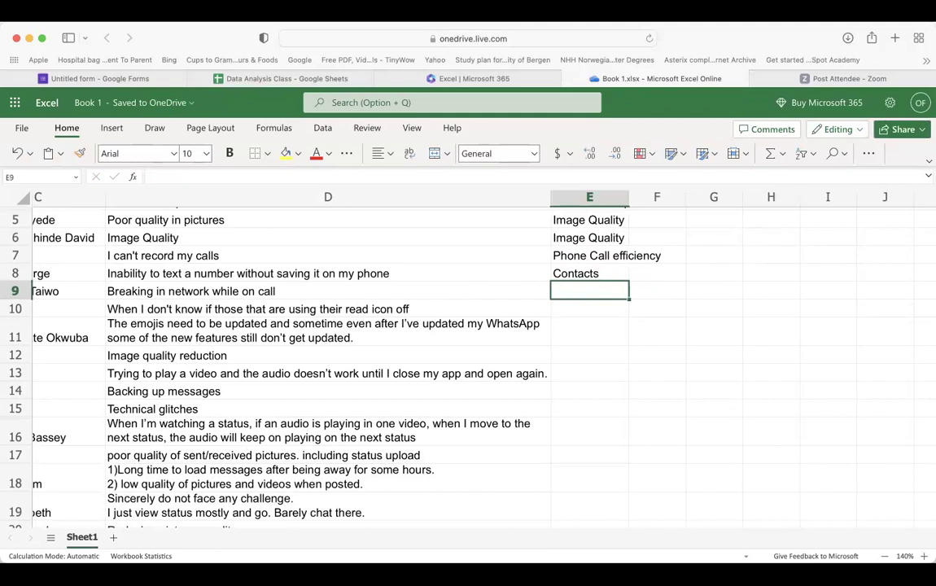
{"action": "scroll", "coordinate": [469, 366], "scroll_direction": "up", "scroll_amount": 3}
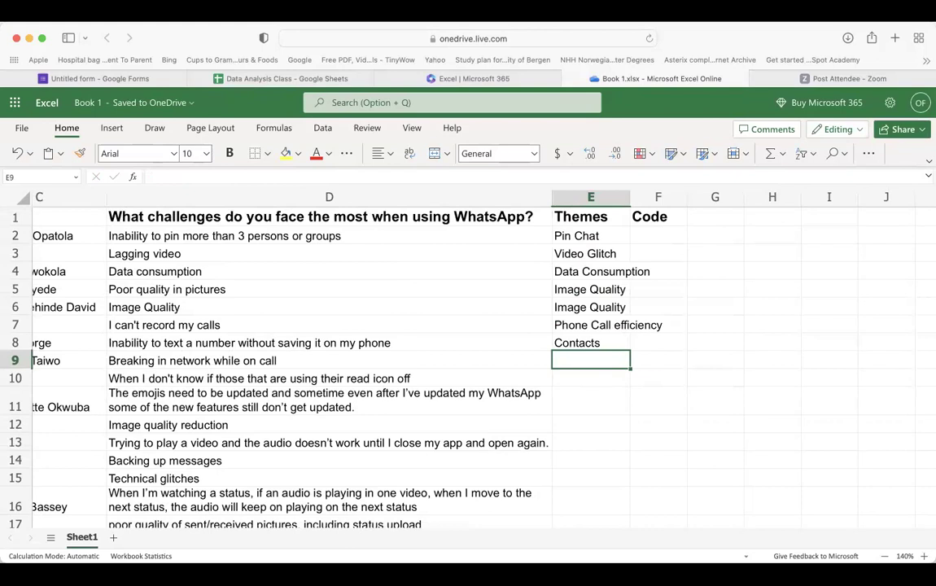
{"action": "type", "text": "A"}
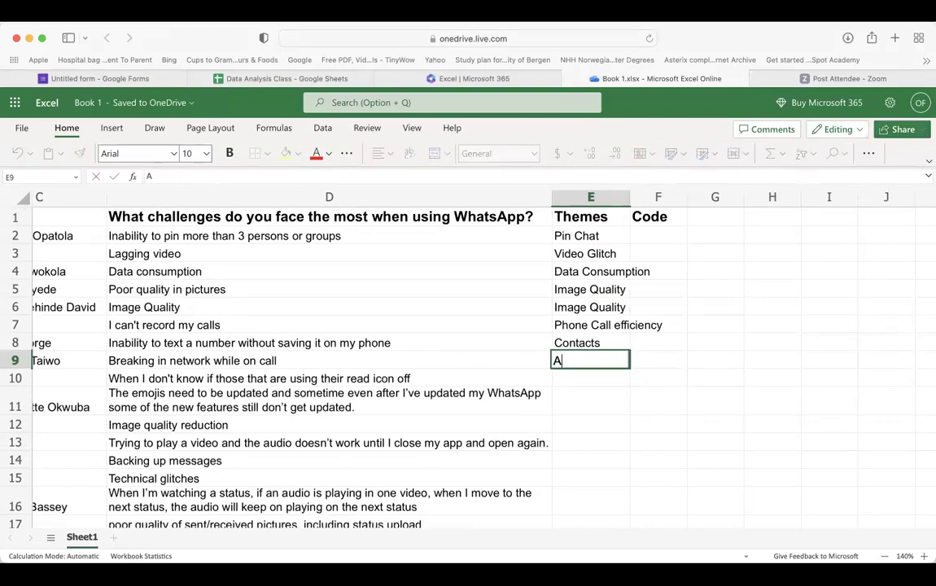
{"action": "key", "text": "BackSpace"}
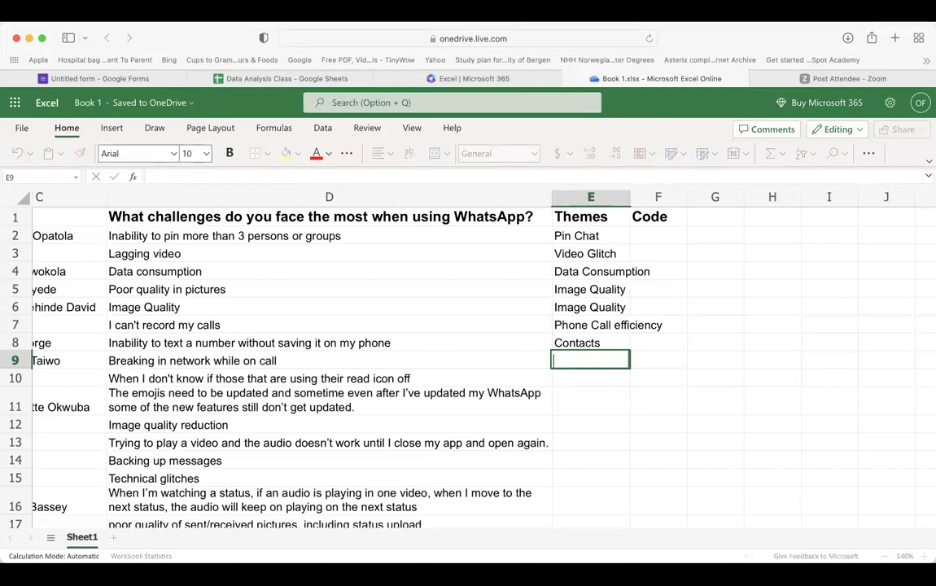
{"action": "type", "text": "Co"}
{"action": "key", "text": "BackSpace"}
{"action": "key", "text": "BackSpace"}
{"action": "type", "text": "Phone"}
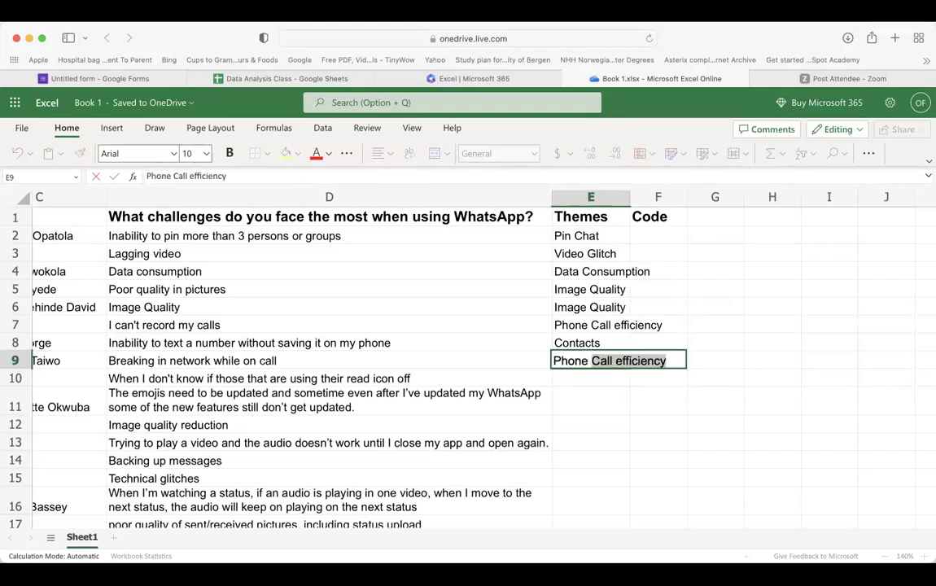
{"action": "key", "text": "Return"}
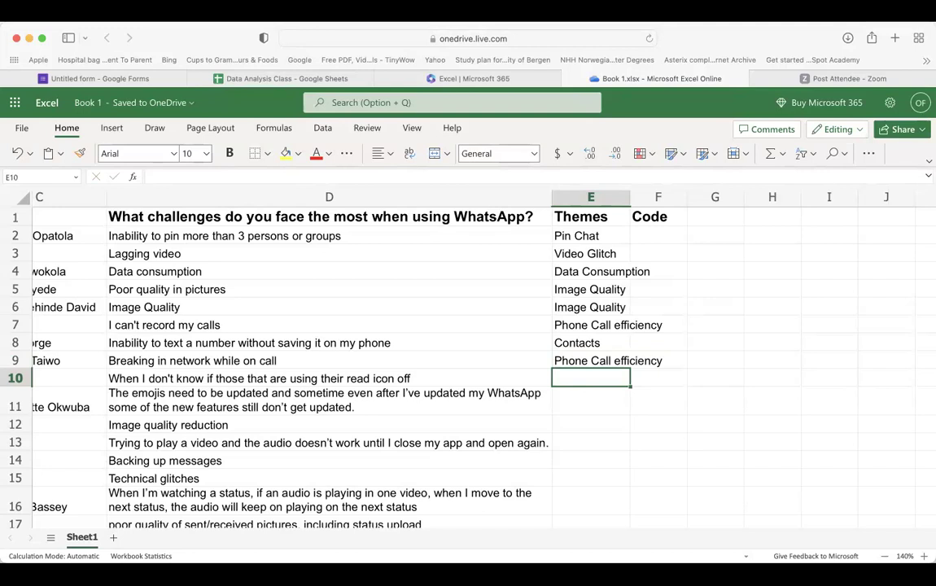
Enter the theme "Privacy" in E10 for the answer about the read icon being off.
{"action": "scroll", "coordinate": [468, 367], "scroll_direction": "left", "scroll_amount": 5}
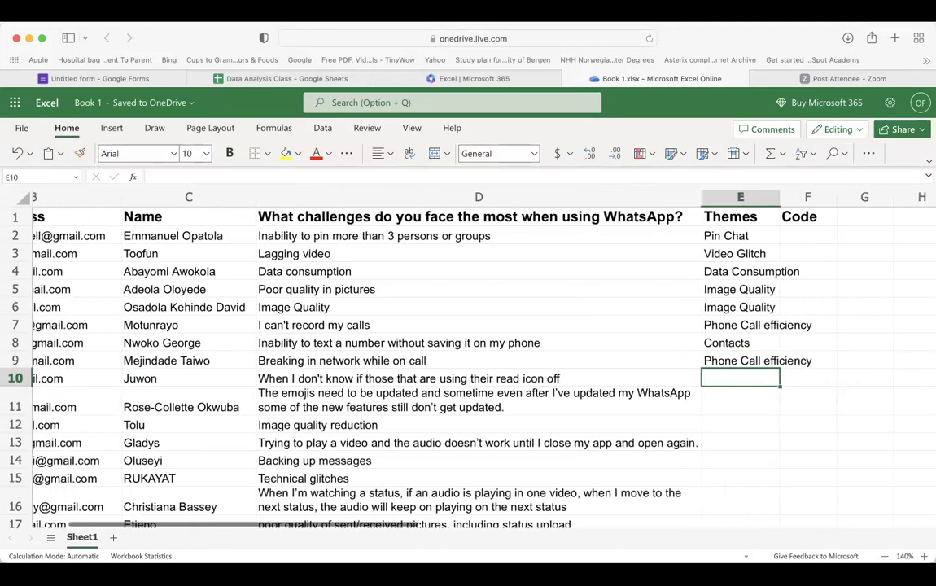
{"action": "scroll", "coordinate": [468, 367], "scroll_direction": "right", "scroll_amount": 1}
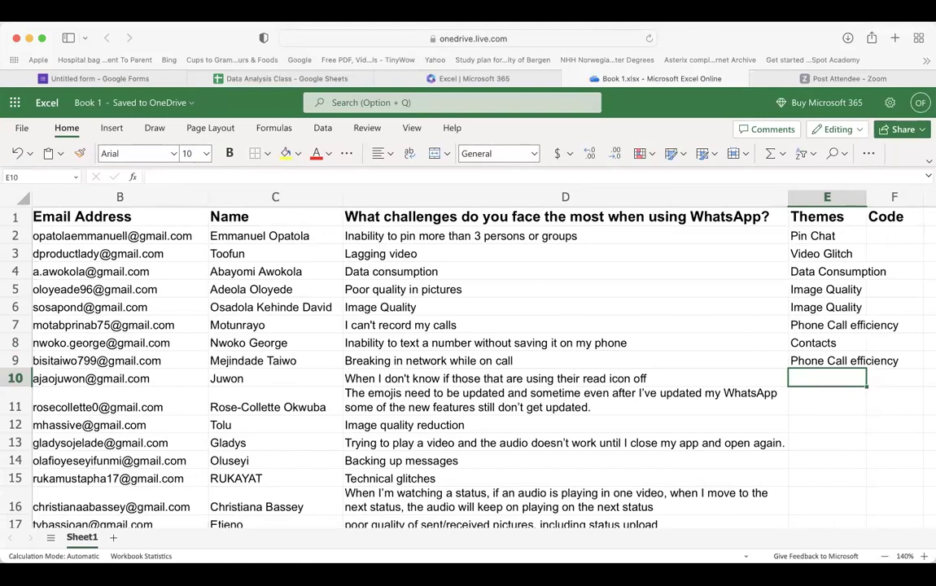
{"action": "scroll", "coordinate": [531, 383], "scroll_direction": "right", "scroll_amount": 4}
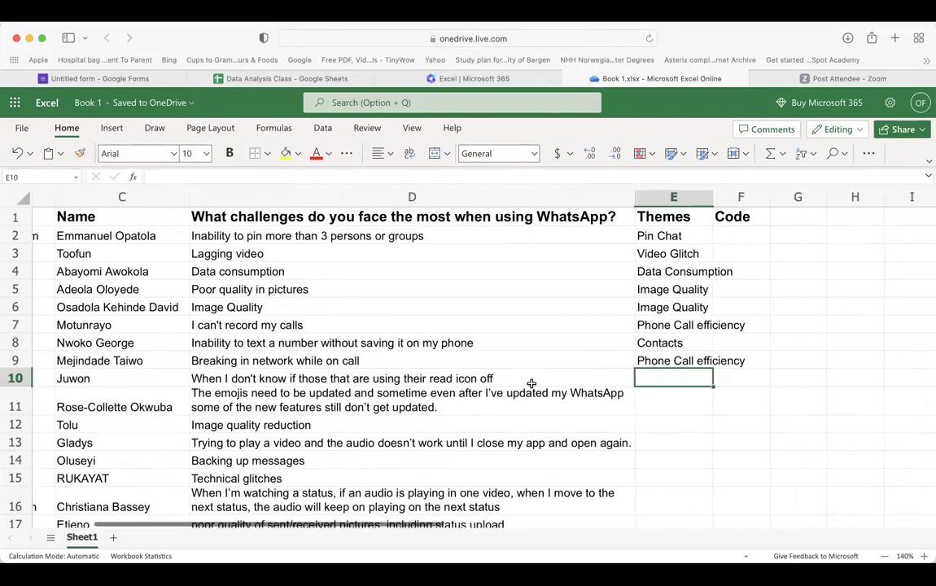
{"action": "scroll", "coordinate": [531, 383], "scroll_direction": "right", "scroll_amount": 2}
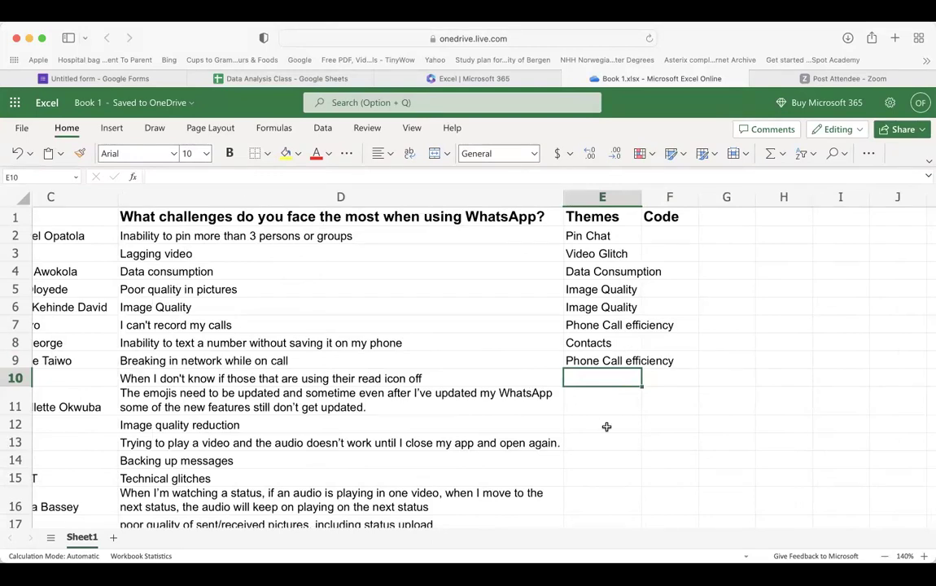
{"action": "type", "text": "Pri"}
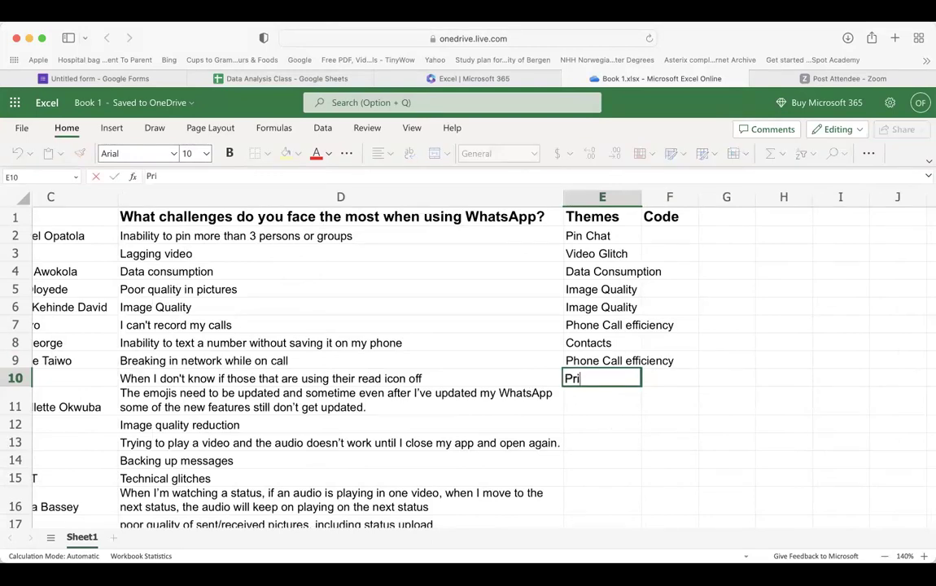
{"action": "type", "text": "vacy"}
{"action": "key", "text": "Return"}
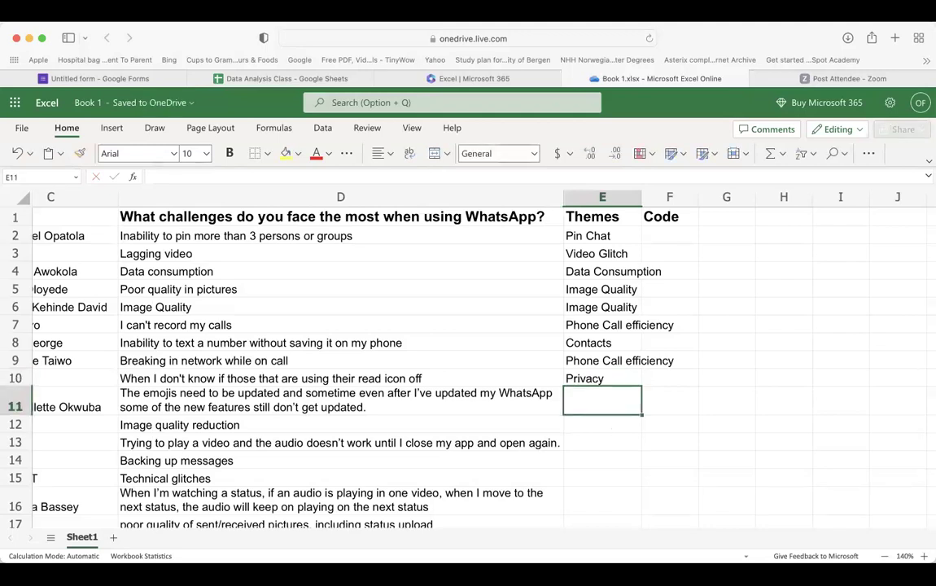
Enter the theme "Update Glitch" in E11 for the answer about emojis and new features not getting updated.
{"action": "scroll", "coordinate": [468, 366], "scroll_direction": "down", "scroll_amount": 1}
{"action": "scroll", "coordinate": [468, 366], "scroll_direction": "down", "scroll_amount": 3}
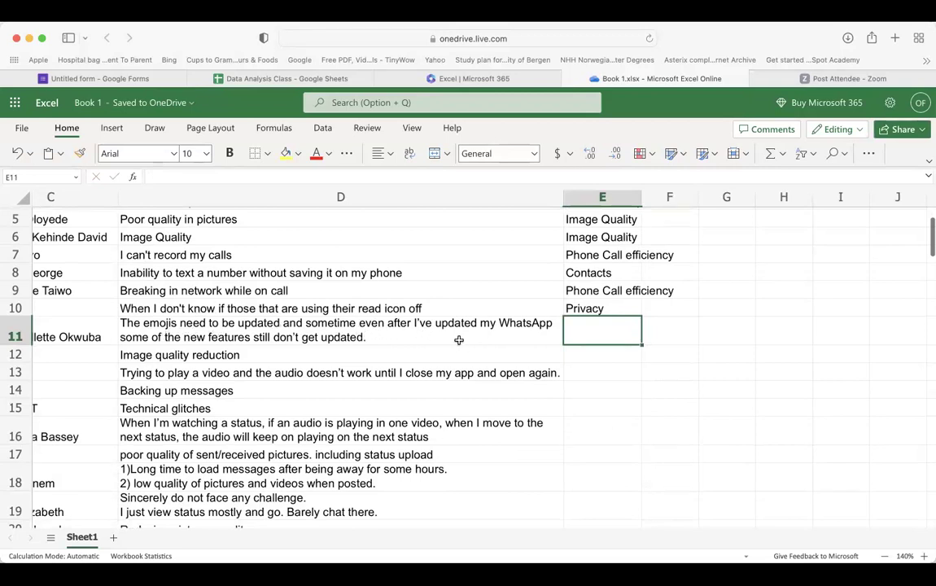
{"action": "scroll", "coordinate": [460, 341], "scroll_direction": "up", "scroll_amount": 3}
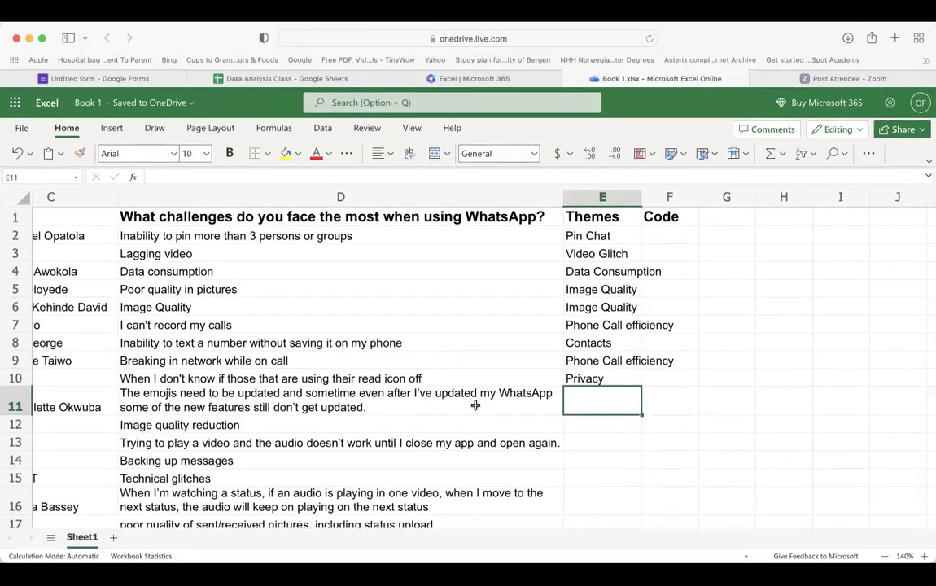
{"action": "double_click", "coordinate": [598, 406]}
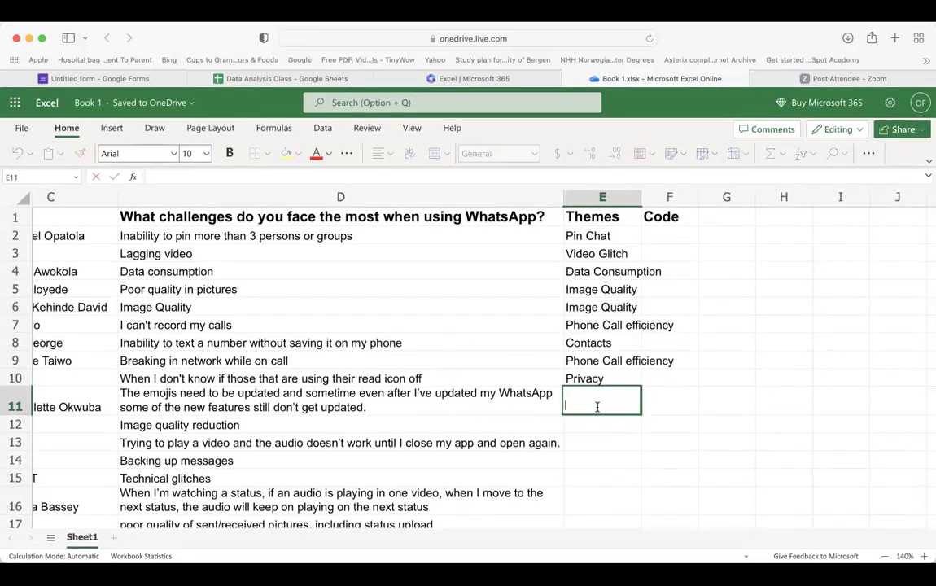
{"action": "type", "text": "Upd"}
{"action": "key", "text": "BackSpace"}
{"action": "key", "text": "BackSpace"}
{"action": "key", "text": "BackSpace"}
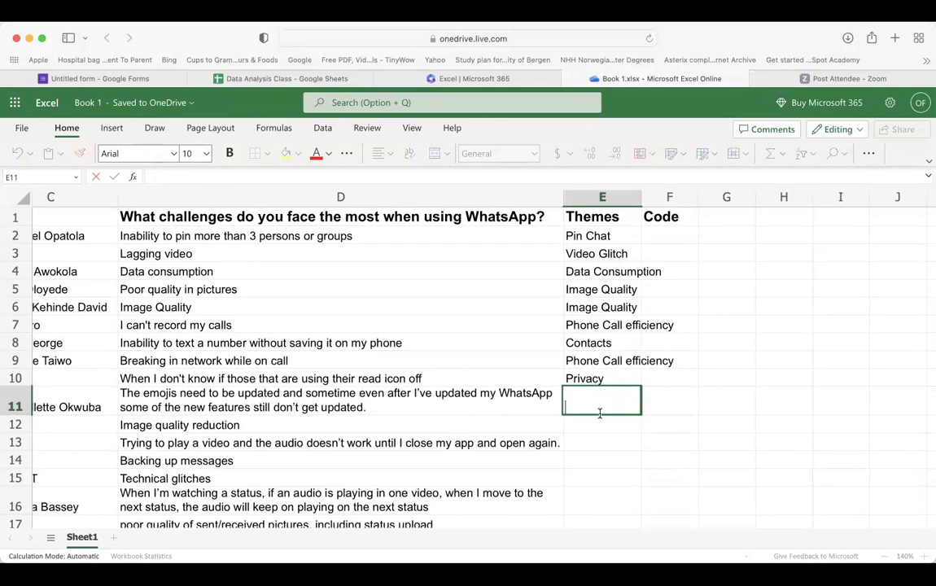
{"action": "type", "text": "Update Glitch"}
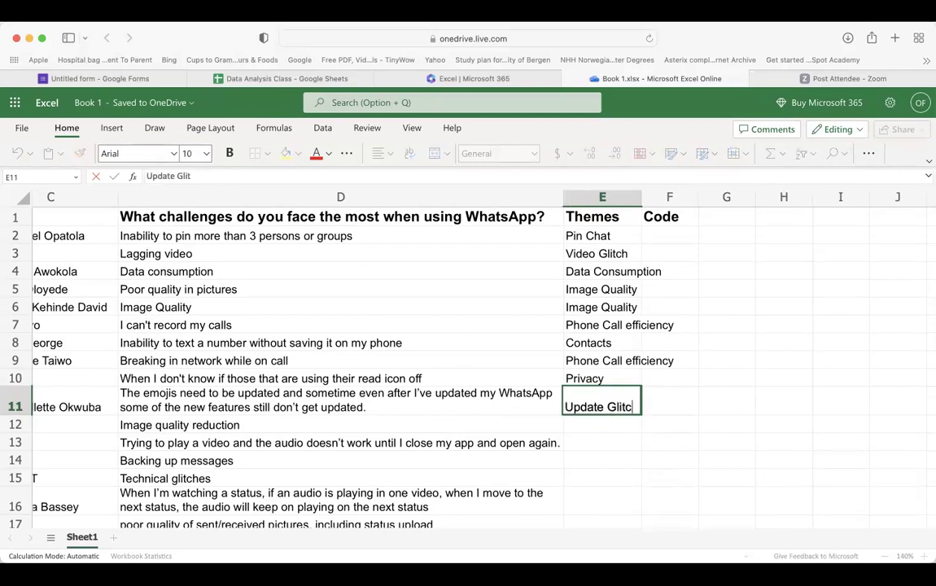
{"action": "key", "text": "Return"}
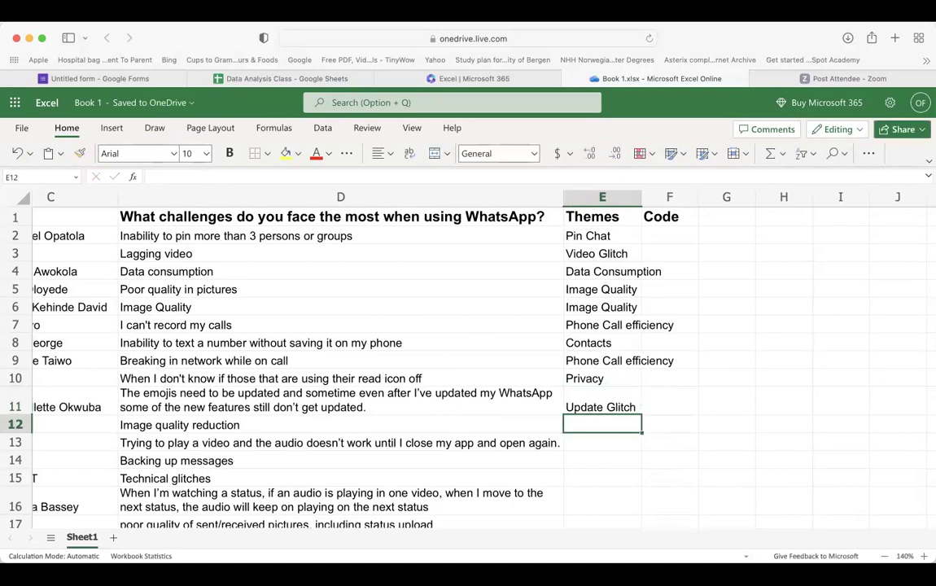
Enter the themes "Image Quality" in E12 for the image quality reduction answer and "Video Glitch" in E13 for the video audio answer.
{"action": "type", "text": "I"}
{"action": "key", "text": "Return"}
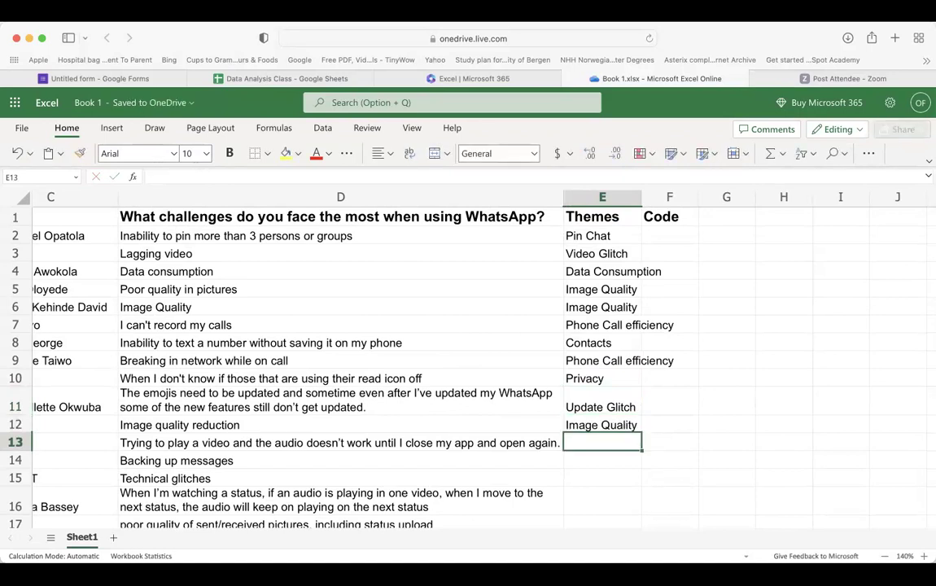
{"action": "scroll", "coordinate": [424, 342], "scroll_direction": "down", "scroll_amount": 3}
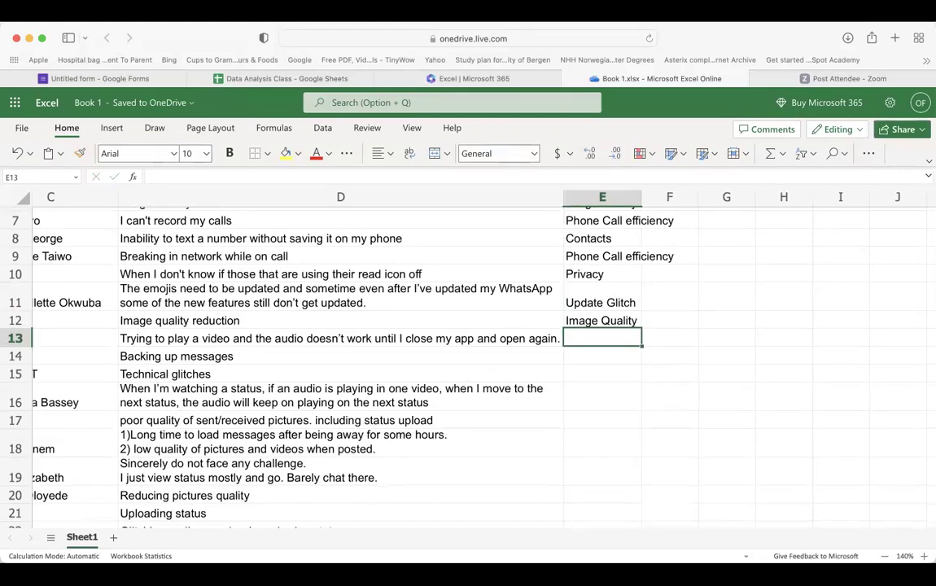
{"action": "type", "text": "Video"}
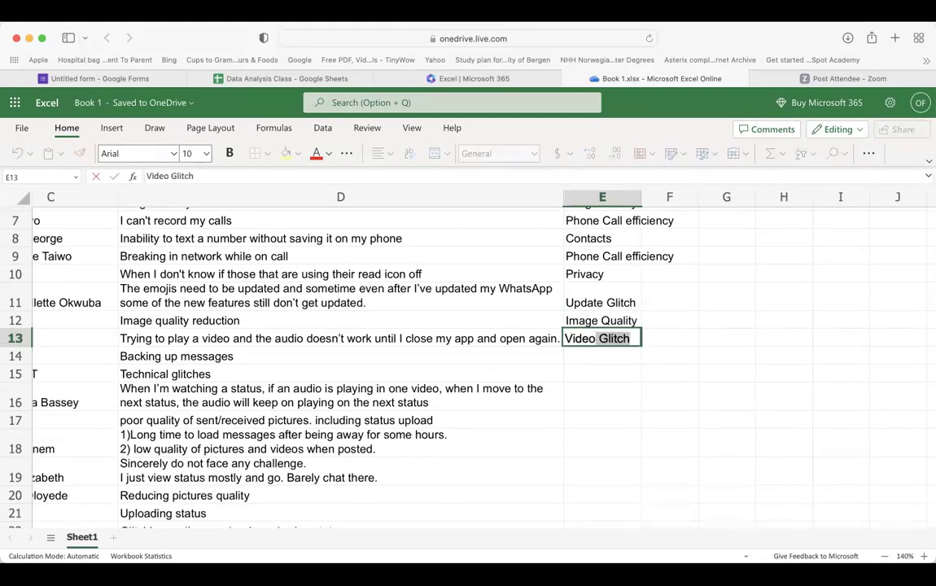
{"action": "key", "text": "Return"}
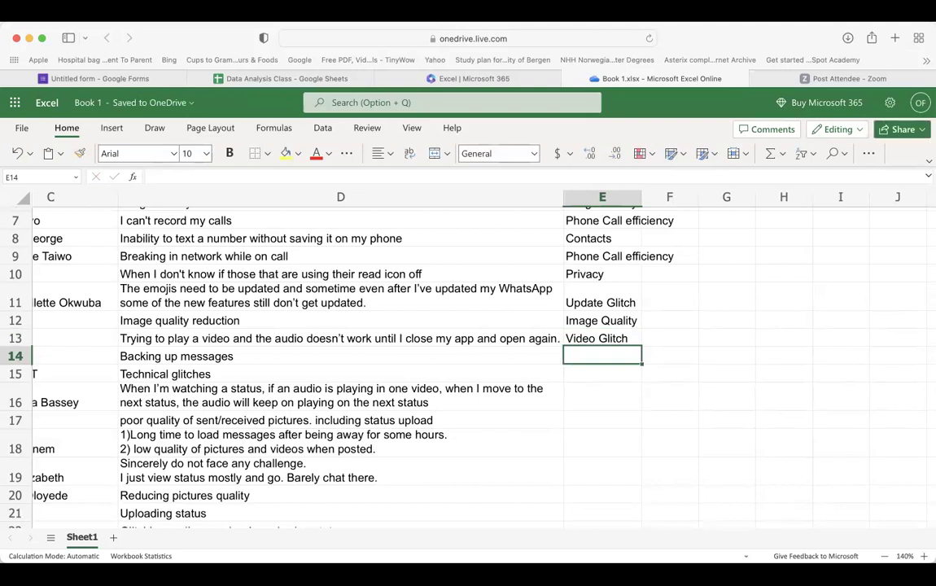
Examine the "Backing up messages" answer in D14 and the surrounding answers to decide on a fitting theme.
{"action": "scroll", "coordinate": [671, 364], "scroll_direction": "left", "scroll_amount": 5}
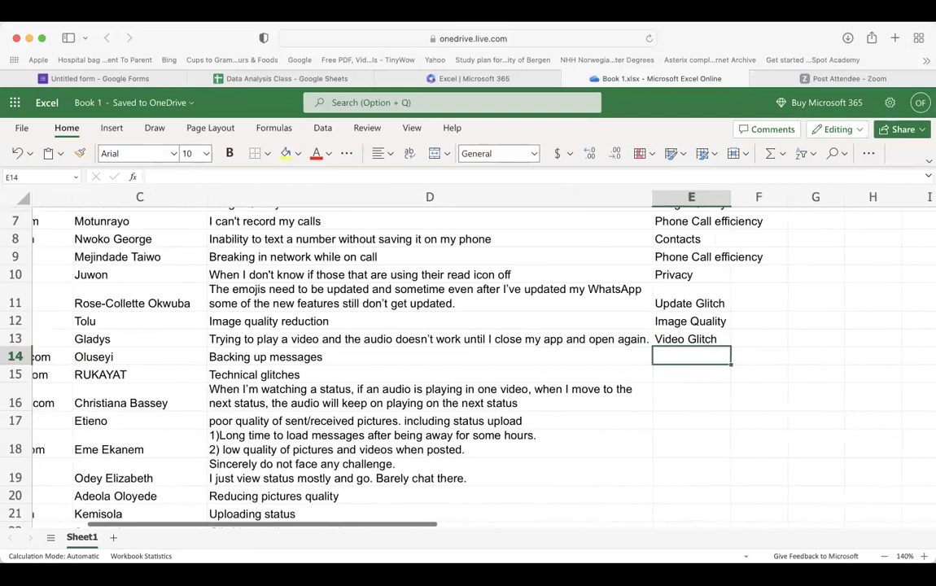
{"action": "left_click", "coordinate": [404, 355]}
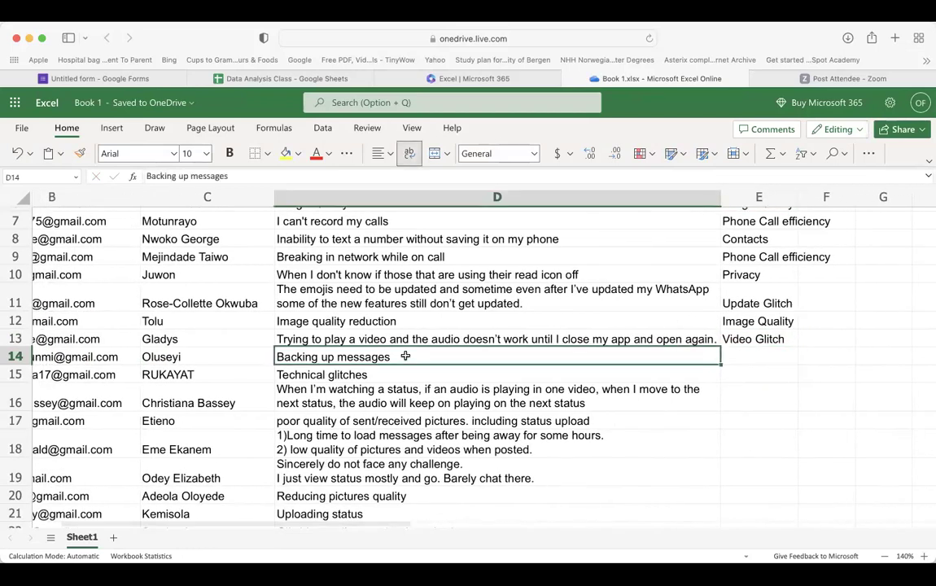
{"action": "double_click", "coordinate": [405, 356]}
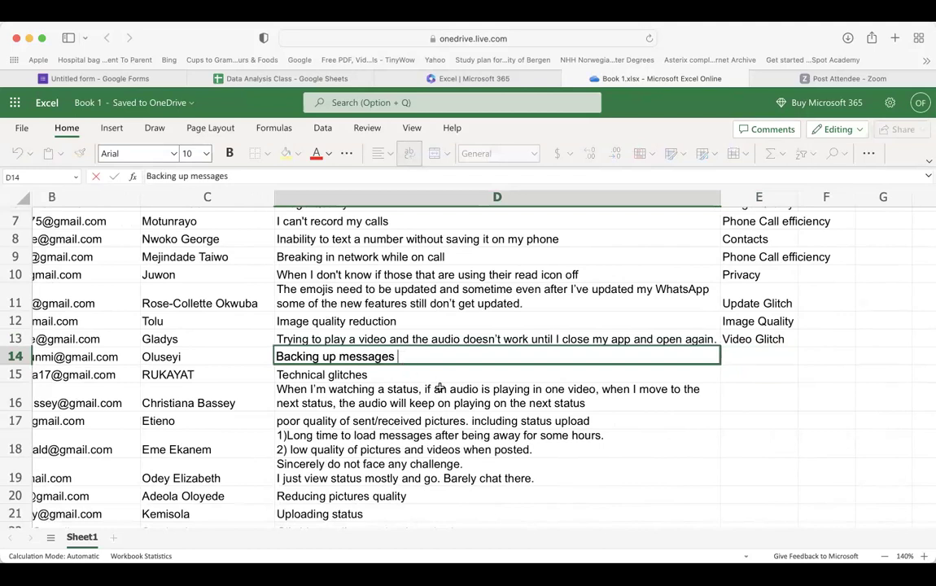
{"action": "left_click", "coordinate": [470, 384]}
{"action": "scroll", "coordinate": [470, 381], "scroll_direction": "right", "scroll_amount": 4}
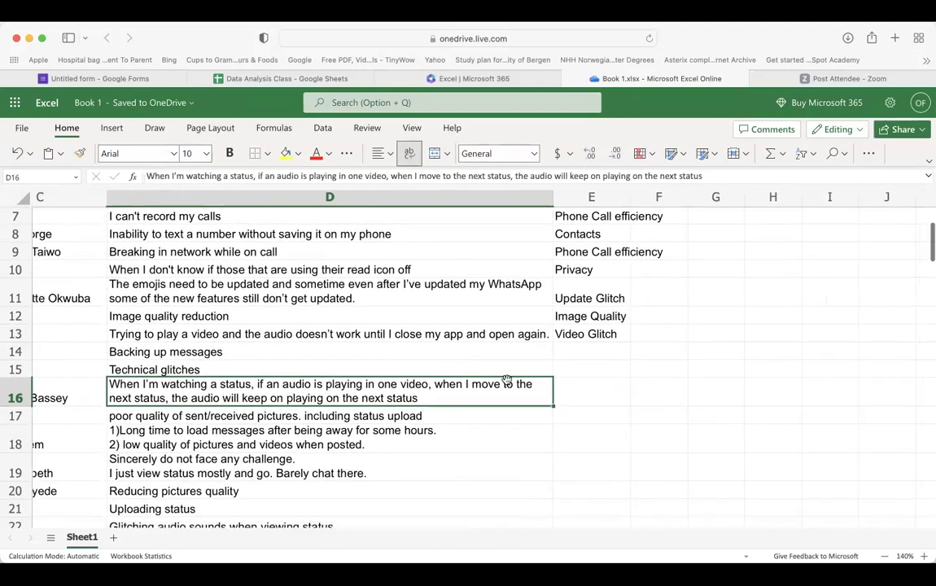
{"action": "left_click", "coordinate": [571, 351]}
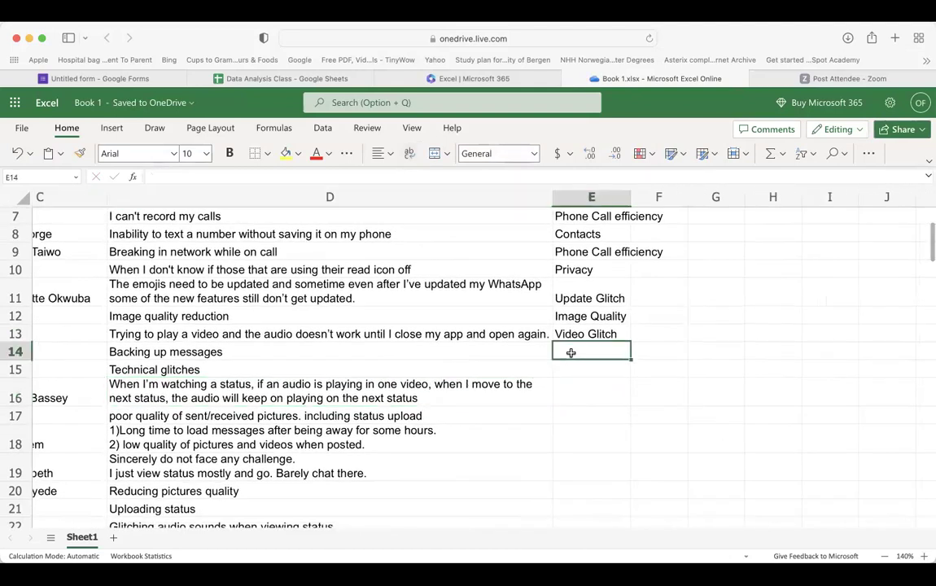
{"action": "scroll", "coordinate": [571, 353], "scroll_direction": "left", "scroll_amount": 2}
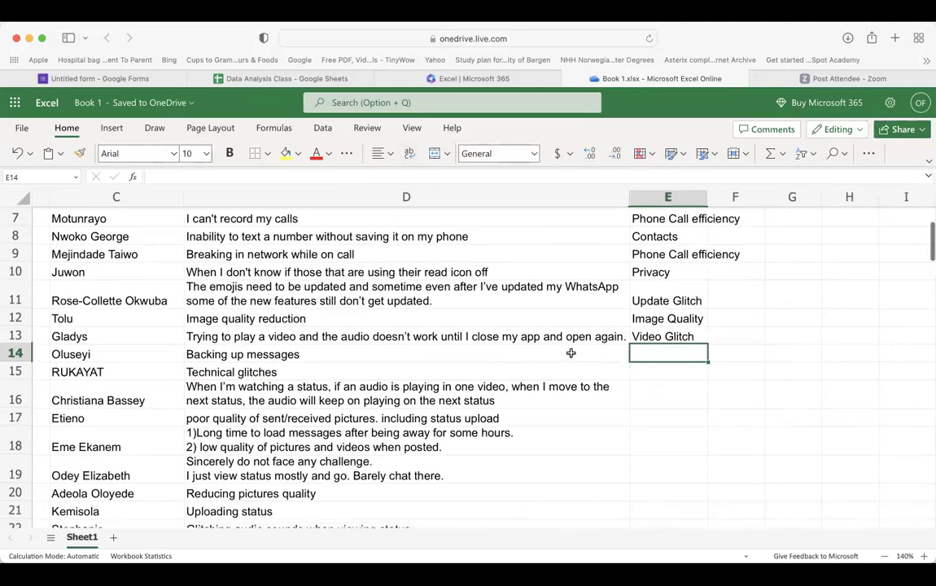
{"action": "scroll", "coordinate": [571, 352], "scroll_direction": "up", "scroll_amount": 2}
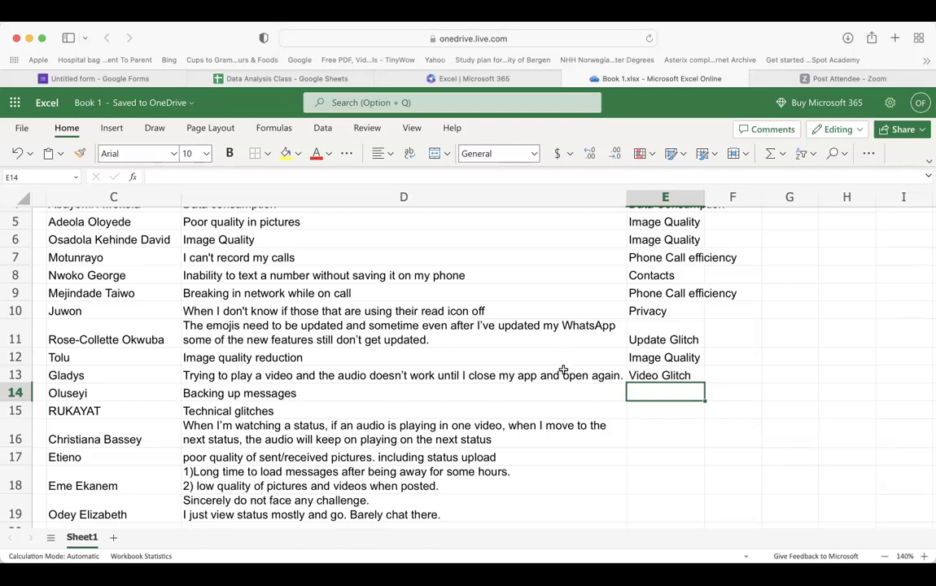
Enter the theme "Unspecified" in E14 for the answer about backing up messages.
{"action": "left_click", "coordinate": [445, 393]}
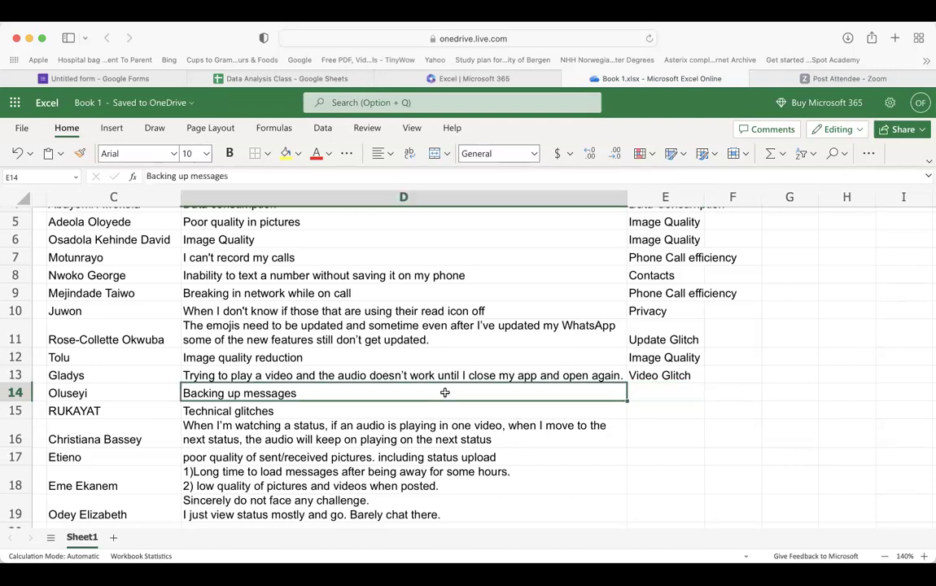
{"action": "left_click", "coordinate": [648, 393]}
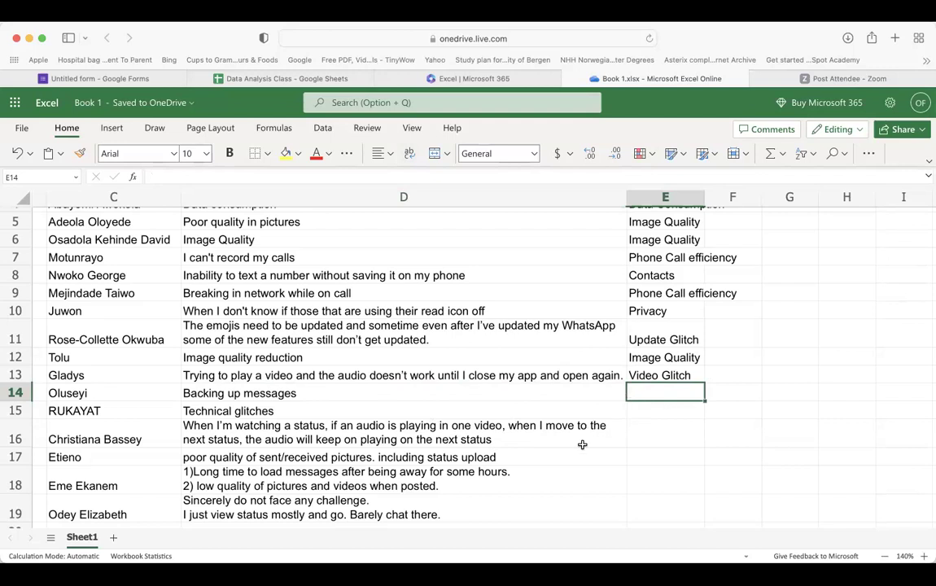
{"action": "left_click", "coordinate": [652, 410]}
{"action": "left_click", "coordinate": [651, 397]}
{"action": "scroll", "coordinate": [294, 342], "scroll_direction": "left", "scroll_amount": 4}
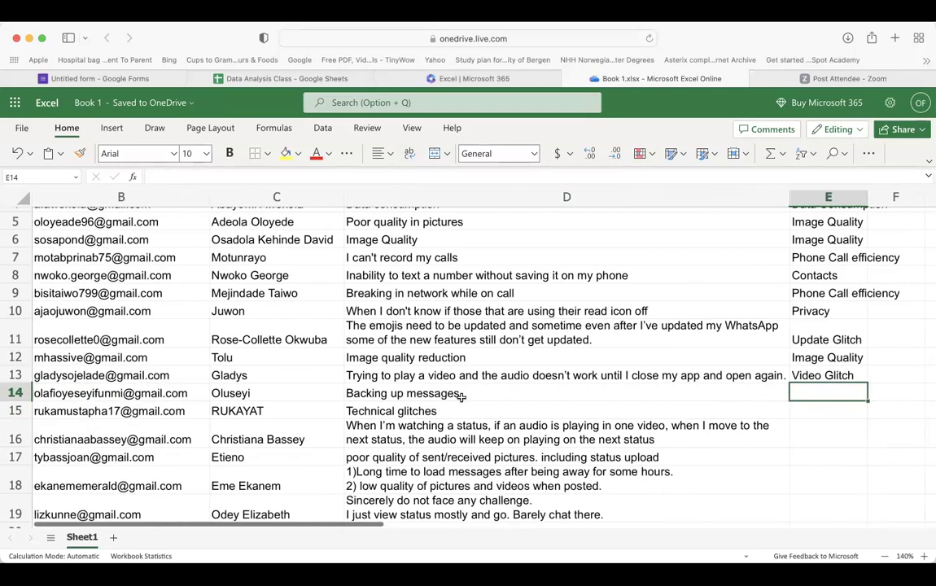
{"action": "scroll", "coordinate": [461, 396], "scroll_direction": "right", "scroll_amount": 3}
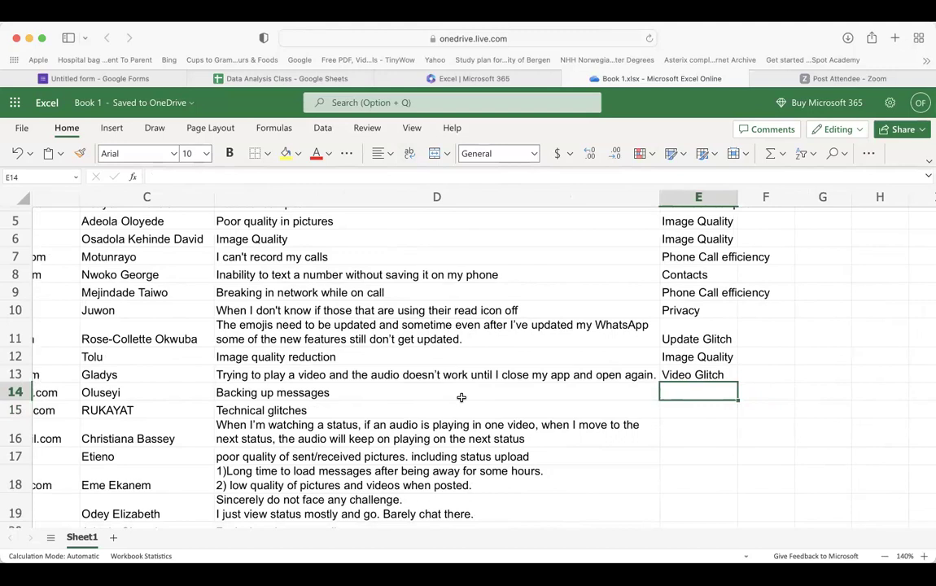
{"action": "type", "text": "Uns"}
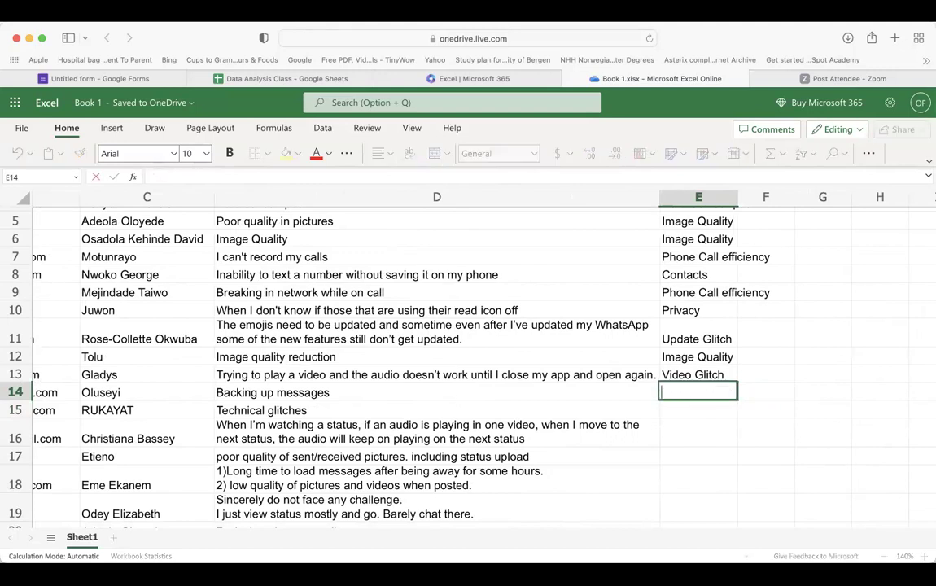
{"action": "type", "text": "pecified"}
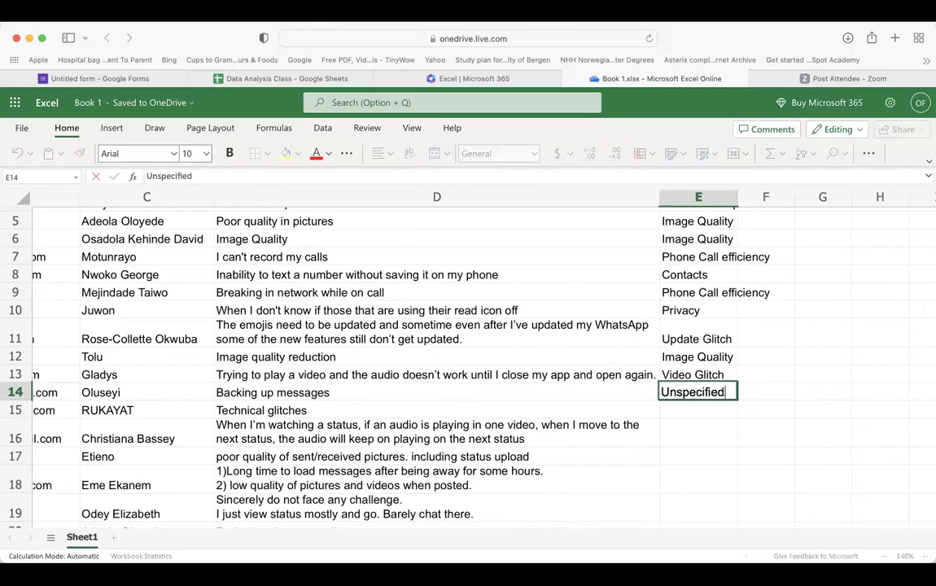
{"action": "key", "text": "Return"}
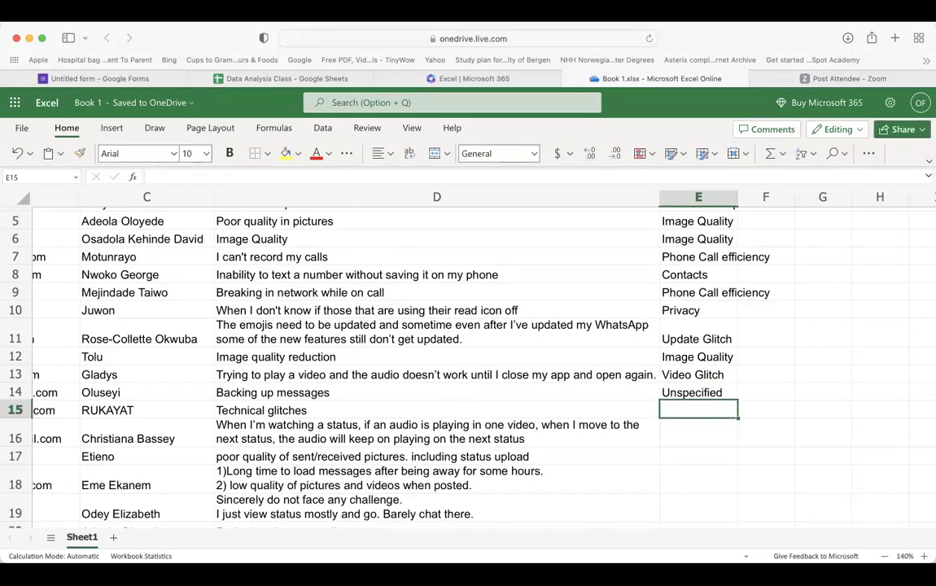
{"action": "scroll", "coordinate": [468, 358], "scroll_direction": "up", "scroll_amount": 2}
{"action": "scroll", "coordinate": [468, 358], "scroll_direction": "down", "scroll_amount": 2}
{"action": "type", "text": "technic"}
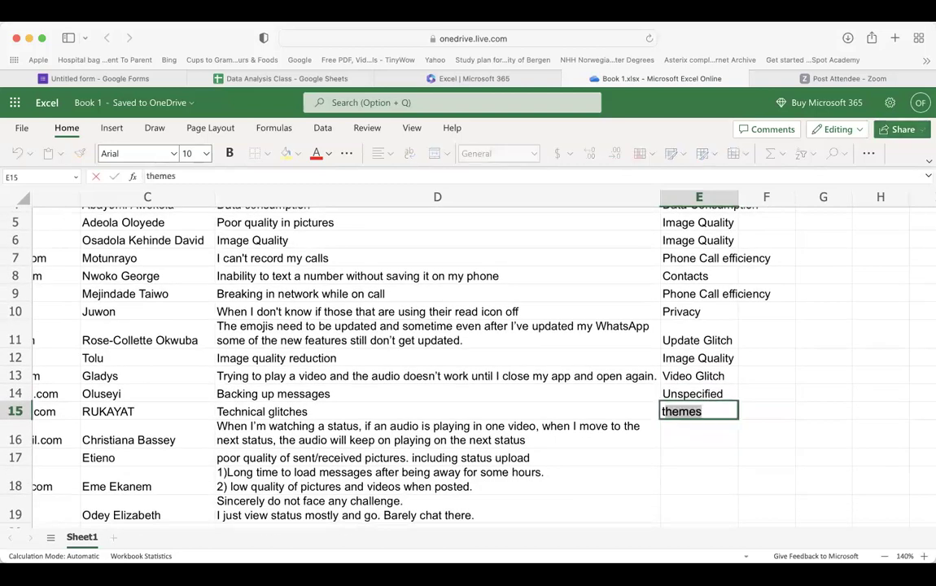
{"action": "type", "text": "al"}
{"action": "key", "text": "BackSpace"}
{"action": "key", "text": "BackSpace"}
{"action": "key", "text": "BackSpace"}
{"action": "key", "text": "BackSpace"}
{"action": "key", "text": "BackSpace"}
{"action": "key", "text": "BackSpace"}
{"action": "key", "text": "BackSpace"}
{"action": "key", "text": "BackSpace"}
{"action": "key", "text": "BackSpace"}
Enter the theme "Unspecified" in E15 for the answer about technical glitches.
{"action": "type", "text": "Unspecified"}
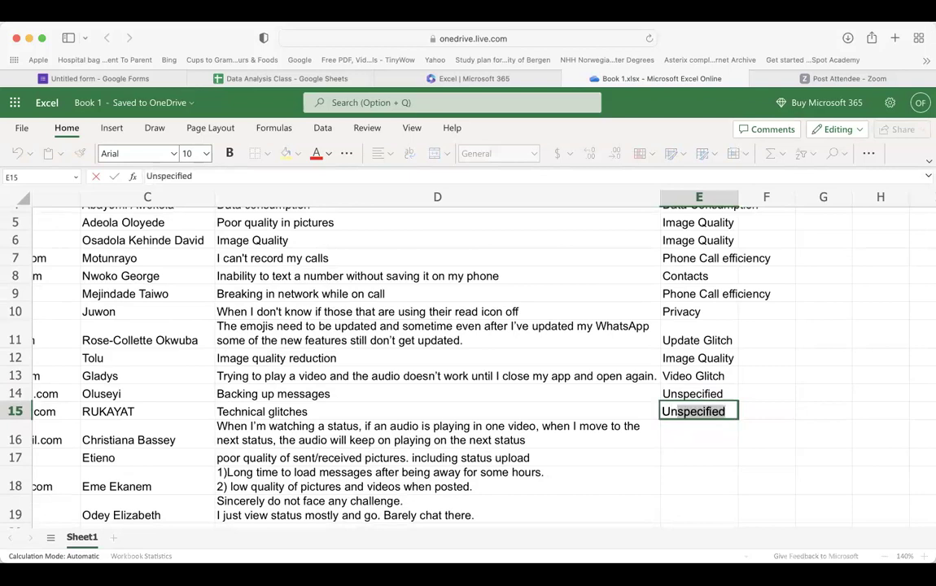
{"action": "key", "text": "Return"}
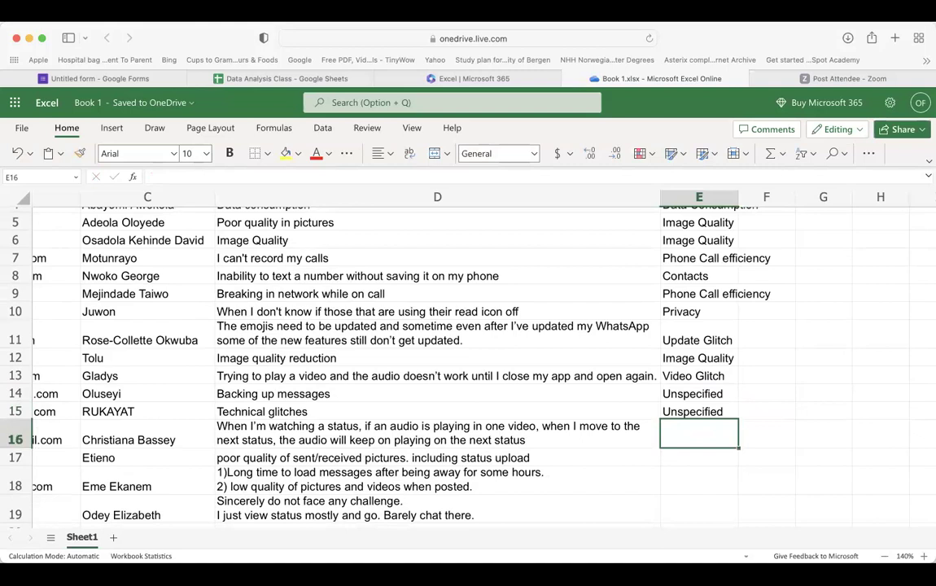
Review the answers further down column D, and enter the theme "Status Glitch" in E16 for the answer about status audio continuing to play.
{"action": "scroll", "coordinate": [440, 367], "scroll_direction": "down", "scroll_amount": 5}
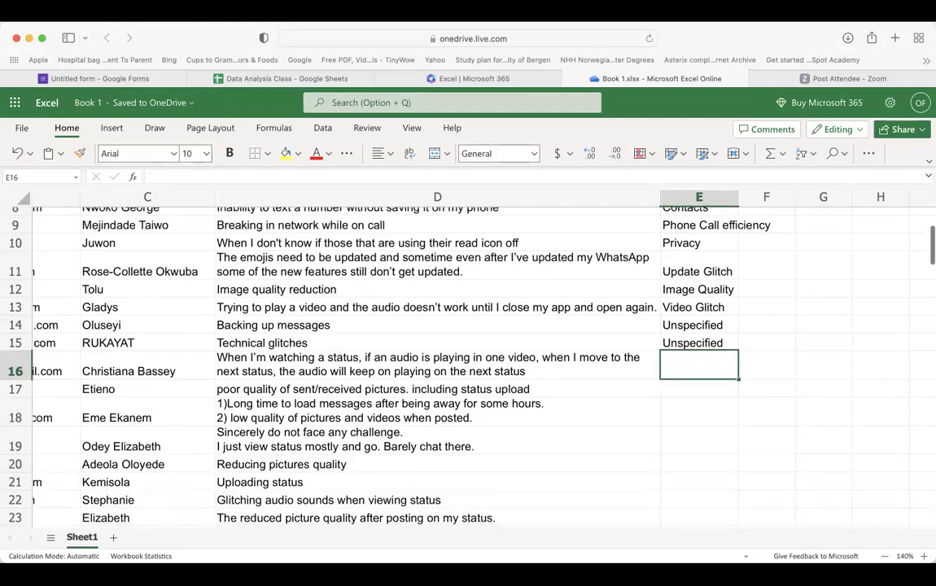
{"action": "scroll", "coordinate": [440, 367], "scroll_direction": "down", "scroll_amount": 1}
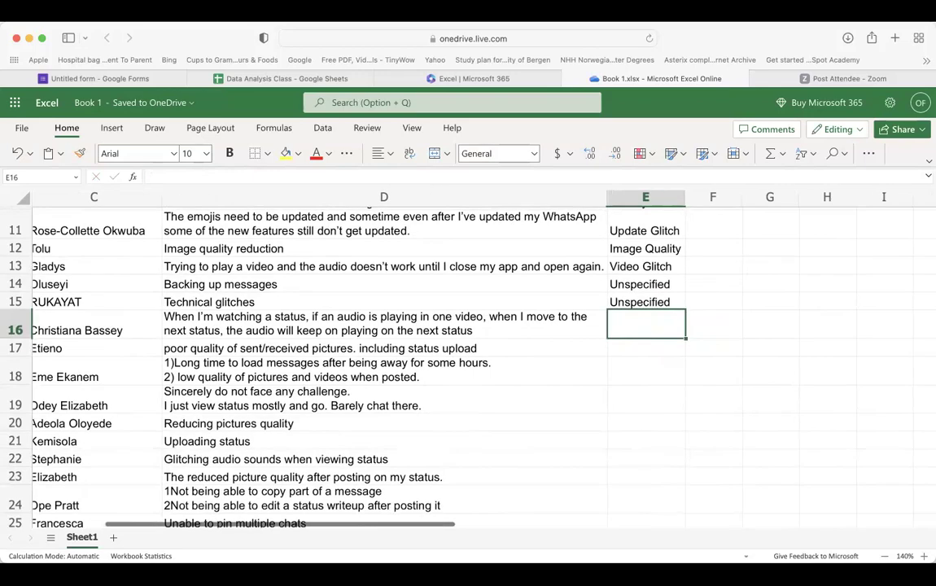
{"action": "scroll", "coordinate": [440, 366], "scroll_direction": "left", "scroll_amount": 1}
{"action": "scroll", "coordinate": [440, 367], "scroll_direction": "up", "scroll_amount": 3}
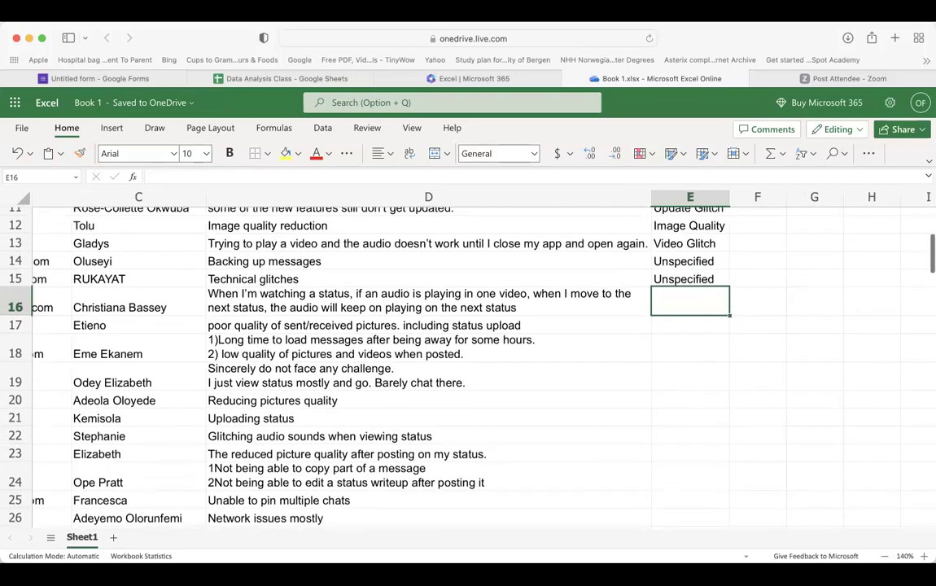
{"action": "scroll", "coordinate": [439, 366], "scroll_direction": "up", "scroll_amount": 2}
{"action": "scroll", "coordinate": [440, 367], "scroll_direction": "right", "scroll_amount": 1}
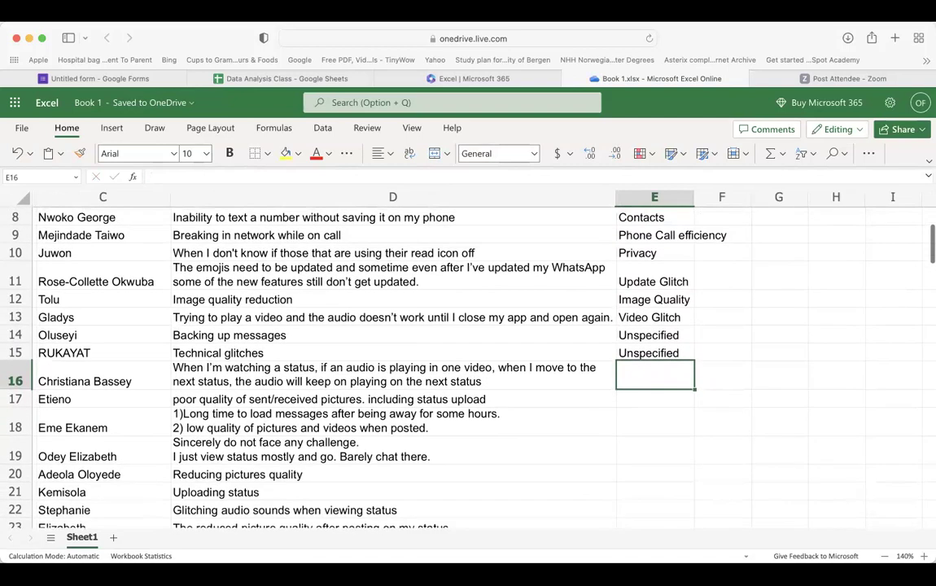
{"action": "type", "text": "Status "}
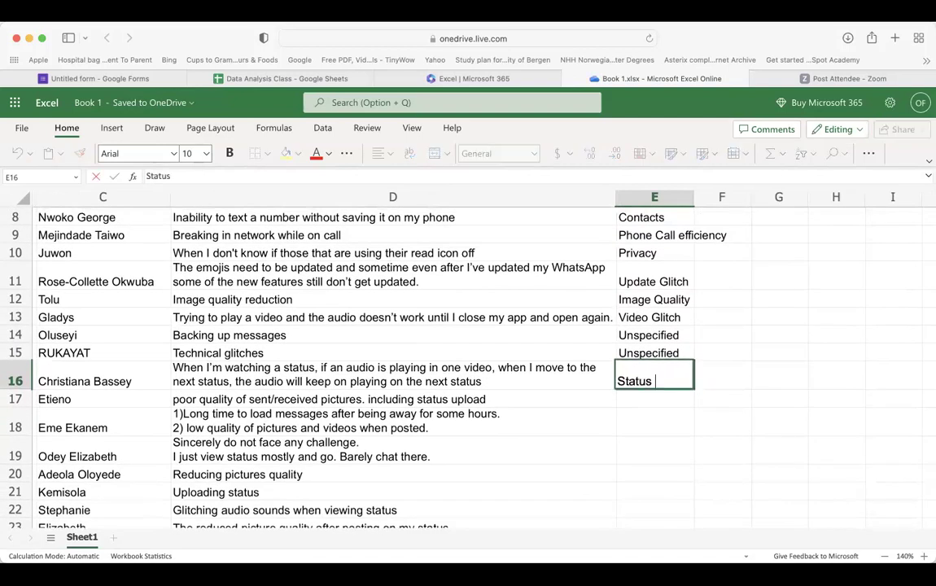
{"action": "type", "text": "Glitch"}
{"action": "key", "text": "Return"}
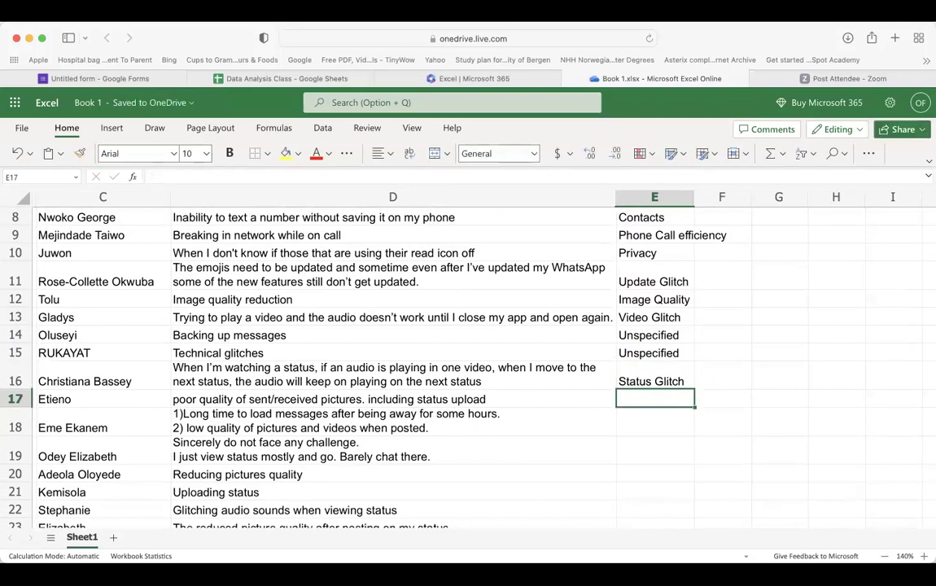
Enter the theme "Image Quality" in E17 for the answer about poor quality of sent and received pictures.
{"action": "type", "text": "Image Quality"}
{"action": "key", "text": "Return"}
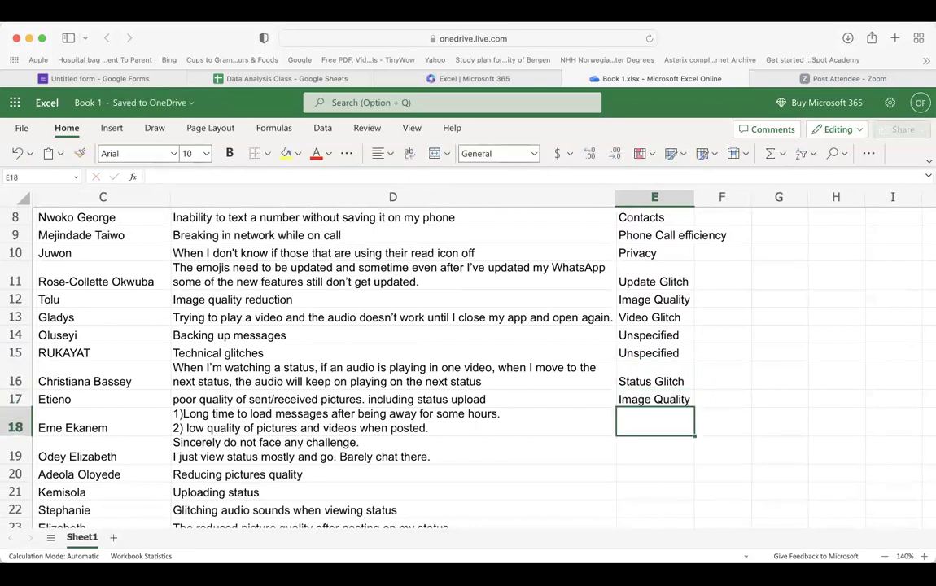
{"action": "scroll", "coordinate": [73, 387], "scroll_direction": "down", "scroll_amount": 3}
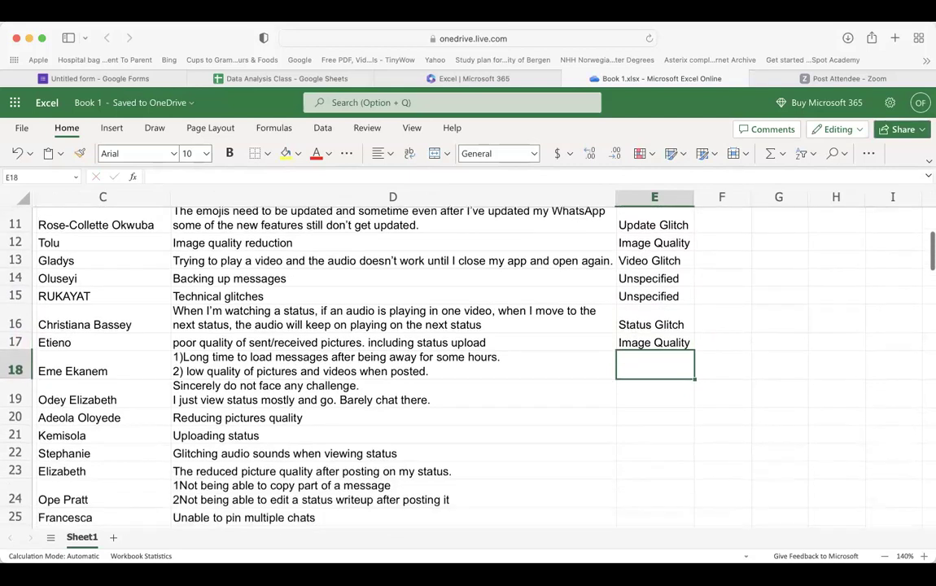
Insert an empty row below row 18, and move the point "low quality of pictures and videos when posted." from D18 into D19.
{"action": "right_click", "coordinate": [14, 388]}
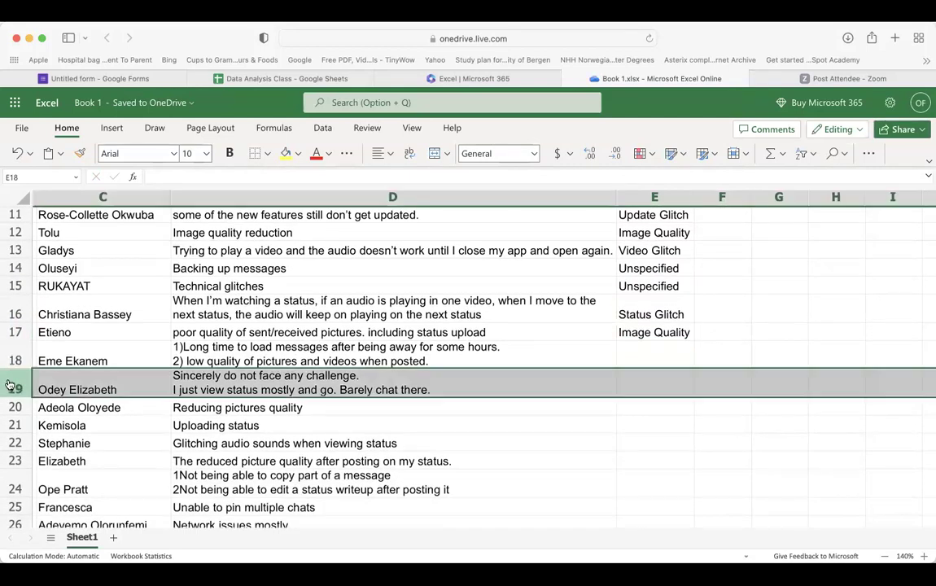
{"action": "left_click", "coordinate": [46, 228]}
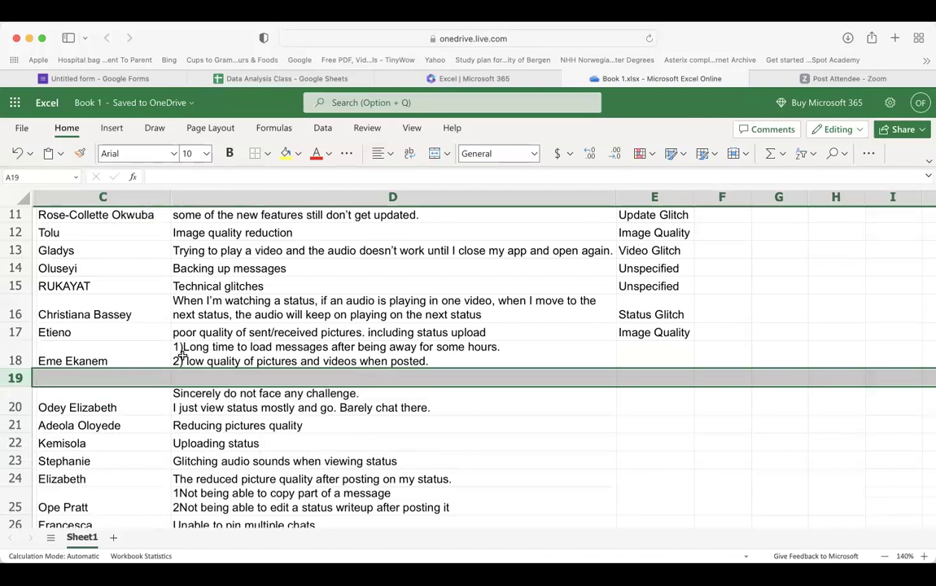
{"action": "left_click", "coordinate": [359, 353]}
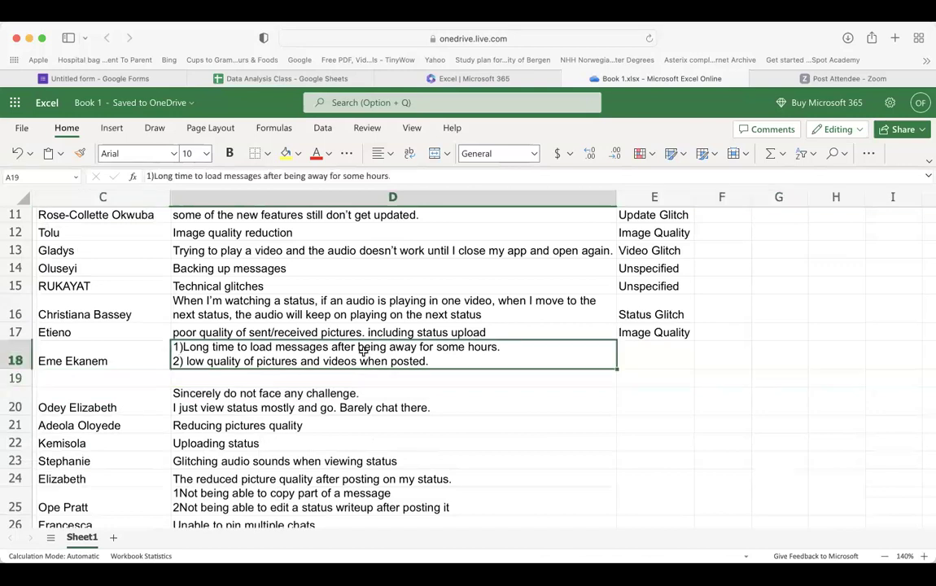
{"action": "double_click", "coordinate": [186, 362]}
{"action": "left_click_drag", "start_coordinate": [186, 361], "coordinate": [438, 366]}
{"action": "key", "text": "super+c"}
{"action": "key", "text": "BackSpace"}
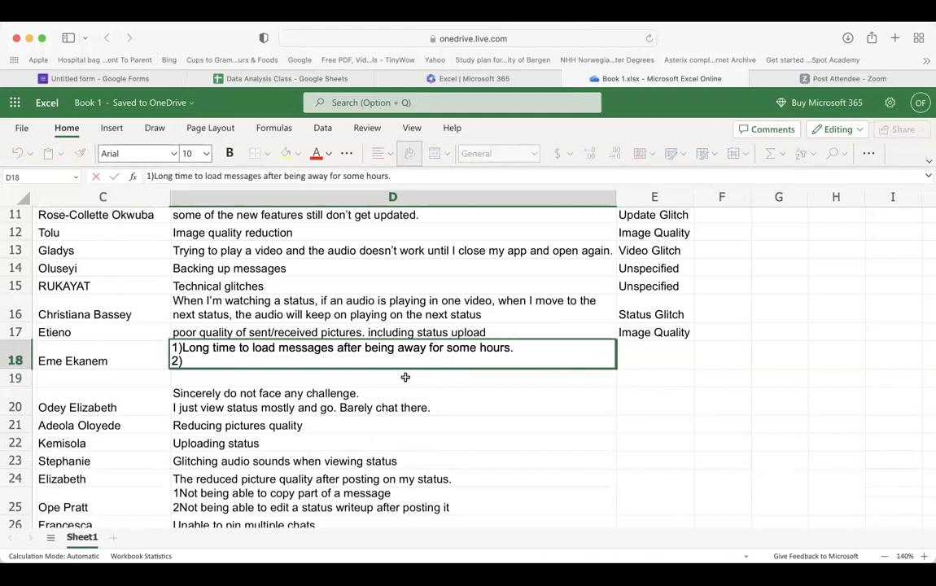
{"action": "left_click", "coordinate": [403, 378]}
{"action": "key", "text": "super+v"}
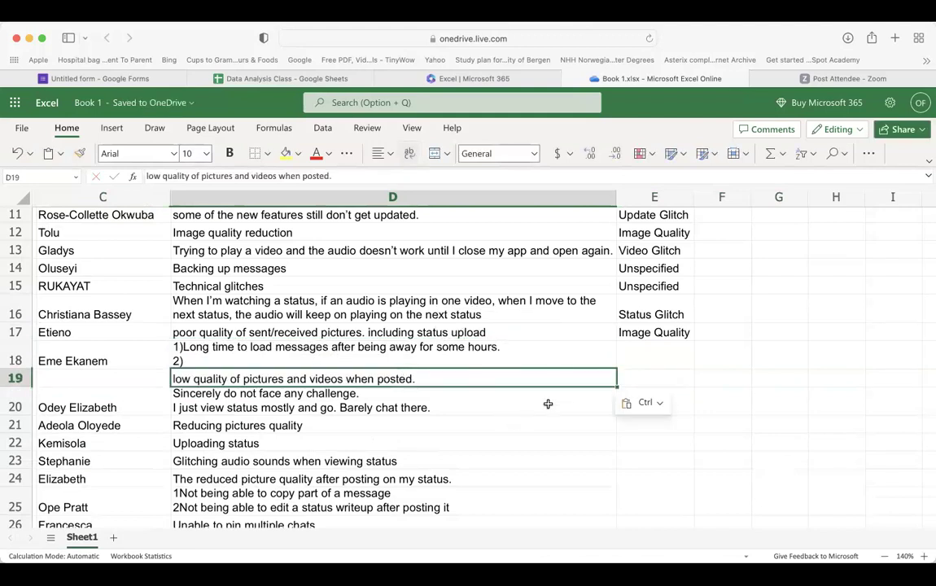
Remove the leftover "2)" and its line break from the answer in D18.
{"action": "left_click", "coordinate": [516, 359]}
{"action": "double_click", "coordinate": [516, 359]}
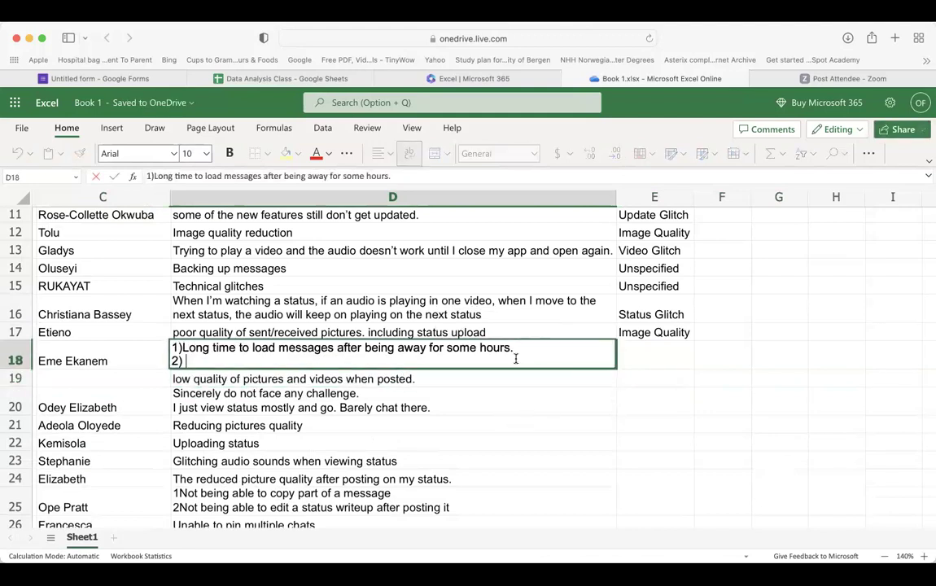
{"action": "key", "text": "BackSpace"}
{"action": "key", "text": "BackSpace"}
{"action": "key", "text": "BackSpace"}
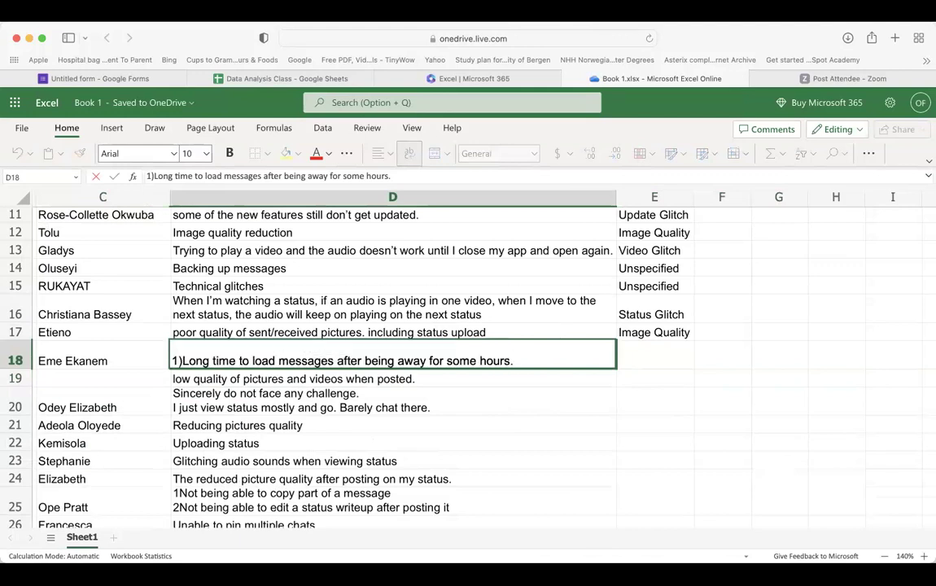
{"action": "left_click", "coordinate": [649, 354]}
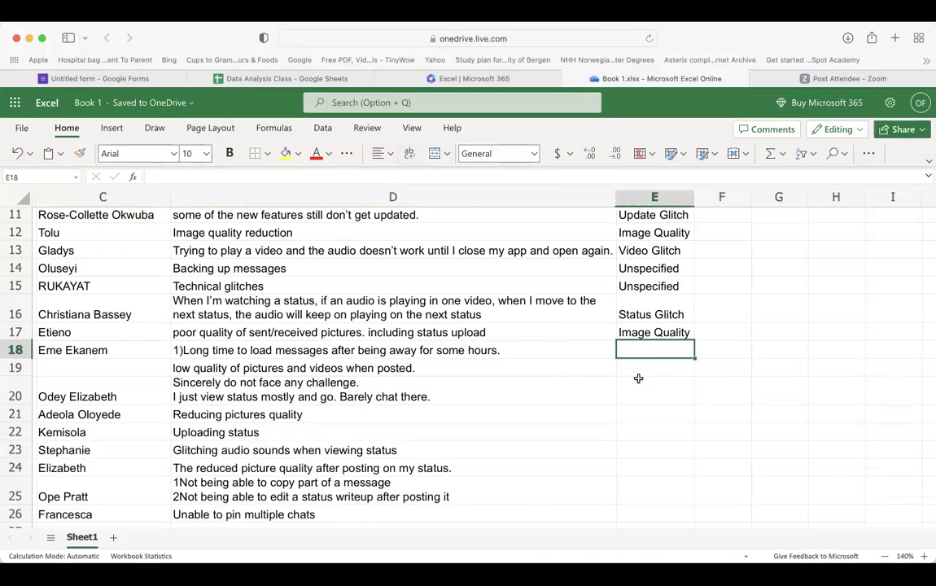
Check the themes already assigned in column E, and enter "Backup Issue" in E18 for the answer about messages taking long to load.
{"action": "scroll", "coordinate": [640, 377], "scroll_direction": "up", "scroll_amount": 3}
{"action": "scroll", "coordinate": [639, 377], "scroll_direction": "up", "scroll_amount": 5}
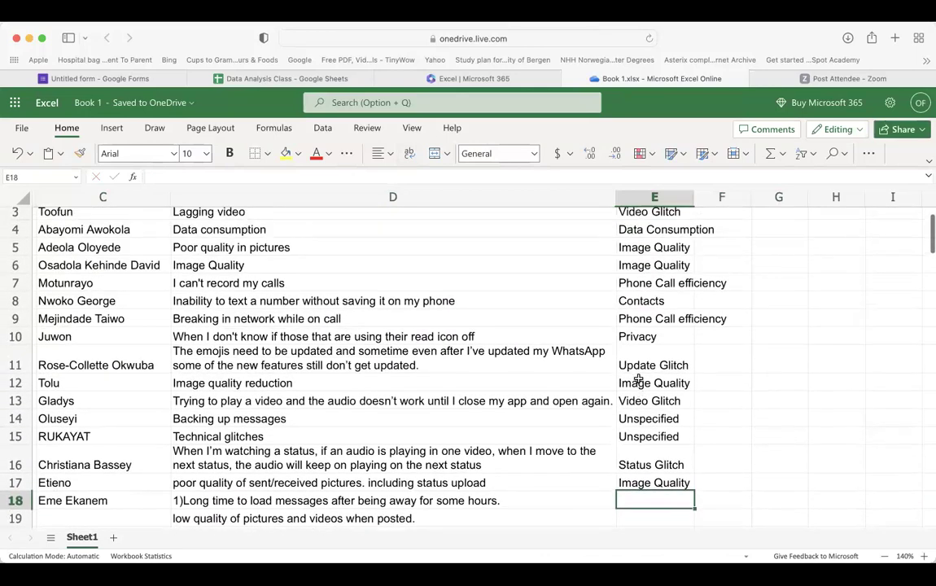
{"action": "scroll", "coordinate": [639, 377], "scroll_direction": "down", "scroll_amount": 2}
{"action": "scroll", "coordinate": [639, 377], "scroll_direction": "down", "scroll_amount": 3}
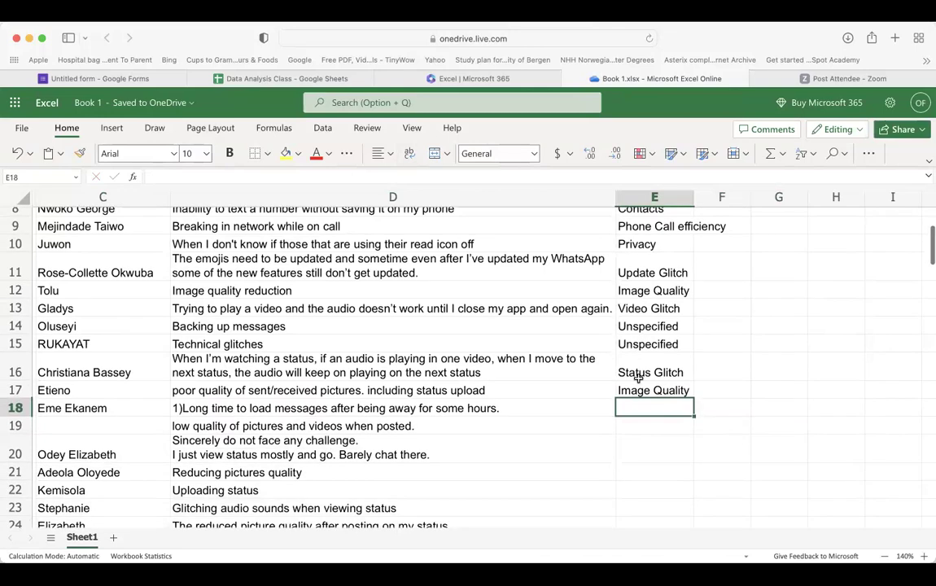
{"action": "scroll", "coordinate": [639, 377], "scroll_direction": "up", "scroll_amount": 5}
{"action": "scroll", "coordinate": [640, 380], "scroll_direction": "down", "scroll_amount": 4}
{"action": "scroll", "coordinate": [639, 379], "scroll_direction": "down", "scroll_amount": 3}
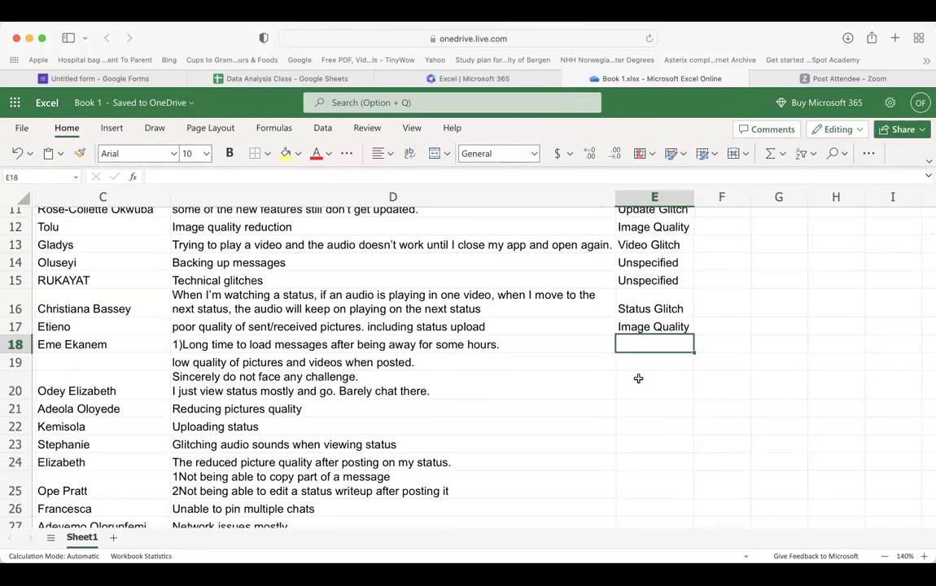
{"action": "left_click", "coordinate": [330, 346]}
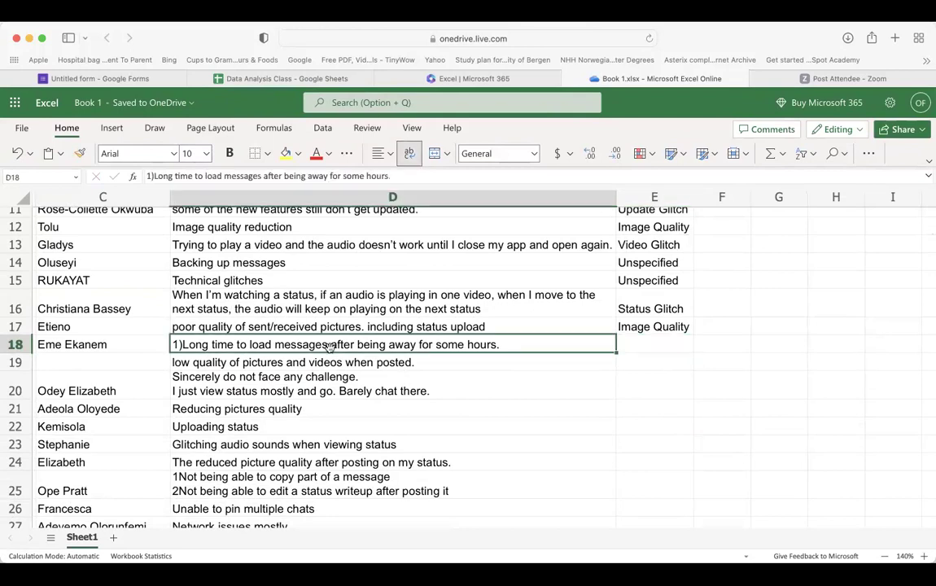
{"action": "left_click", "coordinate": [648, 346]}
{"action": "type", "text": "D"}
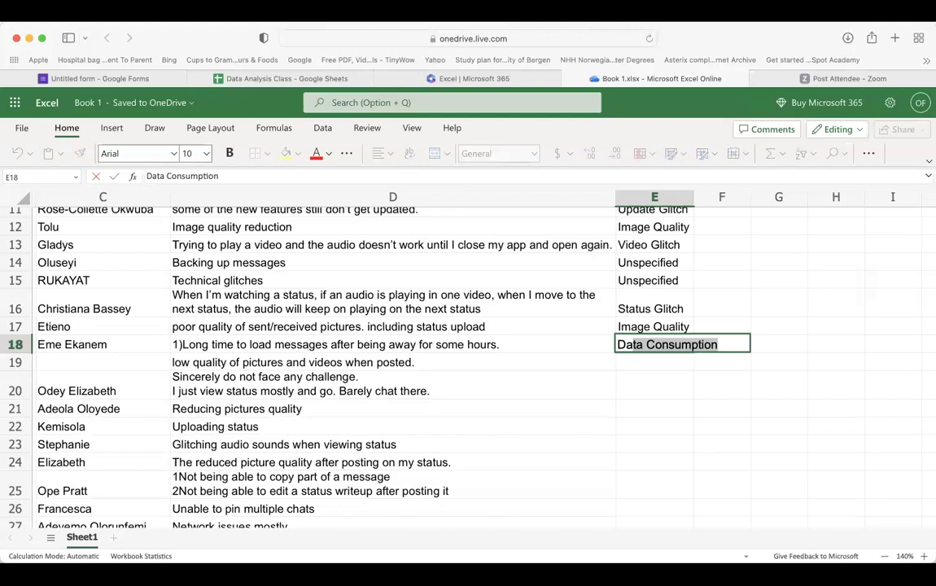
{"action": "key", "text": "BackSpace"}
{"action": "key", "text": "BackSpace"}
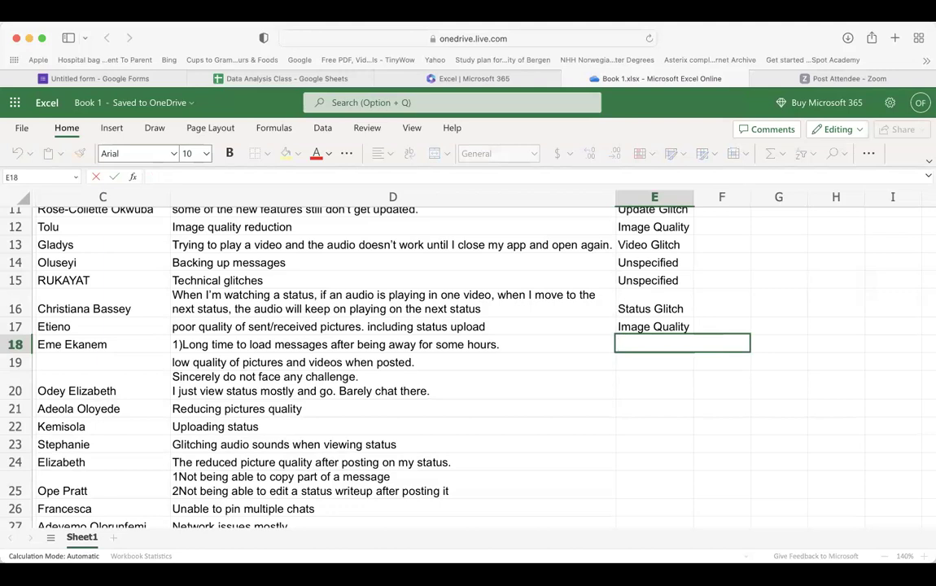
{"action": "type", "text": "Backup Issue"}
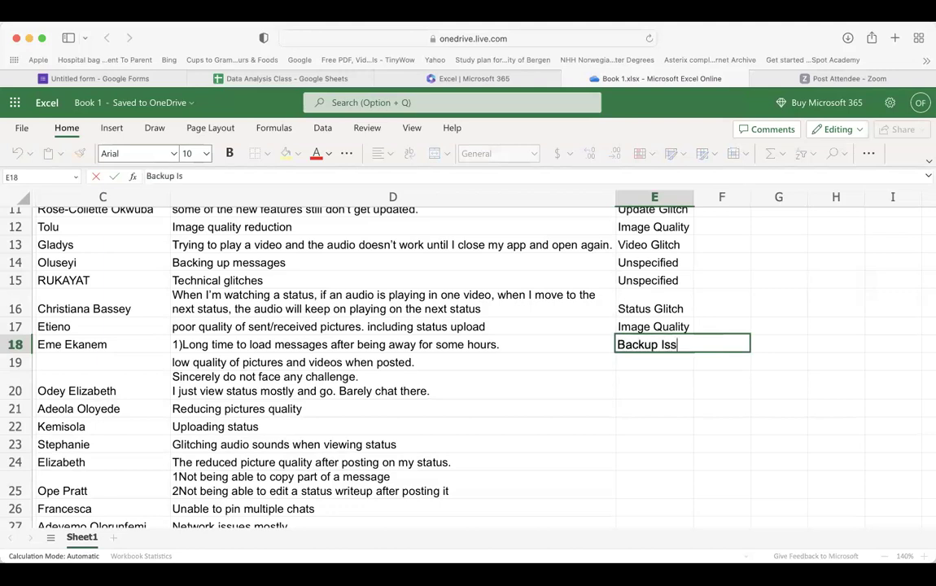
{"action": "left_click", "coordinate": [648, 385]}
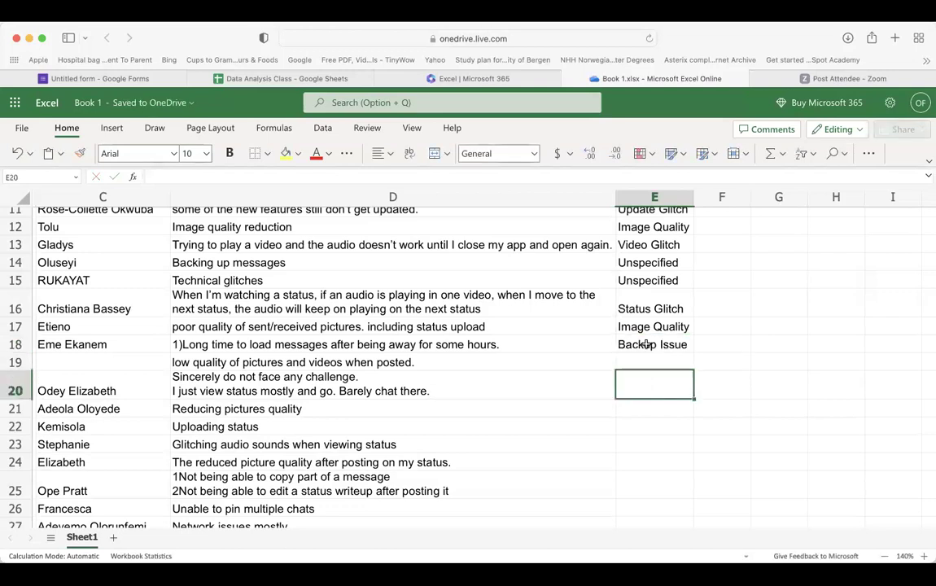
Enter the theme "Image Quality" in E19 for the answer about low quality of posted pictures and videos.
{"action": "left_click", "coordinate": [645, 359]}
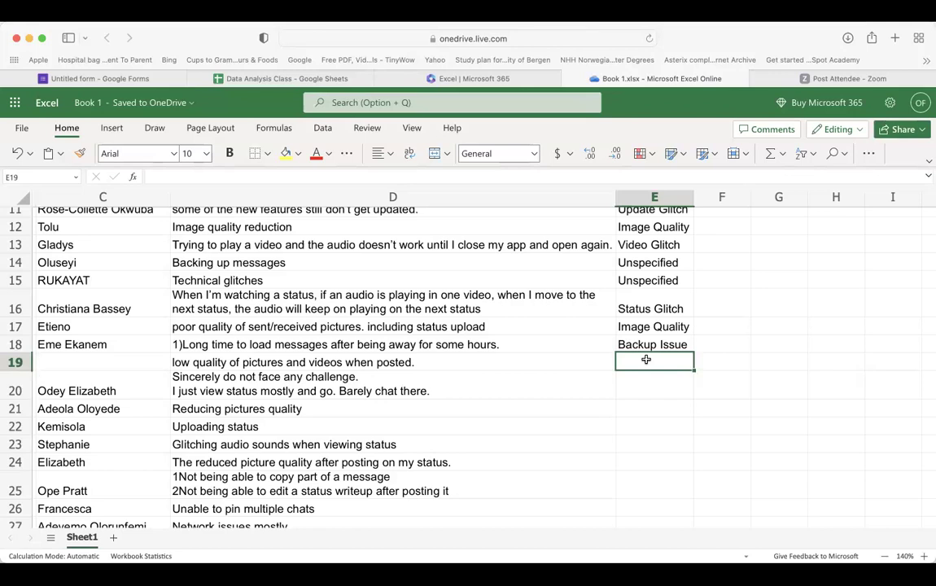
{"action": "type", "text": "Image Quality"}
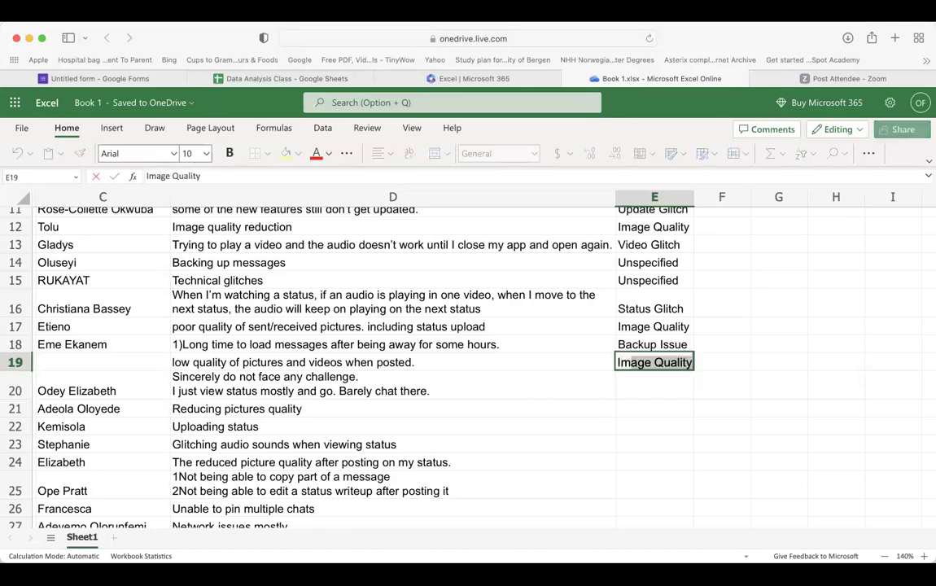
{"action": "key", "text": "Return"}
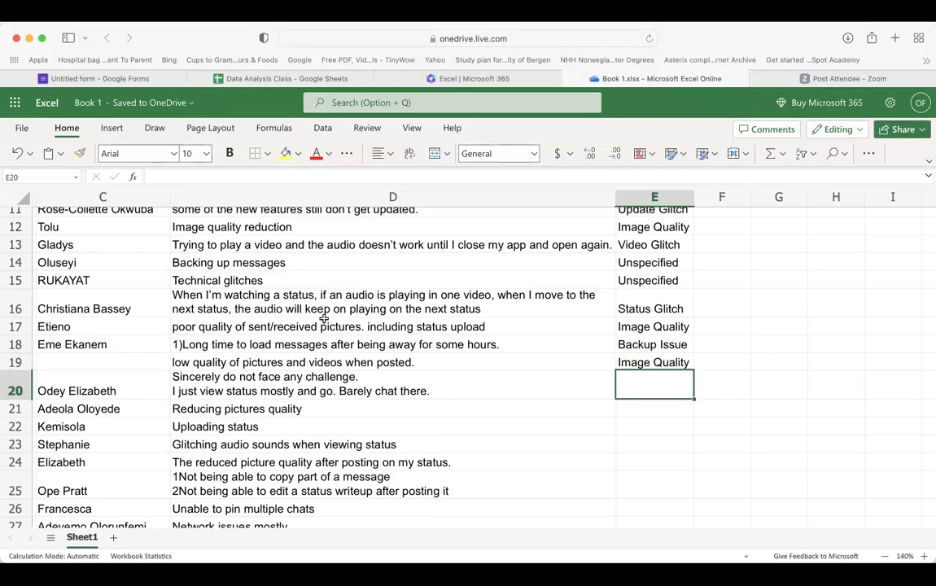
Try to split the D20 answer by deleting its second sentence and inserting an empty row below, and undo both changes.
{"action": "double_click", "coordinate": [241, 385]}
{"action": "left_click_drag", "start_coordinate": [449, 391], "coordinate": [173, 393]}
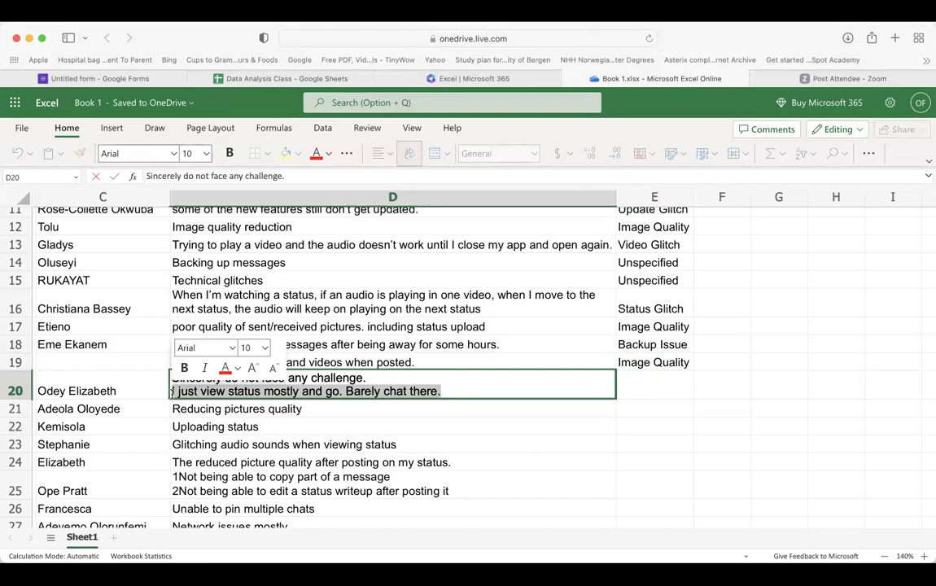
{"action": "key", "text": "BackSpace"}
{"action": "key", "text": "BackSpace"}
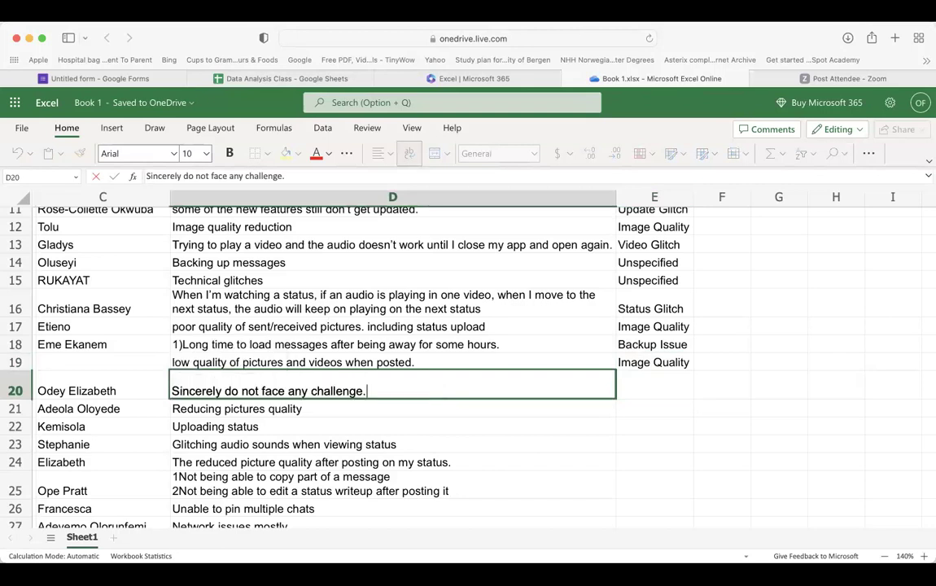
{"action": "left_click", "coordinate": [110, 409]}
{"action": "right_click", "coordinate": [15, 398]}
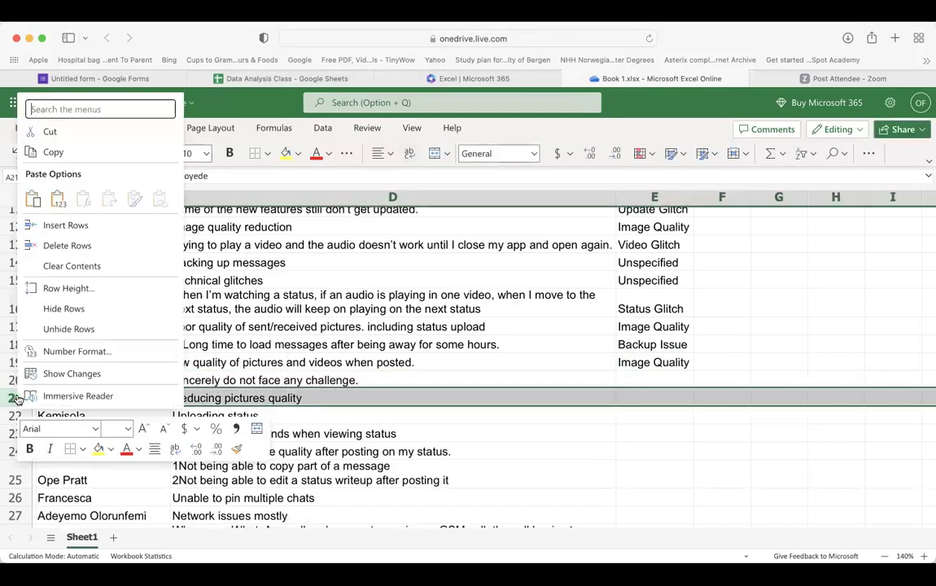
{"action": "left_click", "coordinate": [81, 224]}
{"action": "left_click", "coordinate": [205, 396]}
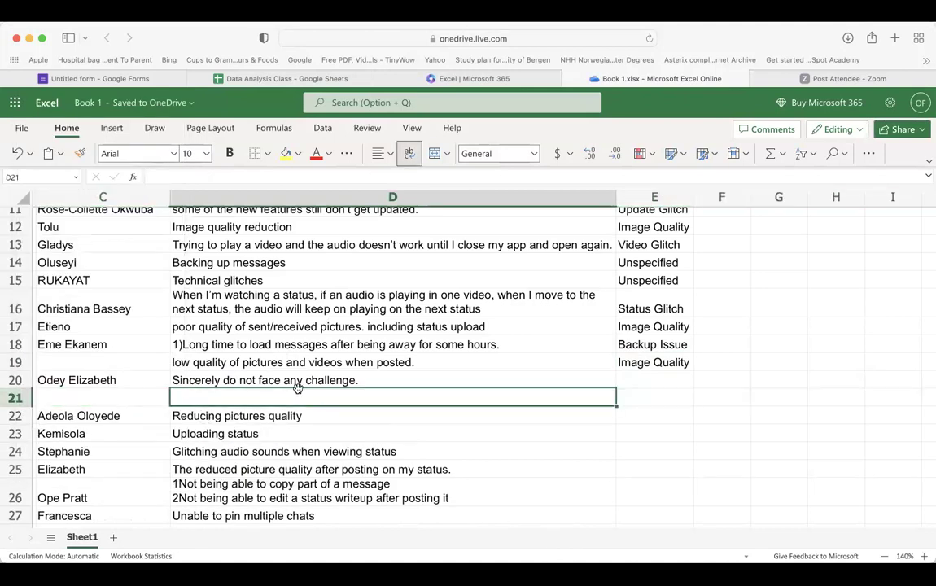
{"action": "key", "text": "super+z"}
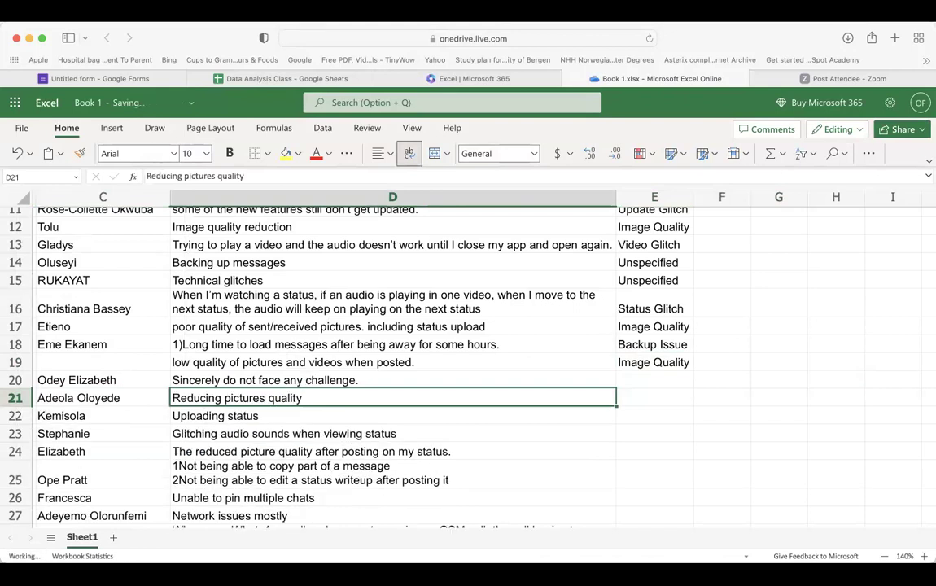
{"action": "key", "text": "super+z"}
Try removing "I just view status mostly and go. Barely chat there." from D20 and adding an empty row 21, and undo the row insertion.
{"action": "left_click", "coordinate": [347, 380]}
{"action": "double_click", "coordinate": [429, 394]}
{"action": "left_click_drag", "start_coordinate": [443, 393], "coordinate": [170, 391]}
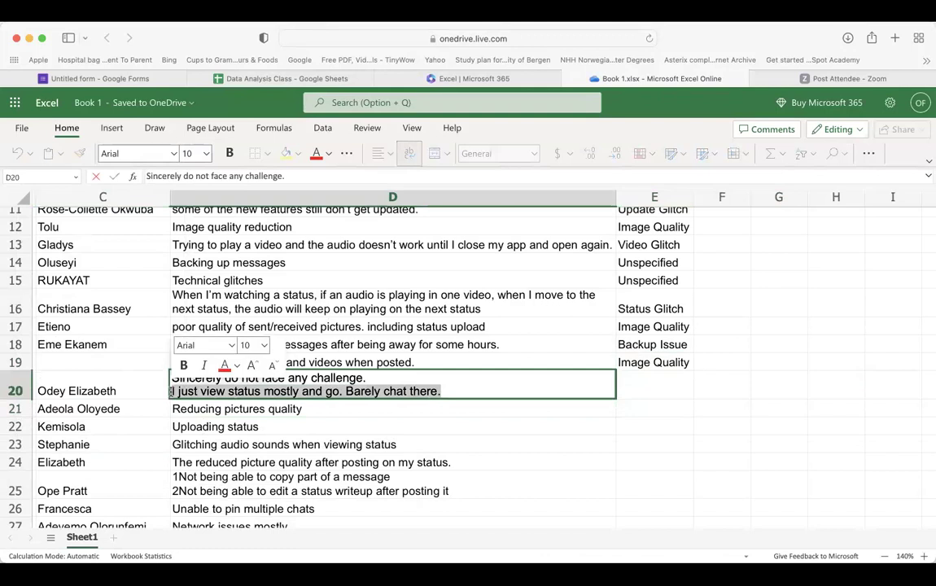
{"action": "key", "text": "BackSpace"}
{"action": "left_click", "coordinate": [19, 416]}
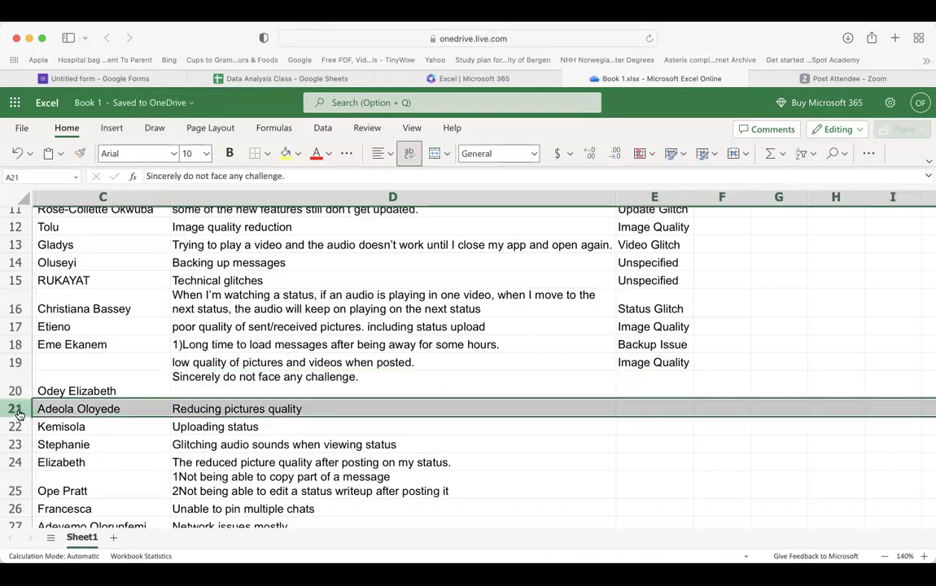
{"action": "right_click", "coordinate": [20, 415]}
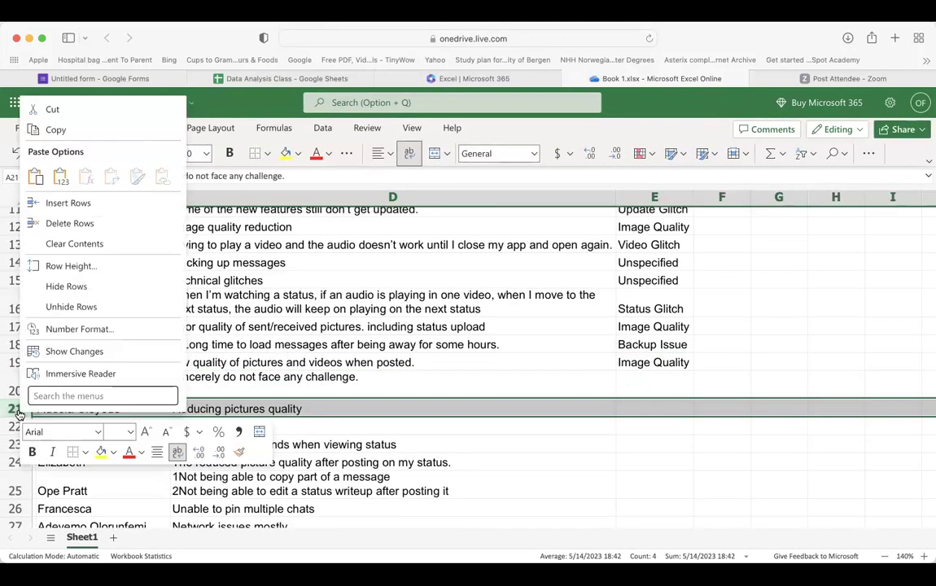
{"action": "left_click", "coordinate": [69, 203]}
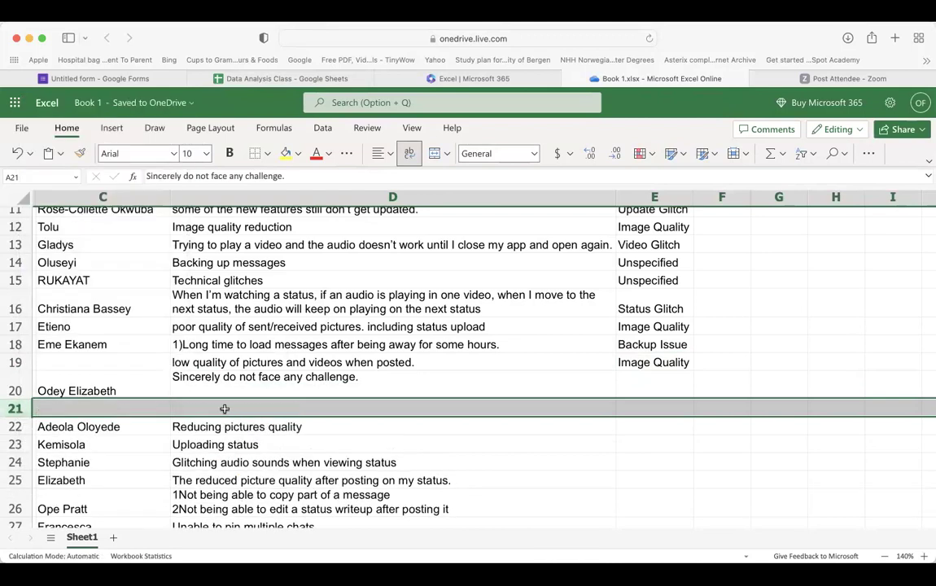
{"action": "left_click", "coordinate": [224, 408]}
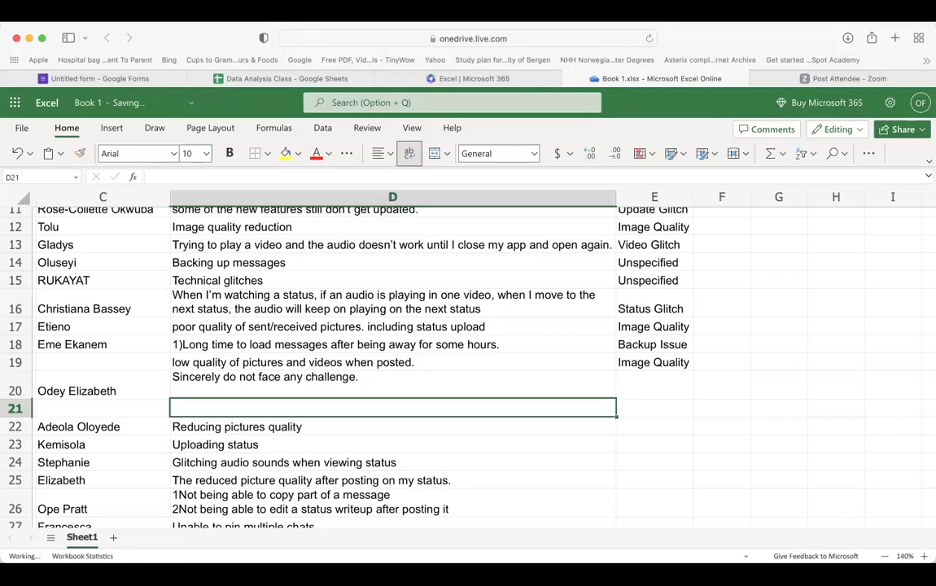
{"action": "key", "text": "super+z"}
Try to cut the answer in D20, and undo recent edits to restore its second sentence while keeping the split of rows 18 and 19.
{"action": "left_click", "coordinate": [230, 390]}
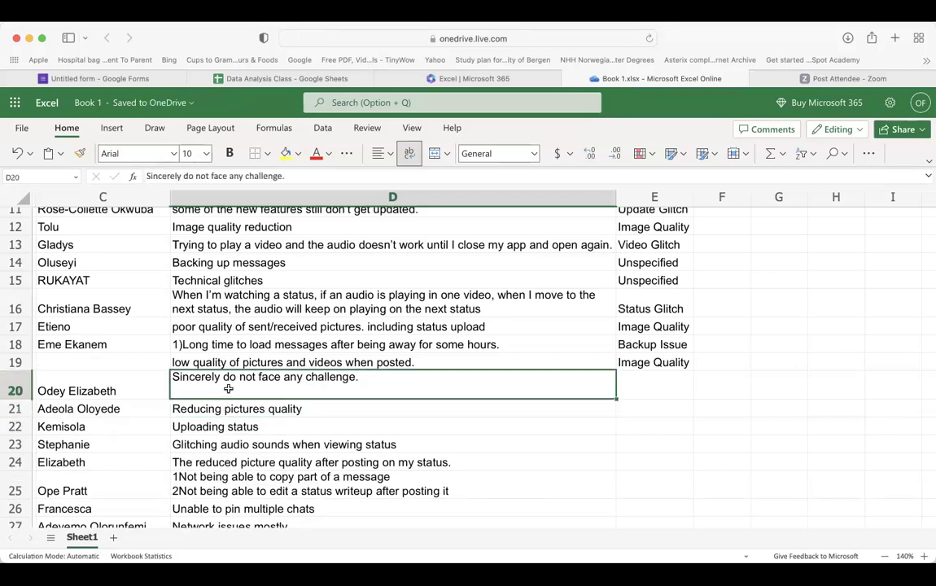
{"action": "key", "text": "super+x"}
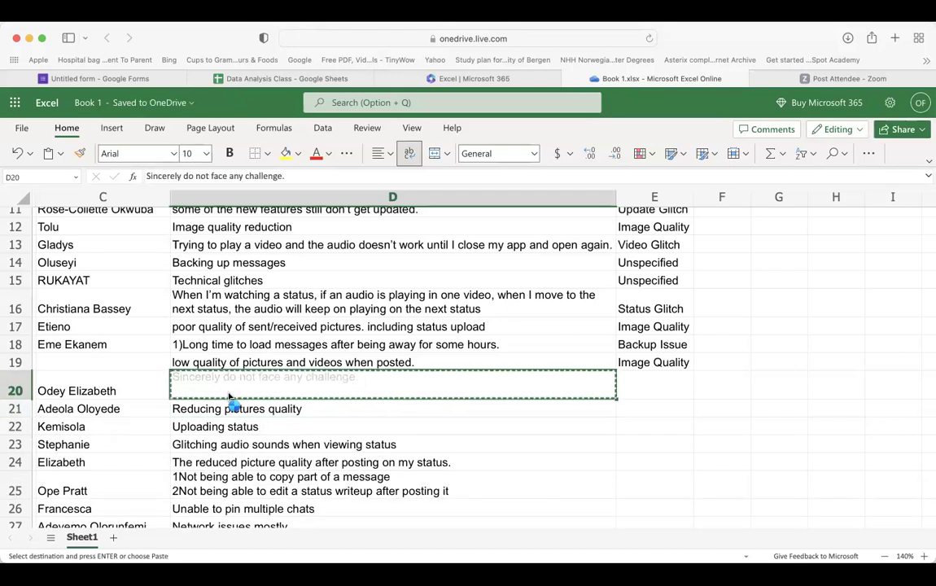
{"action": "left_click", "coordinate": [232, 425]}
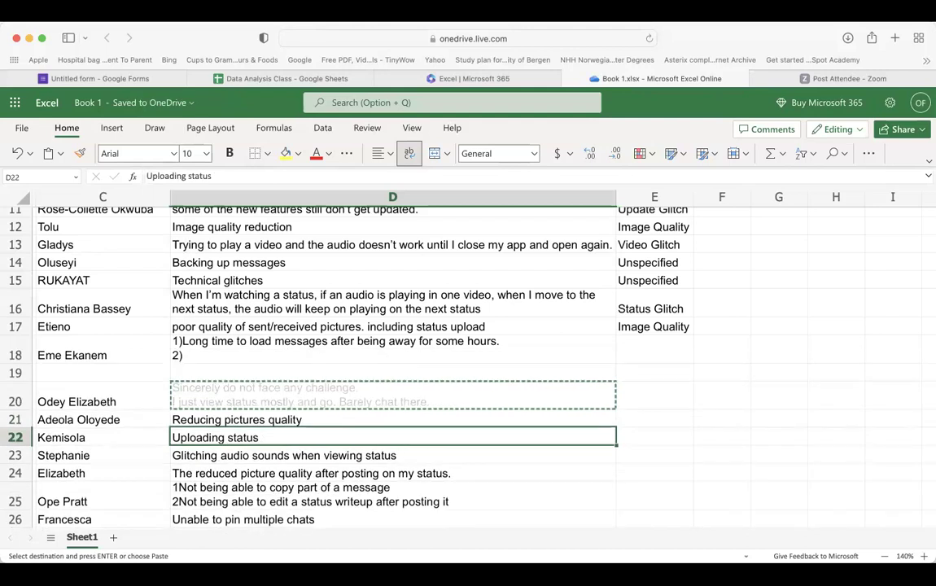
{"action": "left_click", "coordinate": [289, 466]}
{"action": "left_click", "coordinate": [334, 421]}
{"action": "left_click", "coordinate": [530, 383]}
{"action": "double_click", "coordinate": [529, 383]}
{"action": "left_click", "coordinate": [509, 446]}
{"action": "left_click", "coordinate": [459, 373]}
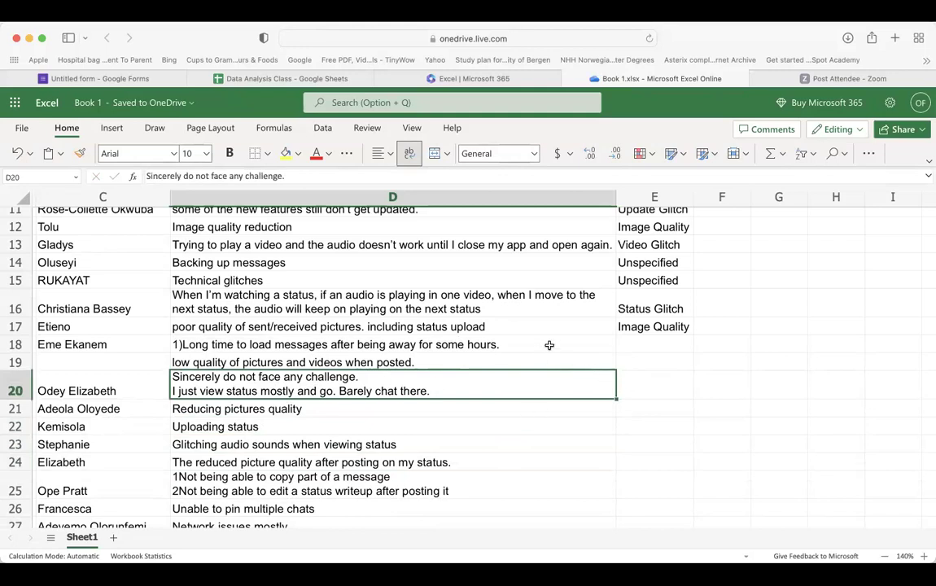
Try to redo the last undone edit, and reopen the Book 1 workbook in the browser.
{"action": "key", "text": "super+y"}
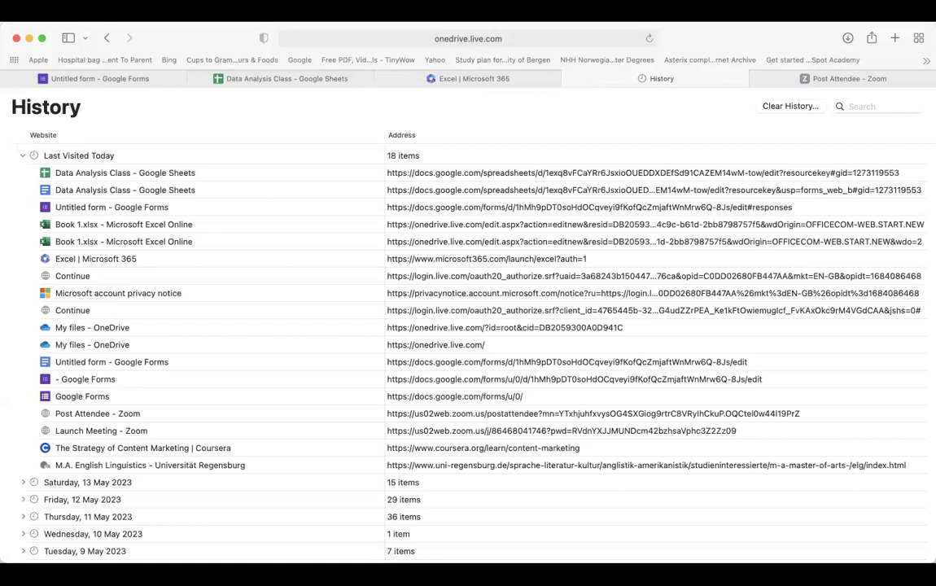
{"action": "left_click", "coordinate": [475, 79]}
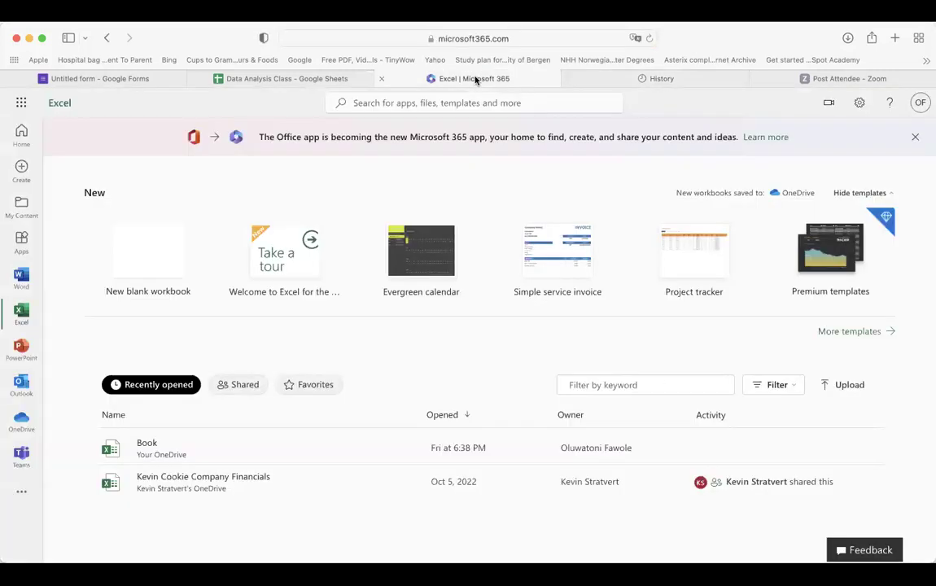
{"action": "left_click", "coordinate": [91, 265]}
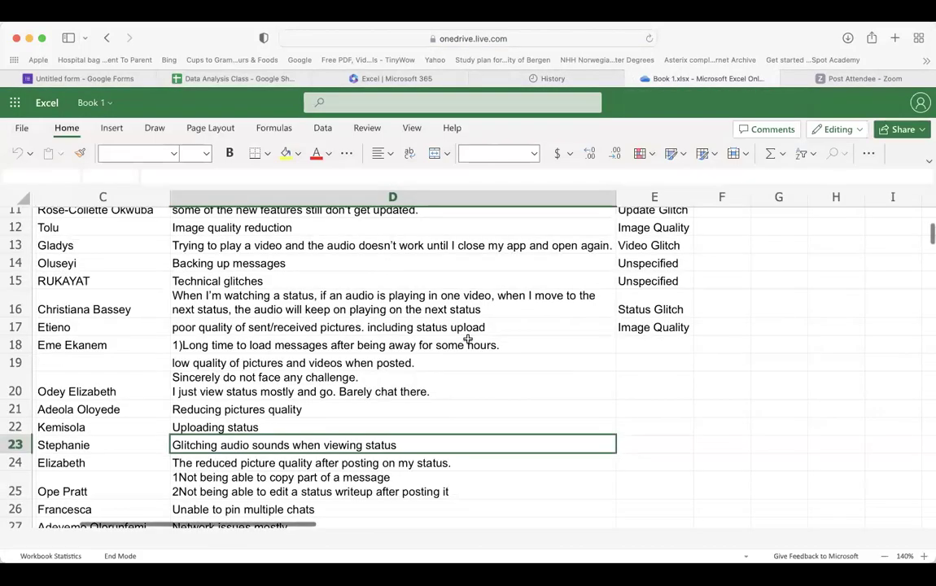
Enter the theme "Backup issue" in E18 for the slow message loading answer and "Image Quality" in E19.
{"action": "left_click", "coordinate": [649, 347]}
{"action": "type", "text": "Backup issue"}
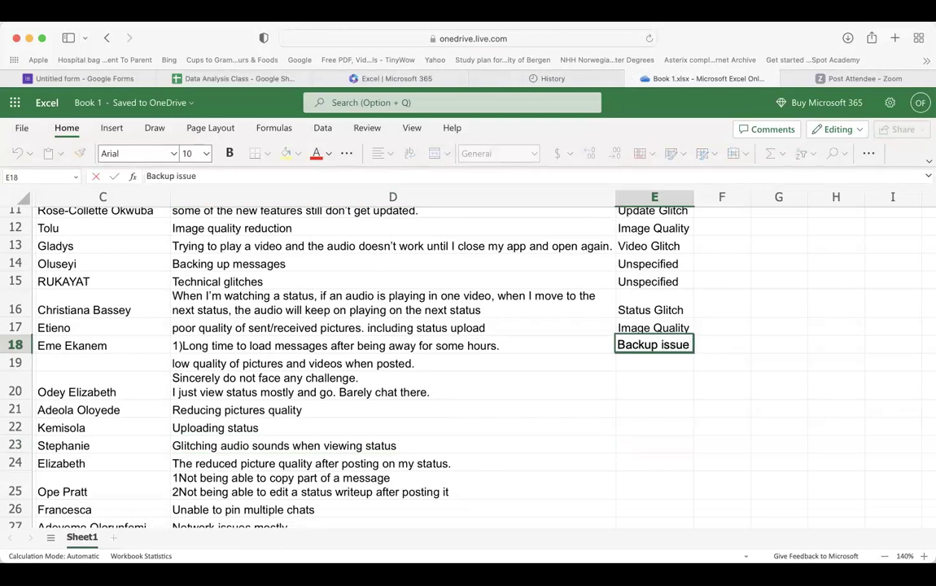
{"action": "key", "text": "Return"}
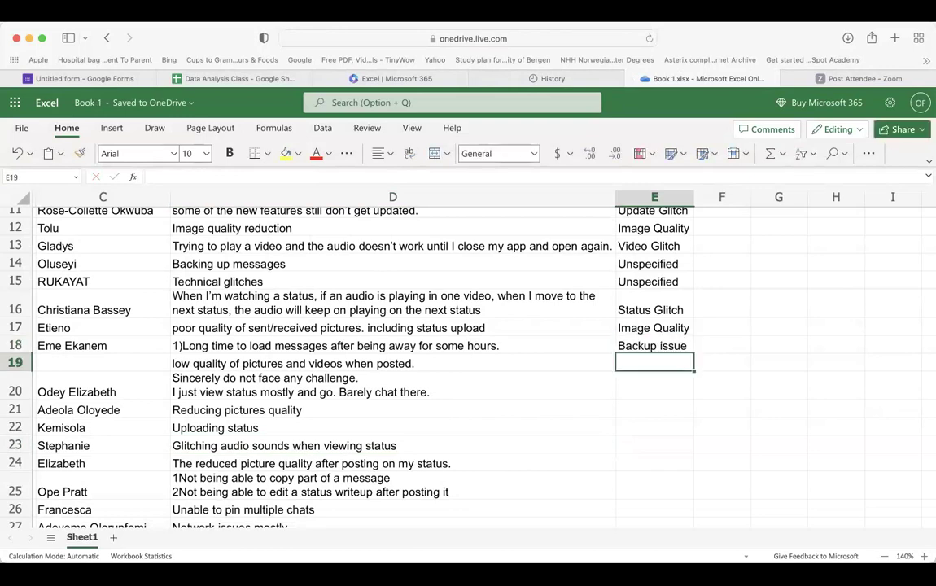
{"action": "type", "text": "Image Quality"}
{"action": "key", "text": "Return"}
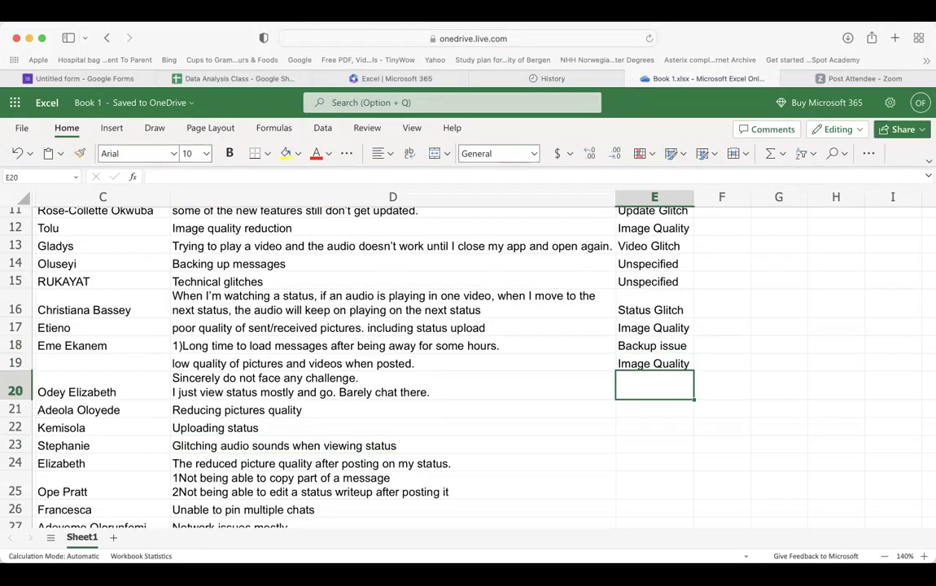
Enter the theme "No feedback" in E20 for the answer that reports facing no challenge.
{"action": "type", "text": "No"}
{"action": "key", "text": "BackSpace"}
{"action": "key", "text": "BackSpace"}
{"action": "key", "text": "BackSpace"}
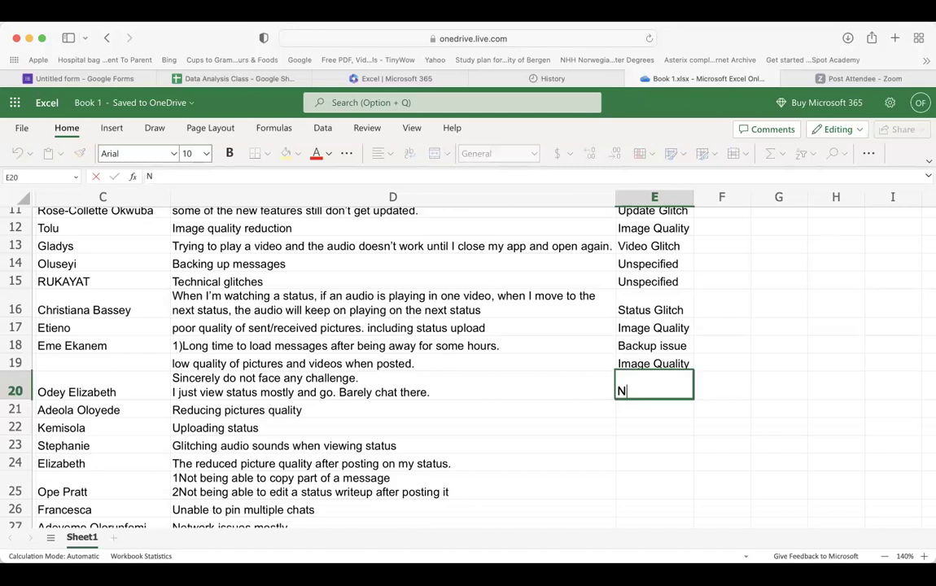
{"action": "type", "text": "No fea"}
{"action": "key", "text": "BackSpace"}
{"action": "key", "text": "BackSpace"}
{"action": "key", "text": "BackSpace"}
{"action": "key", "text": "BackSpace"}
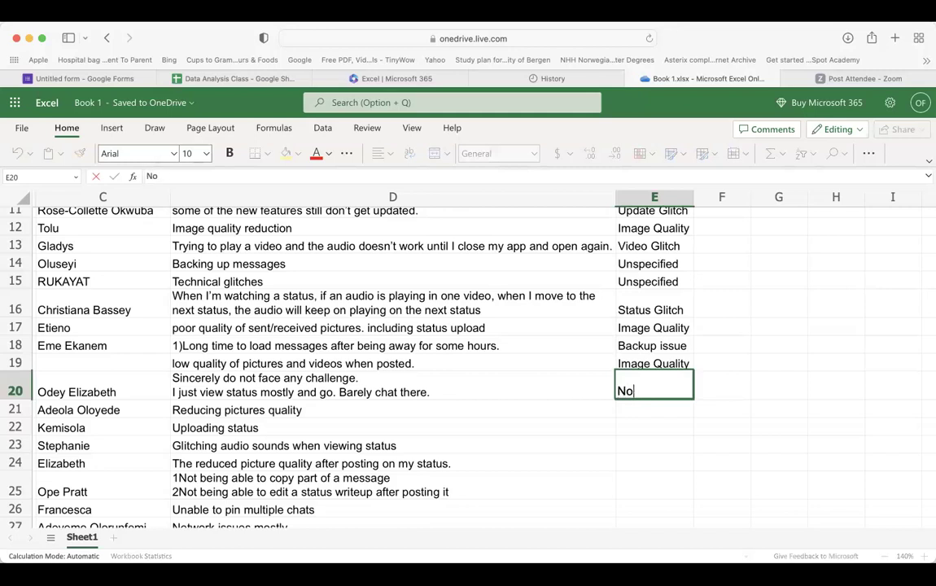
{"action": "key", "text": "BackSpace"}
{"action": "key", "text": "BackSpace"}
{"action": "type", "text": "Positi"}
{"action": "key", "text": "BackSpace"}
{"action": "key", "text": "BackSpace"}
{"action": "key", "text": "BackSpace"}
{"action": "key", "text": "BackSpace"}
{"action": "key", "text": "BackSpace"}
{"action": "type", "text": "No feedback"}
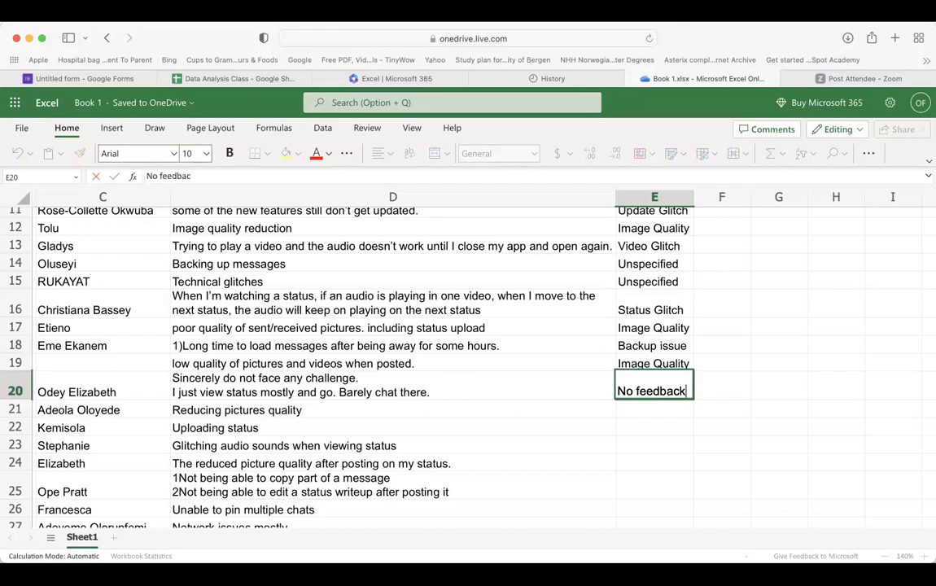
{"action": "key", "text": "Return"}
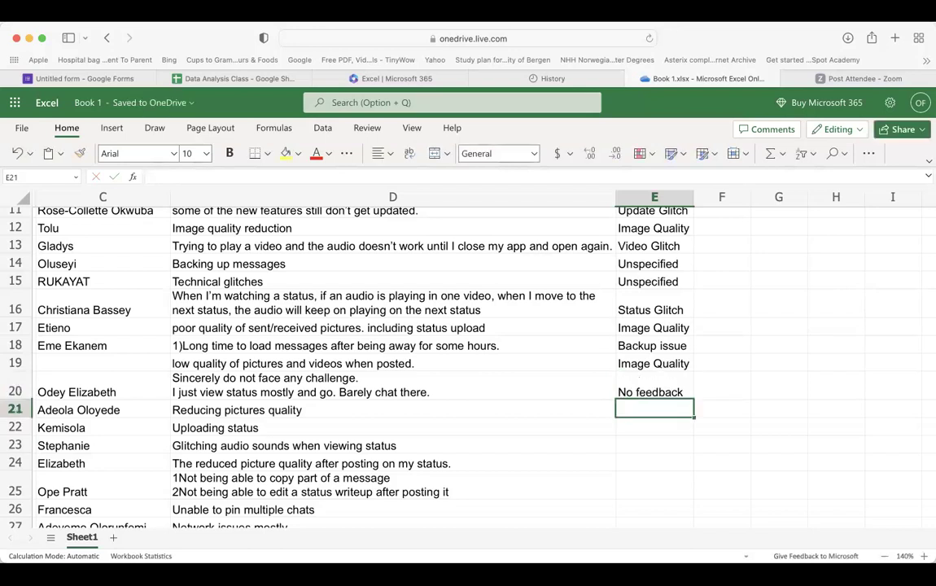
Fill the themes in E21 to E24 with "Image Quality", "Status Glitch", "Status Glitch" and "Image Quality".
{"action": "scroll", "coordinate": [468, 358], "scroll_direction": "down", "scroll_amount": 2}
{"action": "type", "text": "Image Quality"}
{"action": "key", "text": "Return"}
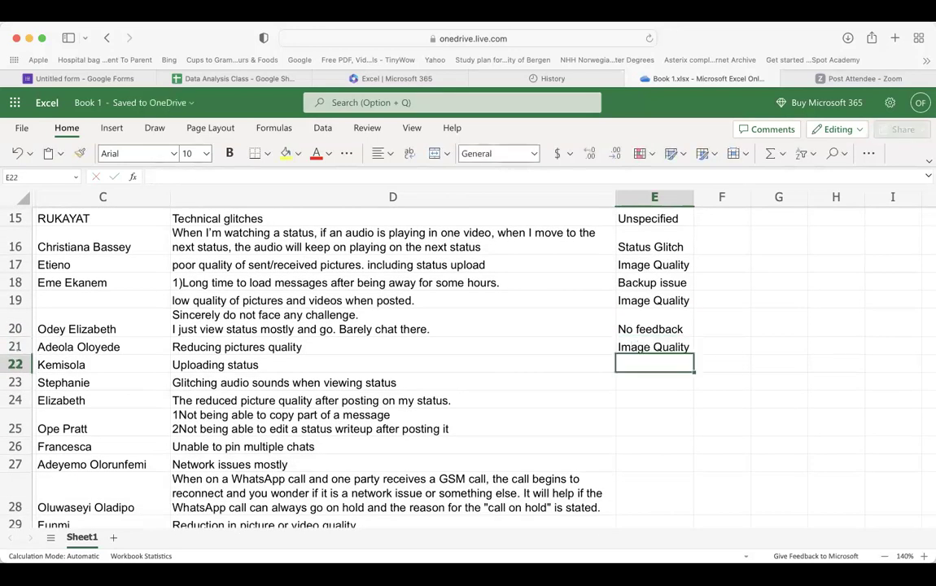
{"action": "type", "text": "Status Glitch"}
{"action": "key", "text": "Return"}
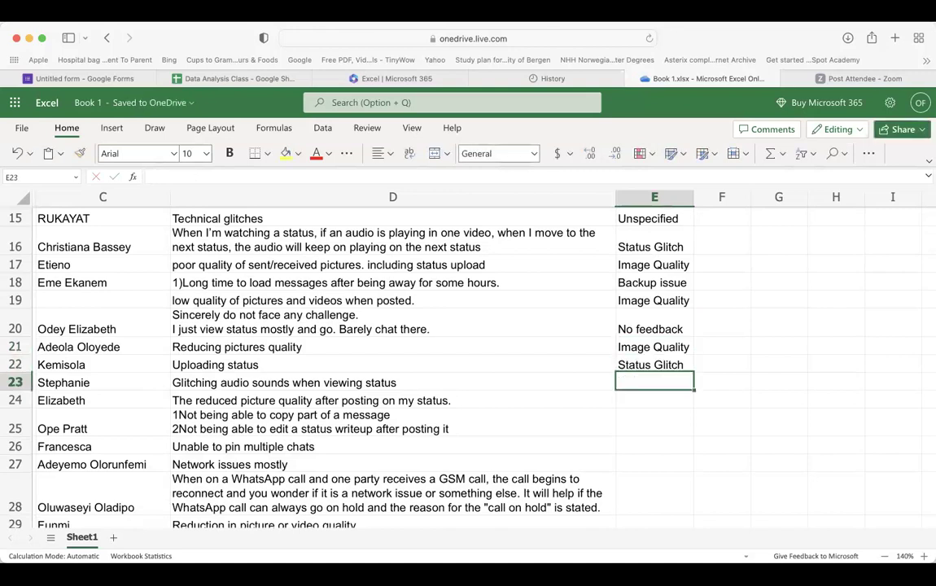
{"action": "type", "text": "S"}
{"action": "key", "text": "Return"}
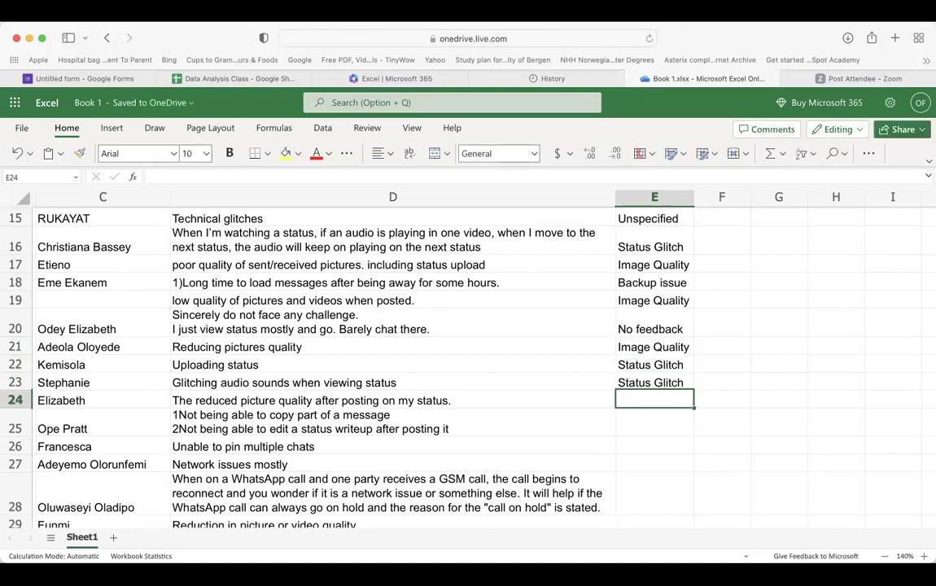
{"action": "type", "text": "Ima"}
{"action": "key", "text": "Return"}
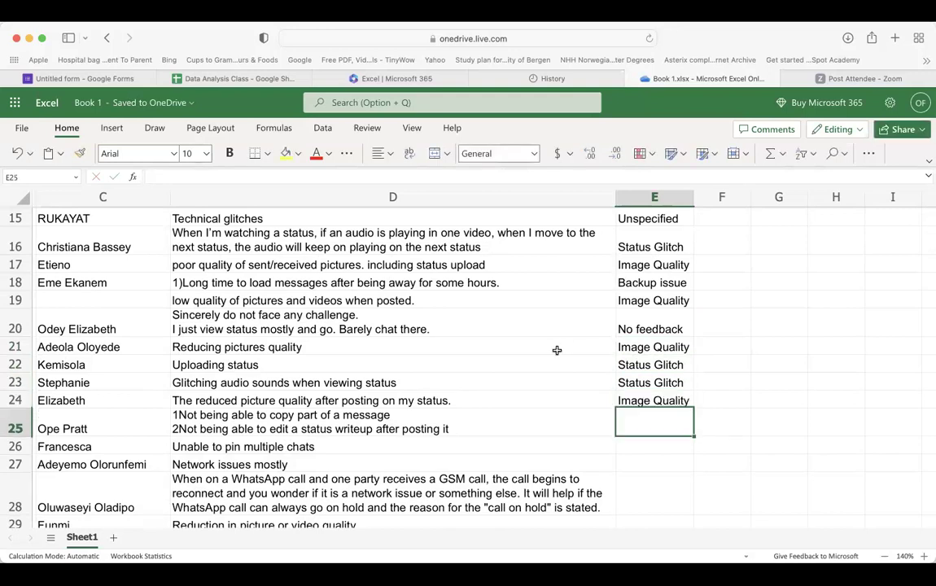
Insert an empty row 26 below the two-point answer about copying messages and editing status writeups.
{"action": "scroll", "coordinate": [556, 349], "scroll_direction": "down", "scroll_amount": 5}
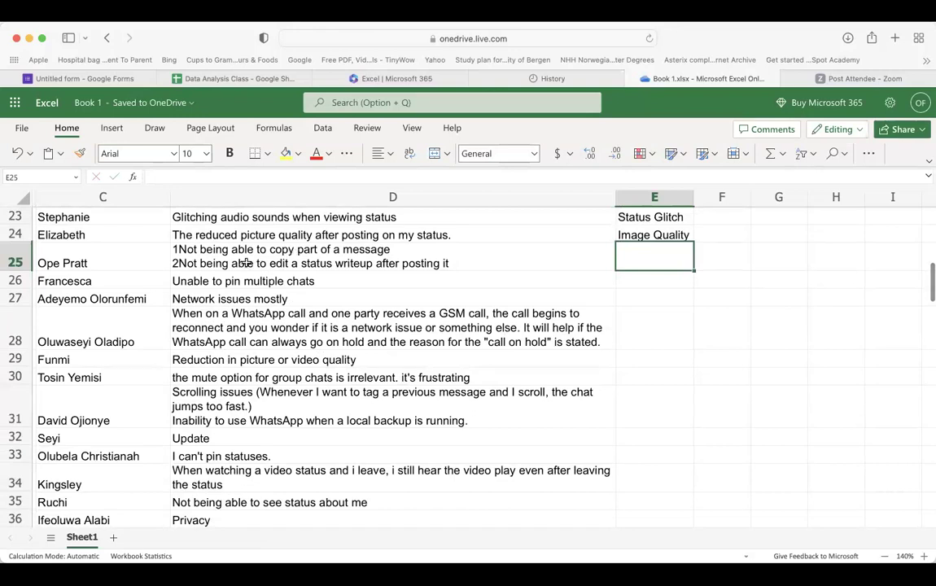
{"action": "left_click", "coordinate": [15, 281]}
{"action": "right_click", "coordinate": [15, 281]}
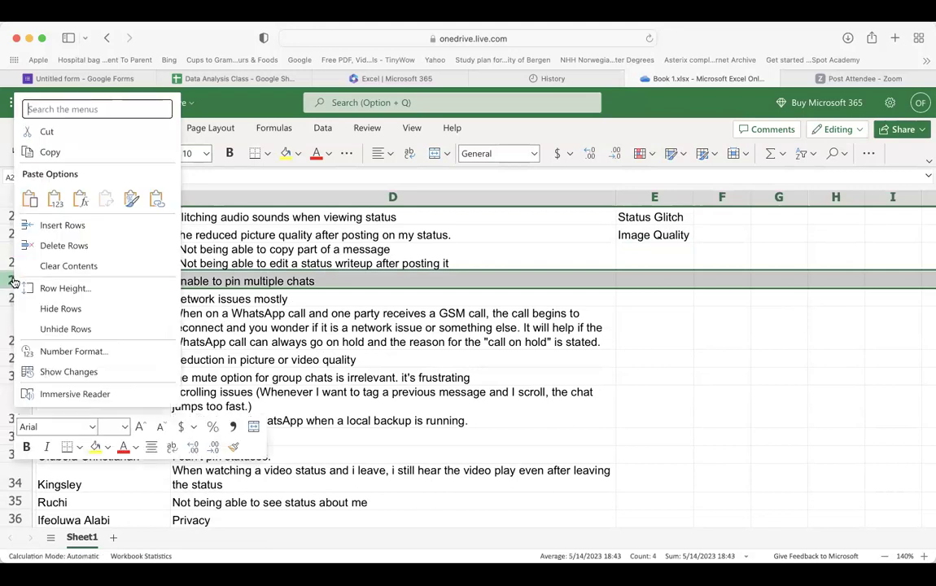
{"action": "left_click", "coordinate": [45, 224]}
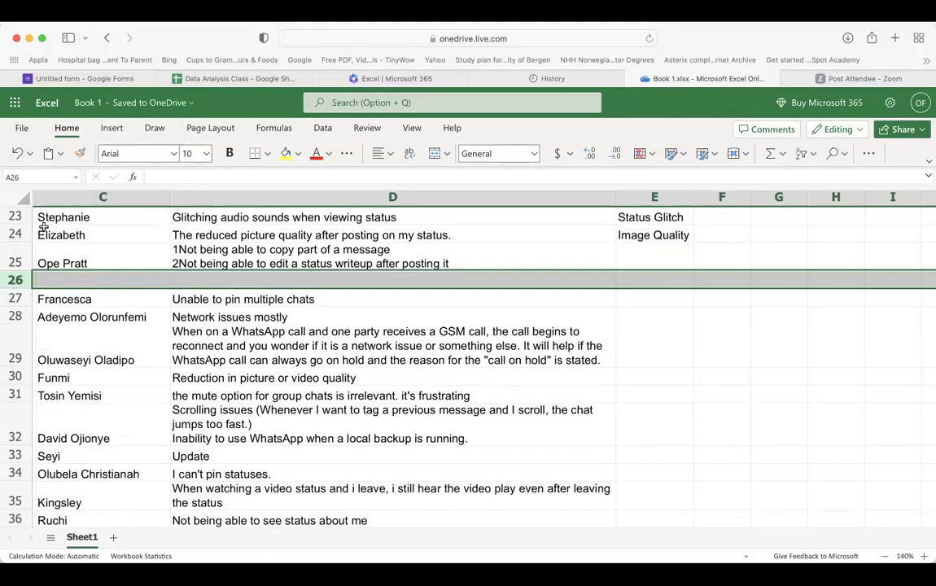
Move the second point, "2Not being able to edit a status writeup after posting it", from D25 into D26.
{"action": "left_click", "coordinate": [181, 278]}
{"action": "left_click", "coordinate": [182, 260]}
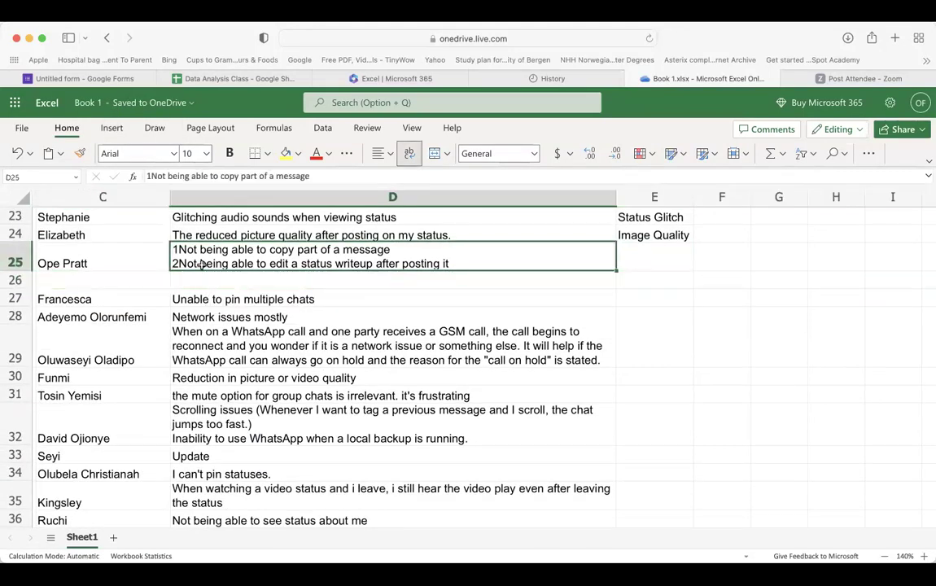
{"action": "double_click", "coordinate": [464, 263]}
{"action": "left_click_drag", "start_coordinate": [471, 263], "coordinate": [173, 263]}
{"action": "key", "text": "super+c"}
{"action": "key", "text": "BackSpace"}
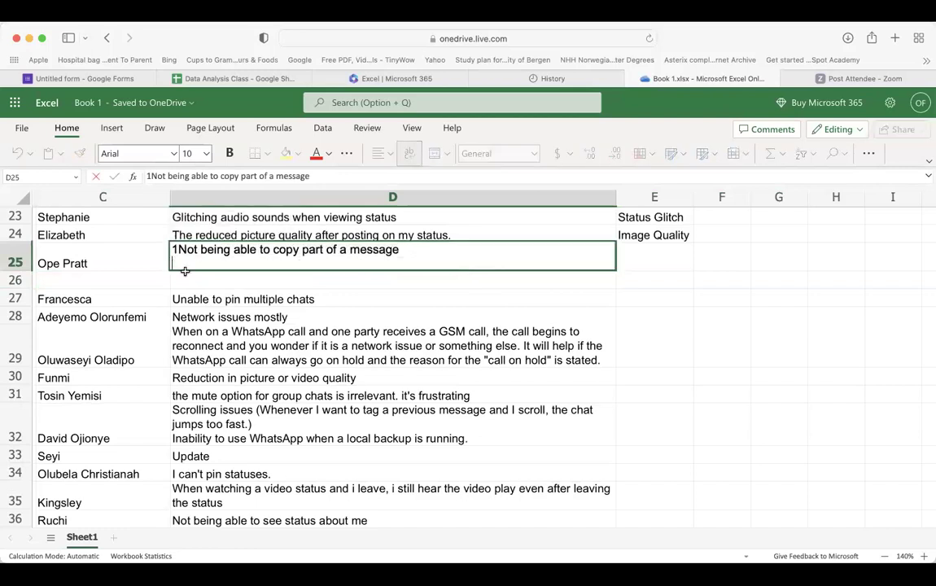
{"action": "left_click", "coordinate": [185, 279]}
{"action": "key", "text": "super+v"}
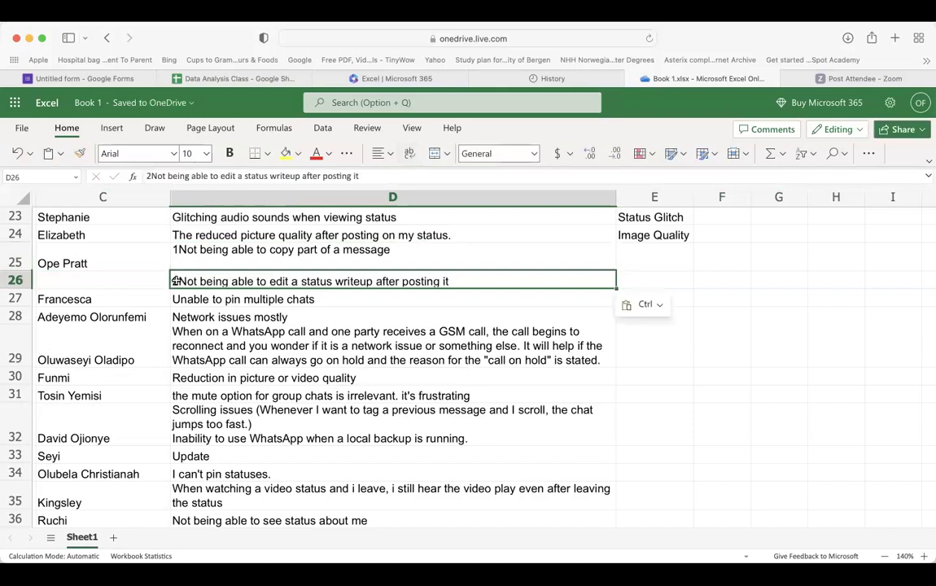
{"action": "left_click", "coordinate": [209, 267]}
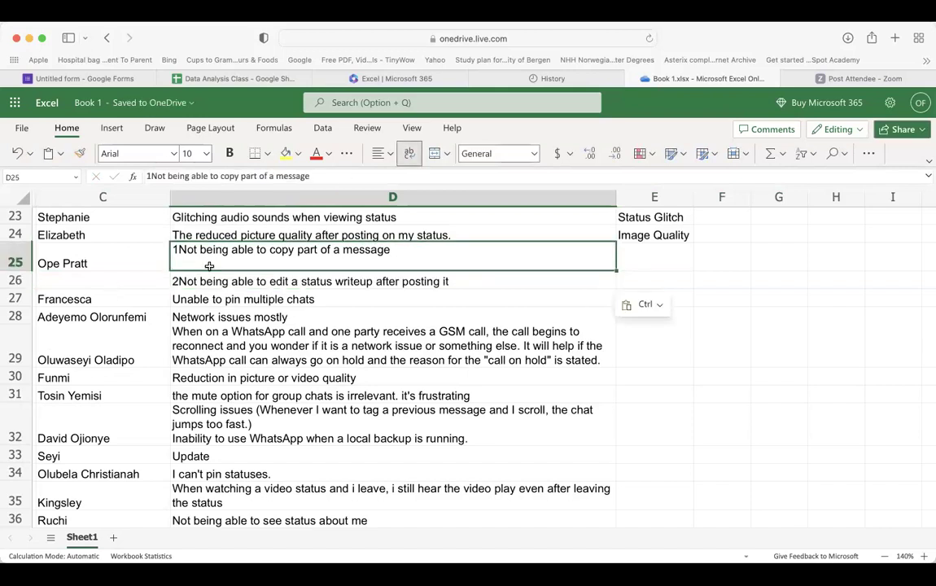
{"action": "left_click", "coordinate": [354, 314]}
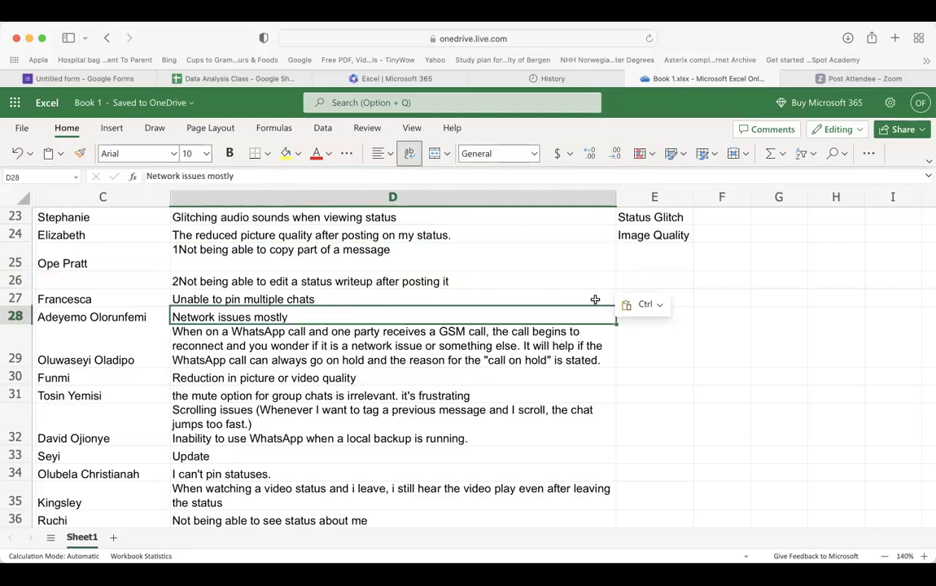
Review the existing themes and enter "Status Glitch" in E26 for the status writeup editing answer.
{"action": "left_click", "coordinate": [648, 257]}
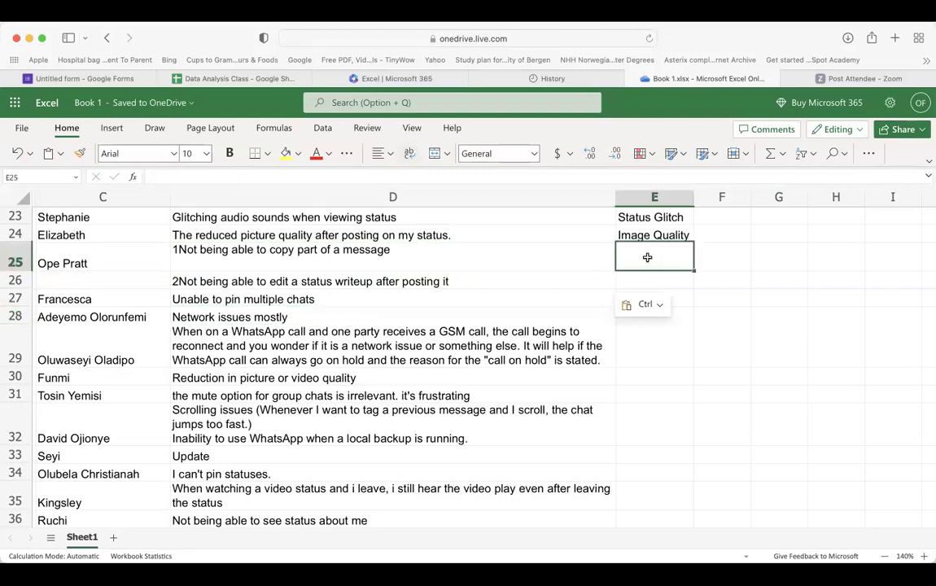
{"action": "scroll", "coordinate": [648, 258], "scroll_direction": "up", "scroll_amount": 10}
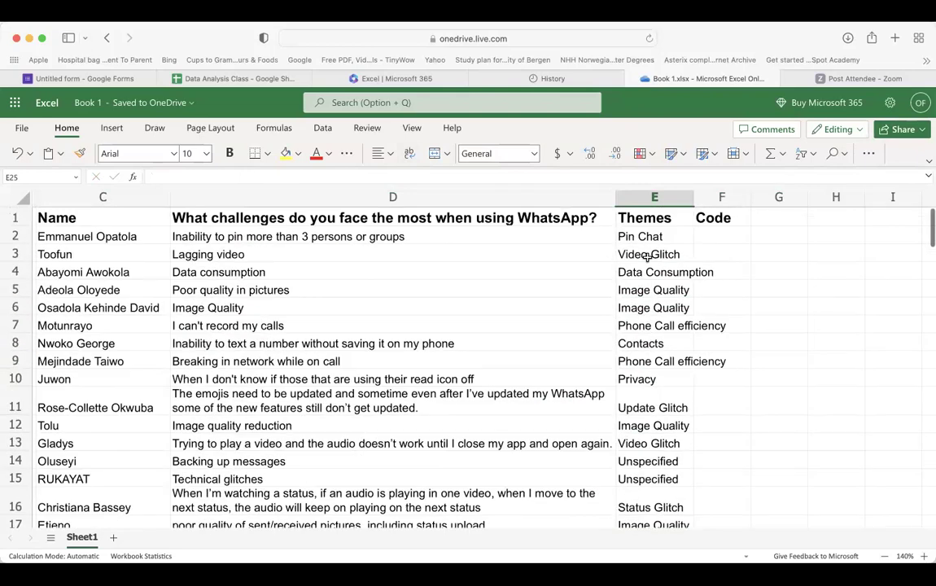
{"action": "scroll", "coordinate": [648, 258], "scroll_direction": "down", "scroll_amount": 8}
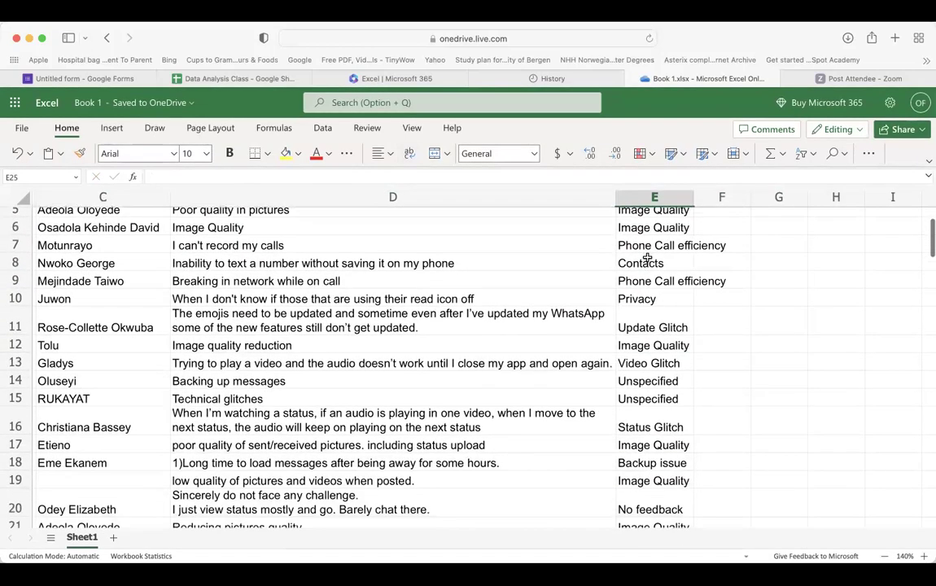
{"action": "scroll", "coordinate": [647, 257], "scroll_direction": "down", "scroll_amount": 6}
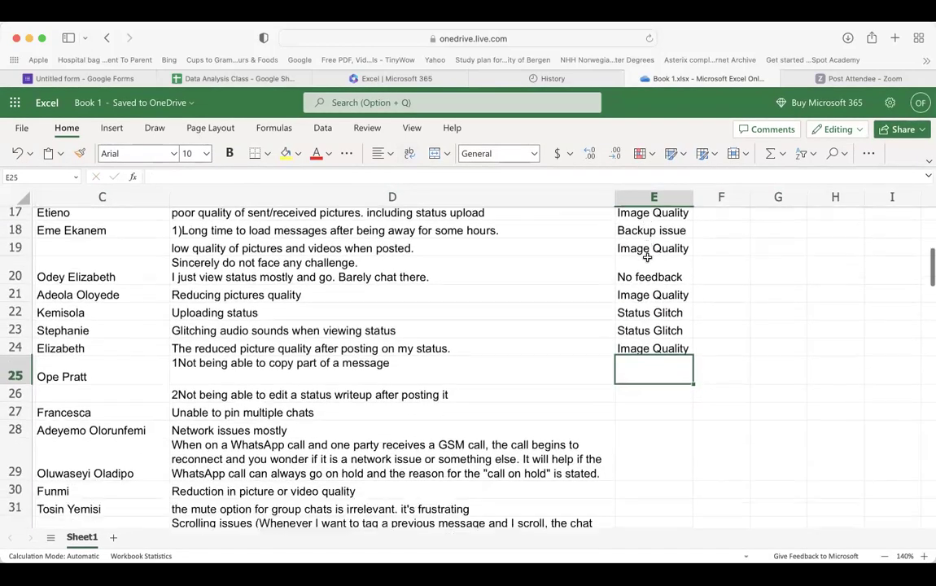
{"action": "scroll", "coordinate": [647, 258], "scroll_direction": "down", "scroll_amount": 3}
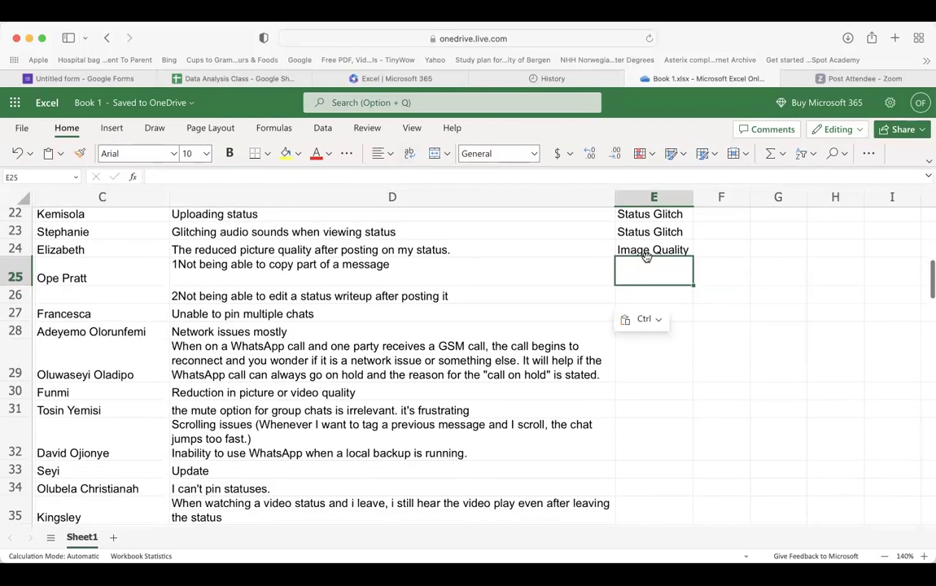
{"action": "left_click", "coordinate": [649, 293]}
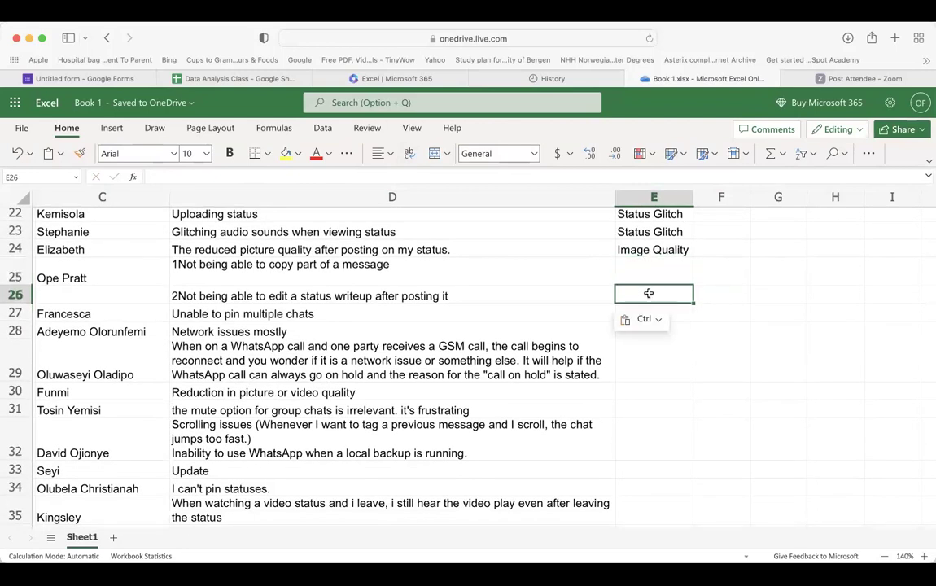
{"action": "type", "text": "Status Glitch"}
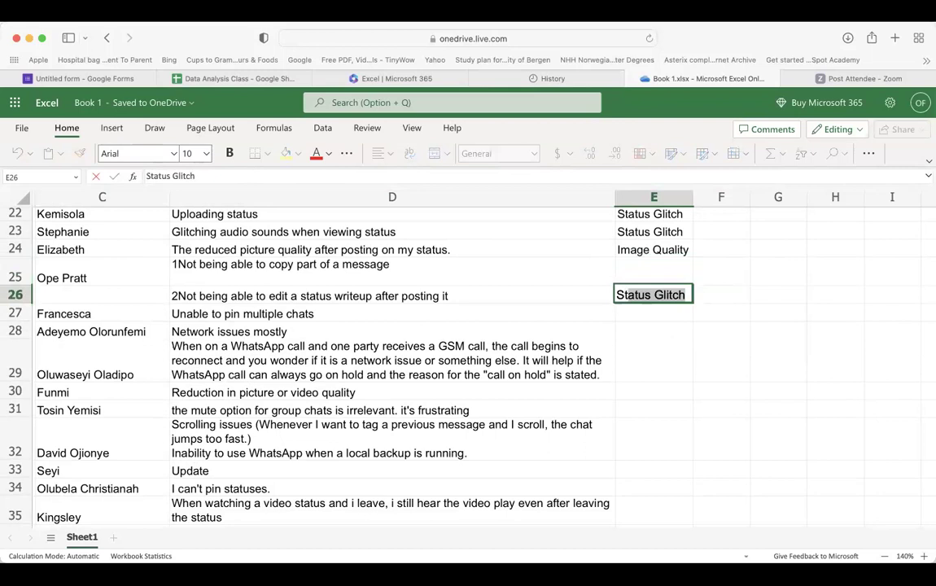
{"action": "key", "text": "Up"}
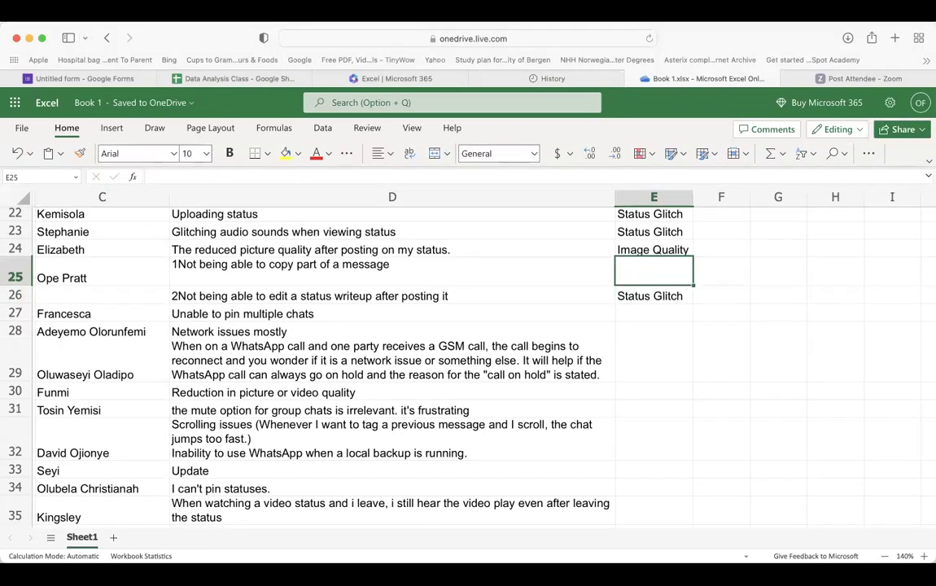
Enter the theme "Chat function" in E25 for the answer about copying part of a message.
{"action": "type", "text": "Chat"}
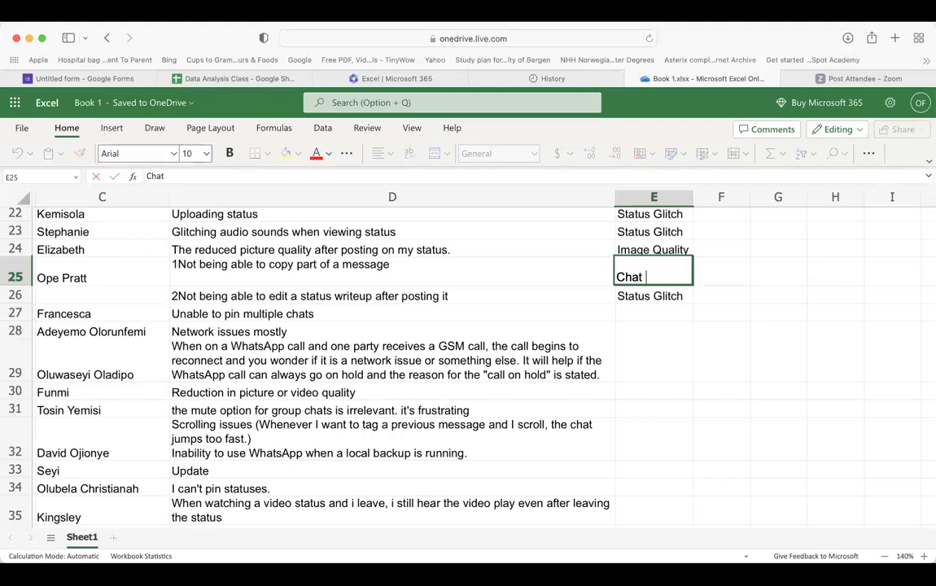
{"action": "type", "text": " function"}
{"action": "scroll", "coordinate": [643, 367], "scroll_direction": "up", "scroll_amount": 5}
{"action": "scroll", "coordinate": [643, 366], "scroll_direction": "down", "scroll_amount": 10}
{"action": "scroll", "coordinate": [643, 366], "scroll_direction": "up", "scroll_amount": 5}
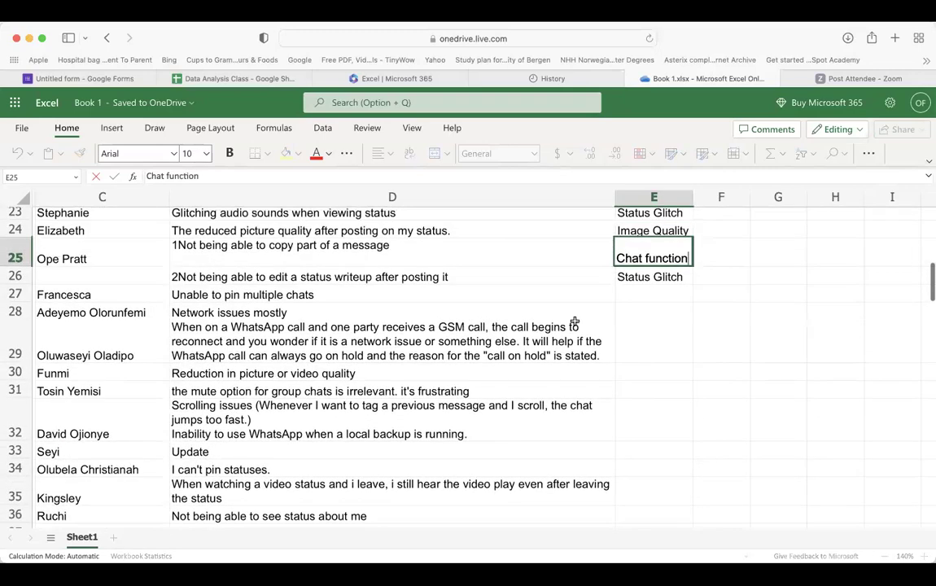
{"action": "left_click", "coordinate": [522, 297]}
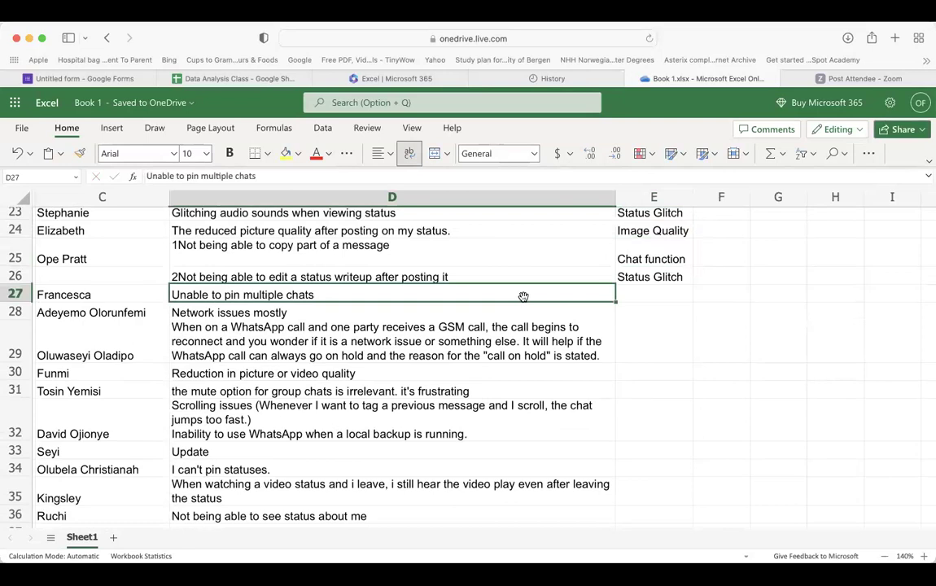
Enter the theme "Pin chat" in E27 for the answer about pinning multiple chats.
{"action": "left_click", "coordinate": [636, 299]}
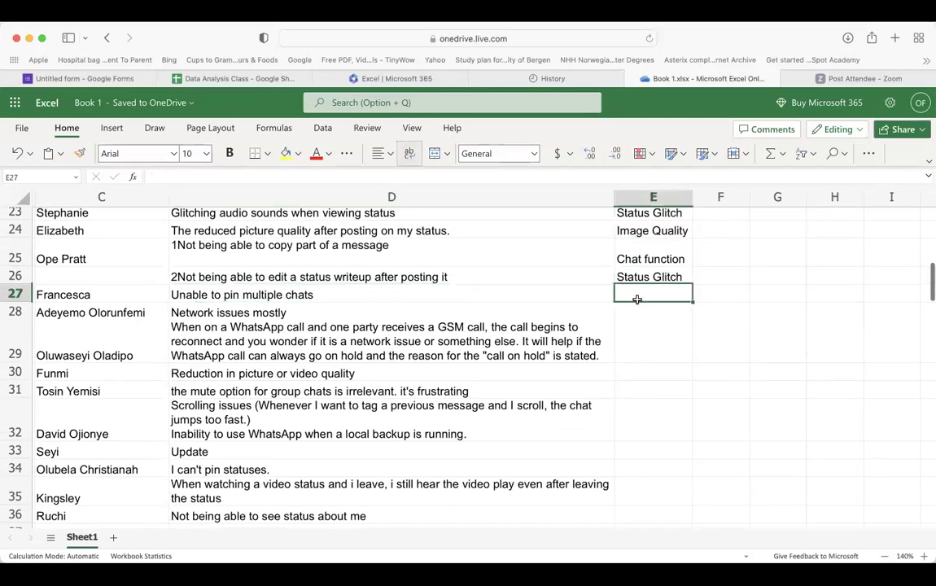
{"action": "type", "text": "Pin"}
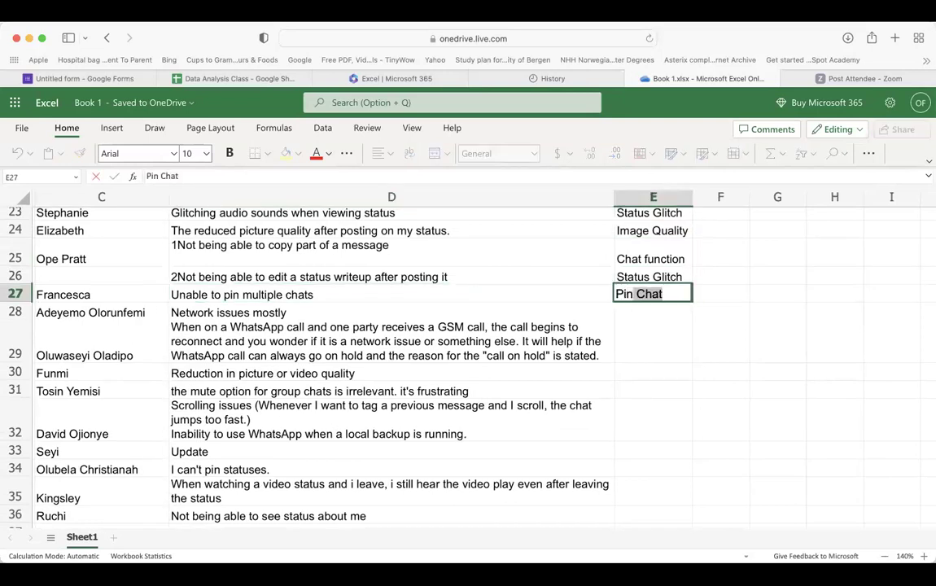
{"action": "type", "text": " chat"}
Review the existing themes and enter "Phone Call efficiency" in E29 for the answer about WhatsApp calls interrupted by GSM calls.
{"action": "left_click", "coordinate": [637, 347]}
{"action": "scroll", "coordinate": [637, 346], "scroll_direction": "up", "scroll_amount": 5}
{"action": "scroll", "coordinate": [637, 347], "scroll_direction": "up", "scroll_amount": 4}
{"action": "scroll", "coordinate": [638, 347], "scroll_direction": "down", "scroll_amount": 7}
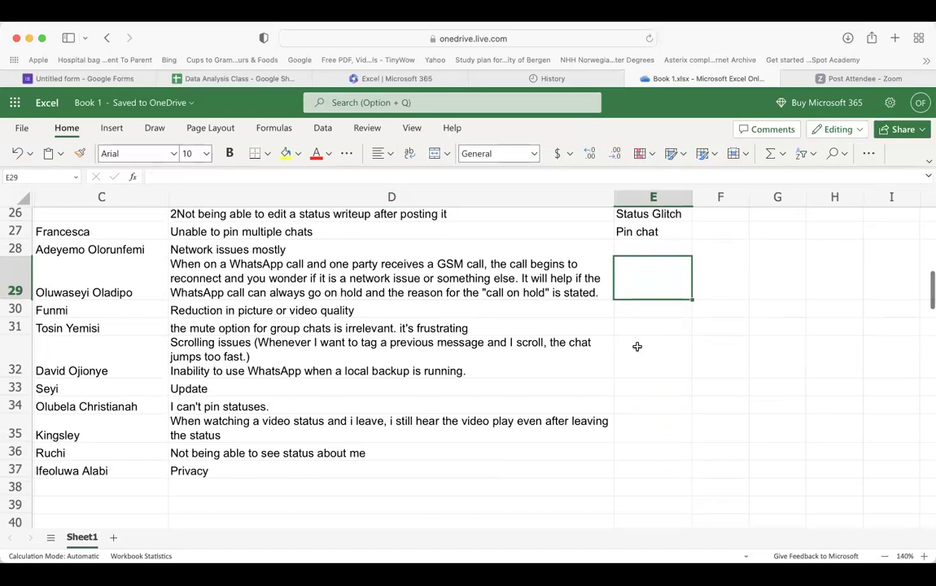
{"action": "scroll", "coordinate": [637, 347], "scroll_direction": "up", "scroll_amount": 2}
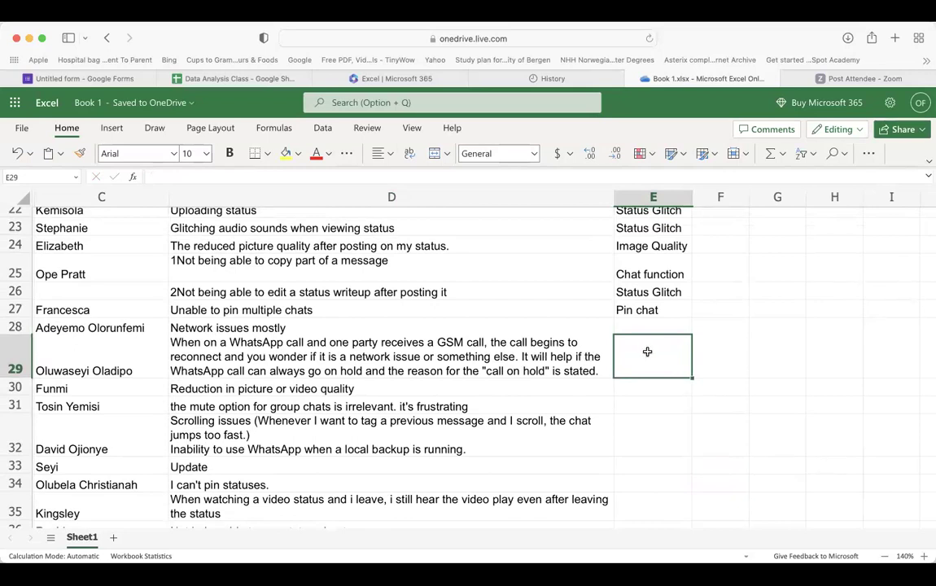
{"action": "type", "text": "Phone Call efficiency"}
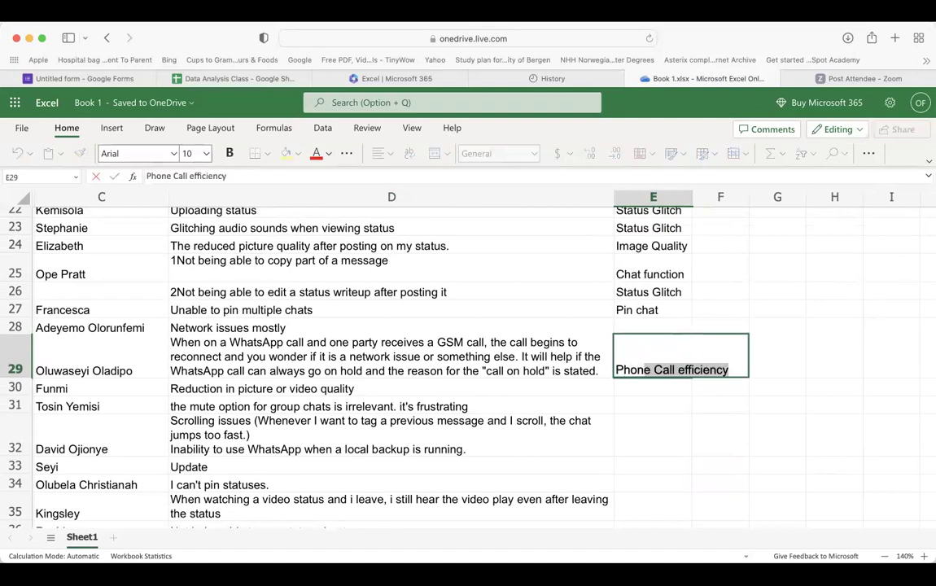
{"action": "key", "text": "Return"}
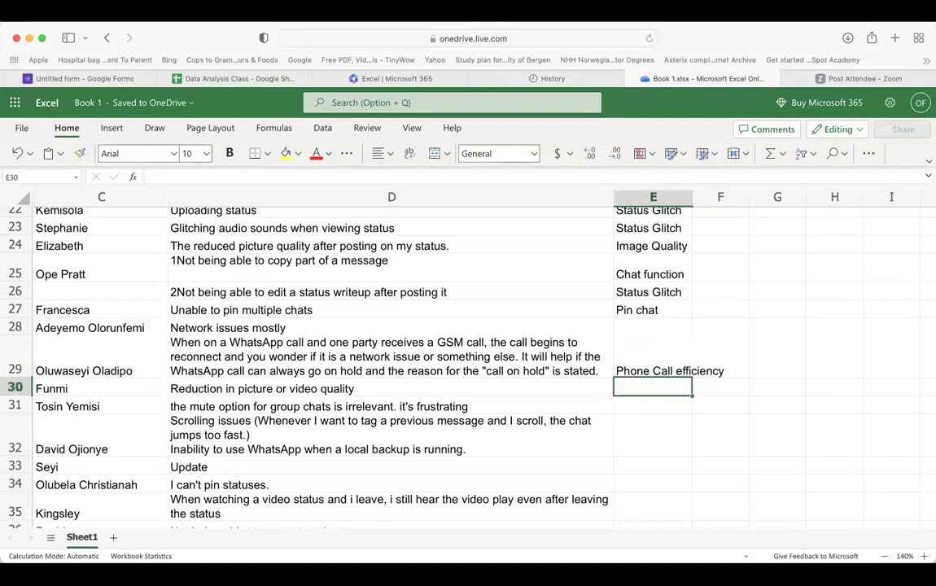
Enter "Image Quality" in E30 for the picture quality answer and "Chat function" in E31 for the group mute answer.
{"action": "type", "text": "Image Quality"}
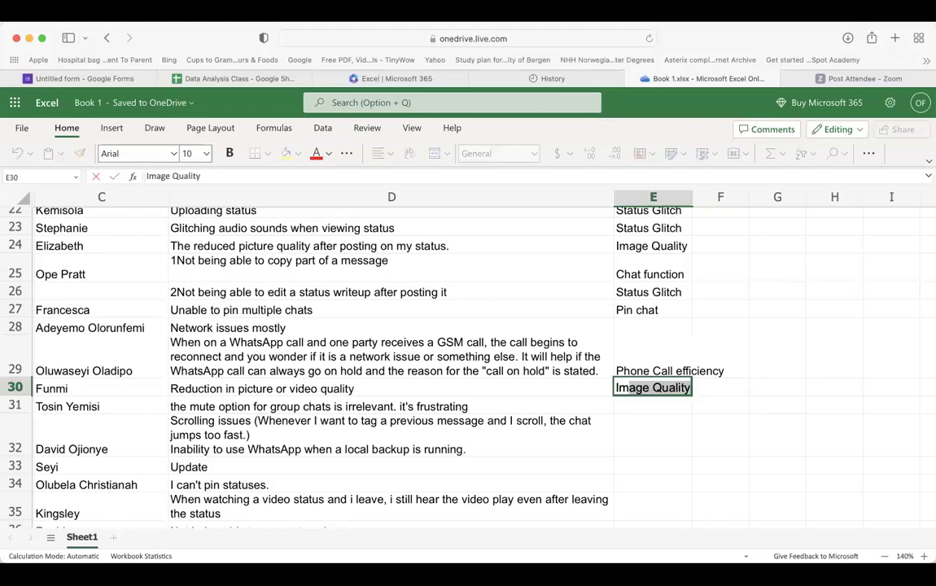
{"action": "key", "text": "Return"}
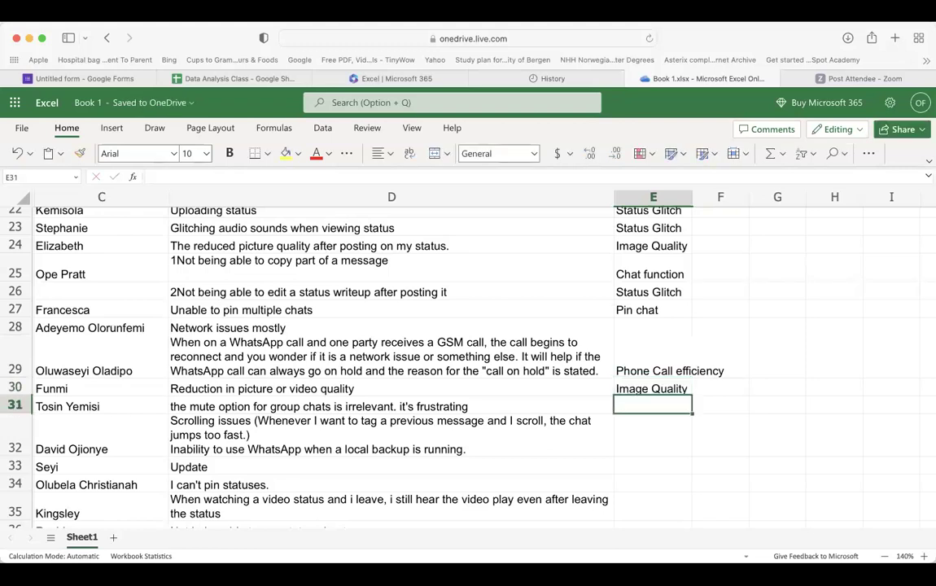
{"action": "scroll", "coordinate": [468, 367], "scroll_direction": "down", "scroll_amount": 3}
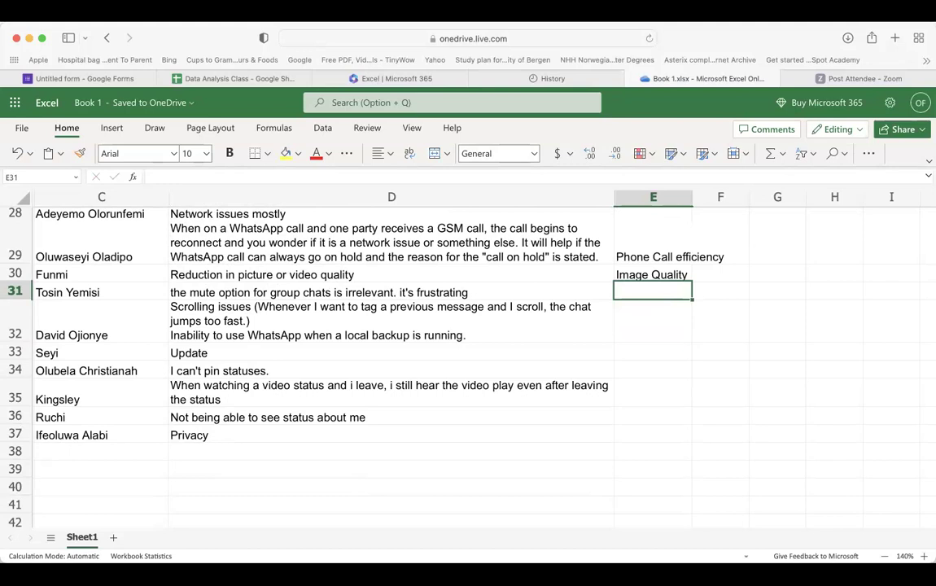
{"action": "type", "text": "Ch"}
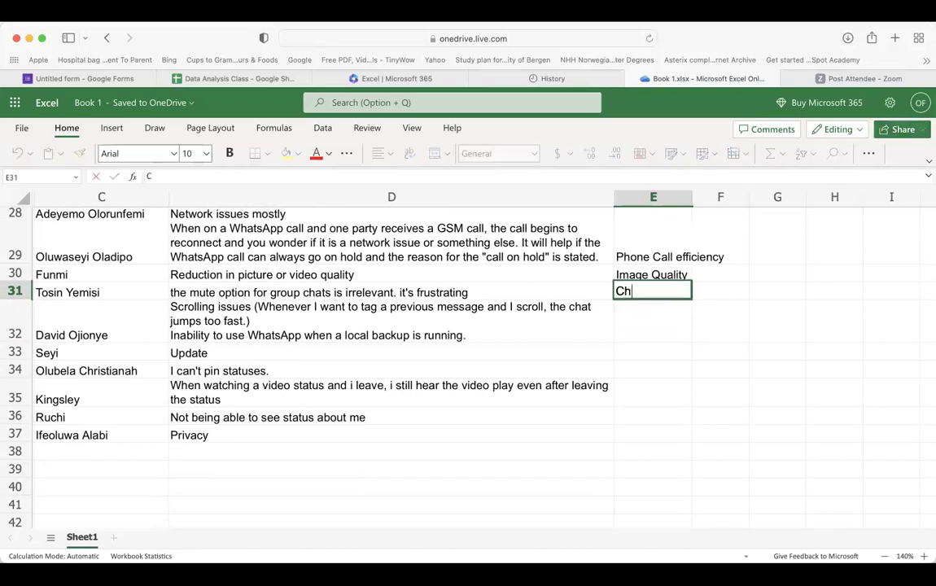
{"action": "key", "text": "Return"}
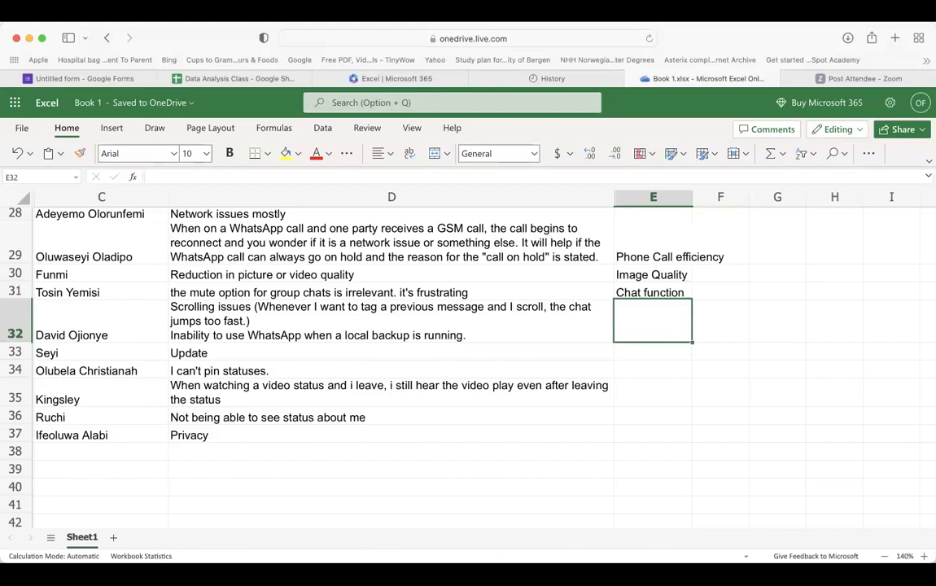
Insert an empty row 33 below the two-point answer about scrolling issues and local backup.
{"action": "left_click", "coordinate": [17, 354]}
{"action": "right_click", "coordinate": [17, 354]}
{"action": "left_click", "coordinate": [67, 223]}
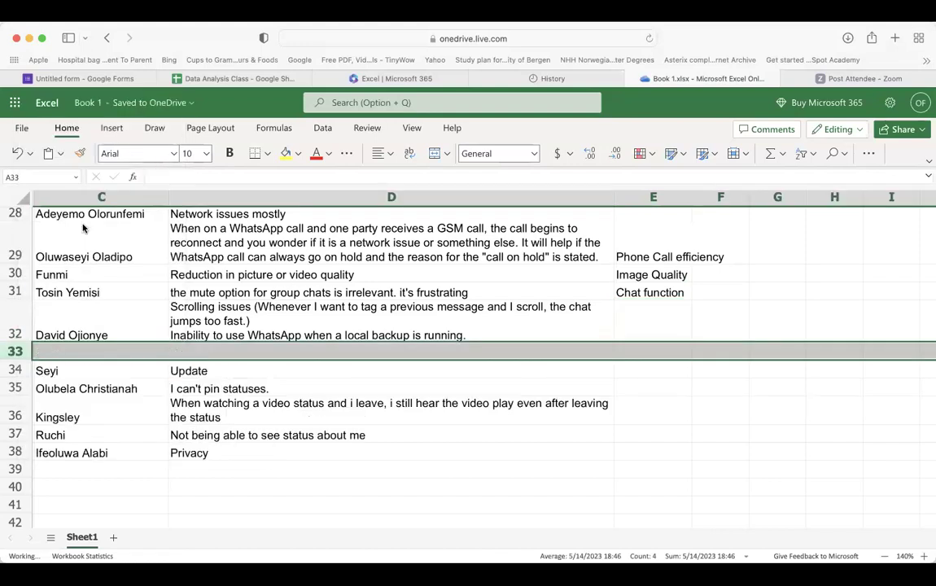
Move the second point, "Inability to use WhatsApp when a local backup is running.", from D32 into D33.
{"action": "left_click", "coordinate": [251, 348]}
{"action": "double_click", "coordinate": [262, 335]}
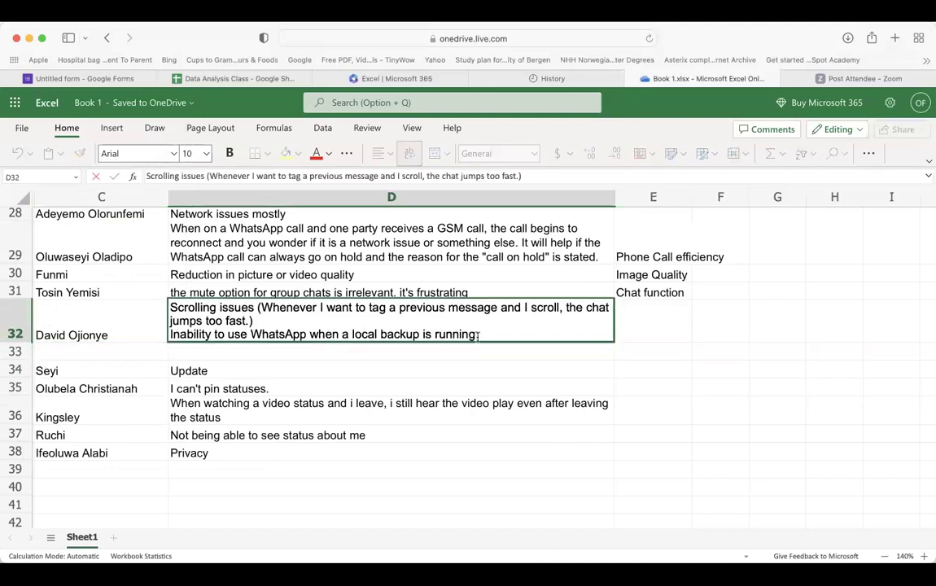
{"action": "left_click_drag", "start_coordinate": [479, 333], "coordinate": [169, 334]}
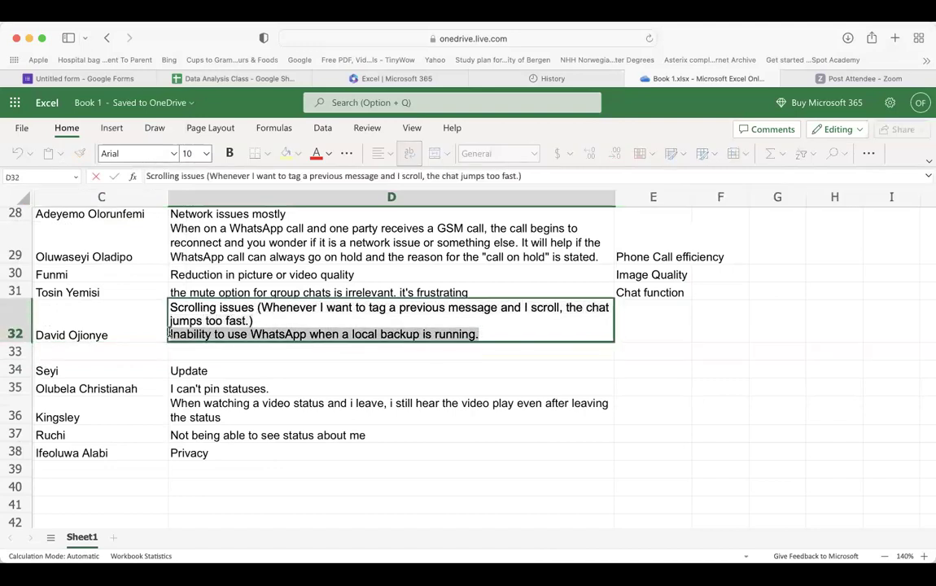
{"action": "key", "text": "super+x"}
{"action": "left_click", "coordinate": [180, 349]}
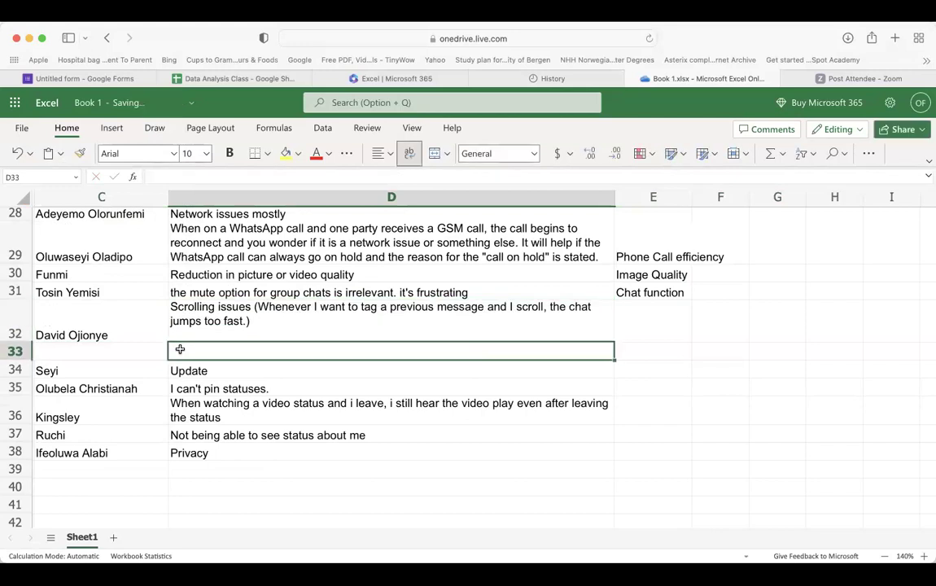
{"action": "key", "text": "super+v"}
Enter "Backup issue" in E33 for the local backup answer and "Chat function" in E32 for the scrolling answer.
{"action": "left_click", "coordinate": [646, 354]}
{"action": "type", "text": "Ba"}
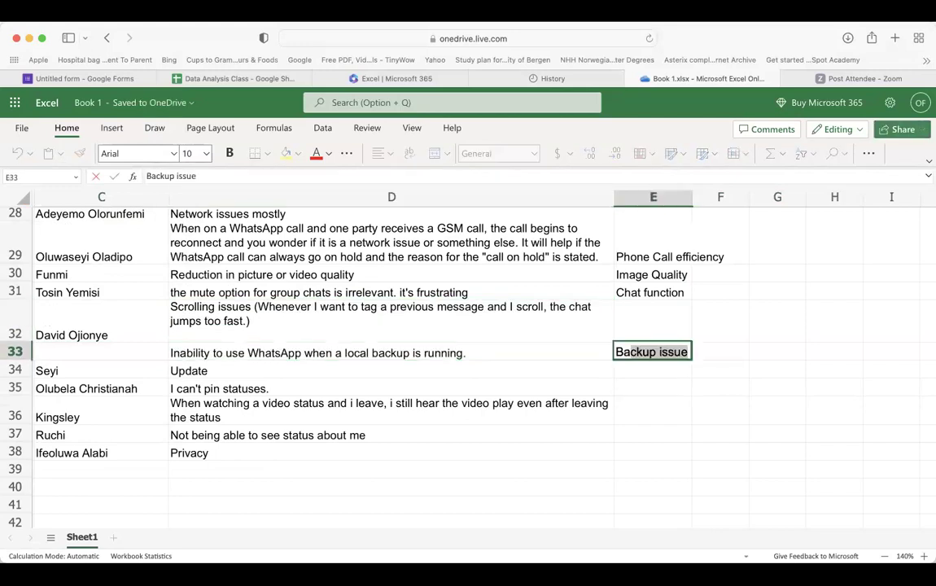
{"action": "left_click", "coordinate": [655, 318]}
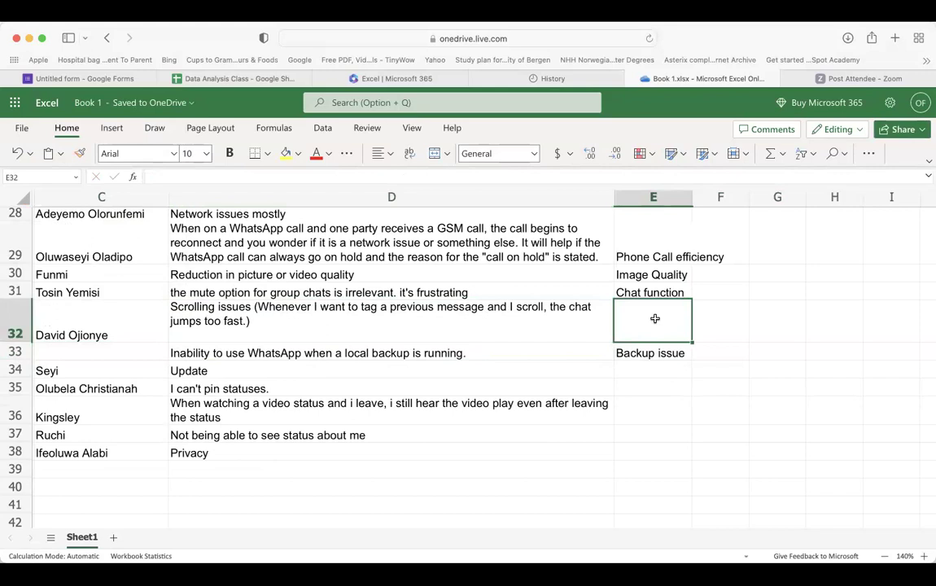
{"action": "type", "text": "Chat function"}
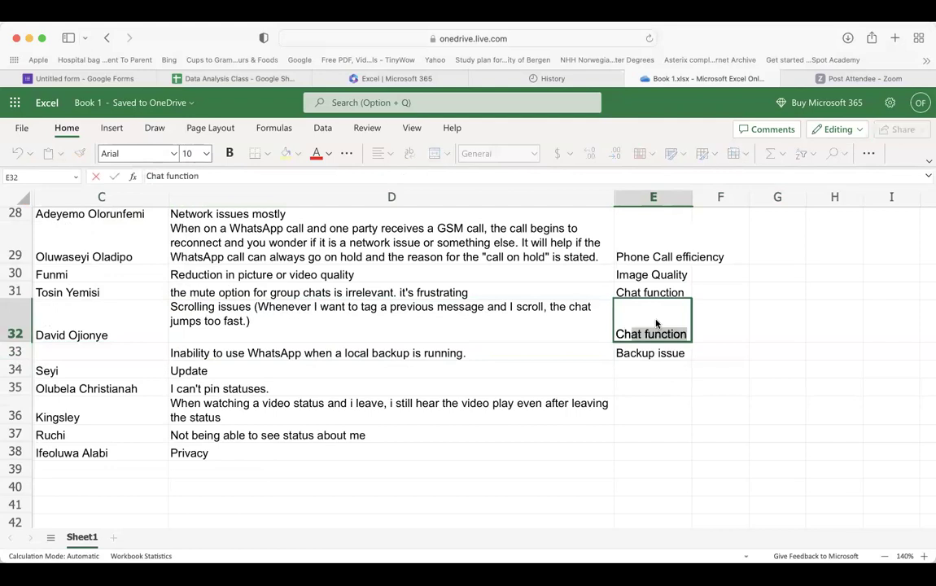
{"action": "left_click", "coordinate": [651, 367]}
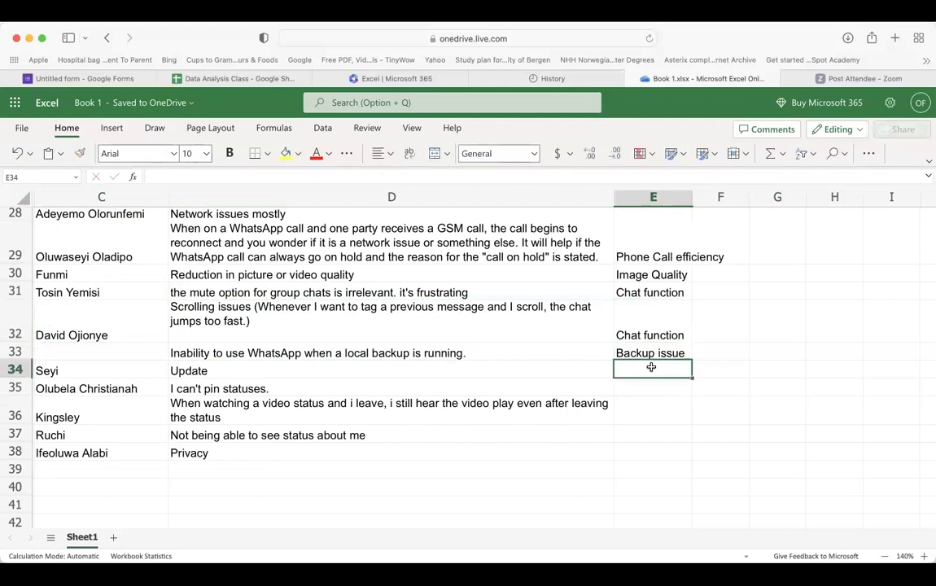
Review the existing themes and enter "Unspecified" in E34 for the answer "Update".
{"action": "scroll", "coordinate": [651, 367], "scroll_direction": "down", "scroll_amount": 2}
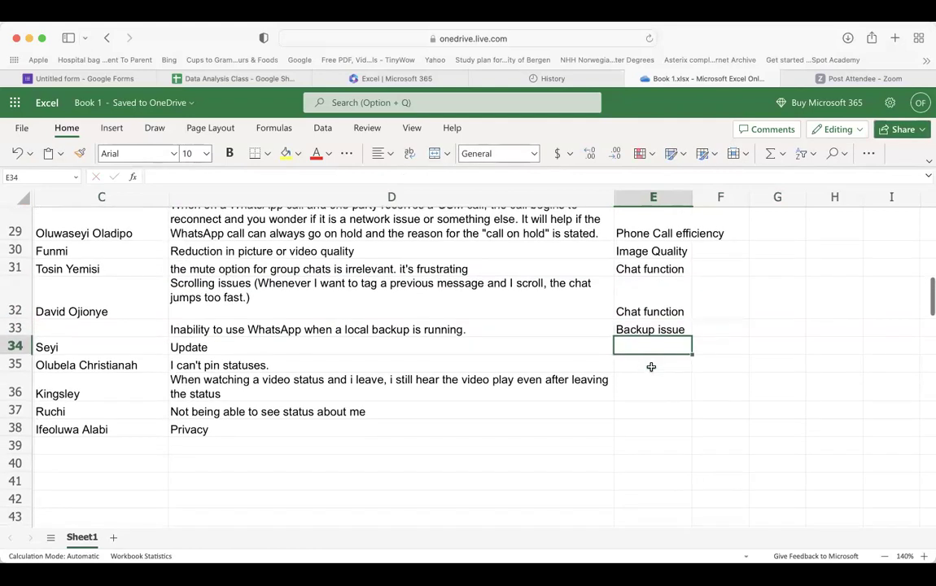
{"action": "scroll", "coordinate": [651, 366], "scroll_direction": "up", "scroll_amount": 3}
{"action": "scroll", "coordinate": [652, 368], "scroll_direction": "up", "scroll_amount": 3}
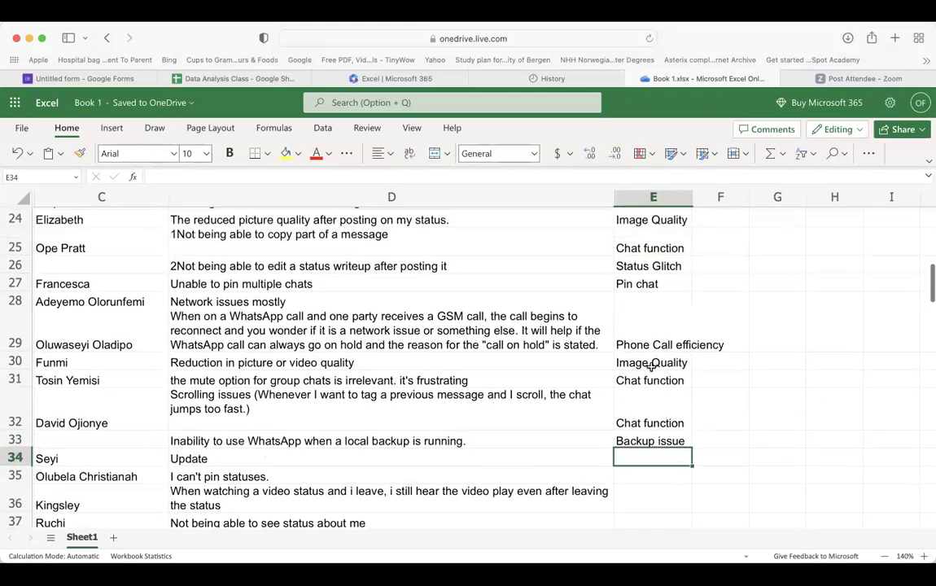
{"action": "scroll", "coordinate": [651, 368], "scroll_direction": "down", "scroll_amount": 3}
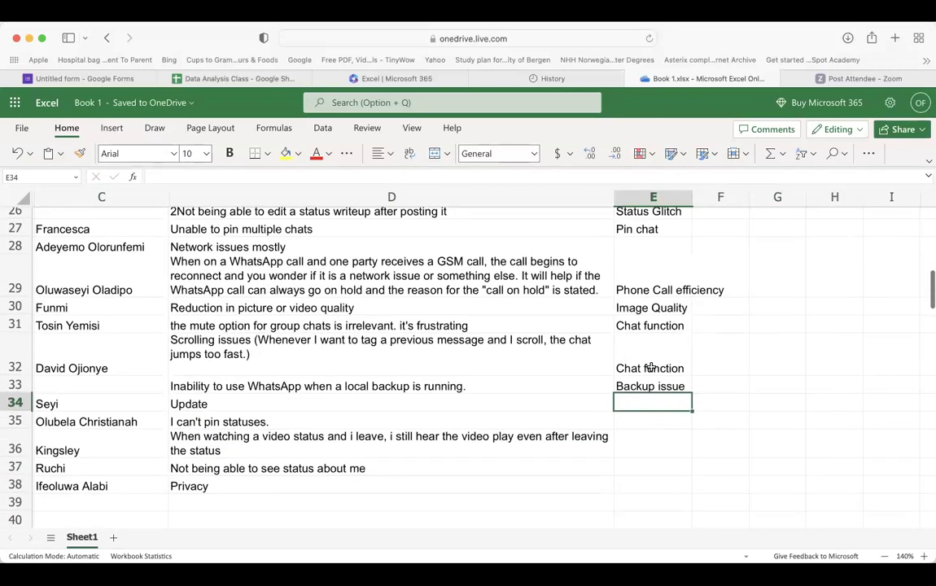
{"action": "scroll", "coordinate": [652, 368], "scroll_direction": "up", "scroll_amount": 3}
{"action": "scroll", "coordinate": [651, 368], "scroll_direction": "down", "scroll_amount": 3}
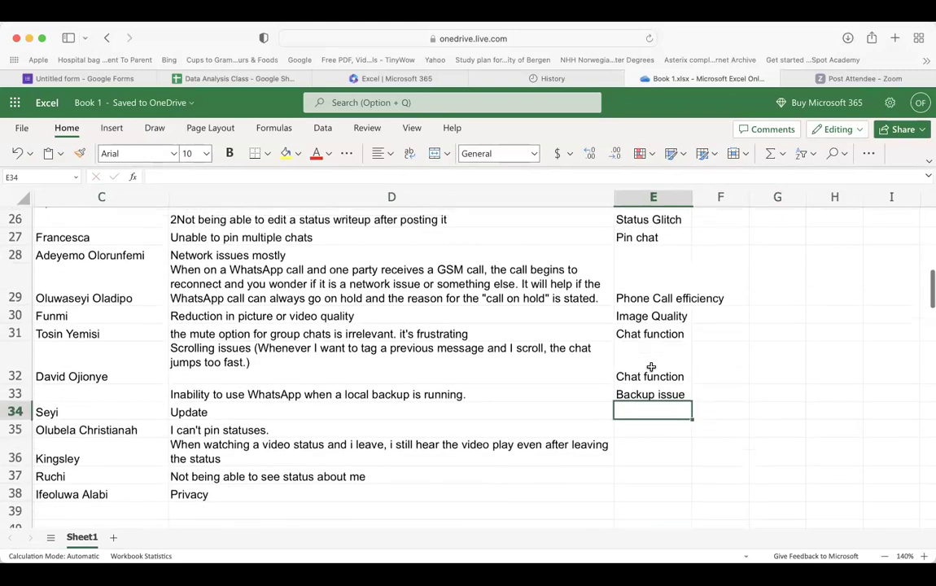
{"action": "type", "text": "Unspecified"}
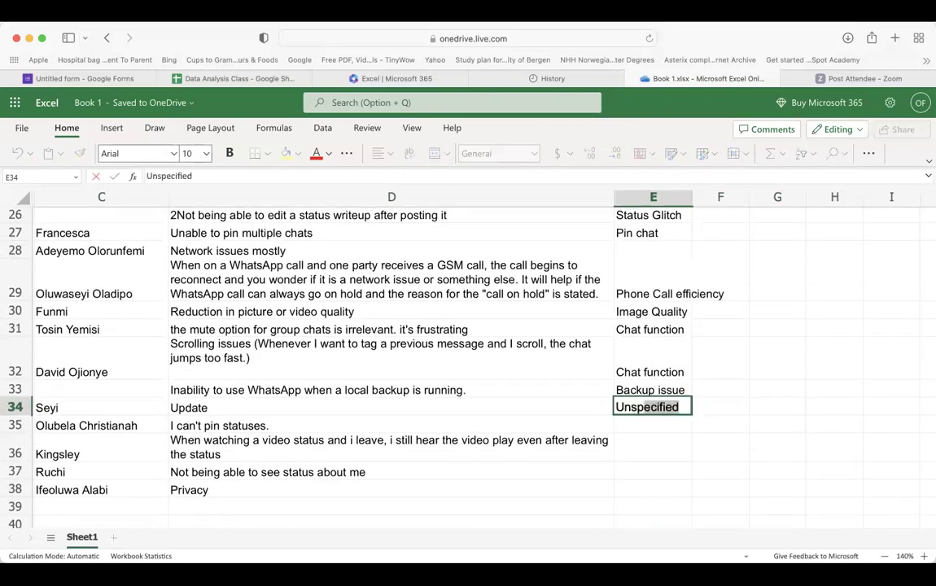
{"action": "key", "text": "Return"}
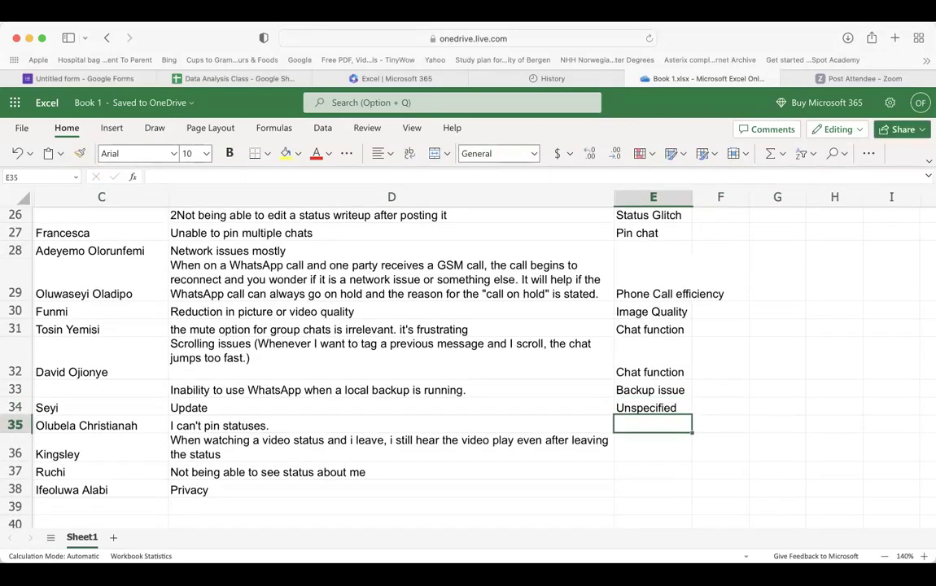
Enter the theme "Status Glitch" in E35 and E36 for the answers about pinning statuses and video status sound continuing.
{"action": "type", "text": "Status Glitch"}
{"action": "key", "text": "Return"}
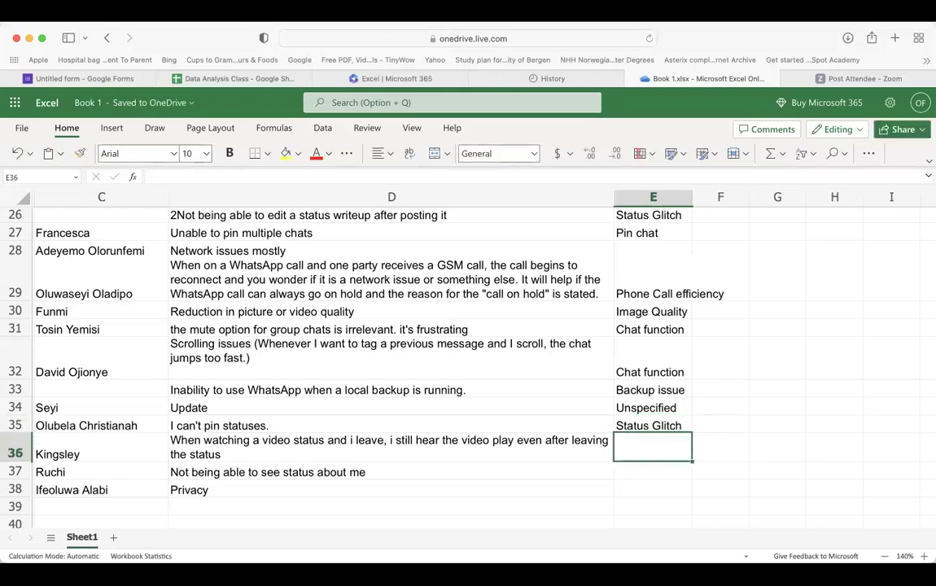
{"action": "scroll", "coordinate": [468, 359], "scroll_direction": "down", "scroll_amount": 3}
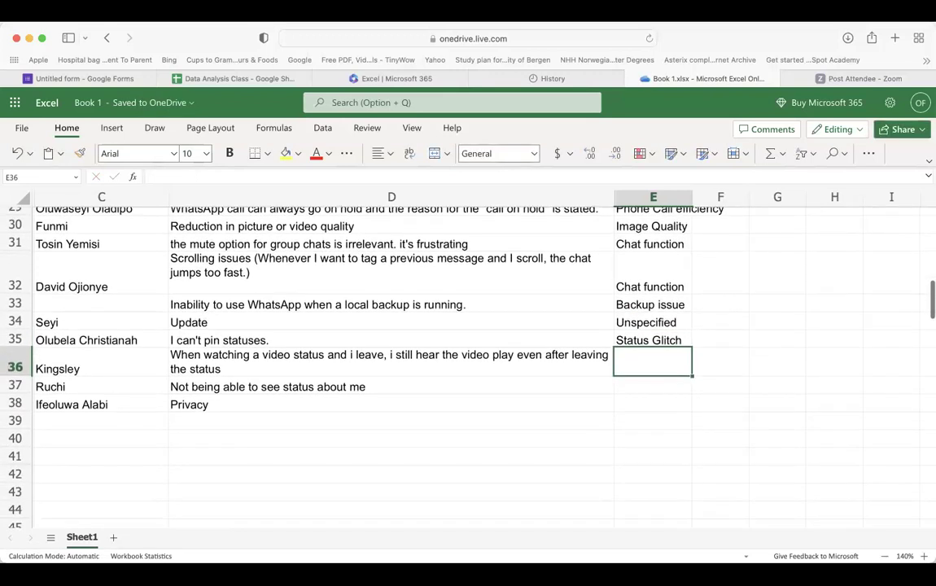
{"action": "type", "text": "Status Glitch"}
{"action": "key", "text": "Return"}
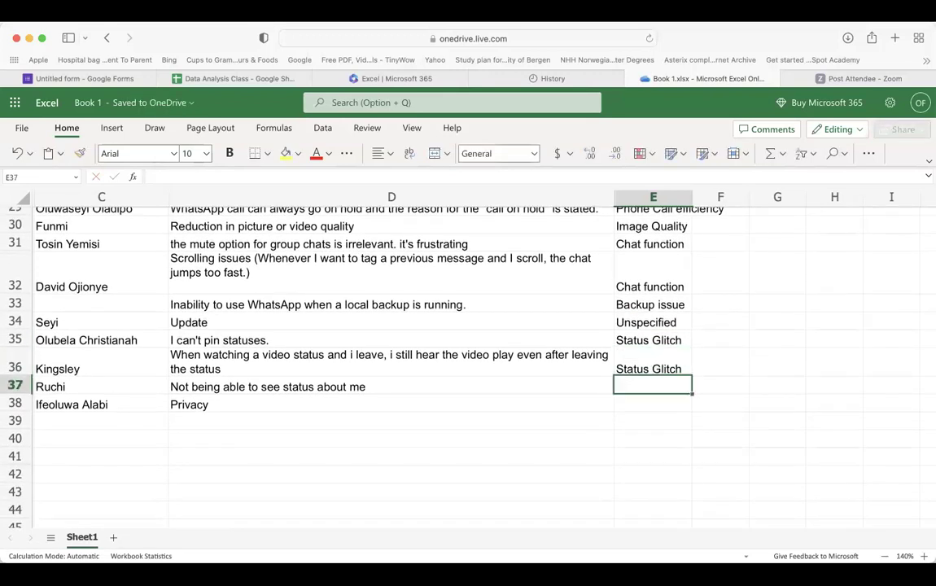
Enter "Status Glitch" in E37 for the answer about seeing statuses and "Unspecified" in E38 for the answer "Privacy".
{"action": "type", "text": "Status Glitch"}
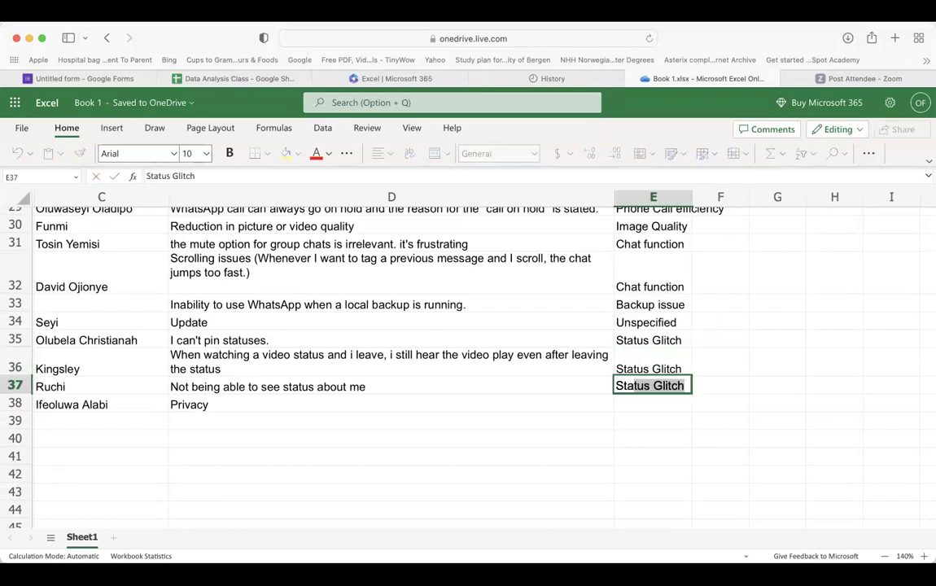
{"action": "key", "text": "Return"}
{"action": "type", "text": "Unspecified"}
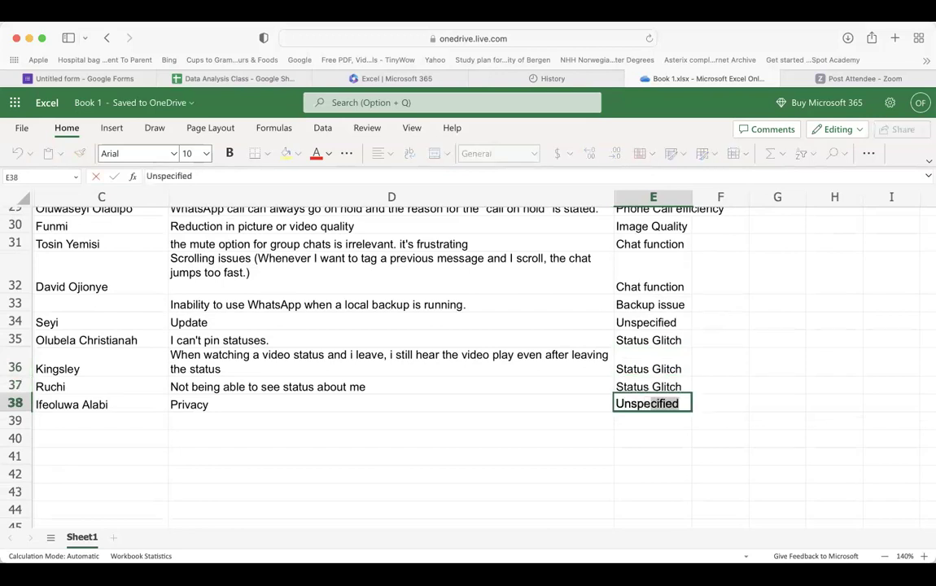
{"action": "left_click", "coordinate": [637, 459]}
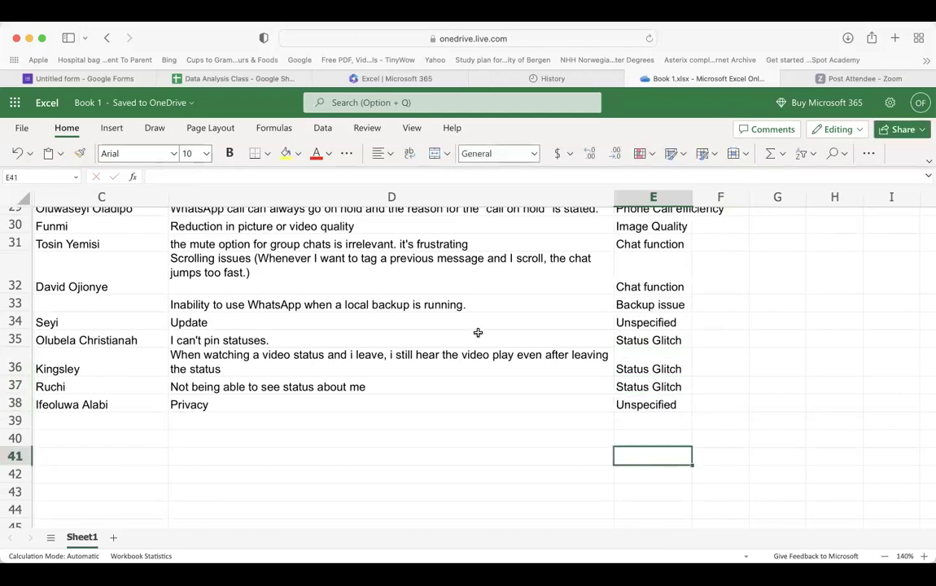
Return to the earlier survey answers to look over the themes assigned in column E.
{"action": "scroll", "coordinate": [485, 341], "scroll_direction": "left", "scroll_amount": 3}
{"action": "key", "text": "super+shift+backslash"}
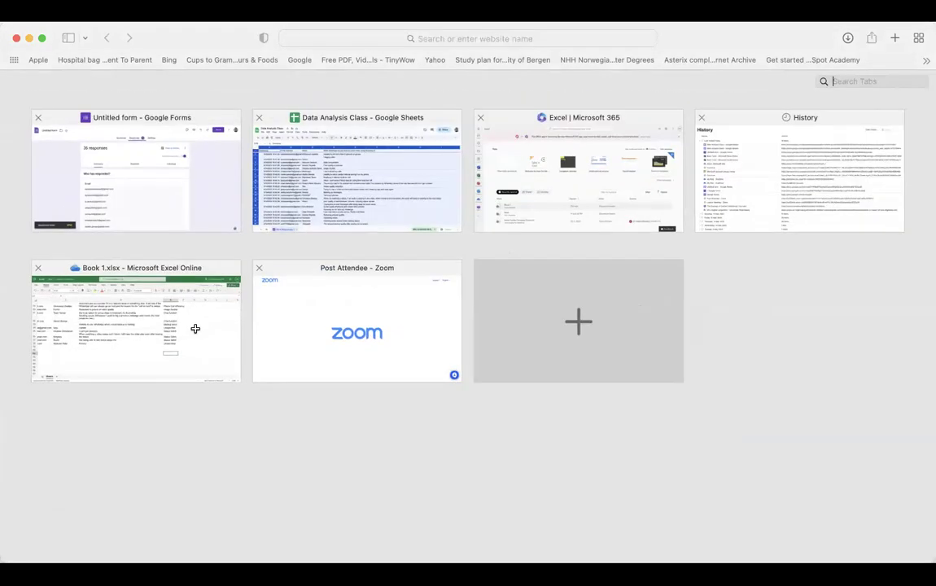
{"action": "left_click", "coordinate": [195, 328]}
{"action": "scroll", "coordinate": [340, 352], "scroll_direction": "up", "scroll_amount": 10}
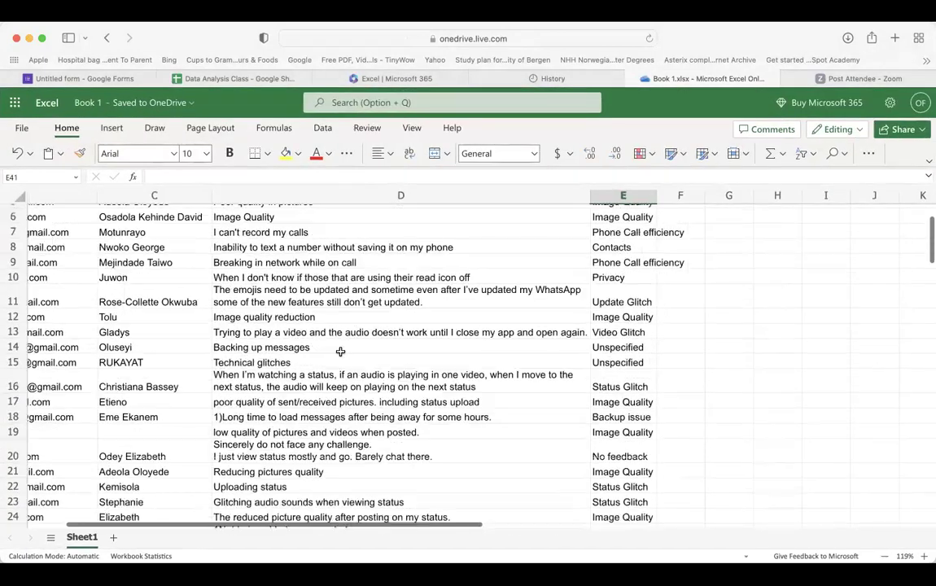
Review the WhatsApp challenge responses in column D against their assigned themes, through the last filled rows.
{"action": "scroll", "coordinate": [340, 352], "scroll_direction": "up", "scroll_amount": 3}
{"action": "scroll", "coordinate": [404, 376], "scroll_direction": "down", "scroll_amount": 4}
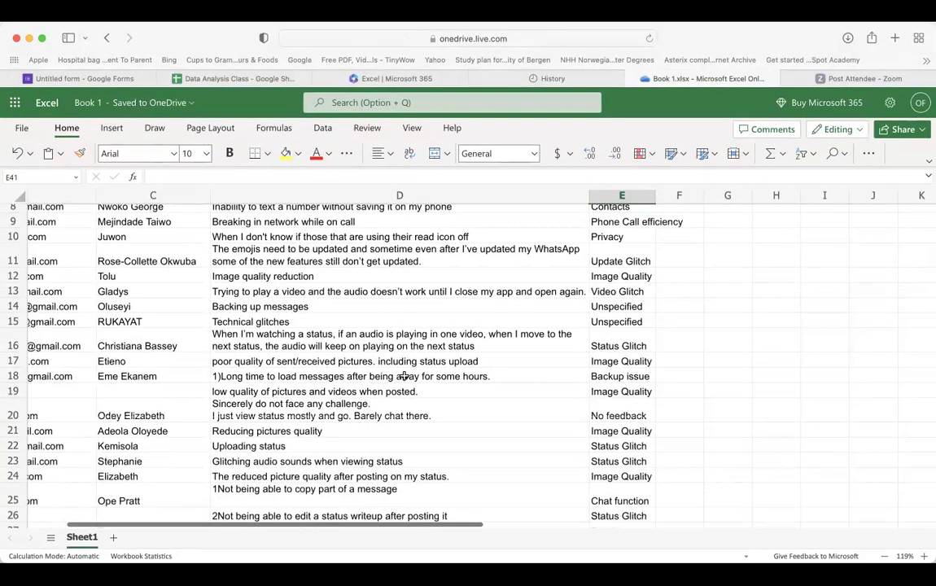
{"action": "scroll", "coordinate": [403, 376], "scroll_direction": "up", "scroll_amount": 3}
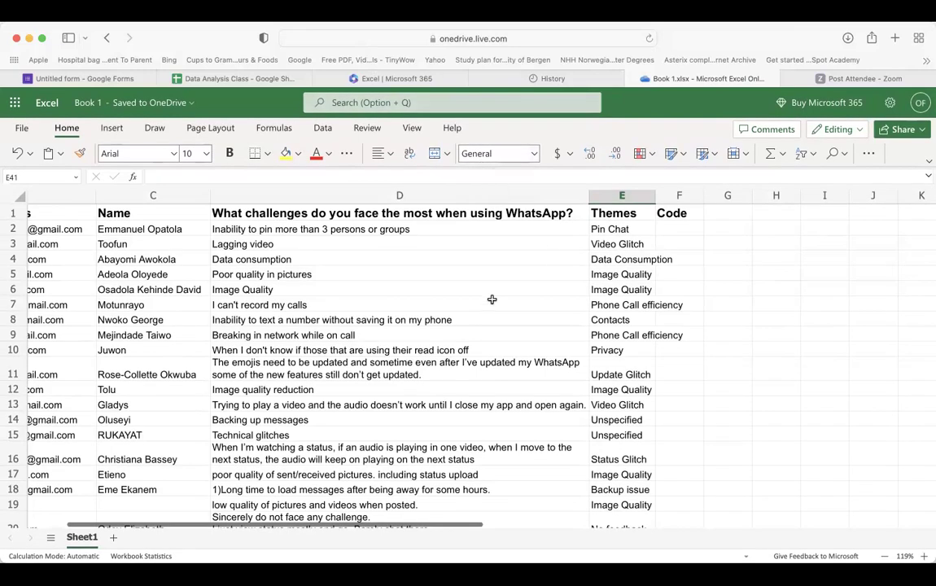
{"action": "scroll", "coordinate": [492, 300], "scroll_direction": "left", "scroll_amount": 2}
{"action": "scroll", "coordinate": [492, 299], "scroll_direction": "down", "scroll_amount": 10}
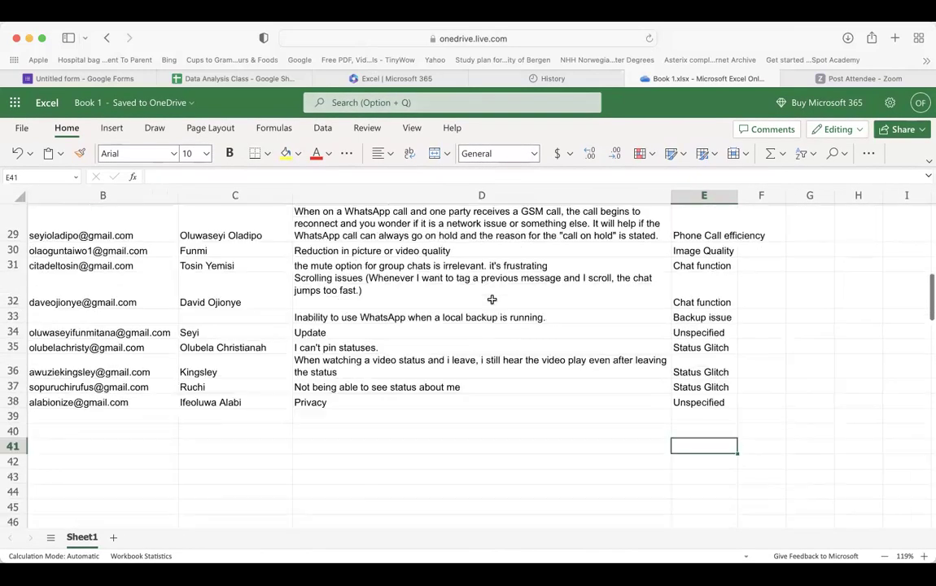
{"action": "scroll", "coordinate": [492, 299], "scroll_direction": "up", "scroll_amount": 10}
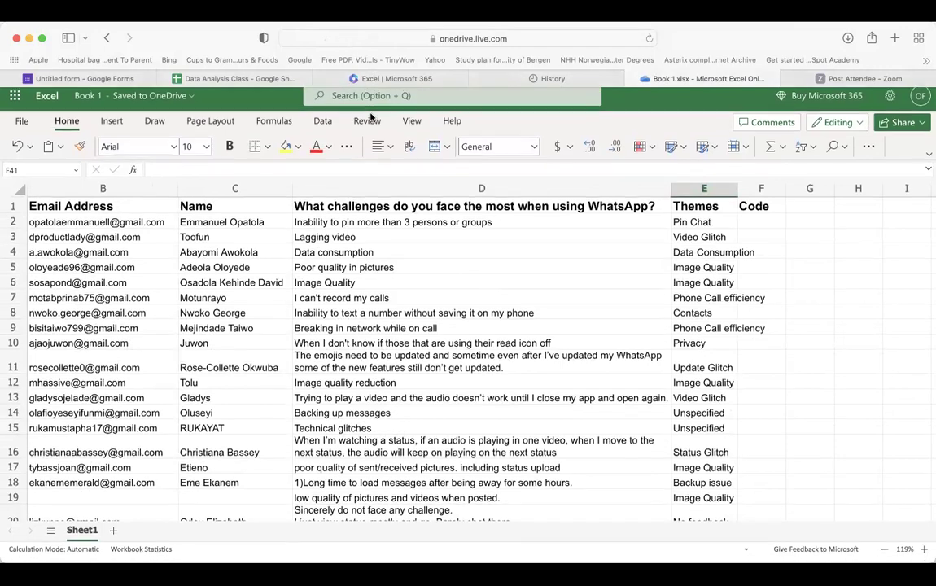
{"action": "scroll", "coordinate": [431, 354], "scroll_direction": "down", "scroll_amount": 10}
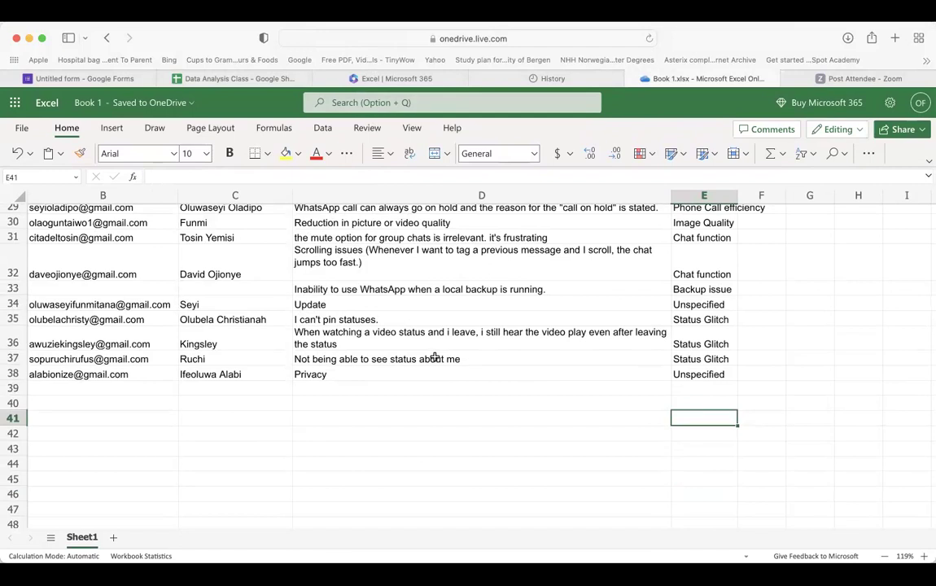
{"action": "scroll", "coordinate": [433, 360], "scroll_direction": "right", "scroll_amount": 3}
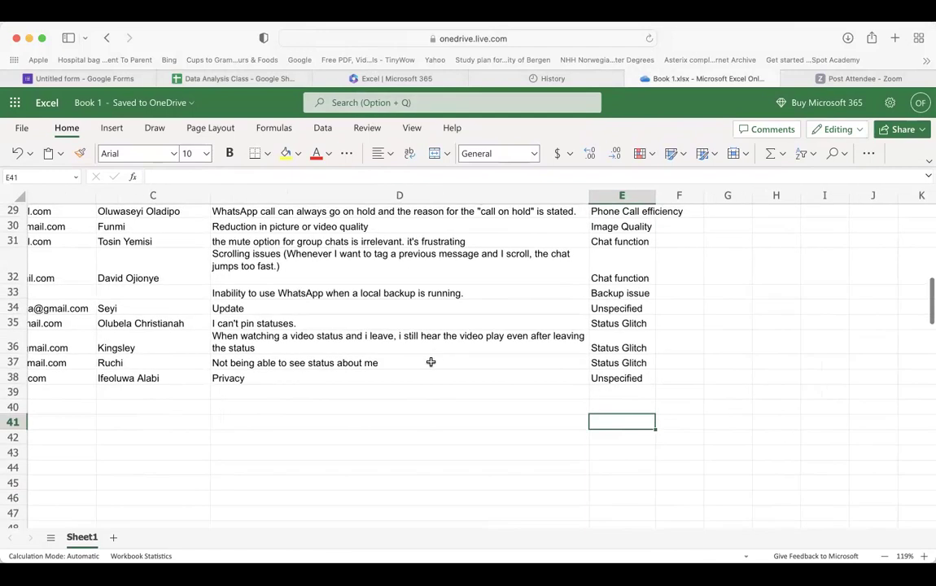
{"action": "left_click", "coordinate": [430, 363]}
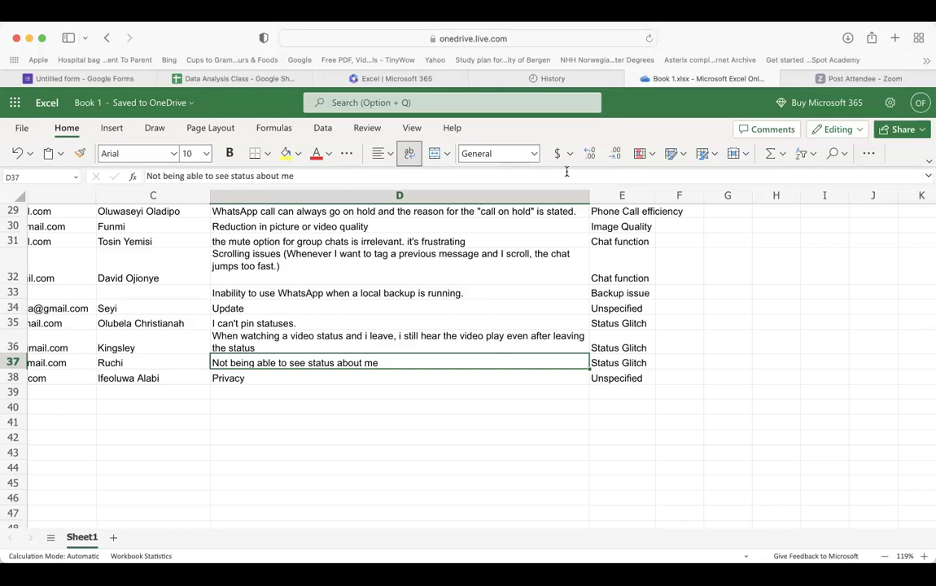
Widen the Themes column E so its longest entries fit within the column.
{"action": "scroll", "coordinate": [565, 334], "scroll_direction": "up", "scroll_amount": 10}
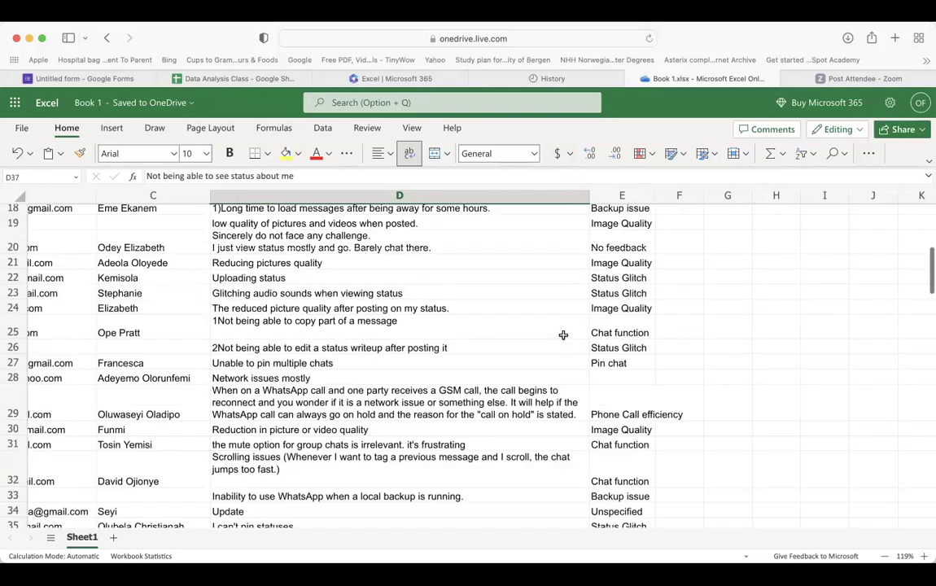
{"action": "left_click_drag", "start_coordinate": [653, 196], "coordinate": [688, 195]}
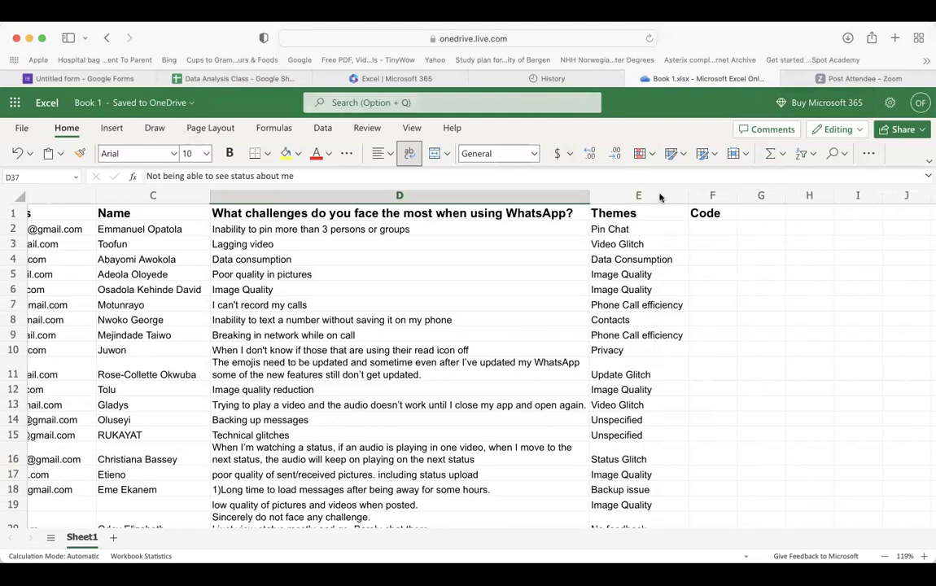
Fill the blank theme in E28 for the "Network issues mostly" response with "Internet Issues".
{"action": "scroll", "coordinate": [648, 346], "scroll_direction": "down", "scroll_amount": 15}
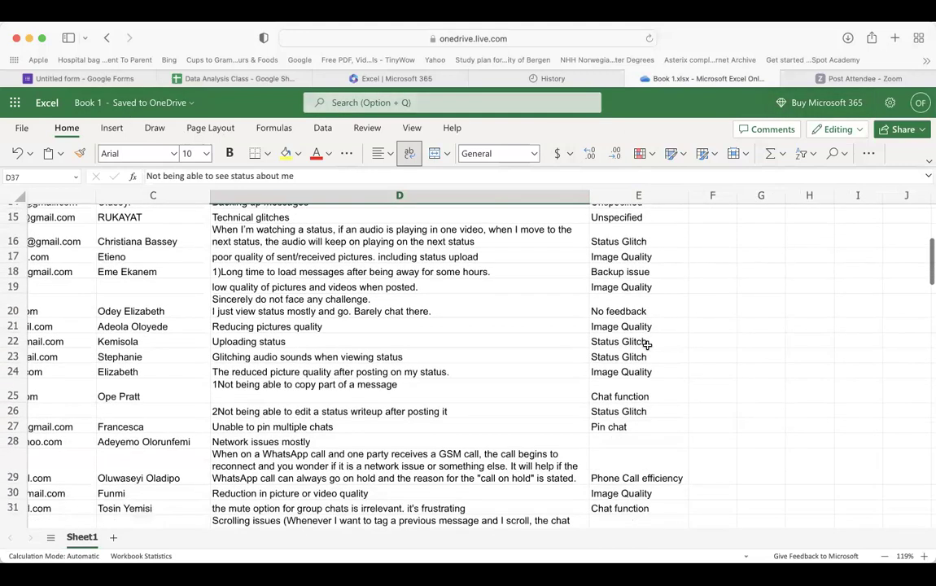
{"action": "scroll", "coordinate": [647, 346], "scroll_direction": "up", "scroll_amount": 5}
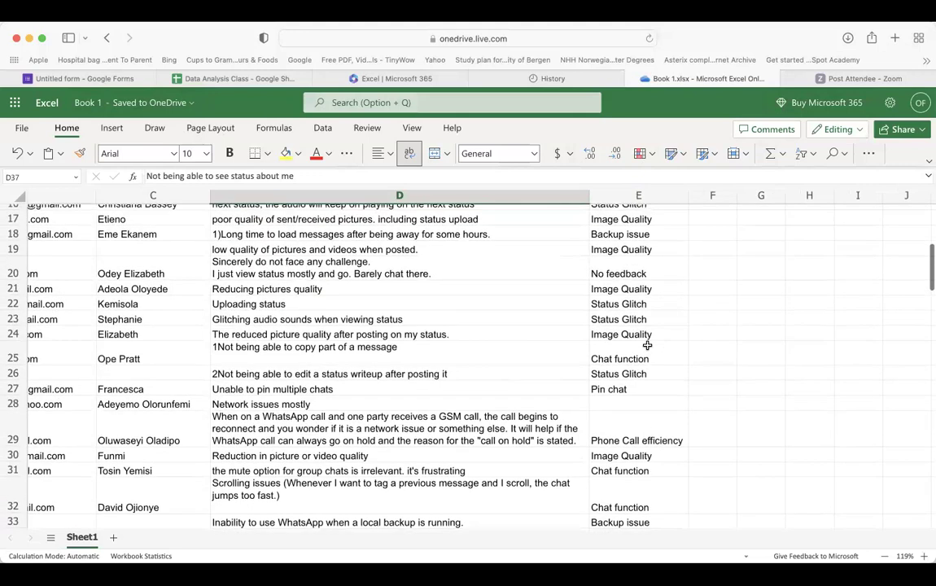
{"action": "left_click", "coordinate": [625, 411]}
{"action": "scroll", "coordinate": [625, 411], "scroll_direction": "down", "scroll_amount": 4}
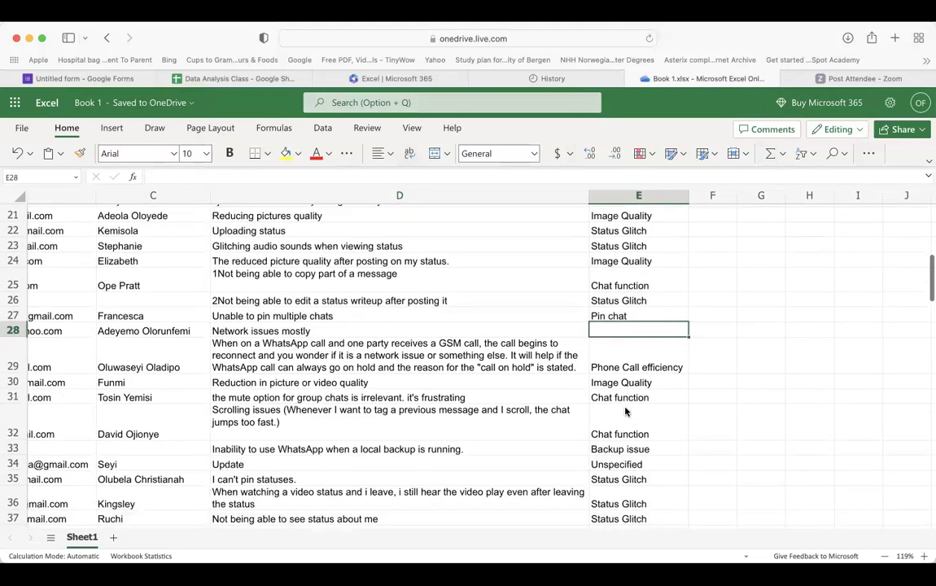
{"action": "scroll", "coordinate": [625, 407], "scroll_direction": "down", "scroll_amount": 2}
{"action": "scroll", "coordinate": [625, 407], "scroll_direction": "up", "scroll_amount": 5}
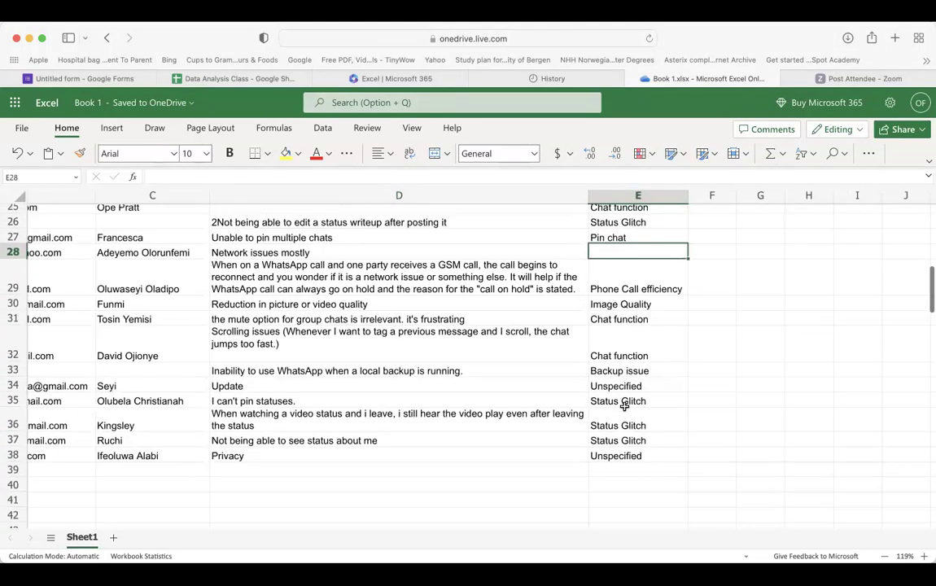
{"action": "scroll", "coordinate": [626, 407], "scroll_direction": "down", "scroll_amount": 2}
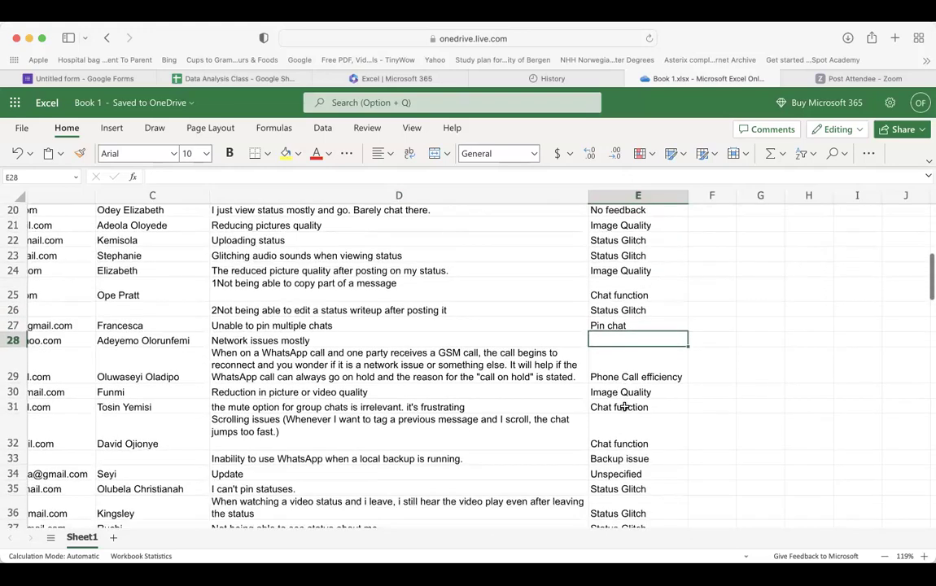
{"action": "scroll", "coordinate": [626, 407], "scroll_direction": "up", "scroll_amount": 6}
{"action": "scroll", "coordinate": [625, 406], "scroll_direction": "down", "scroll_amount": 3}
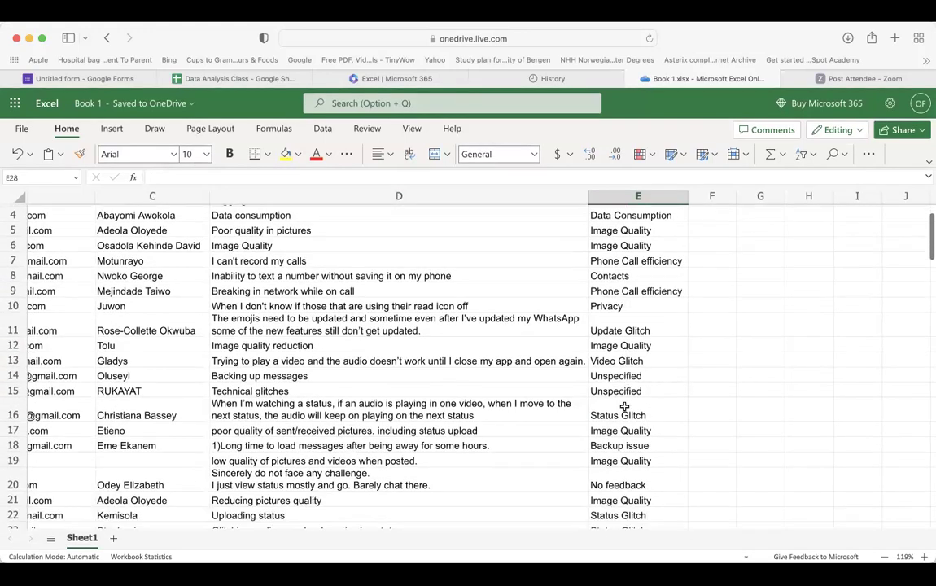
{"action": "scroll", "coordinate": [625, 406], "scroll_direction": "up", "scroll_amount": 3}
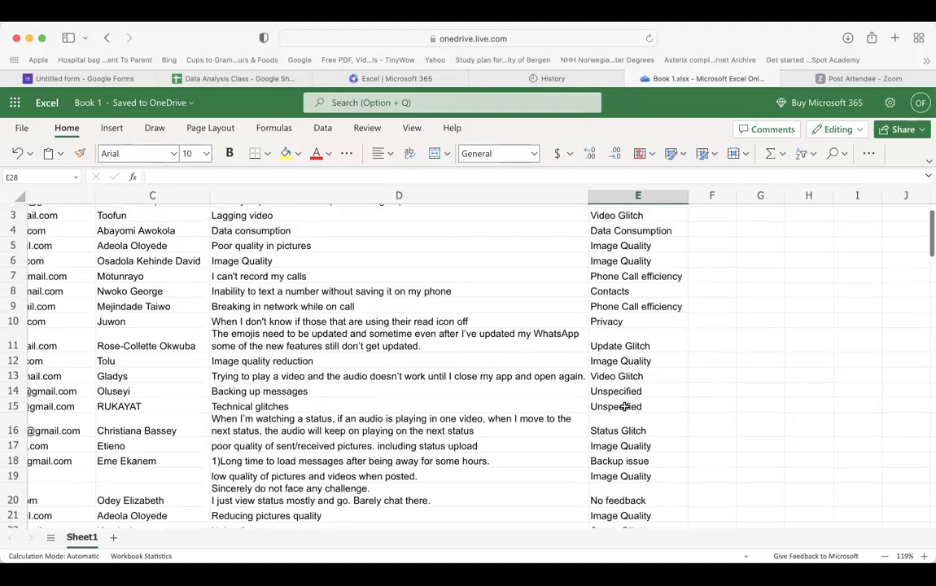
{"action": "scroll", "coordinate": [624, 406], "scroll_direction": "down", "scroll_amount": 5}
{"action": "scroll", "coordinate": [624, 406], "scroll_direction": "down", "scroll_amount": 2}
{"action": "type", "text": "Internet Issues"}
{"action": "left_click", "coordinate": [857, 335]}
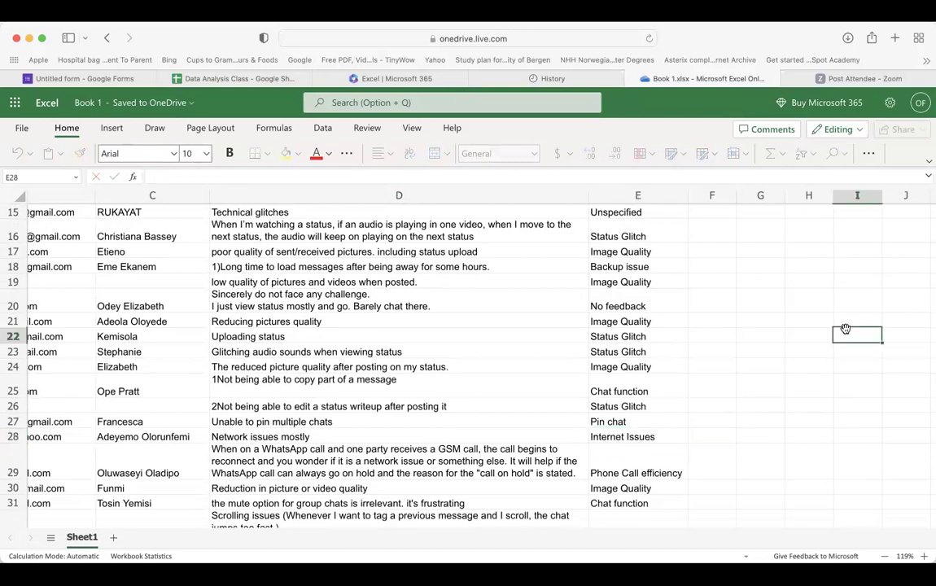
Widen the Code column F to about double its width and select its first empty cell, F2.
{"action": "scroll", "coordinate": [761, 323], "scroll_direction": "up", "scroll_amount": 5}
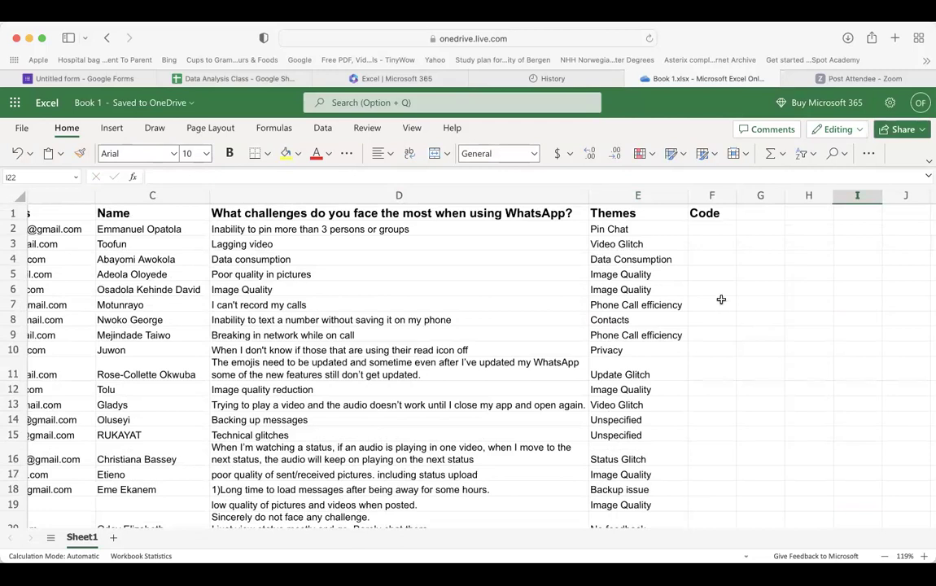
{"action": "left_click_drag", "start_coordinate": [734, 195], "coordinate": [784, 207]}
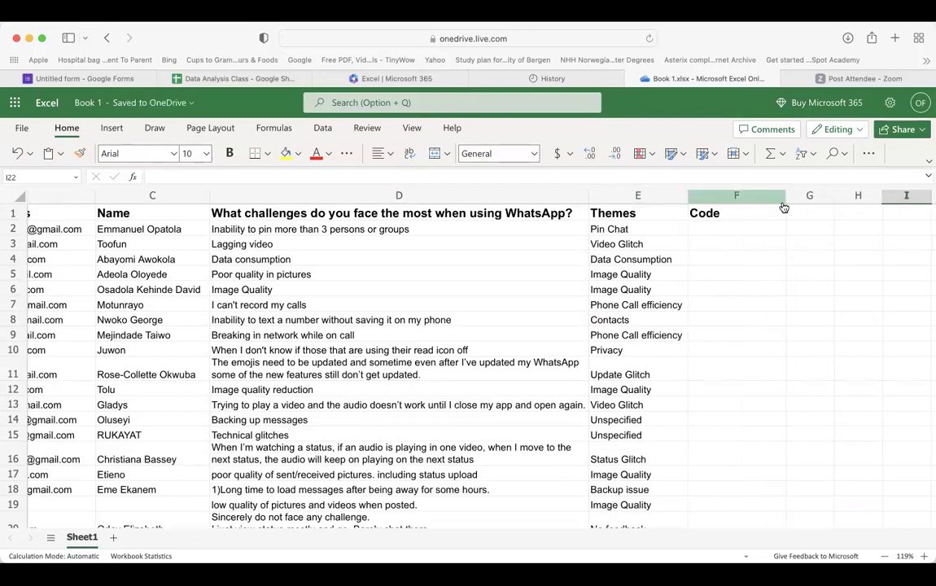
{"action": "left_click", "coordinate": [735, 229]}
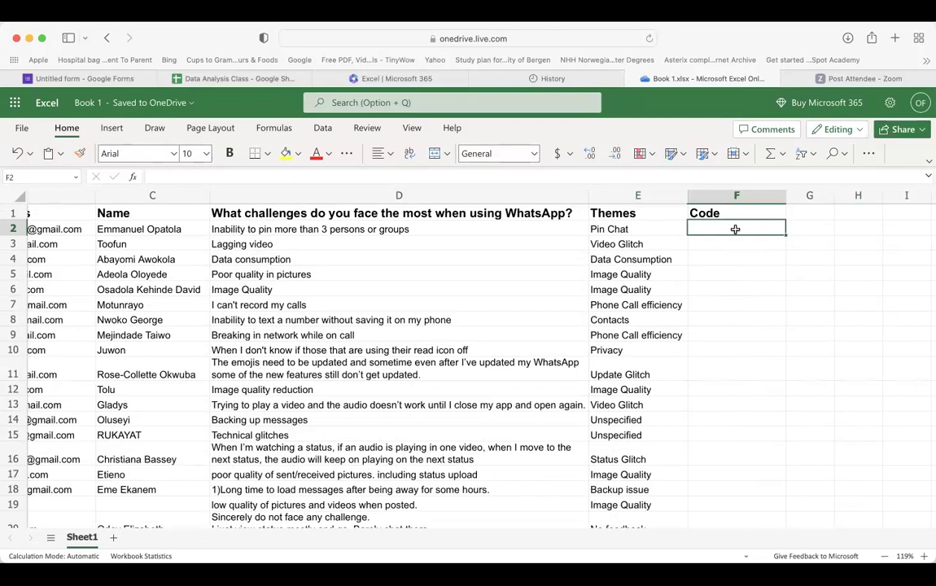
Look over the assigned themes and select the whole list of them, E2 through E38.
{"action": "scroll", "coordinate": [736, 230], "scroll_direction": "down", "scroll_amount": 3}
{"action": "scroll", "coordinate": [735, 230], "scroll_direction": "up", "scroll_amount": 3}
{"action": "scroll", "coordinate": [735, 230], "scroll_direction": "down", "scroll_amount": 5}
{"action": "scroll", "coordinate": [735, 228], "scroll_direction": "up", "scroll_amount": 5}
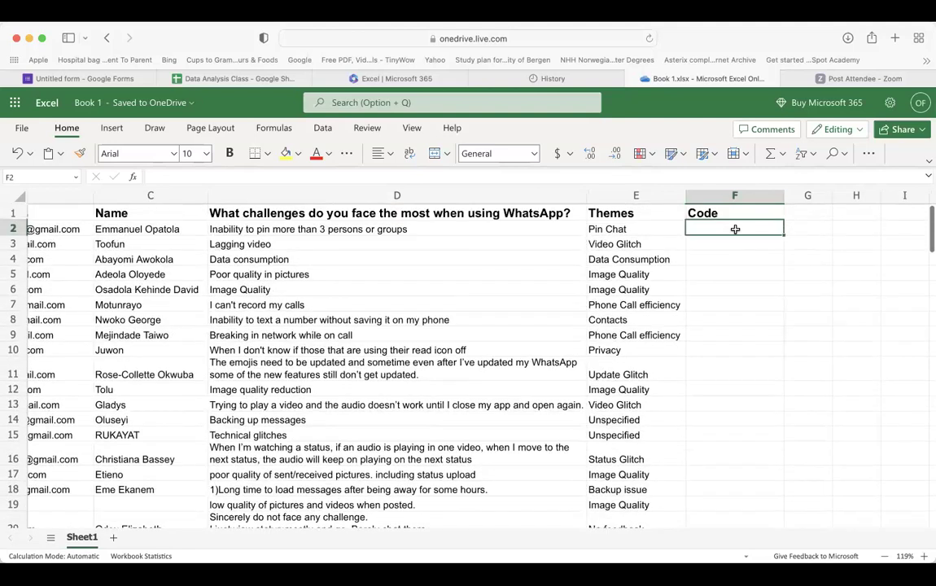
{"action": "left_click", "coordinate": [674, 229]}
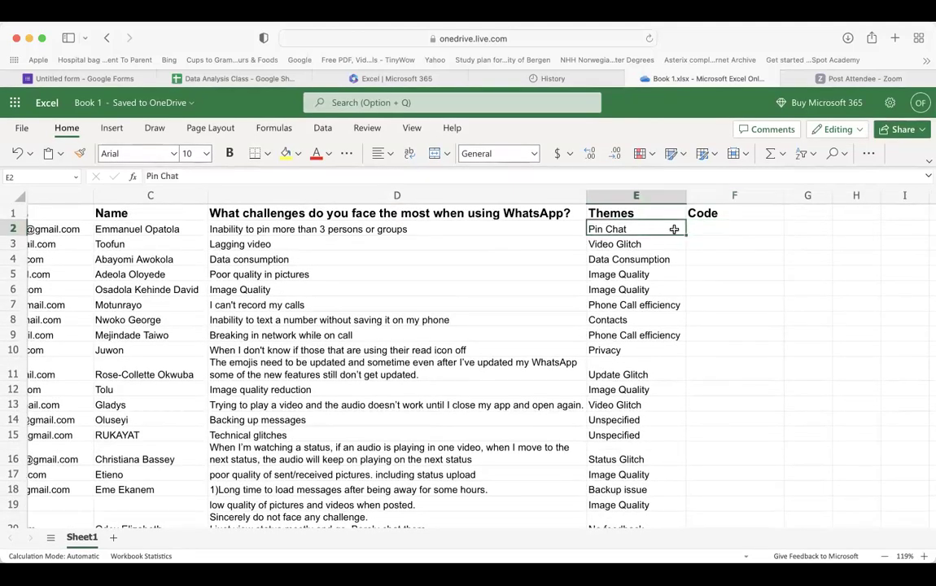
{"action": "left_click_drag", "start_coordinate": [674, 230], "coordinate": [674, 492]}
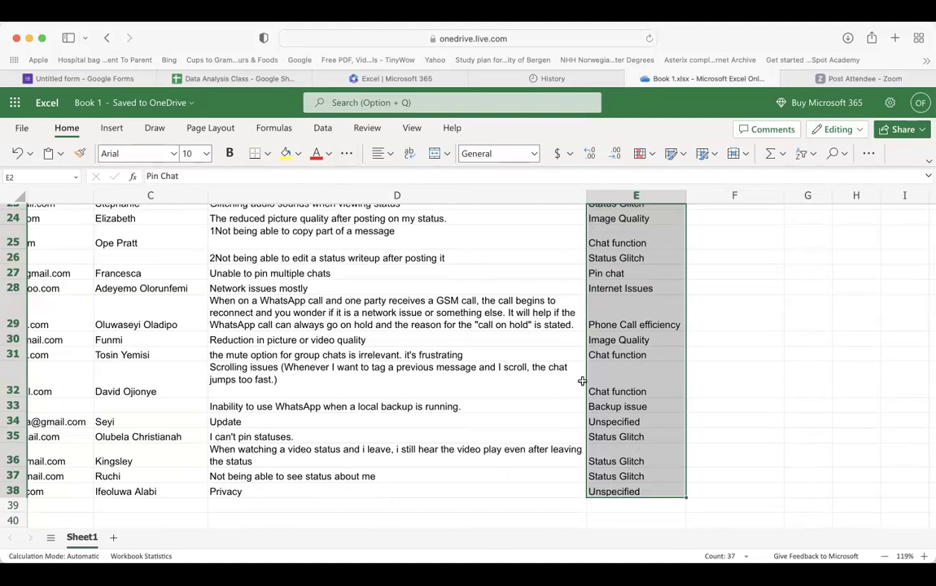
Change the theme in E37 for "Not being able to see status about me" to "Status Feature Improvement".
{"action": "left_click", "coordinate": [561, 446]}
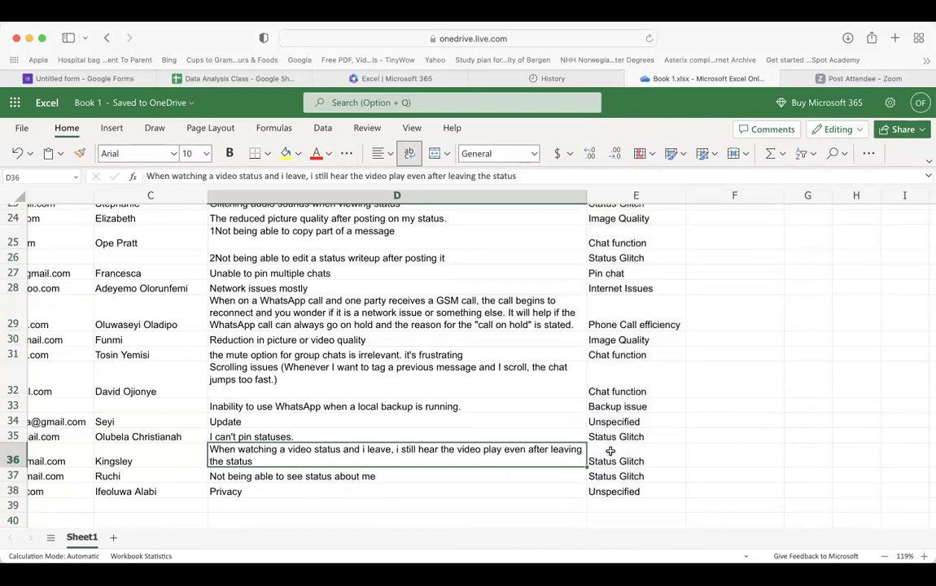
{"action": "scroll", "coordinate": [484, 438], "scroll_direction": "right", "scroll_amount": 2}
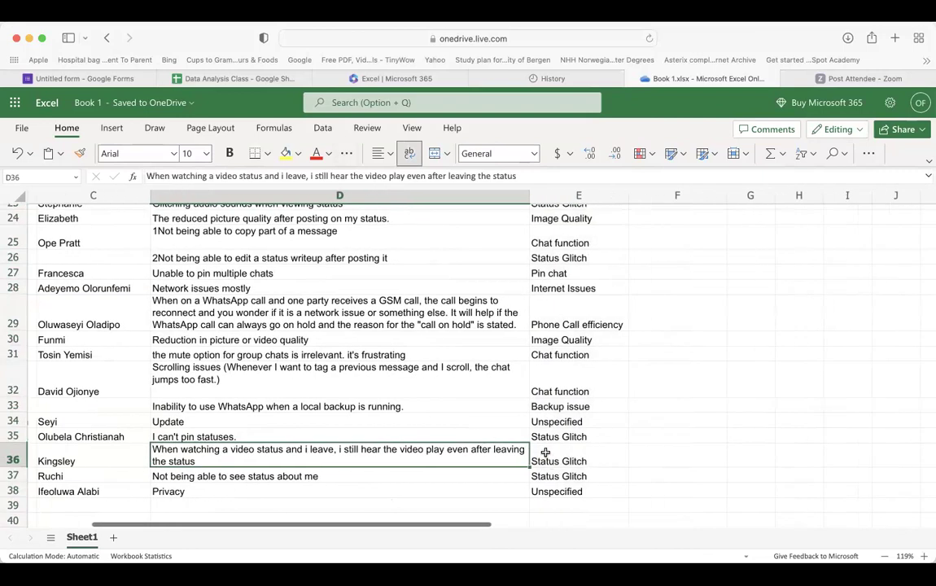
{"action": "left_click", "coordinate": [519, 474]}
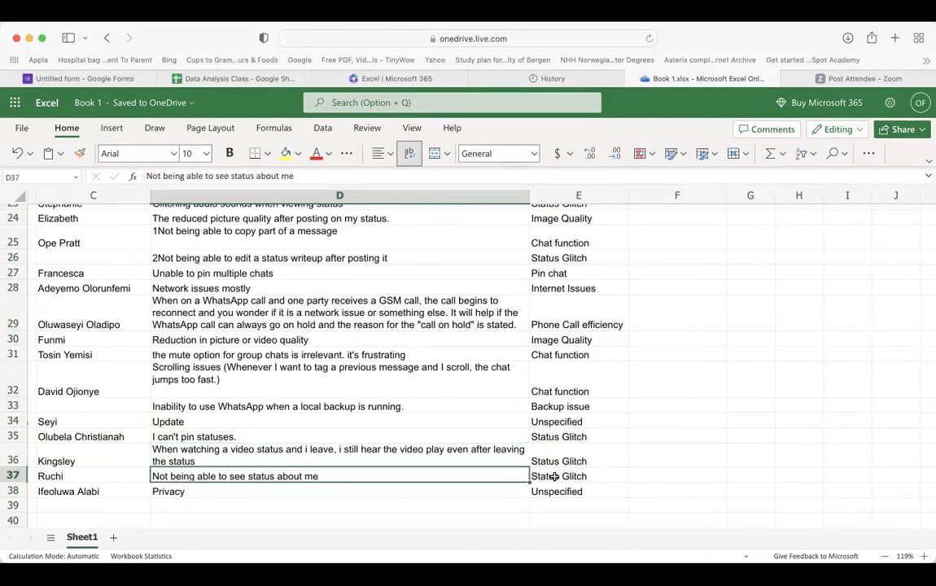
{"action": "left_click", "coordinate": [543, 476]}
{"action": "double_click", "coordinate": [574, 477]}
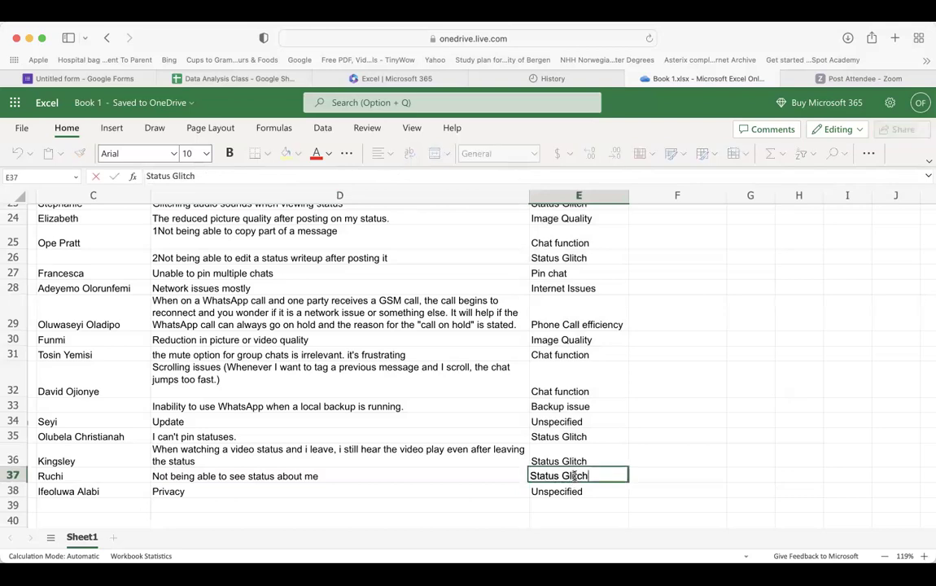
{"action": "double_click", "coordinate": [574, 477]}
{"action": "type", "text": "Feature Improvememnt"}
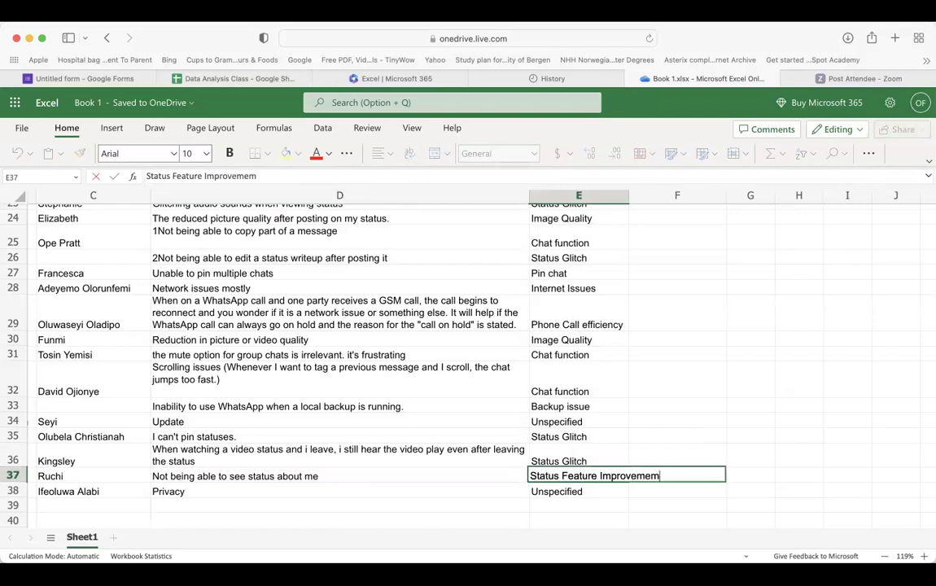
{"action": "key", "text": "BackSpace"}
{"action": "key", "text": "BackSpace"}
{"action": "key", "text": "BackSpace"}
{"action": "type", "text": "nt"}
{"action": "left_click", "coordinate": [633, 403]}
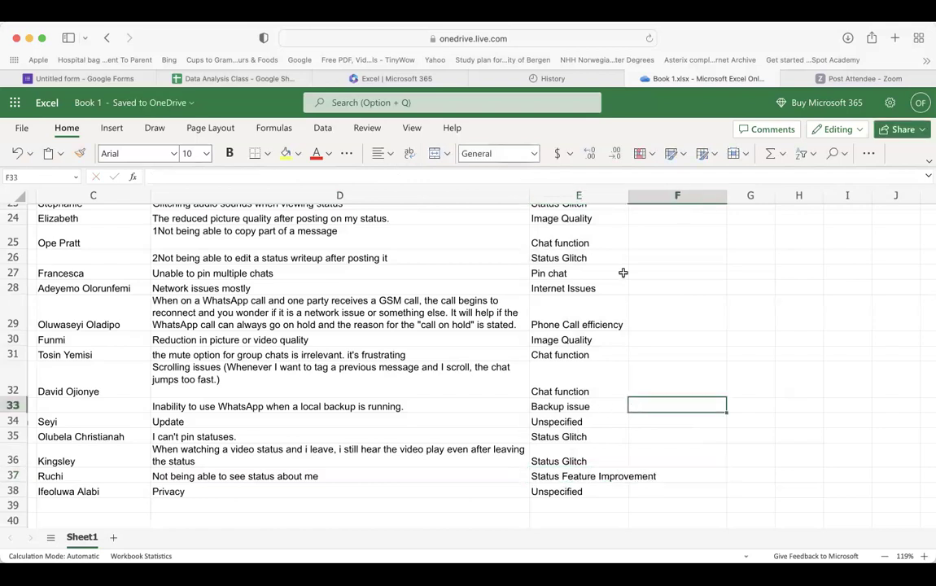
Examine the list of responses and themes from row 1 downward, alongside the empty Code column.
{"action": "scroll", "coordinate": [623, 273], "scroll_direction": "up", "scroll_amount": 8}
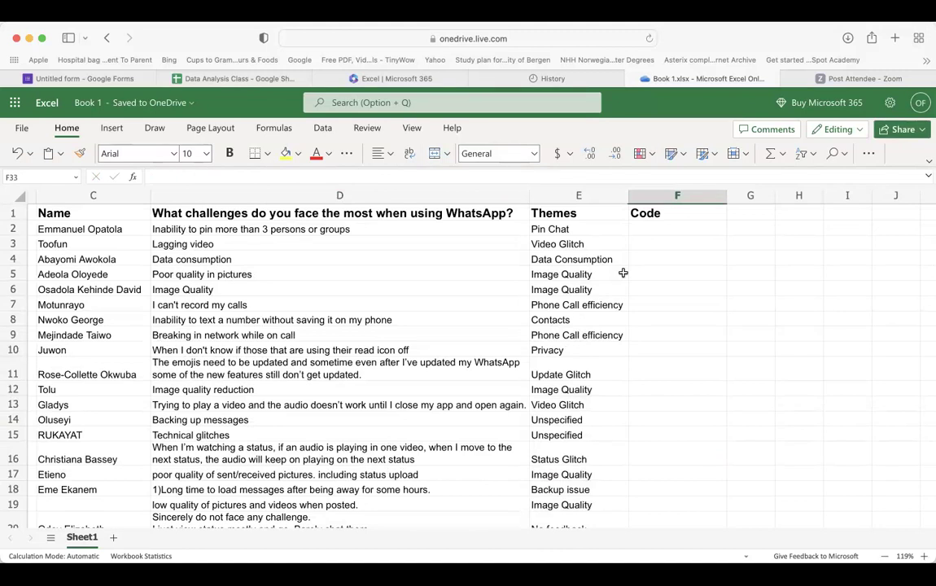
{"action": "scroll", "coordinate": [471, 274], "scroll_direction": "down", "scroll_amount": 2}
{"action": "scroll", "coordinate": [470, 274], "scroll_direction": "up", "scroll_amount": 2}
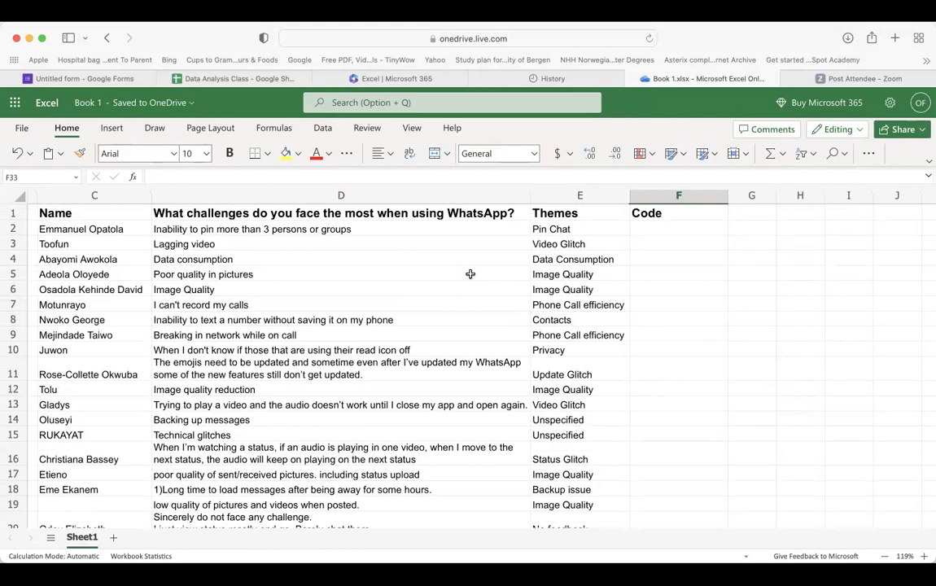
{"action": "scroll", "coordinate": [471, 274], "scroll_direction": "down", "scroll_amount": 5}
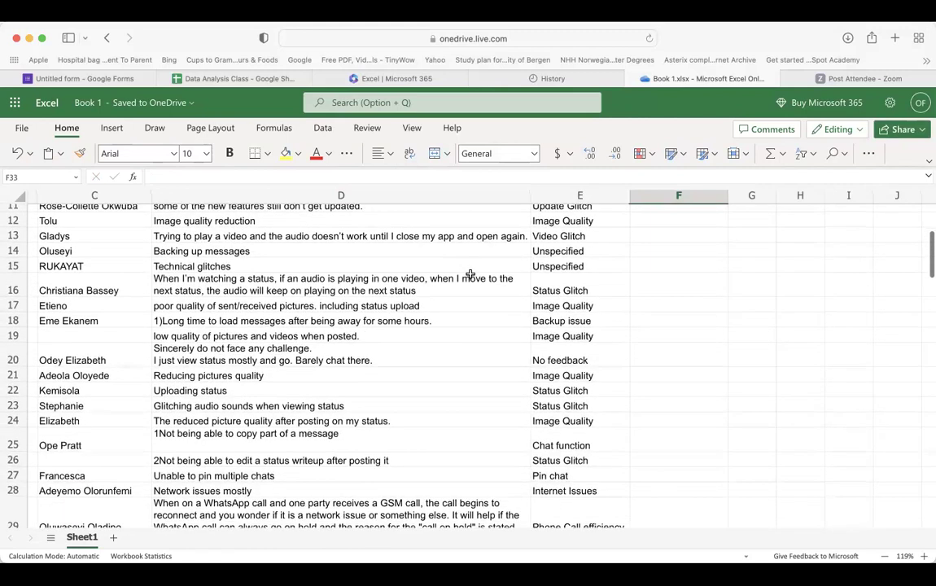
{"action": "scroll", "coordinate": [471, 275], "scroll_direction": "up", "scroll_amount": 2}
{"action": "scroll", "coordinate": [471, 274], "scroll_direction": "down", "scroll_amount": 2}
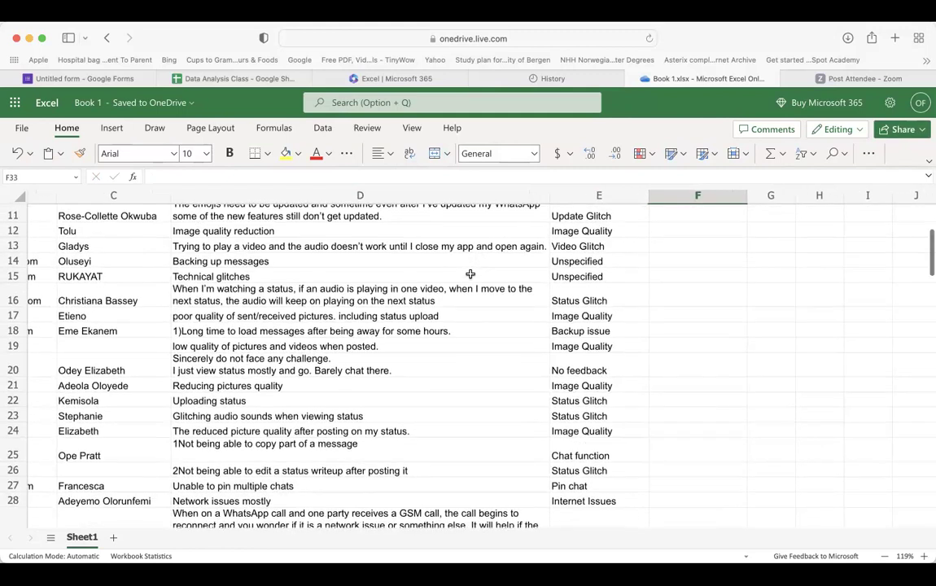
{"action": "scroll", "coordinate": [470, 275], "scroll_direction": "up", "scroll_amount": 5}
{"action": "scroll", "coordinate": [470, 275], "scroll_direction": "up", "scroll_amount": 2}
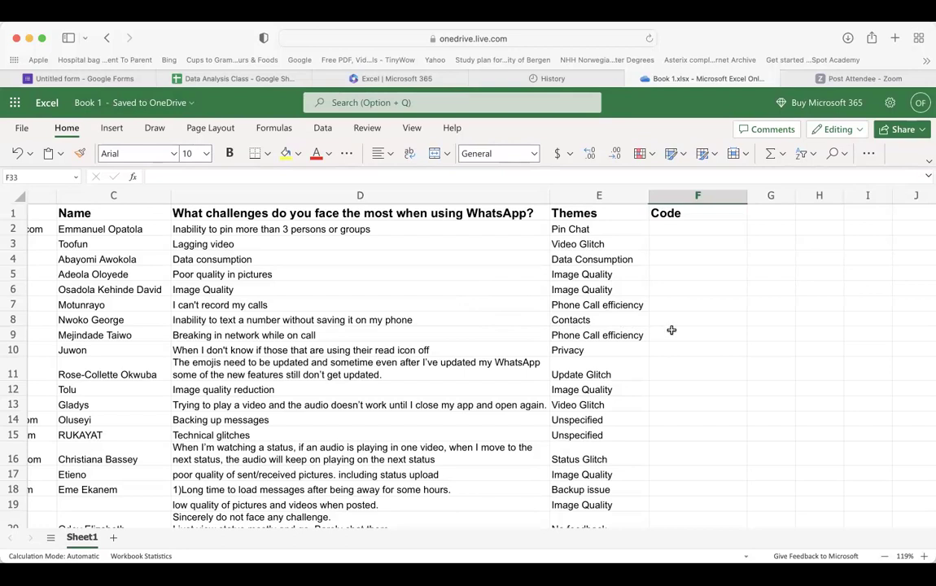
{"action": "scroll", "coordinate": [672, 330], "scroll_direction": "down", "scroll_amount": 1}
{"action": "scroll", "coordinate": [672, 329], "scroll_direction": "up", "scroll_amount": 1}
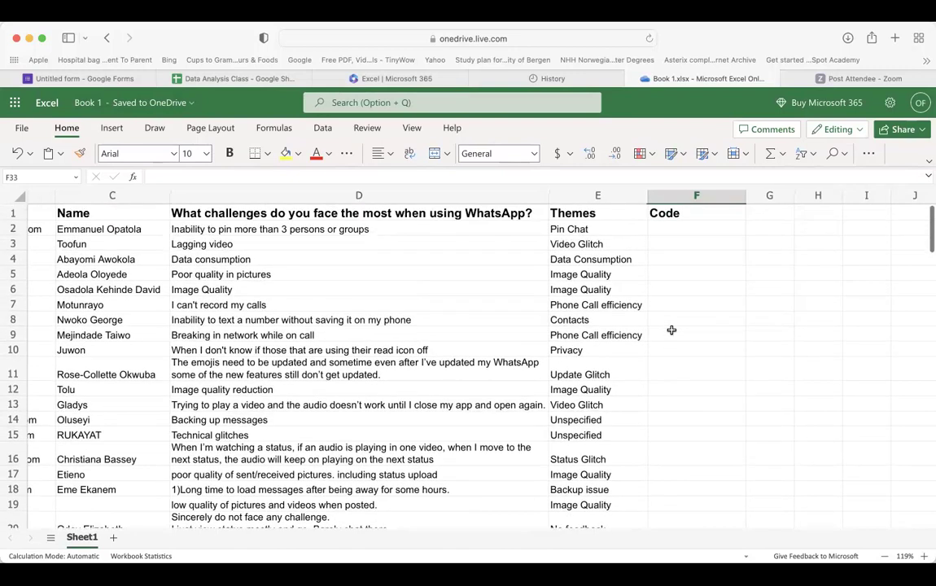
Look over the themes in column E, from Pin Chat downward, against the empty Code column.
{"action": "left_click", "coordinate": [667, 229]}
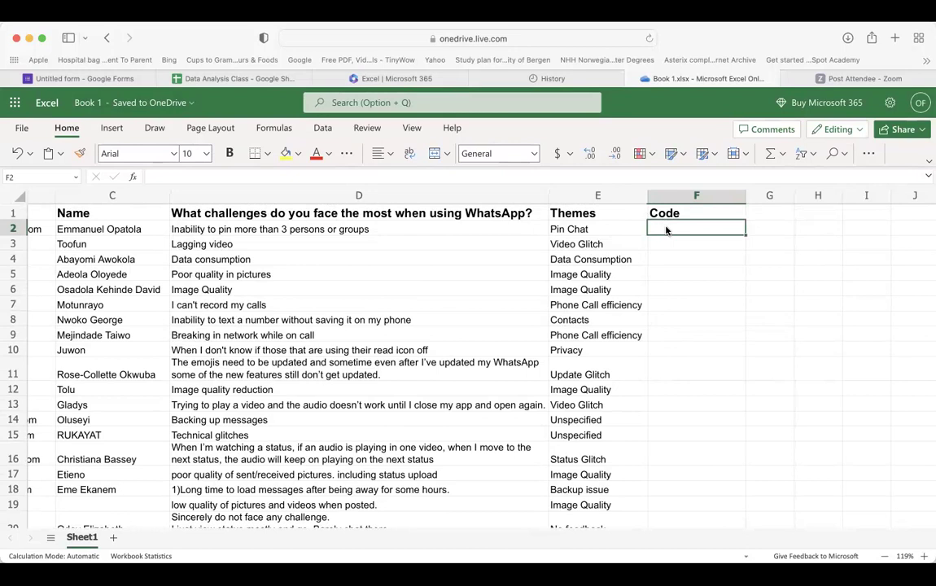
{"action": "left_click", "coordinate": [569, 229]}
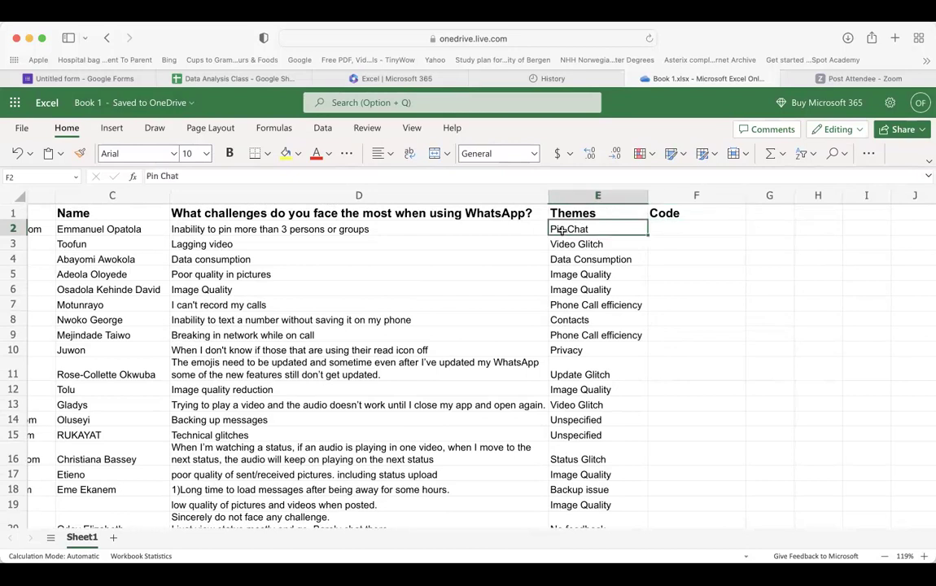
{"action": "left_click", "coordinate": [665, 229]}
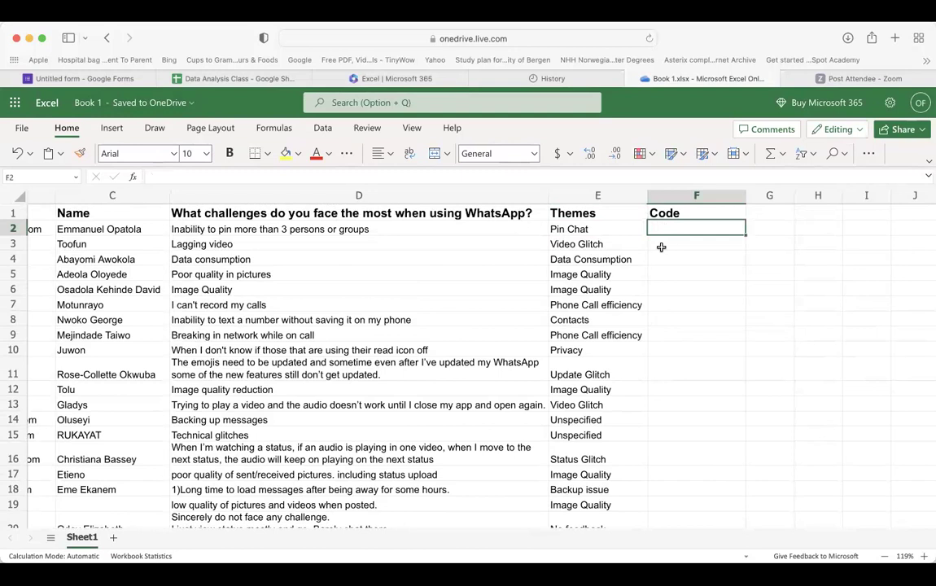
{"action": "left_click", "coordinate": [565, 229]}
{"action": "left_click", "coordinate": [567, 335]}
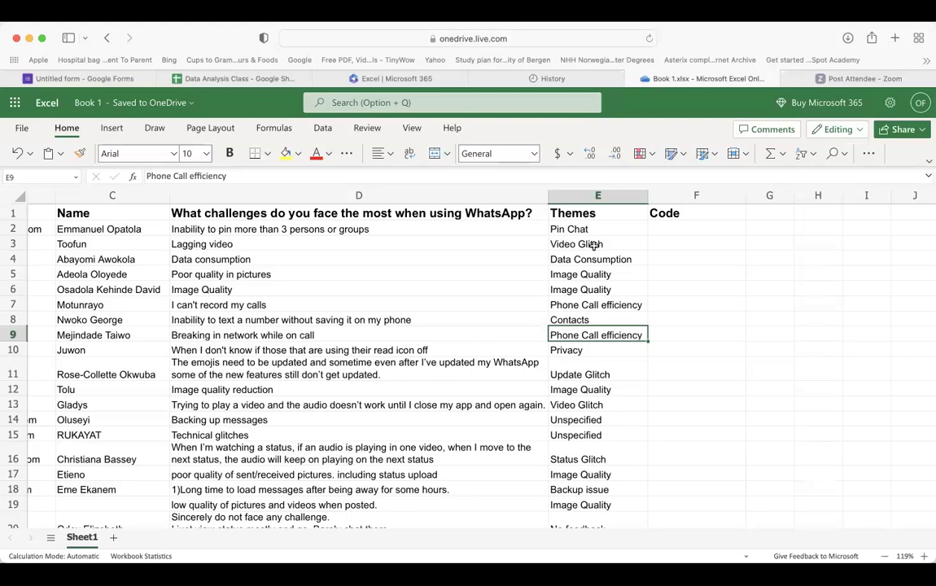
{"action": "scroll", "coordinate": [601, 428], "scroll_direction": "down", "scroll_amount": 5}
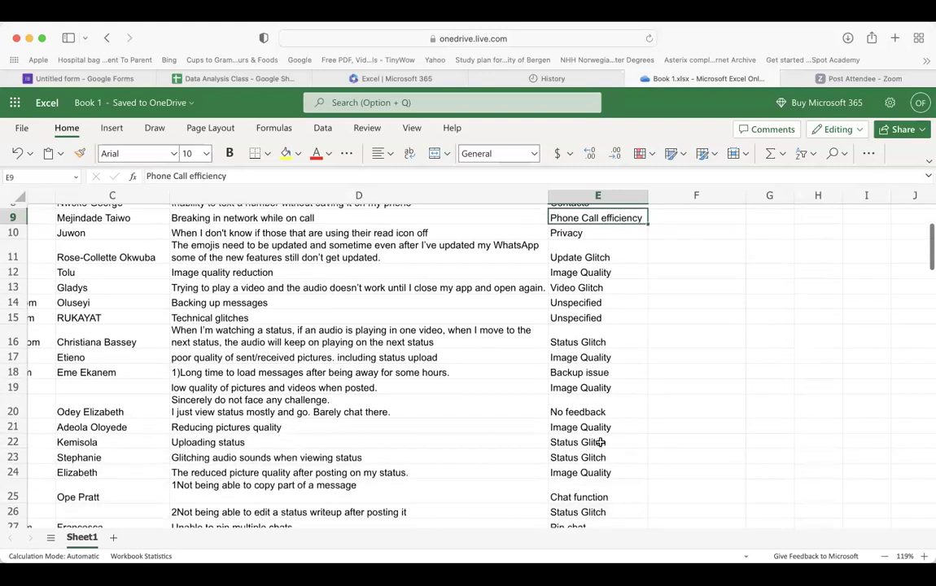
{"action": "scroll", "coordinate": [601, 442], "scroll_direction": "down", "scroll_amount": 3}
{"action": "scroll", "coordinate": [601, 443], "scroll_direction": "up", "scroll_amount": 8}
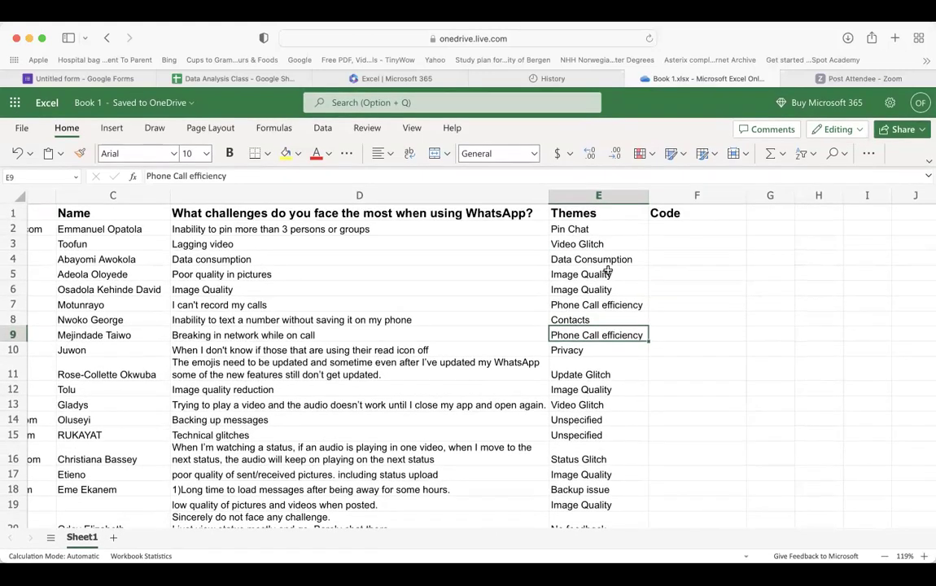
Copy the themes from E2 through E38 into A1 of a new sheet and widen column A to fit them.
{"action": "left_click_drag", "start_coordinate": [599, 228], "coordinate": [600, 448]}
{"action": "key", "text": "super+c"}
{"action": "key", "text": "shift+F11"}
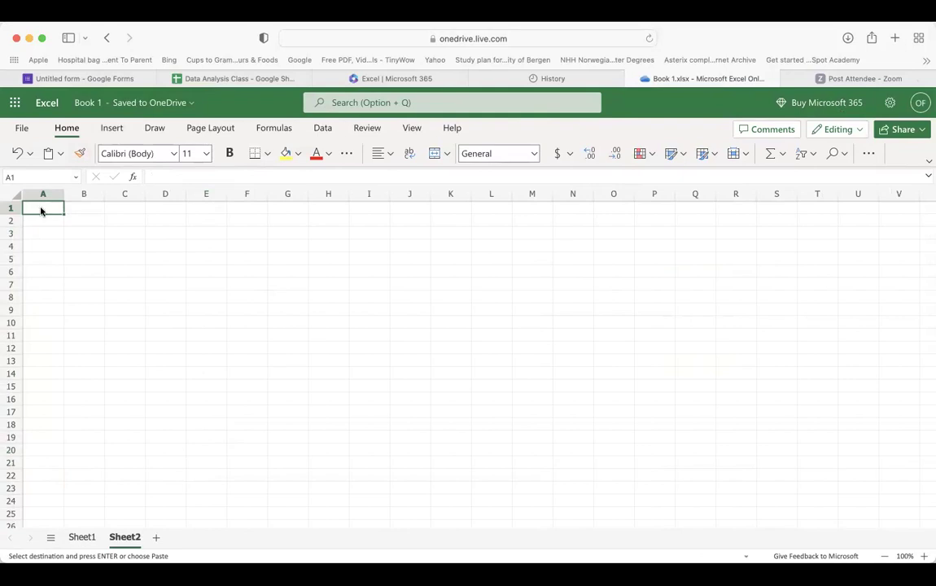
{"action": "key", "text": "super+v"}
{"action": "left_click_drag", "start_coordinate": [62, 194], "coordinate": [128, 193]}
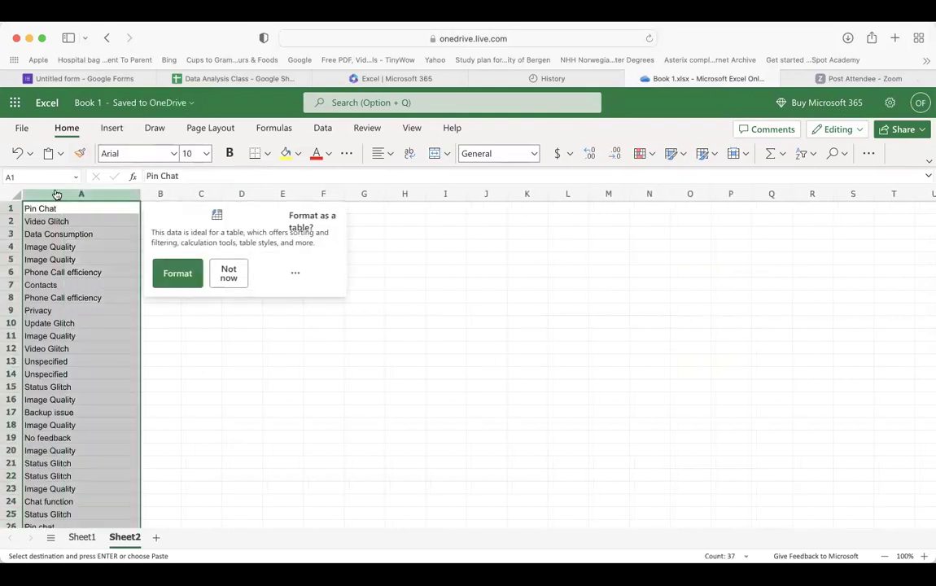
Search the available commands for "remove" and "duplicate".
{"action": "left_click", "coordinate": [334, 102]}
{"action": "type", "text": "re"}
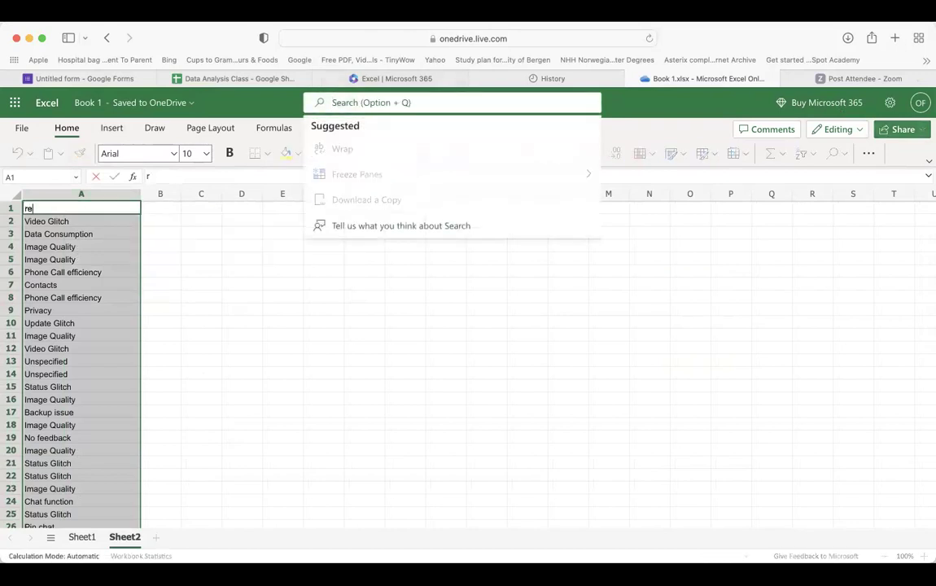
{"action": "type", "text": "move du"}
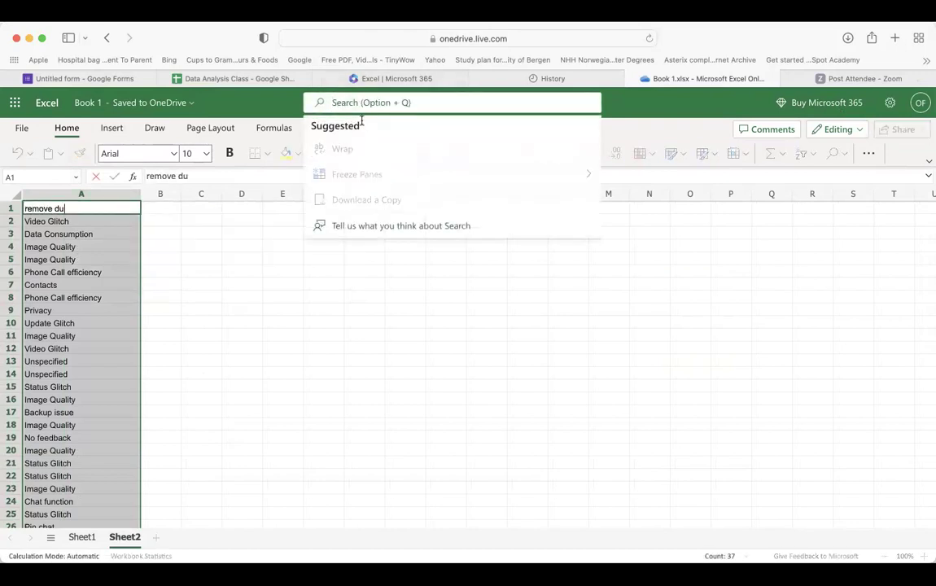
{"action": "type", "text": "remove"}
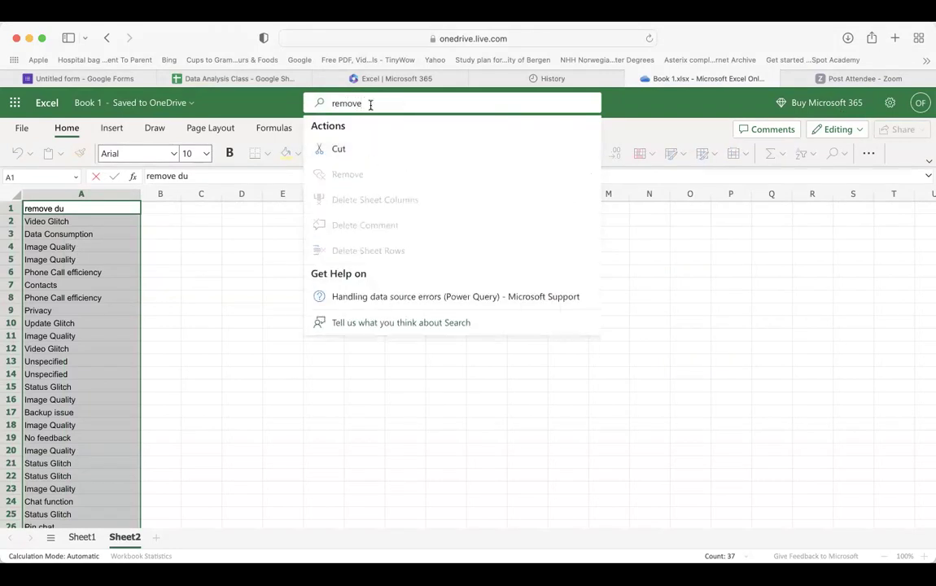
{"action": "key", "text": "BackSpace"}
{"action": "key", "text": "BackSpace"}
{"action": "key", "text": "BackSpace"}
{"action": "key", "text": "BackSpace"}
{"action": "key", "text": "BackSpace"}
{"action": "key", "text": "BackSpace"}
{"action": "type", "text": "dupli"}
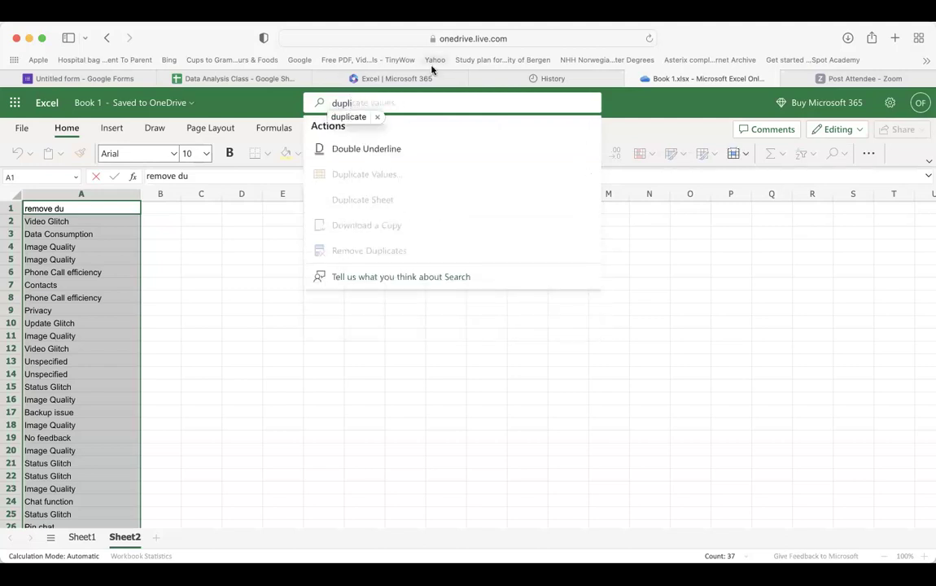
{"action": "type", "text": "cate"}
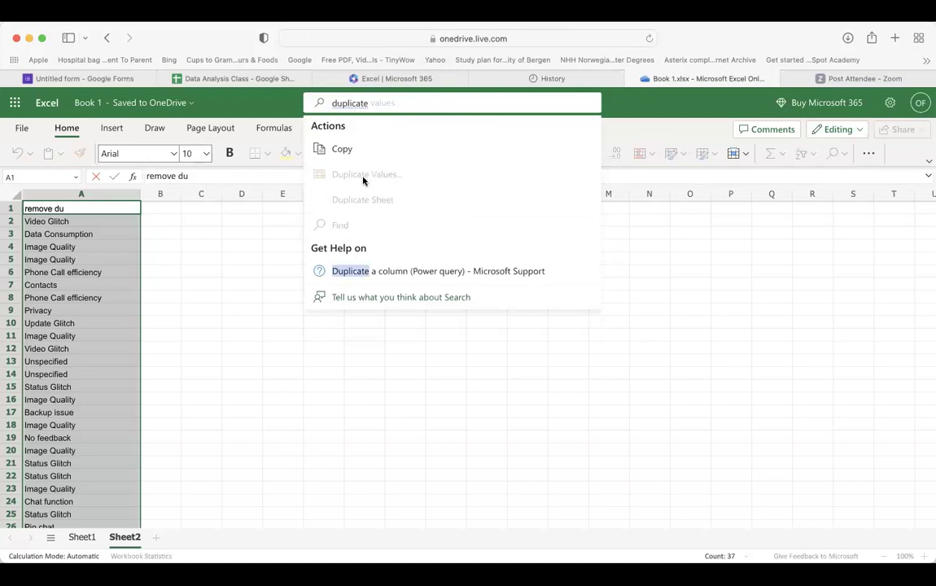
{"action": "key", "text": "Escape"}
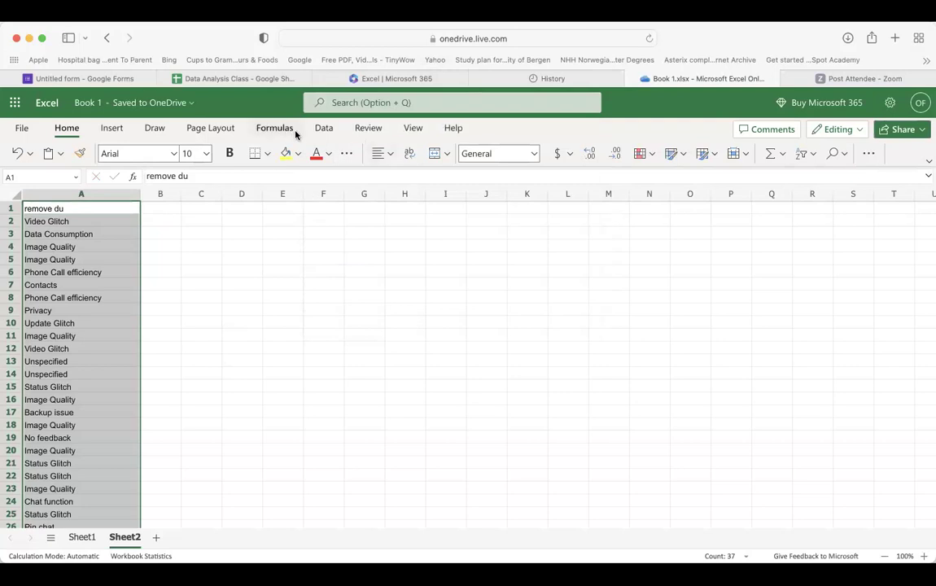
Try to remove the duplicate themes from column A of Sheet2.
{"action": "left_click", "coordinate": [323, 128]}
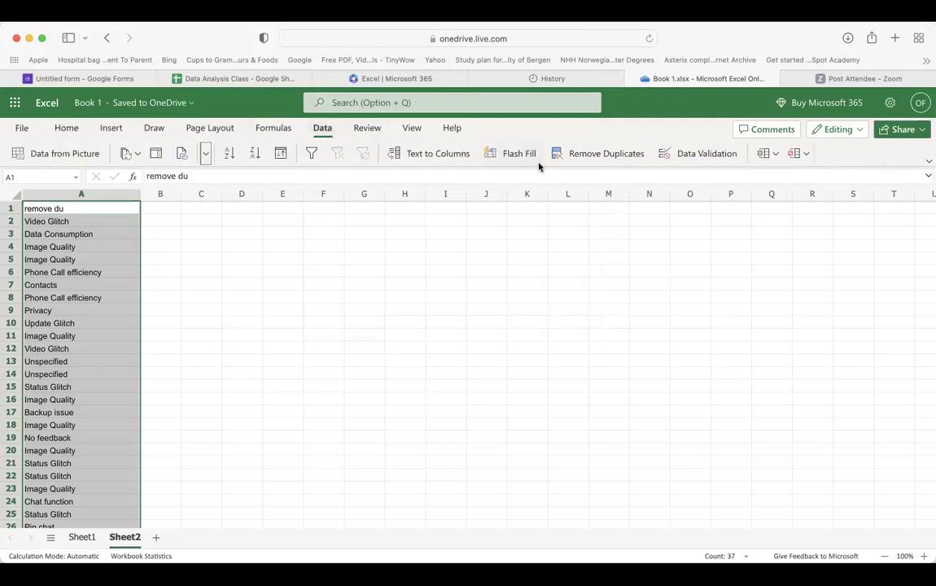
{"action": "left_click", "coordinate": [583, 153]}
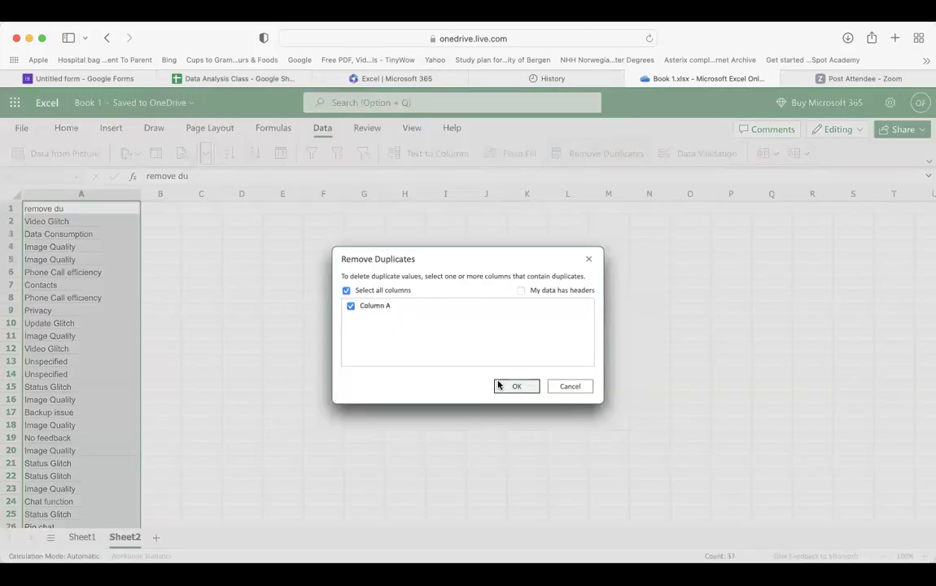
{"action": "left_click", "coordinate": [528, 386]}
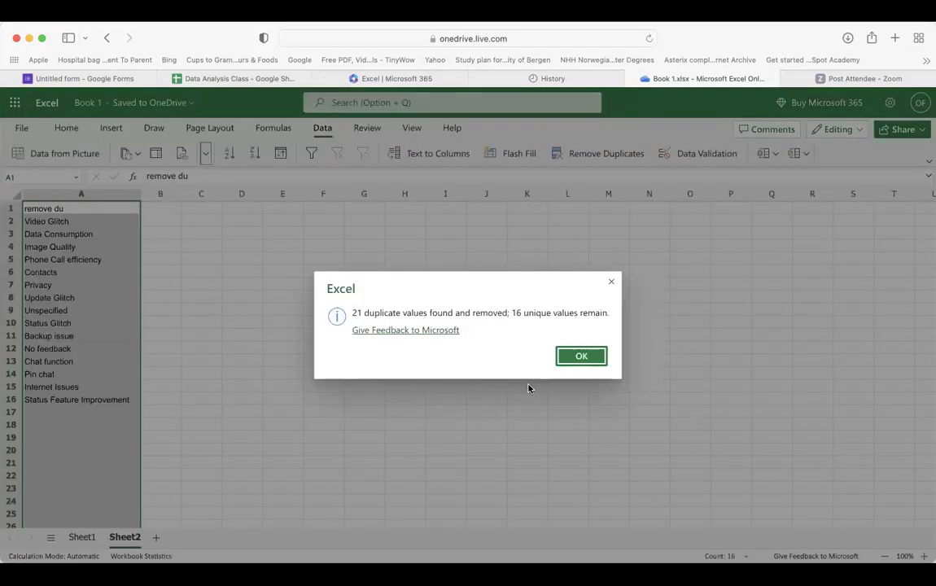
{"action": "left_click", "coordinate": [576, 356]}
Undo the duplicate removal and the accidental text entry in A1 of Sheet2.
{"action": "left_click", "coordinate": [438, 363]}
{"action": "key", "text": "super+z"}
{"action": "key", "text": "super+z"}
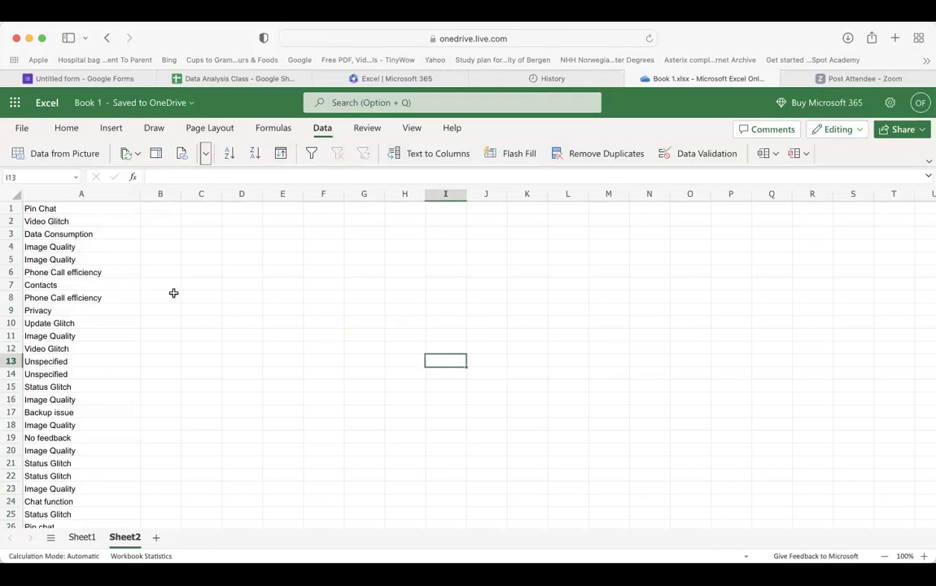
Remove the duplicate values from the whole theme list in column A, starting with Pin Chat and without headers.
{"action": "left_click", "coordinate": [98, 204]}
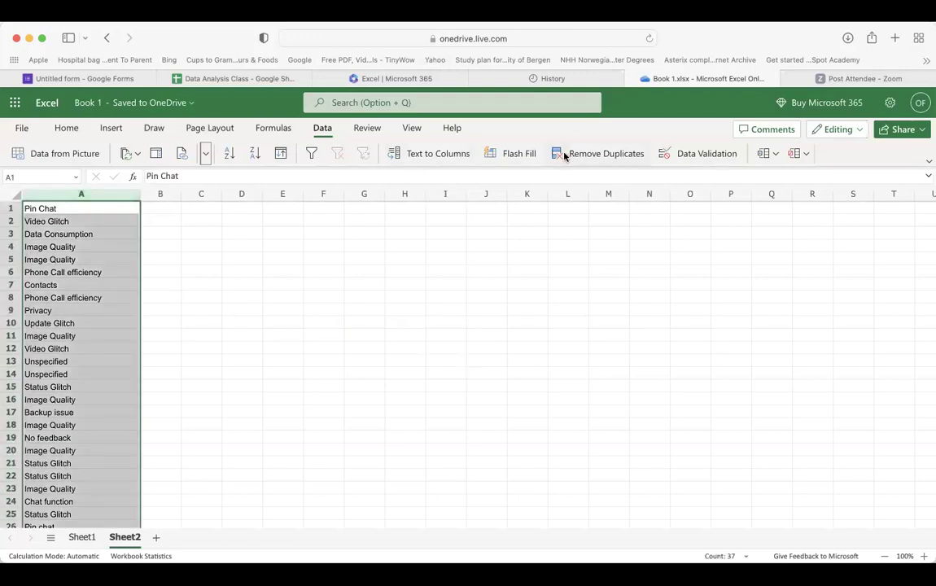
{"action": "left_click", "coordinate": [566, 154]}
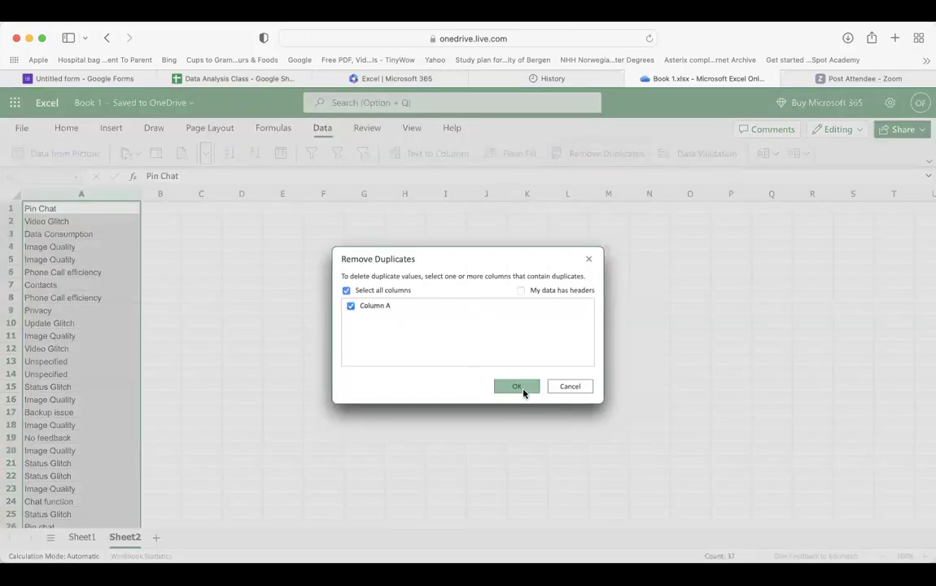
{"action": "left_click", "coordinate": [522, 393]}
{"action": "left_click", "coordinate": [581, 357]}
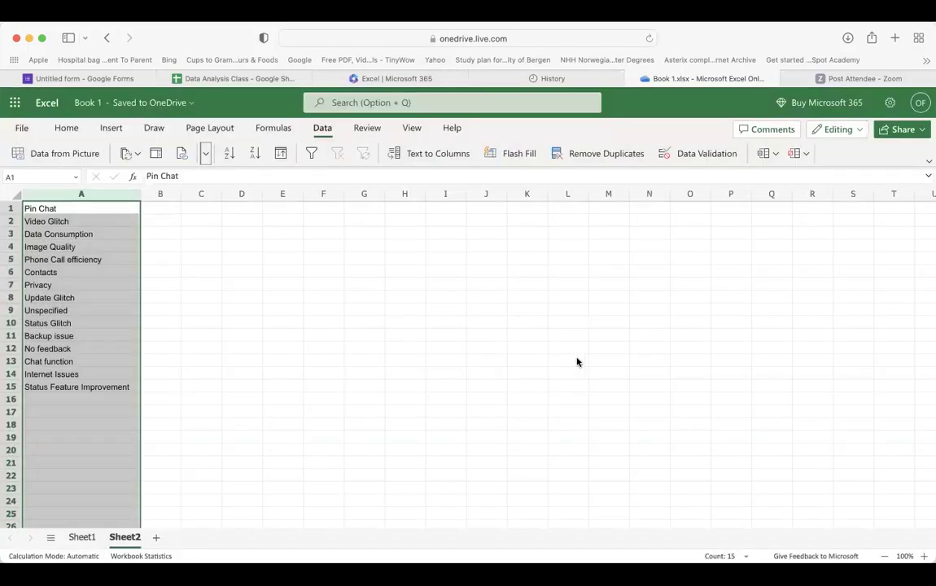
Enter the letter codes A through O in B1 through B15, one beside each unique theme.
{"action": "left_click", "coordinate": [149, 205]}
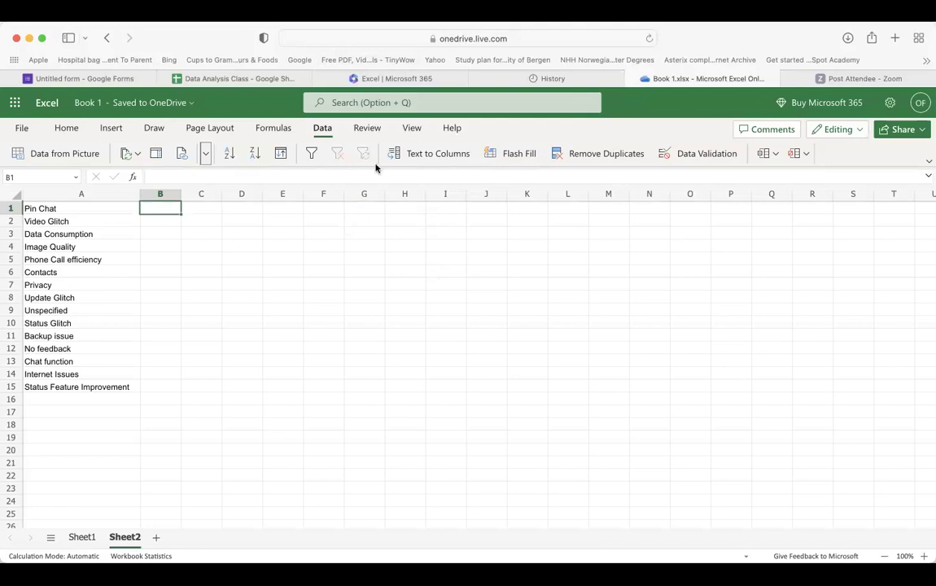
{"action": "double_click", "coordinate": [162, 209]}
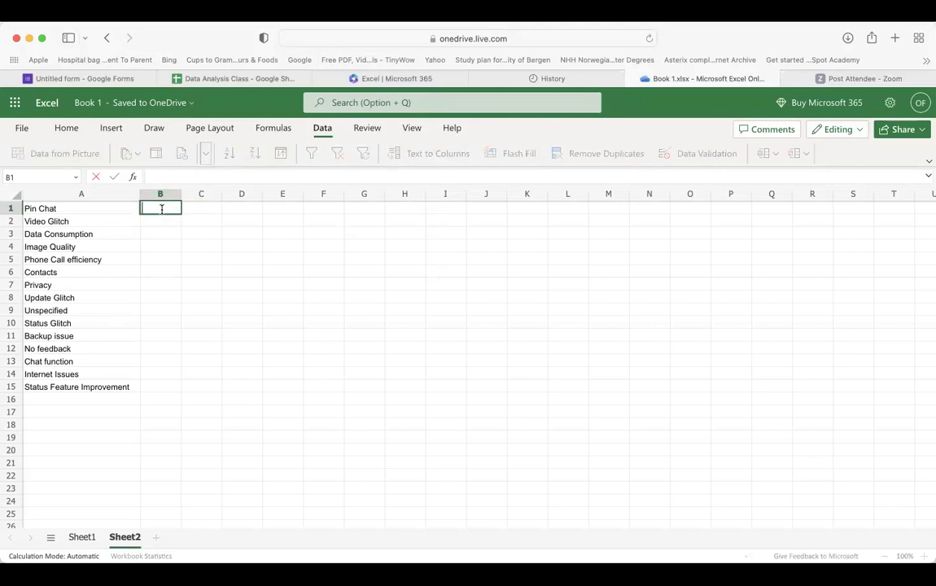
{"action": "type", "text": "A"}
{"action": "key", "text": "Return"}
{"action": "type", "text": "B"}
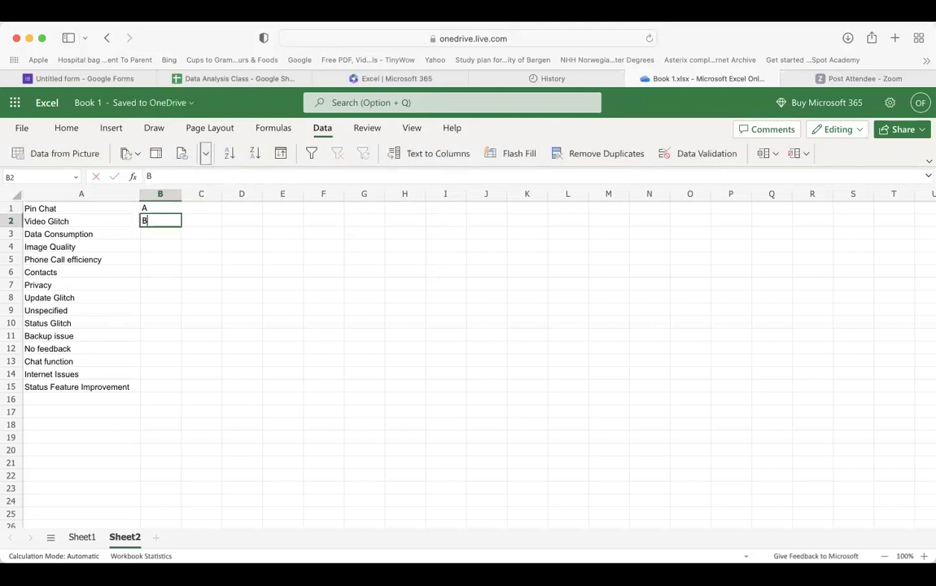
{"action": "key", "text": "Return"}
{"action": "type", "text": "C"}
{"action": "key", "text": "Return"}
{"action": "type", "text": "D"}
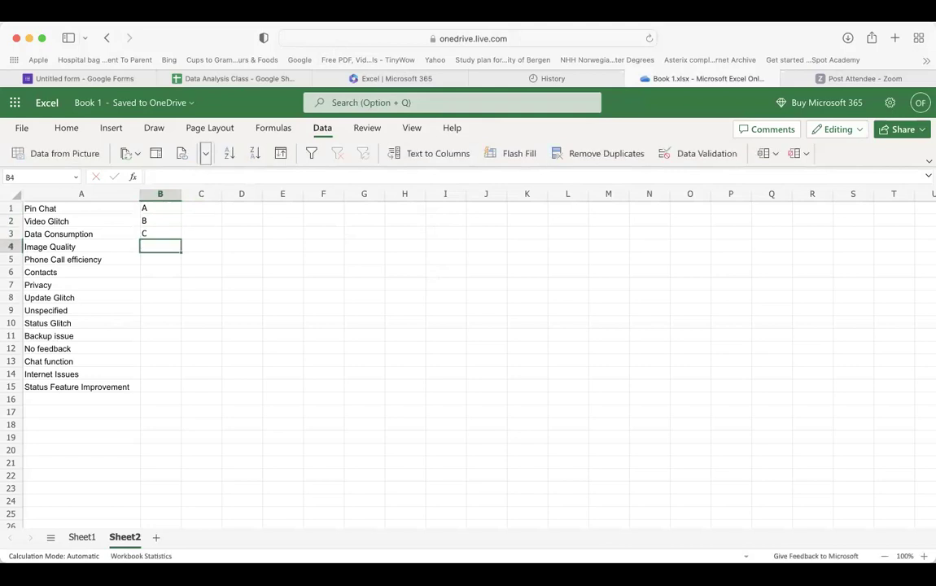
{"action": "key", "text": "Return"}
{"action": "type", "text": "E"}
{"action": "key", "text": "Return"}
{"action": "type", "text": "F"}
{"action": "key", "text": "Return"}
{"action": "type", "text": "G"}
{"action": "key", "text": "Return"}
{"action": "type", "text": "H"}
{"action": "key", "text": "Return"}
{"action": "type", "text": "I"}
{"action": "key", "text": "Return"}
{"action": "type", "text": "J"}
{"action": "key", "text": "Return"}
{"action": "type", "text": "K"}
{"action": "key", "text": "Return"}
{"action": "type", "text": "L"}
{"action": "key", "text": "Return"}
{"action": "type", "text": "M"}
{"action": "key", "text": "Return"}
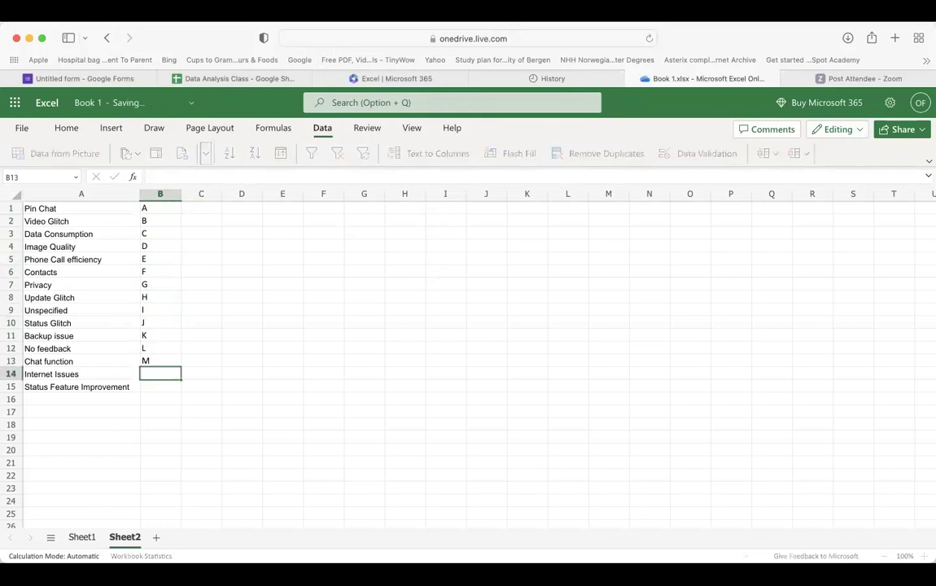
{"action": "type", "text": "N"}
{"action": "key", "text": "Return"}
{"action": "type", "text": "O"}
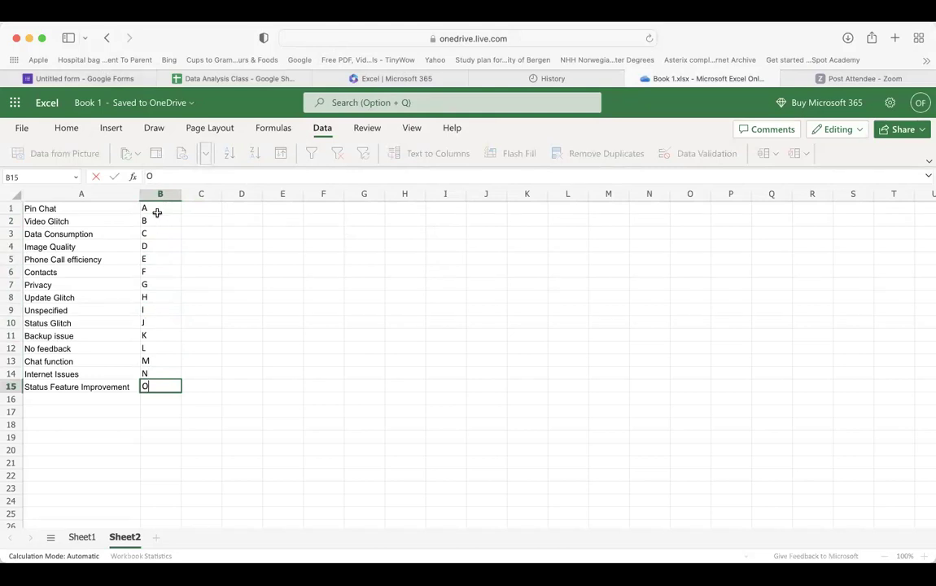
{"action": "left_click", "coordinate": [47, 207]}
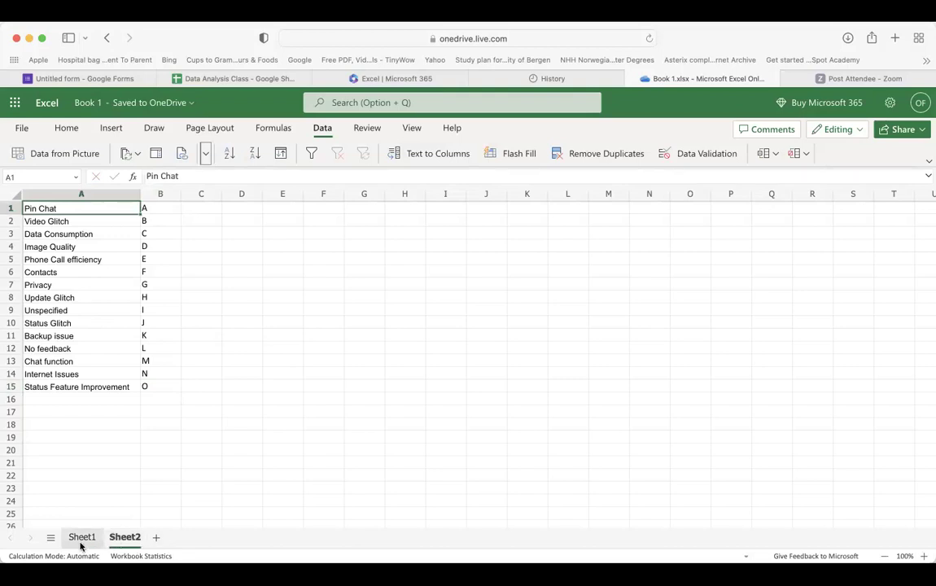
Copy the theme and code list A1:B15 from Sheet2 into Sheet1, starting at H4.
{"action": "left_click", "coordinate": [82, 541]}
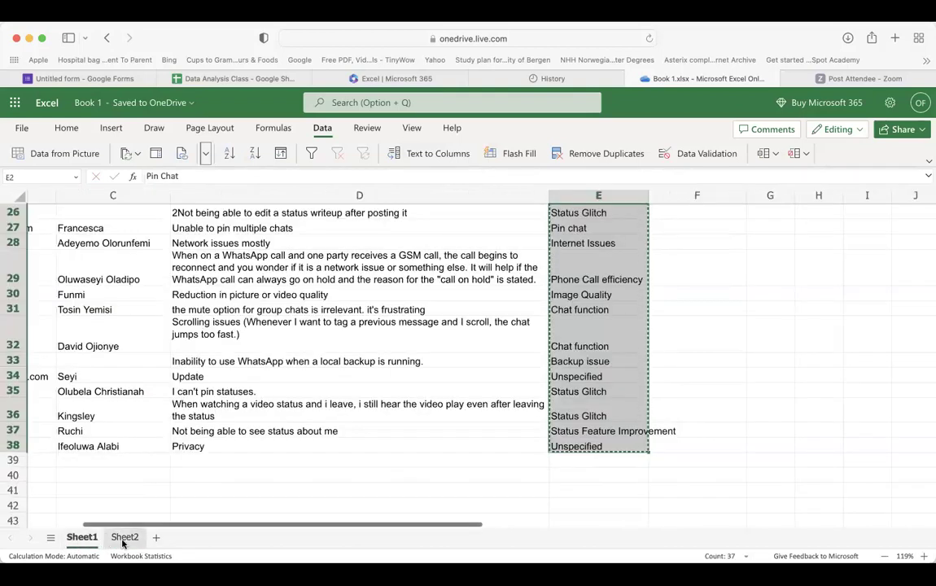
{"action": "left_click", "coordinate": [124, 539]}
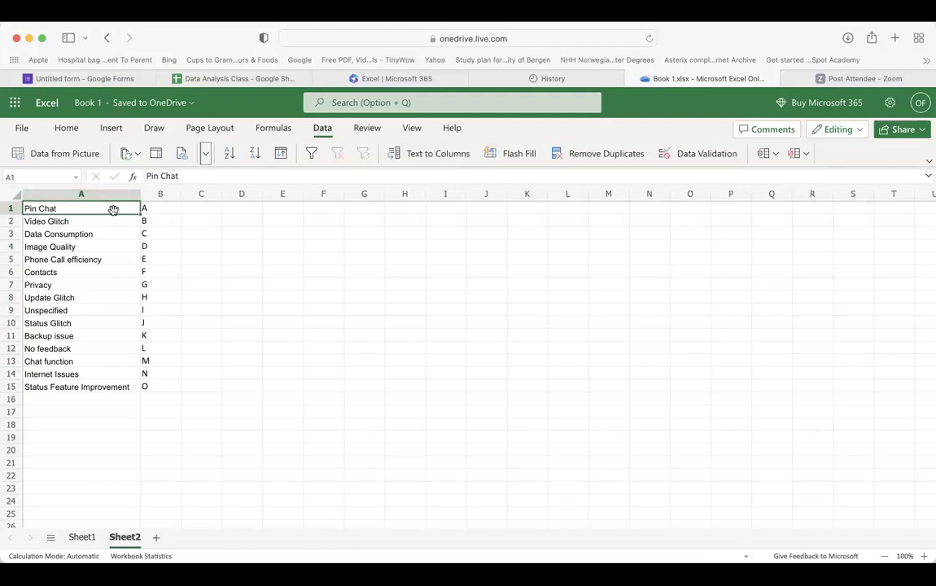
{"action": "left_click_drag", "start_coordinate": [110, 210], "coordinate": [160, 208]}
{"action": "left_click", "coordinate": [82, 208]}
{"action": "left_click_drag", "start_coordinate": [81, 209], "coordinate": [159, 387]}
{"action": "key", "text": "super+c"}
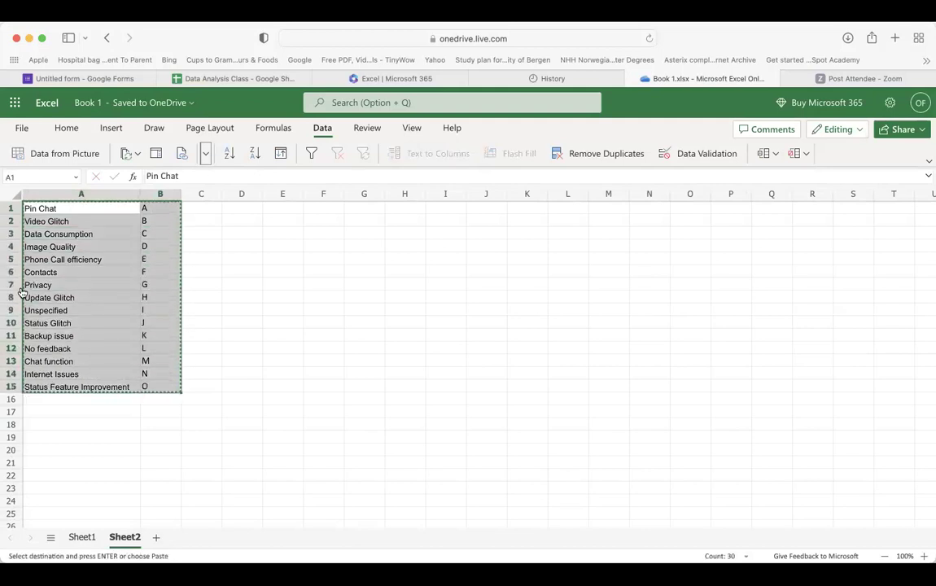
{"action": "left_click", "coordinate": [84, 538]}
{"action": "scroll", "coordinate": [436, 439], "scroll_direction": "up", "scroll_amount": 10}
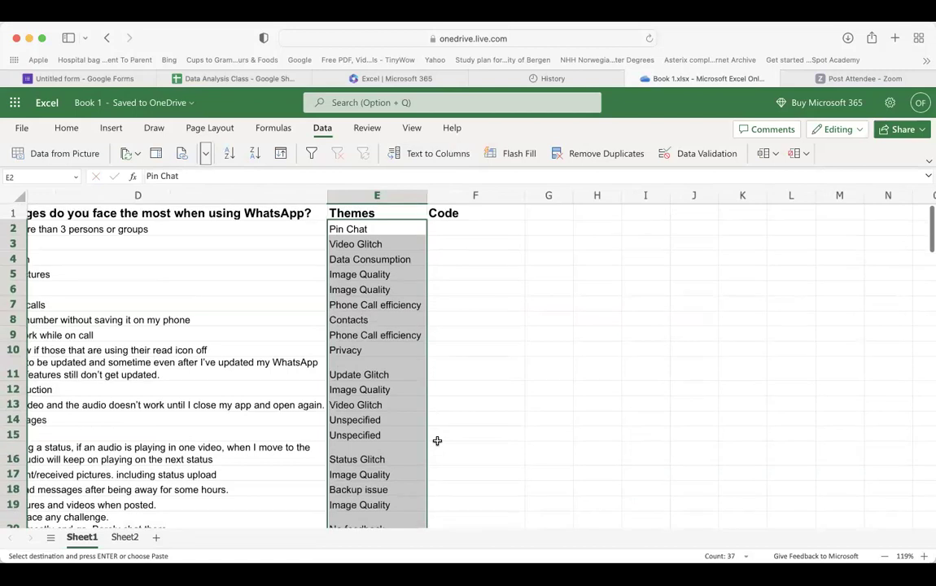
{"action": "scroll", "coordinate": [437, 440], "scroll_direction": "right", "scroll_amount": 1}
{"action": "left_click", "coordinate": [572, 258]}
{"action": "key", "text": "super+v"}
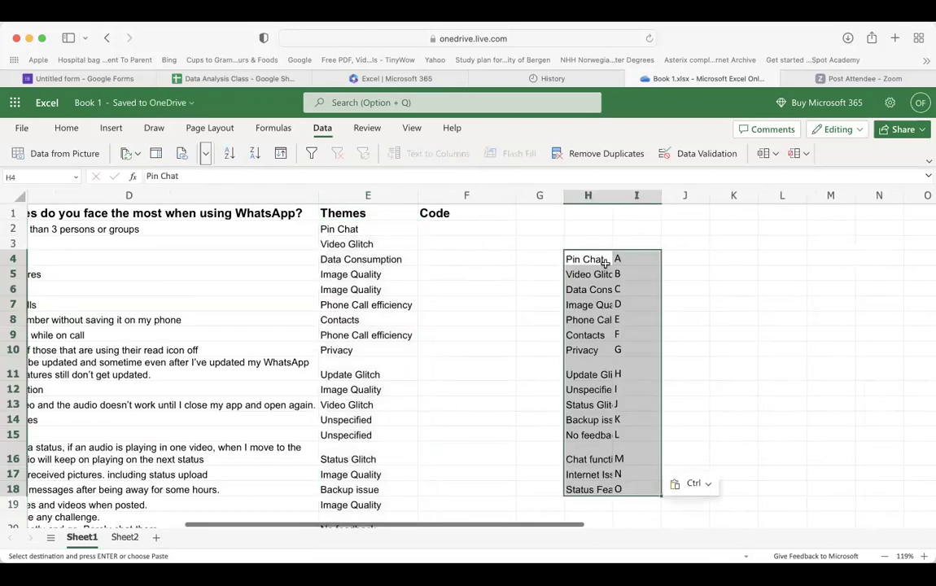
Fit column H to its contents and select F2, the first empty cell under Code.
{"action": "double_click", "coordinate": [612, 195]}
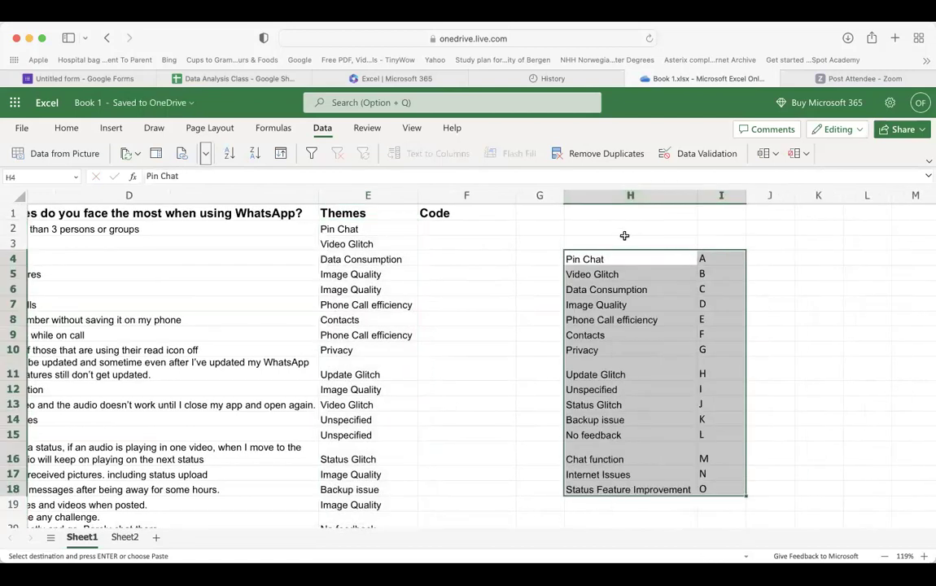
{"action": "left_click", "coordinate": [636, 230]}
{"action": "left_click", "coordinate": [430, 229]}
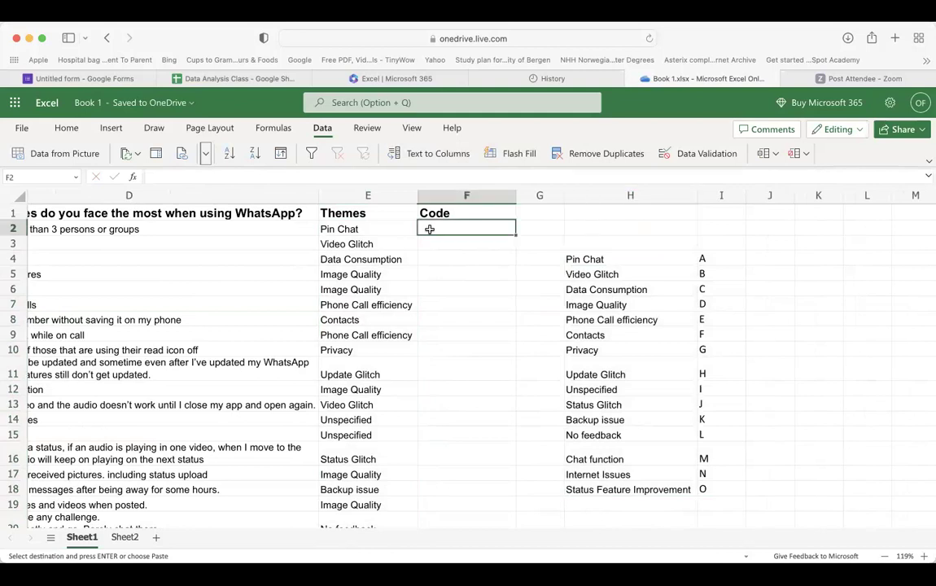
Enter the codes A, B and C in F2 through F4 for Pin Chat, Video Glitch and Data Consumption.
{"action": "type", "text": "A"}
{"action": "left_click", "coordinate": [437, 241]}
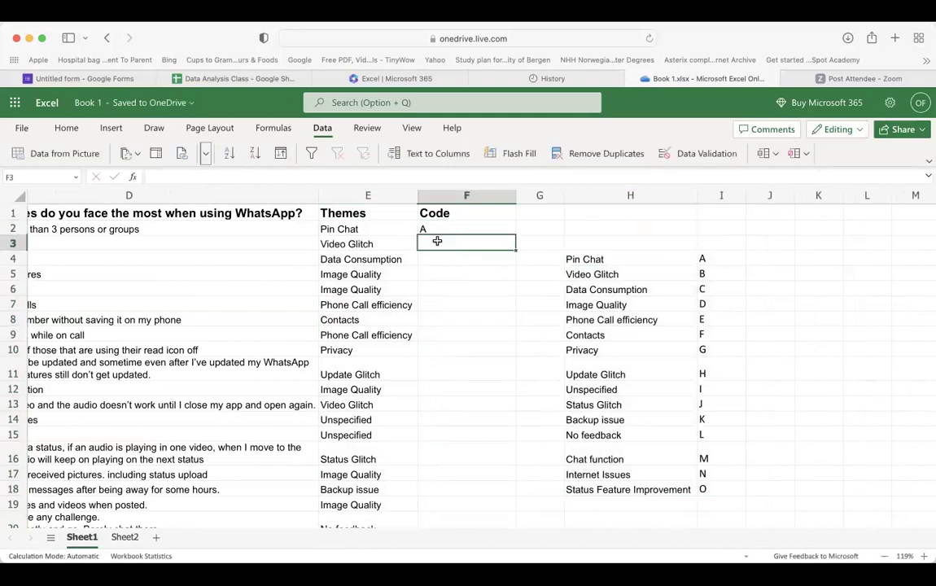
{"action": "type", "text": "B"}
{"action": "left_click", "coordinate": [435, 257]}
{"action": "type", "text": "C"}
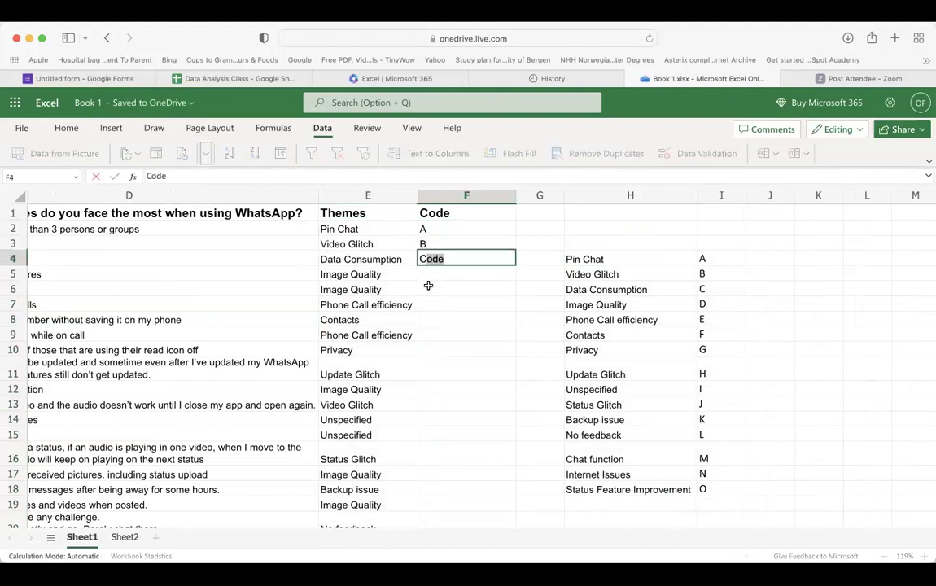
{"action": "key", "text": "Return"}
{"action": "left_click", "coordinate": [440, 258]}
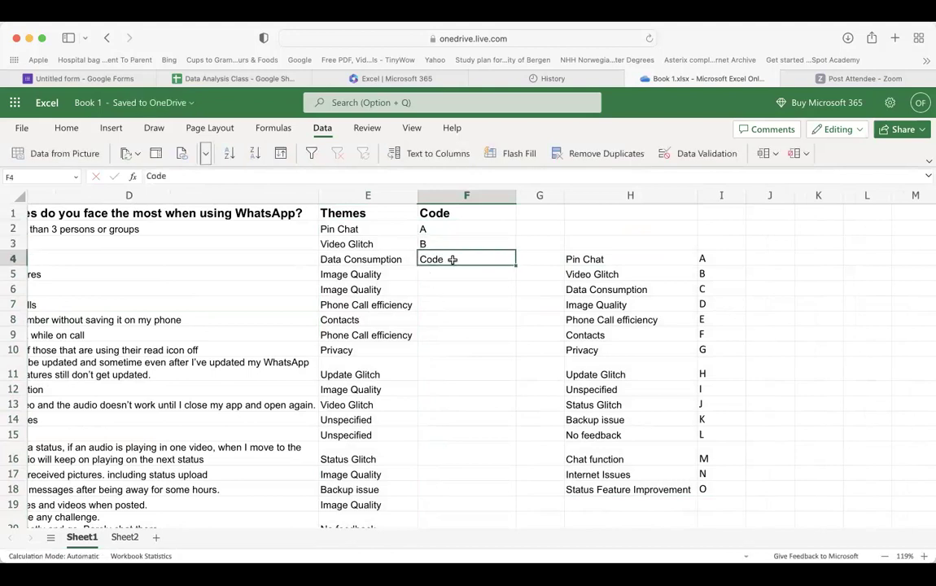
{"action": "double_click", "coordinate": [453, 259]}
{"action": "key", "text": "BackSpace"}
{"action": "key", "text": "BackSpace"}
{"action": "key", "text": "BackSpace"}
{"action": "key", "text": "Return"}
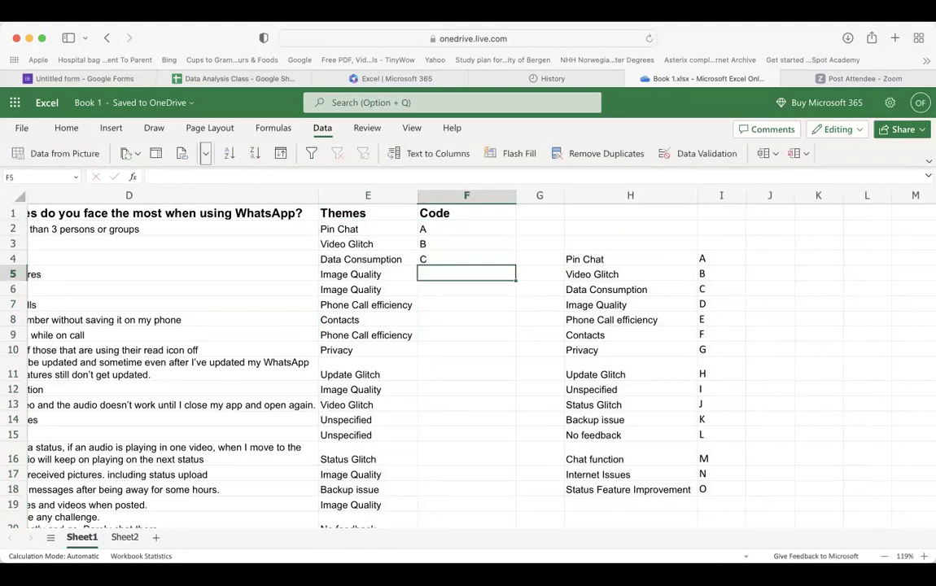
Enter code D in F5 and F6 for Image Quality, E in F7 for Phone Call efficiency and F in F8 for Contacts.
{"action": "type", "text": "D"}
{"action": "key", "text": "Return"}
{"action": "type", "text": "D"}
{"action": "key", "text": "Return"}
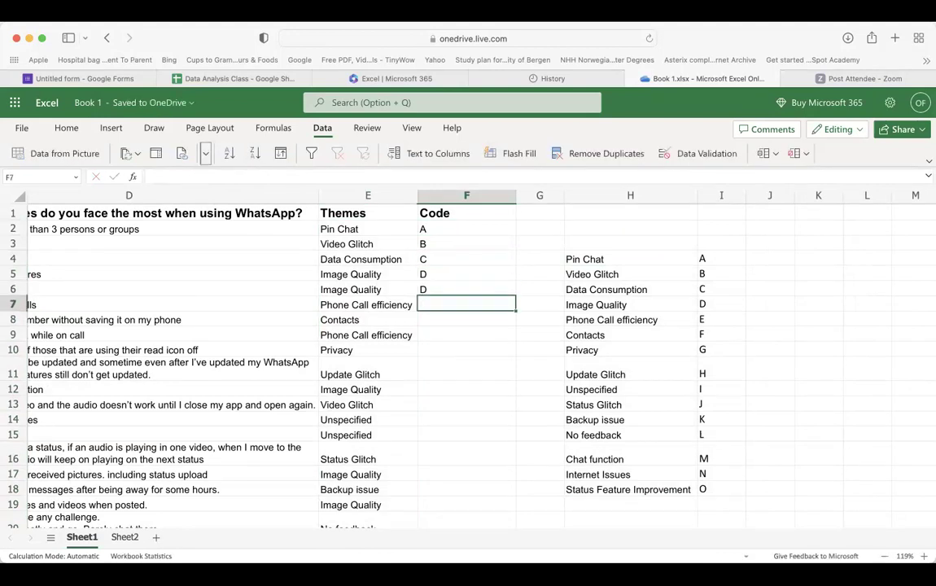
{"action": "type", "text": "E"}
{"action": "key", "text": "Return"}
{"action": "type", "text": "F"}
{"action": "key", "text": "Return"}
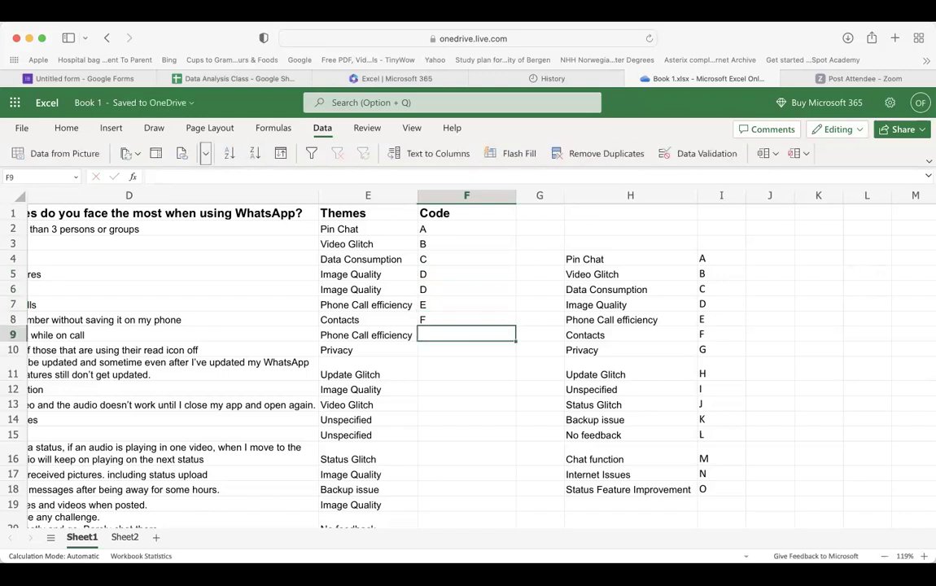
Fill F9 through F12 with the codes E, G, H and D matching Phone Call efficiency, Privacy, Update Glitch and Image Quality.
{"action": "type", "text": "E"}
{"action": "key", "text": "Return"}
{"action": "type", "text": "G"}
{"action": "key", "text": "Return"}
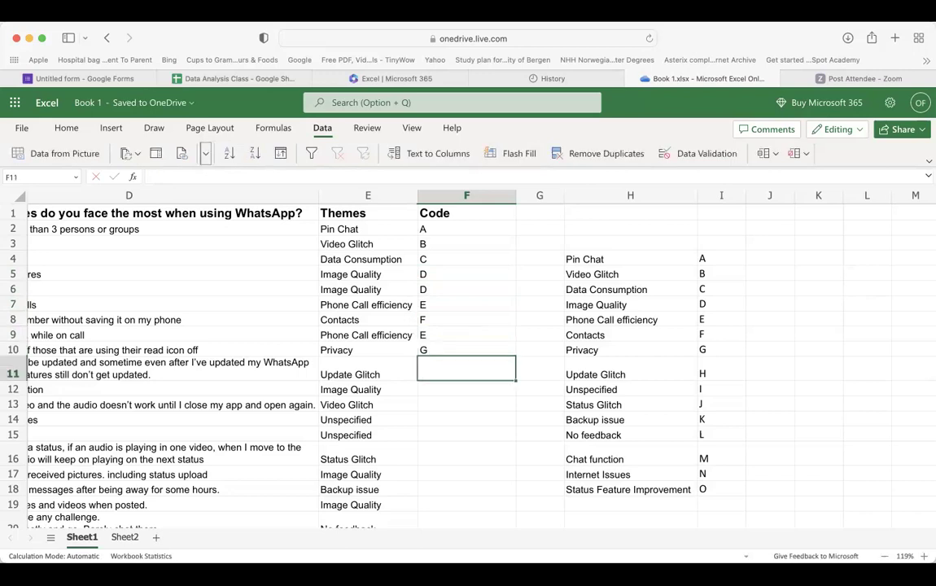
{"action": "type", "text": "H"}
{"action": "key", "text": "Return"}
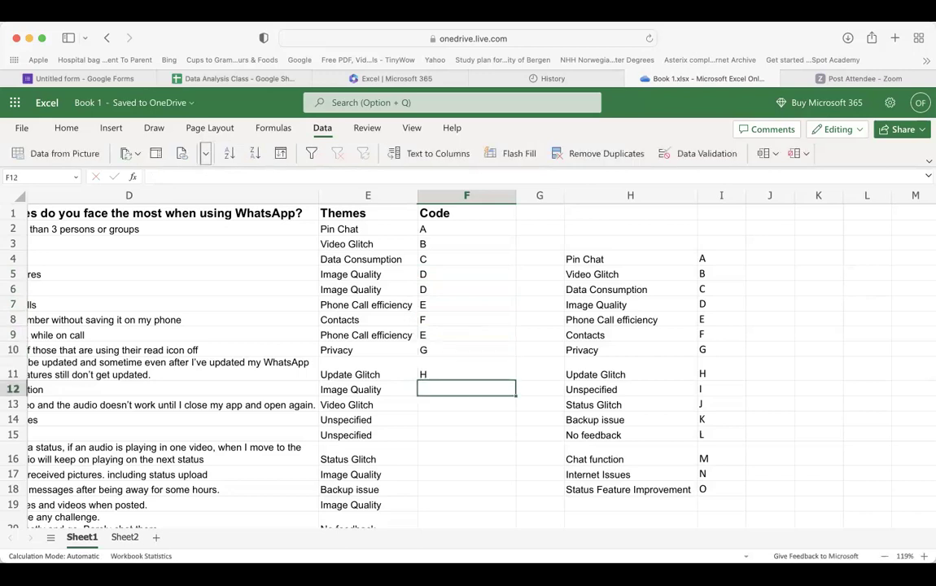
{"action": "type", "text": "D"}
{"action": "key", "text": "Return"}
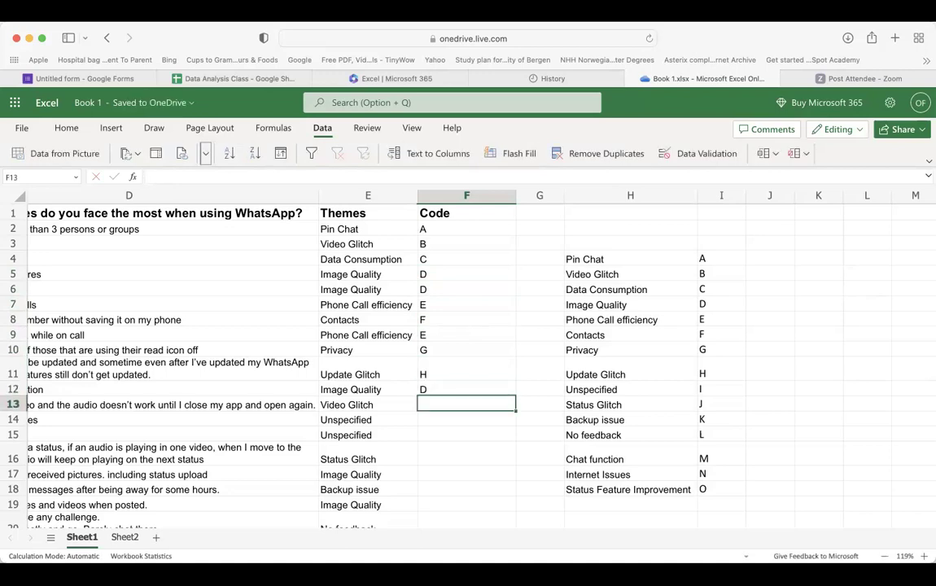
Enter code B in F13 for Video Glitch, I in F14 and F15 for Unspecified, and J in F16 for Status Glitch.
{"action": "type", "text": "B"}
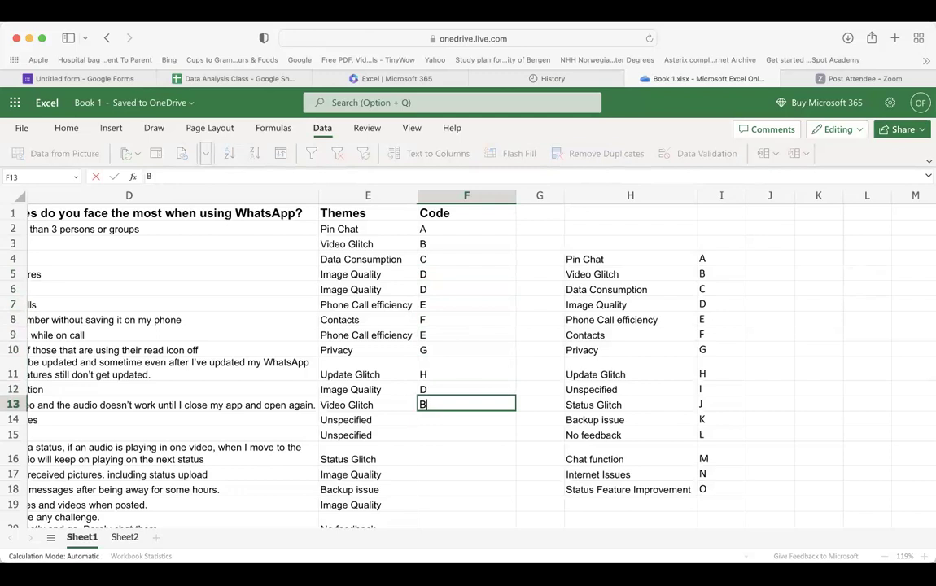
{"action": "key", "text": "Return"}
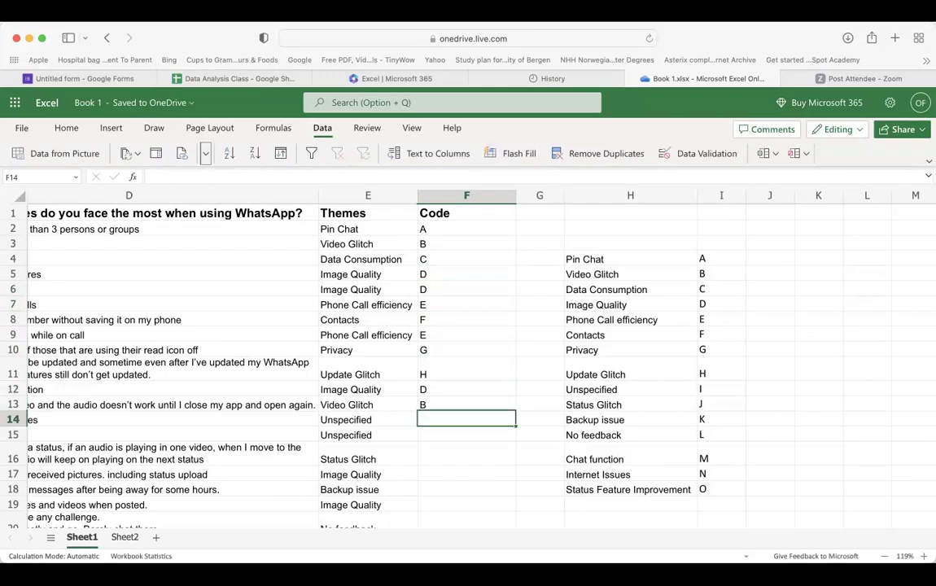
{"action": "type", "text": "I"}
{"action": "key", "text": "Return"}
{"action": "type", "text": "I"}
{"action": "key", "text": "Return"}
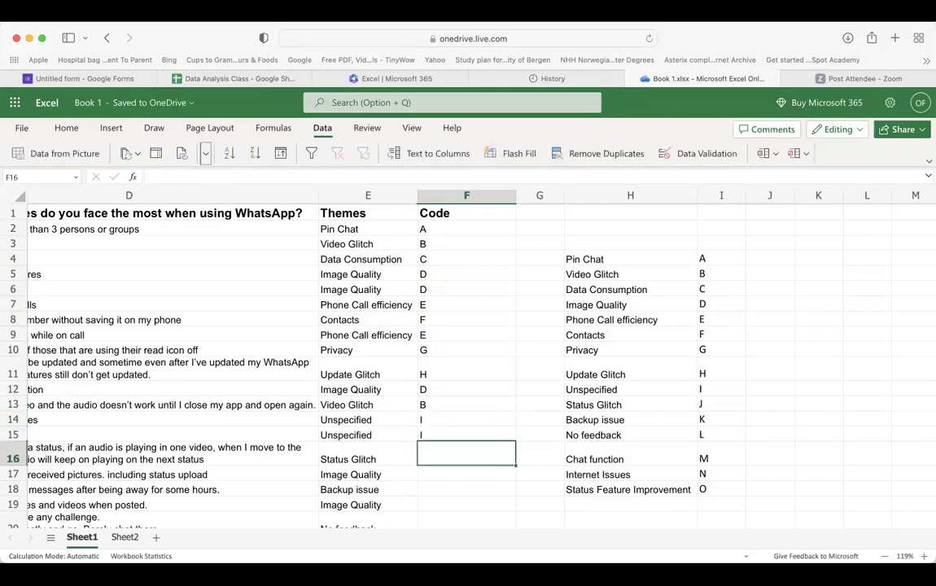
{"action": "type", "text": "J"}
{"action": "key", "text": "Return"}
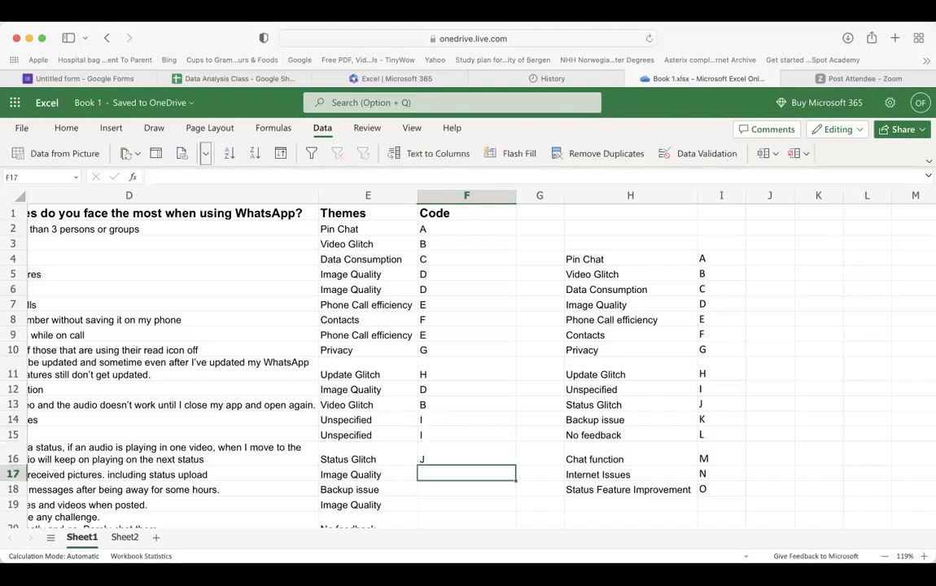
Enter code D in F17 for Image Quality and K in F18 for Backup issue.
{"action": "type", "text": "D"}
{"action": "key", "text": "Return"}
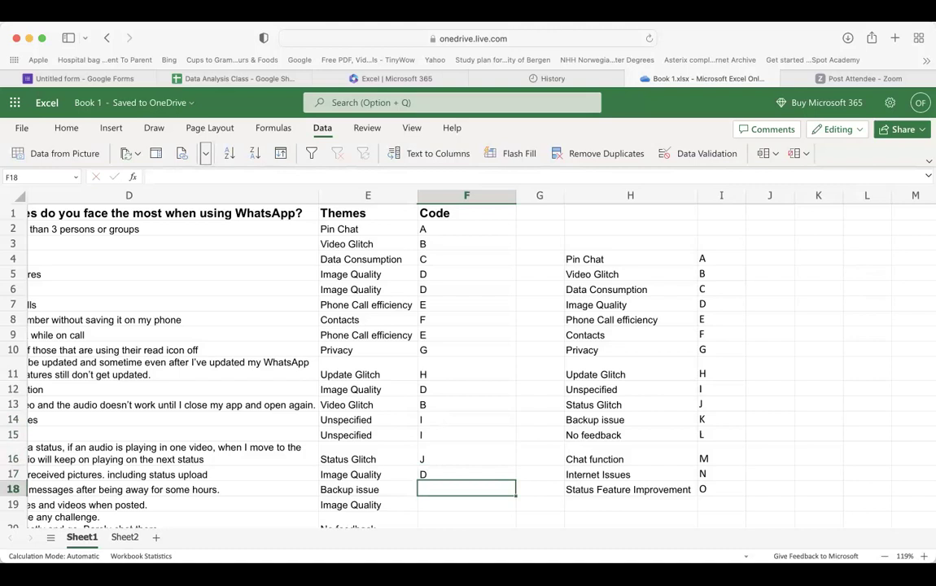
{"action": "scroll", "coordinate": [469, 366], "scroll_direction": "down", "scroll_amount": 5}
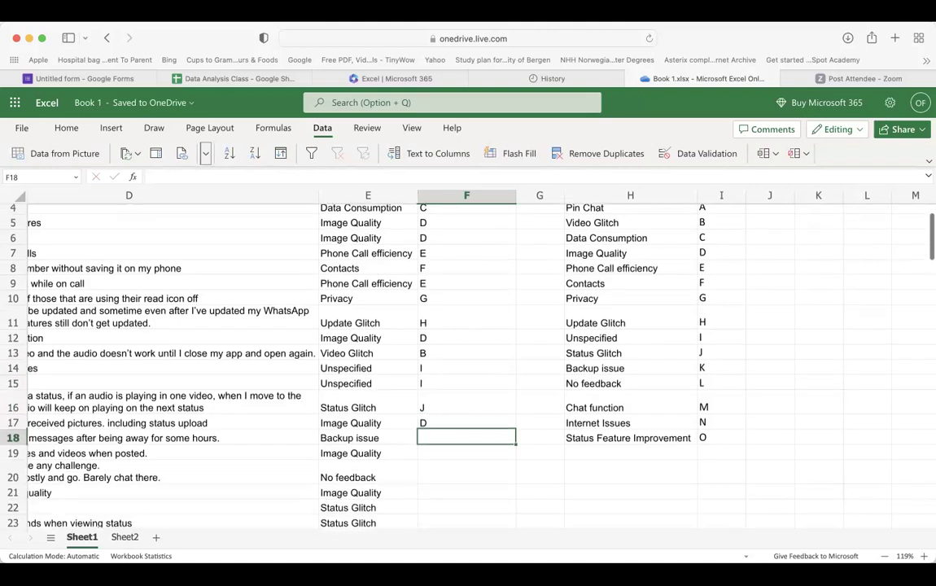
{"action": "scroll", "coordinate": [468, 366], "scroll_direction": "up", "scroll_amount": 2}
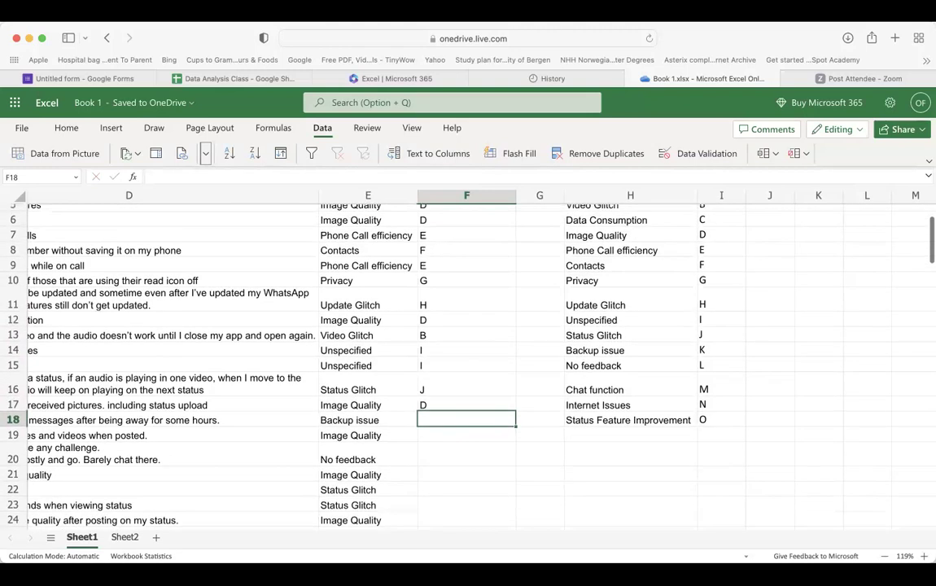
{"action": "type", "text": "K"}
{"action": "scroll", "coordinate": [615, 272], "scroll_direction": "up", "scroll_amount": 4}
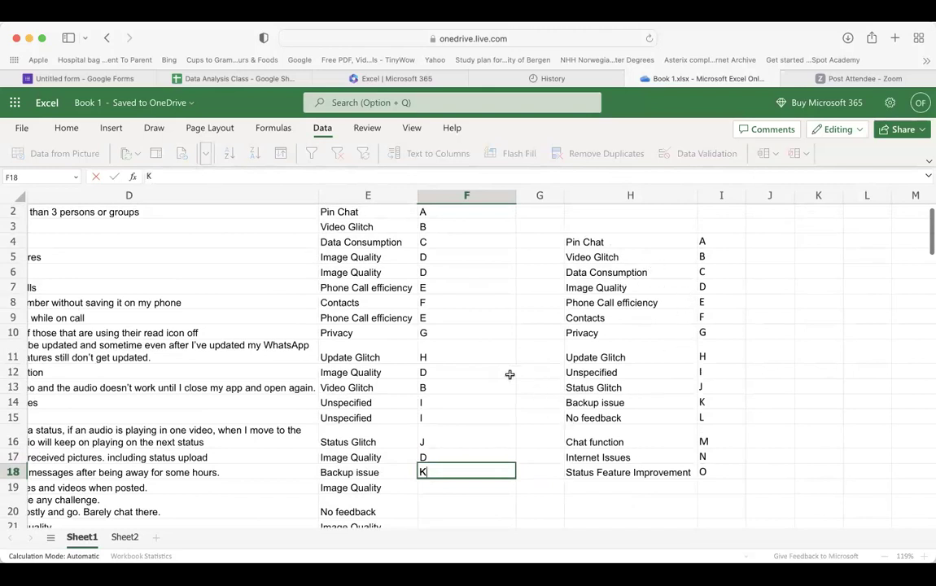
{"action": "key", "text": "Return"}
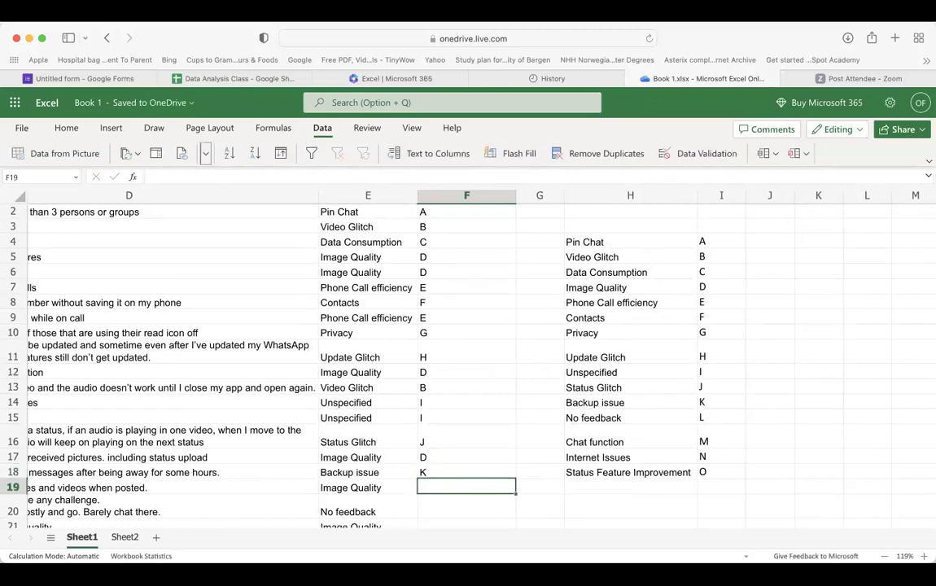
Fill F19 through F21 with the codes D, L and D for Image Quality, No feedback and Image Quality.
{"action": "type", "text": "D"}
{"action": "scroll", "coordinate": [468, 367], "scroll_direction": "down", "scroll_amount": 5}
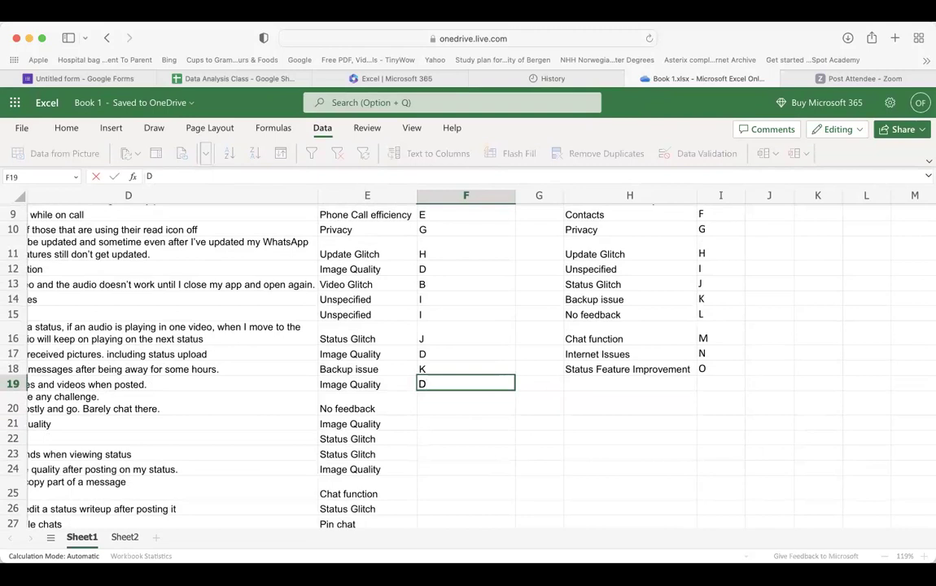
{"action": "key", "text": "Return"}
{"action": "type", "text": "L"}
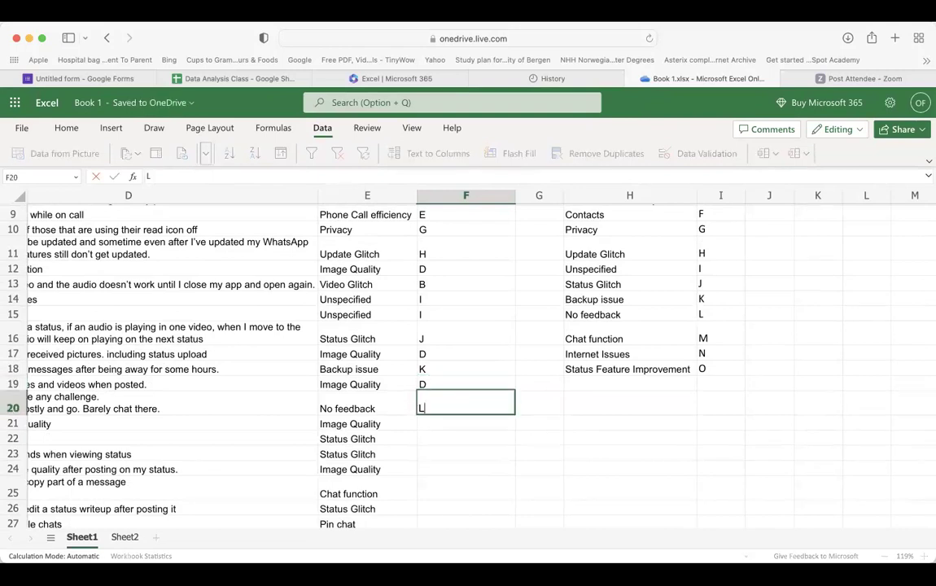
{"action": "key", "text": "Return"}
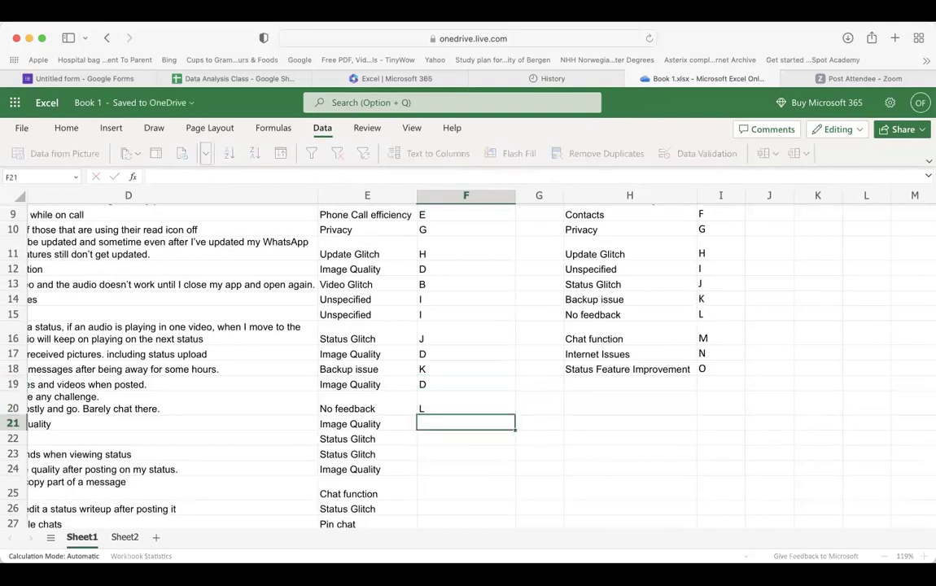
{"action": "type", "text": "D"}
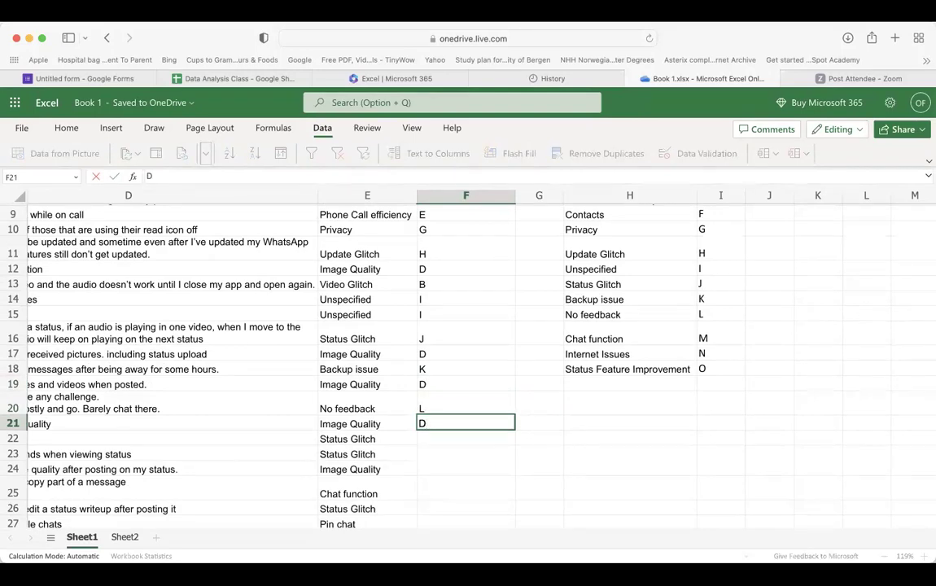
{"action": "key", "text": "Return"}
Enter code J in F22 and F23 for Status Glitch and D in F24 for Image Quality.
{"action": "type", "text": "J"}
{"action": "key", "text": "Return"}
{"action": "type", "text": "J"}
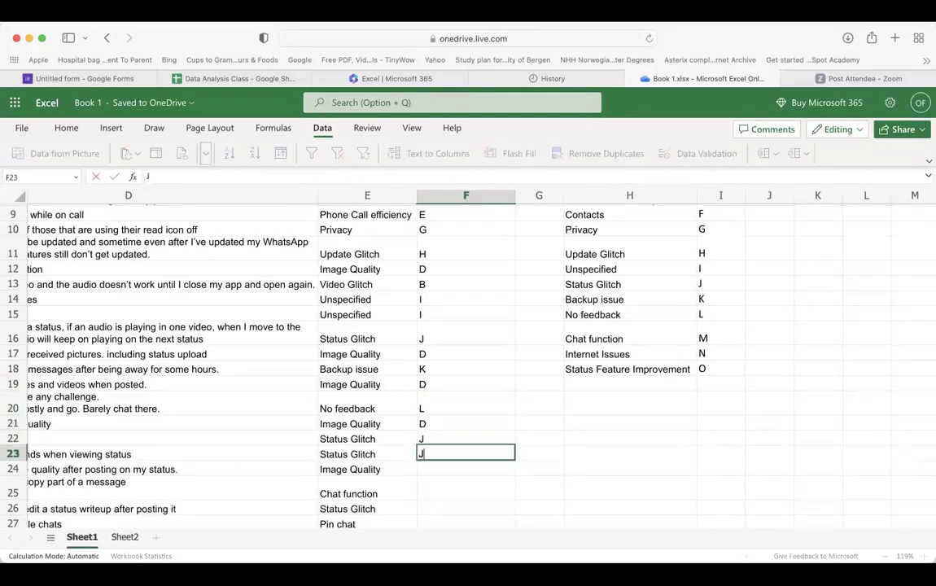
{"action": "key", "text": "Return"}
{"action": "type", "text": "D"}
{"action": "key", "text": "Return"}
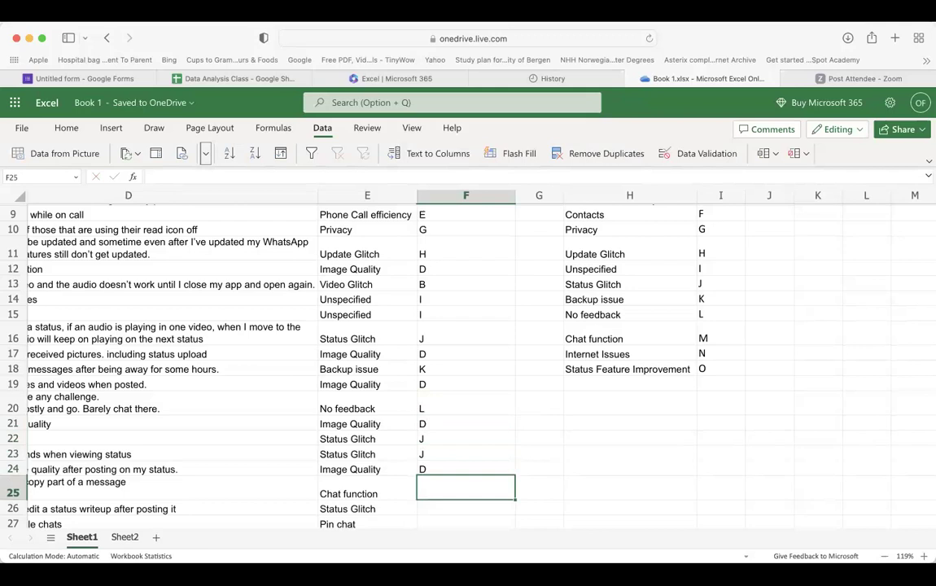
Fill F25 through F28 with the codes M, J, A and N for Chat function, Status Glitch, Pin chat and Internet Issues.
{"action": "type", "text": "M"}
{"action": "key", "text": "Return"}
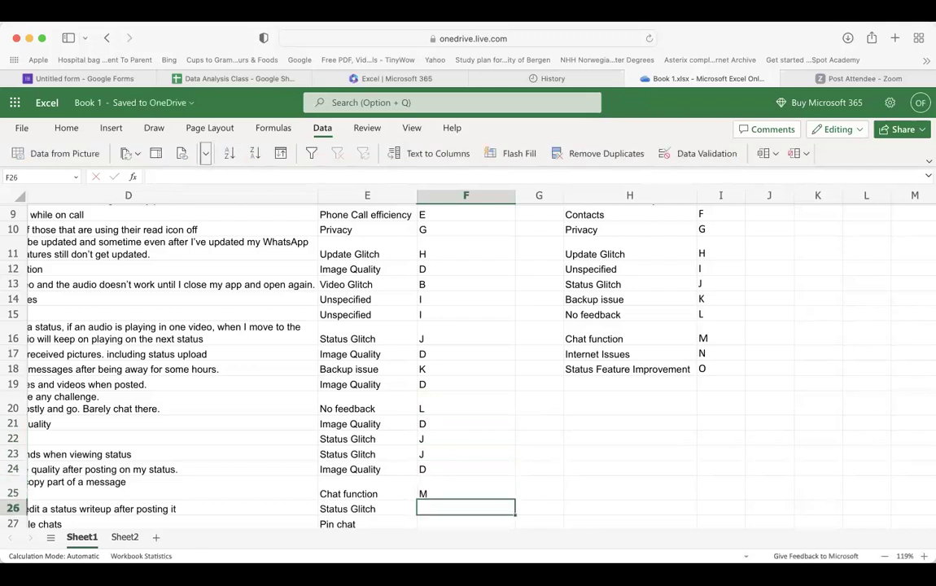
{"action": "type", "text": "J"}
{"action": "key", "text": "Return"}
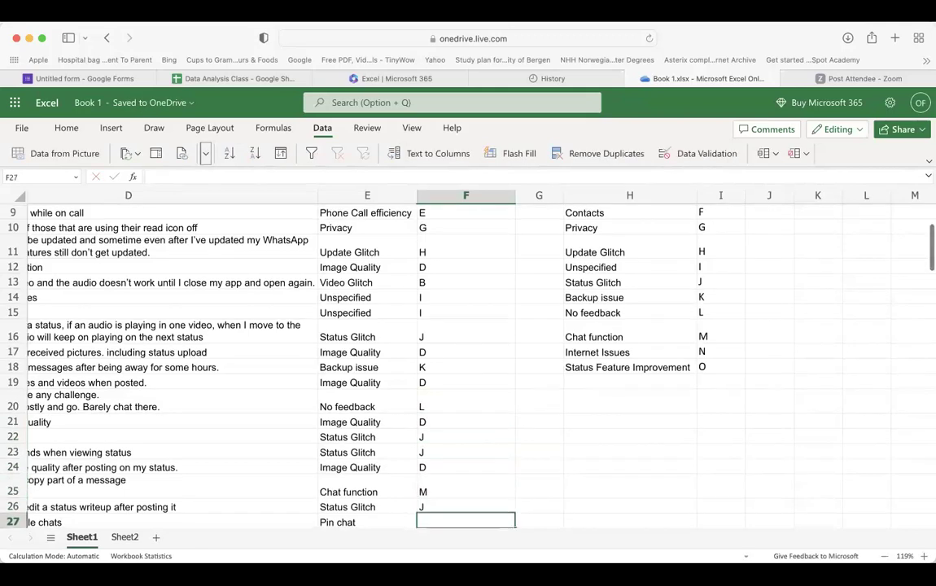
{"action": "type", "text": "A"}
{"action": "key", "text": "Return"}
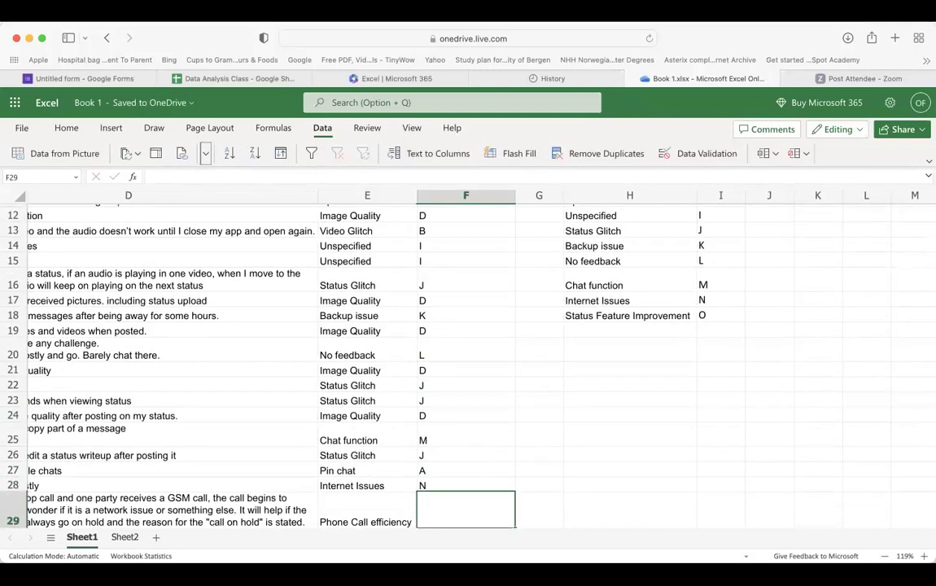
Enter code E in F29 for Phone Call efficiency and D in F30 for Image Quality.
{"action": "scroll", "coordinate": [499, 278], "scroll_direction": "up", "scroll_amount": 5}
{"action": "scroll", "coordinate": [499, 279], "scroll_direction": "down", "scroll_amount": 4}
{"action": "scroll", "coordinate": [499, 279], "scroll_direction": "down", "scroll_amount": 5}
{"action": "type", "text": "E"}
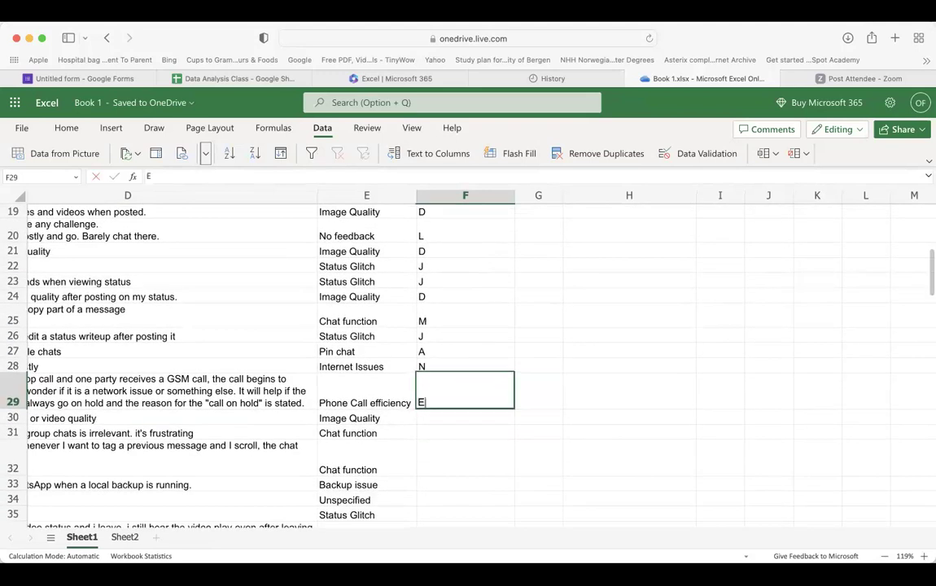
{"action": "key", "text": "Return"}
{"action": "type", "text": "D"}
{"action": "key", "text": "Return"}
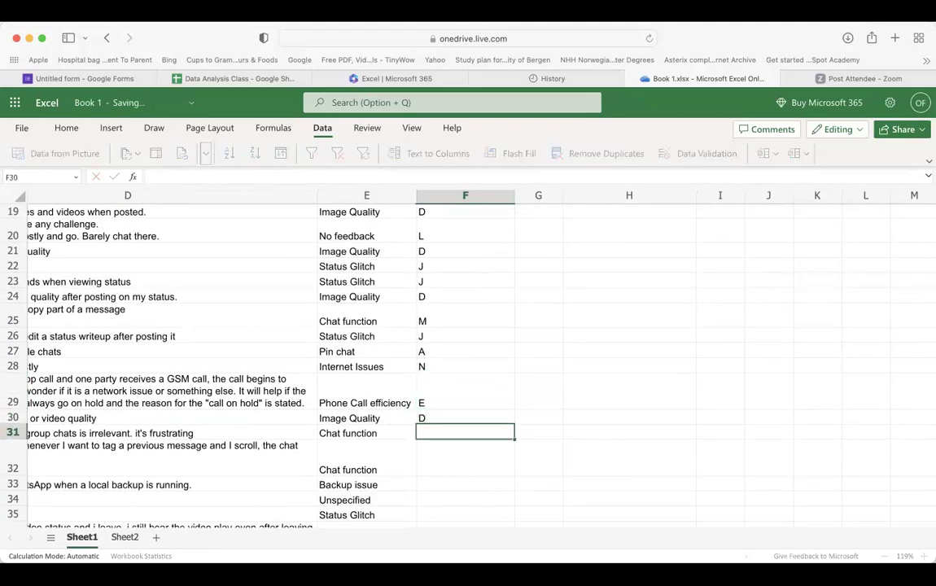
Enter code M in F31 and F32 for Chat function and K in F33 for Backup issue.
{"action": "type", "text": "M"}
{"action": "key", "text": "Return"}
{"action": "type", "text": "M"}
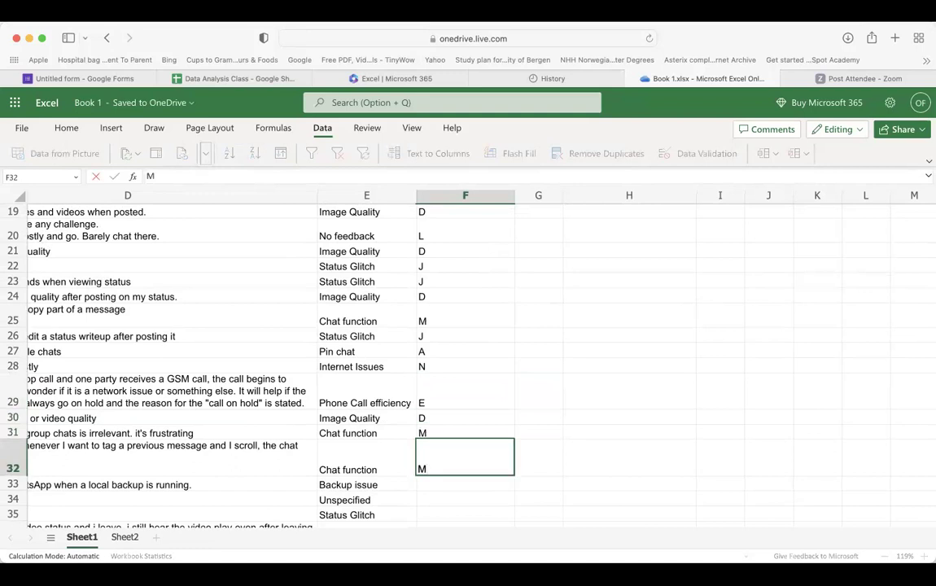
{"action": "scroll", "coordinate": [587, 272], "scroll_direction": "up", "scroll_amount": 5}
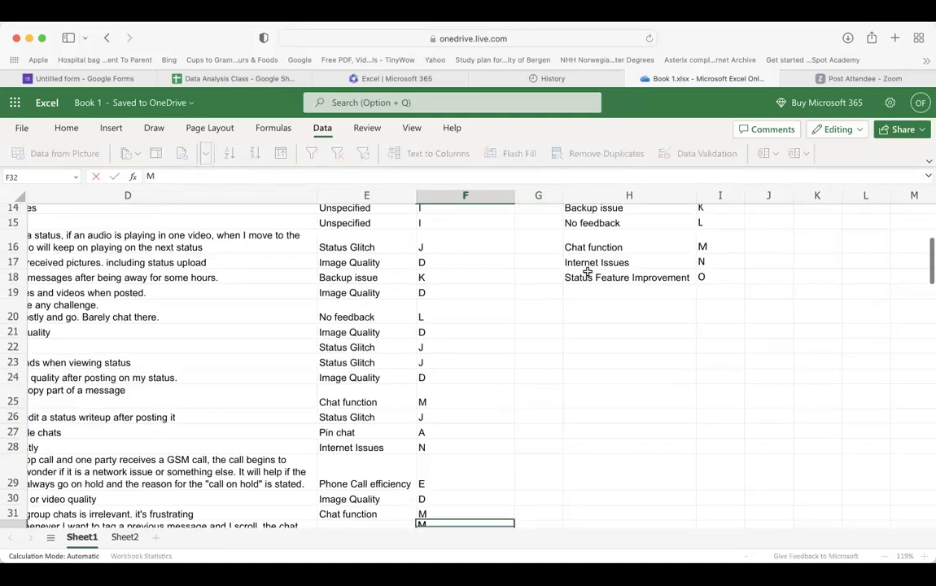
{"action": "scroll", "coordinate": [587, 272], "scroll_direction": "up", "scroll_amount": 1}
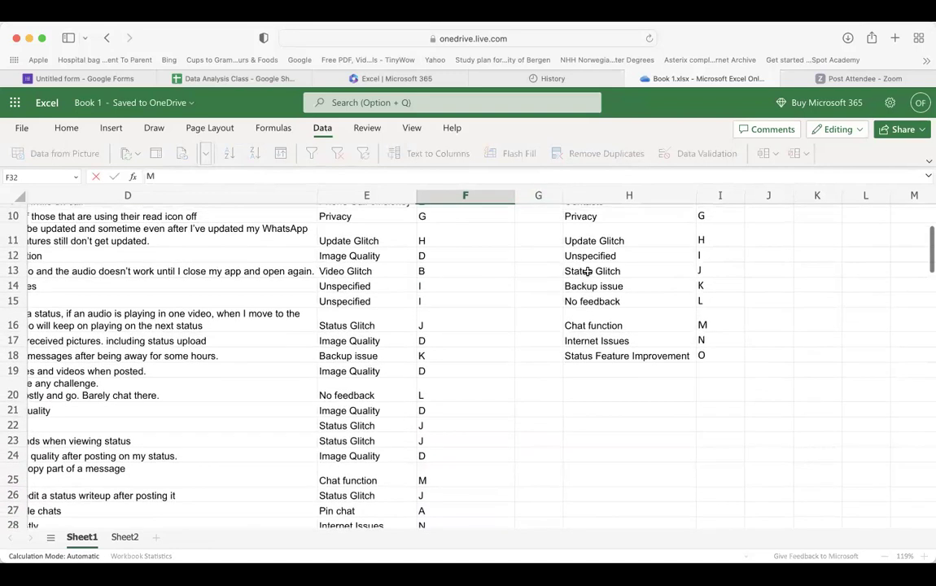
{"action": "scroll", "coordinate": [587, 272], "scroll_direction": "down", "scroll_amount": 10}
{"action": "key", "text": "Return"}
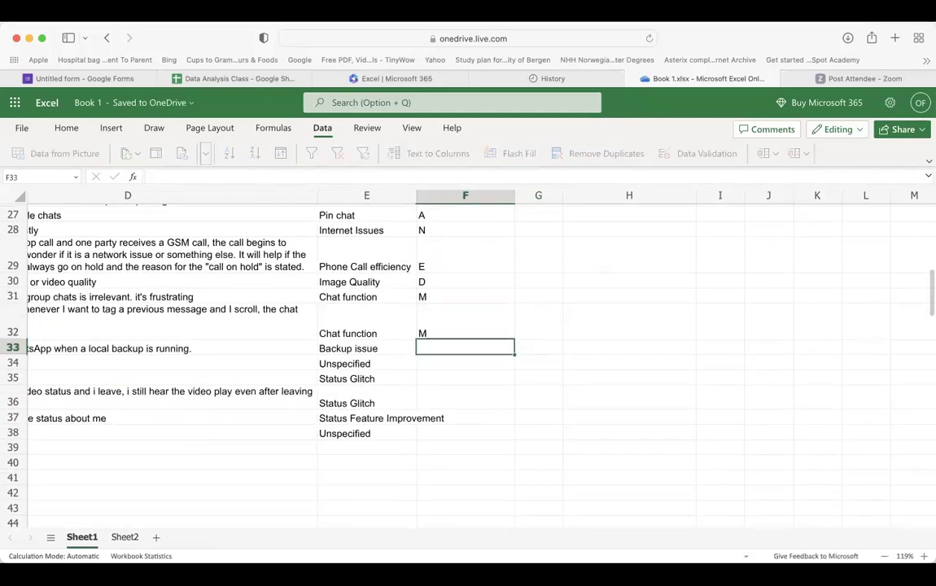
{"action": "type", "text": "K"}
{"action": "key", "text": "Return"}
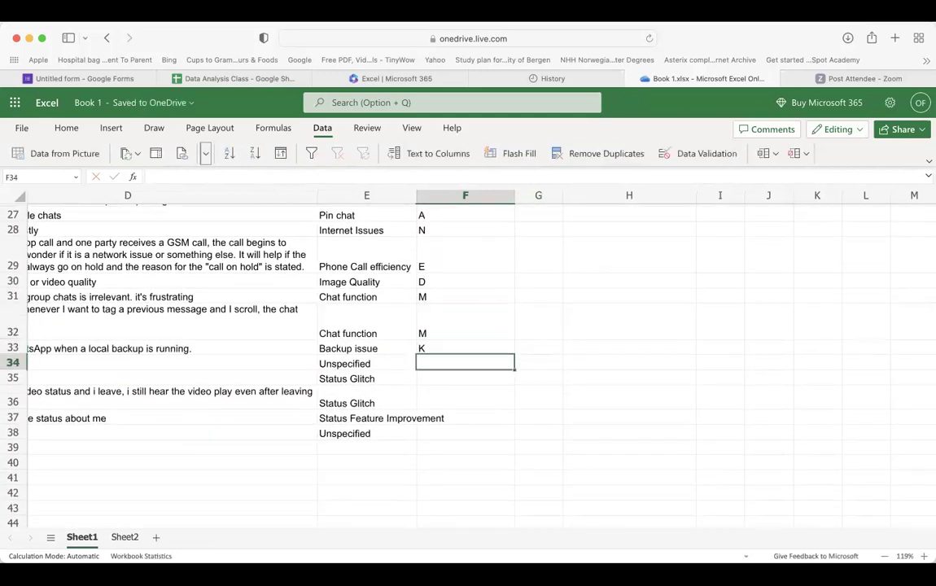
{"action": "scroll", "coordinate": [587, 267], "scroll_direction": "up", "scroll_amount": 10}
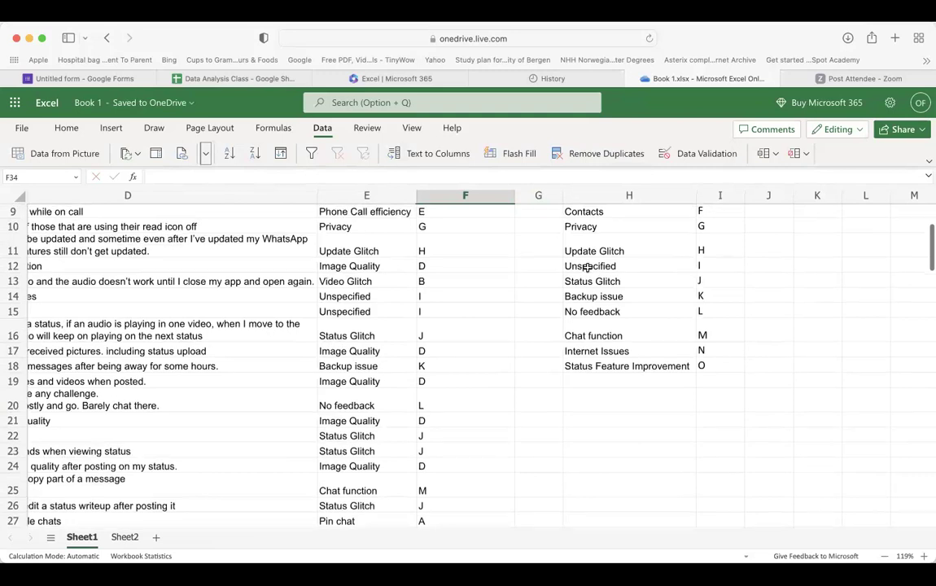
Enter code I in F34 for Unspecified and J in F35 and F36 for Status Glitch.
{"action": "scroll", "coordinate": [587, 267], "scroll_direction": "down", "scroll_amount": 8}
{"action": "key", "text": "Return"}
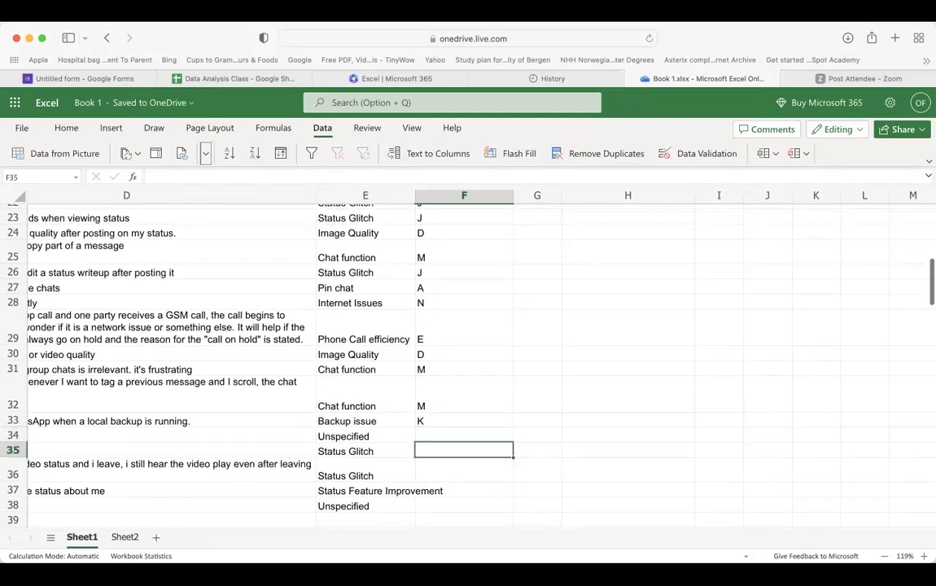
{"action": "left_click", "coordinate": [464, 437]}
{"action": "type", "text": "I"}
{"action": "key", "text": "Return"}
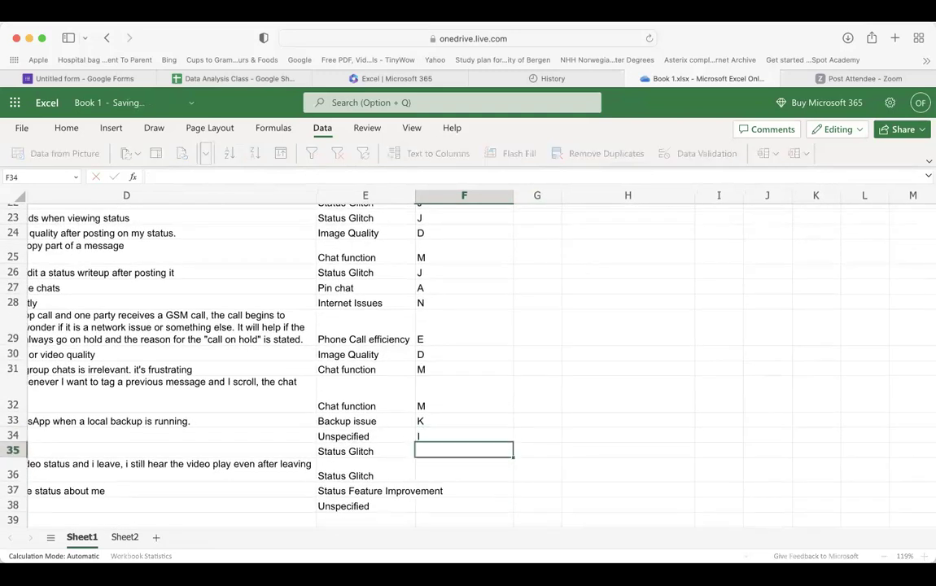
{"action": "type", "text": "J"}
{"action": "key", "text": "Return"}
{"action": "type", "text": "J"}
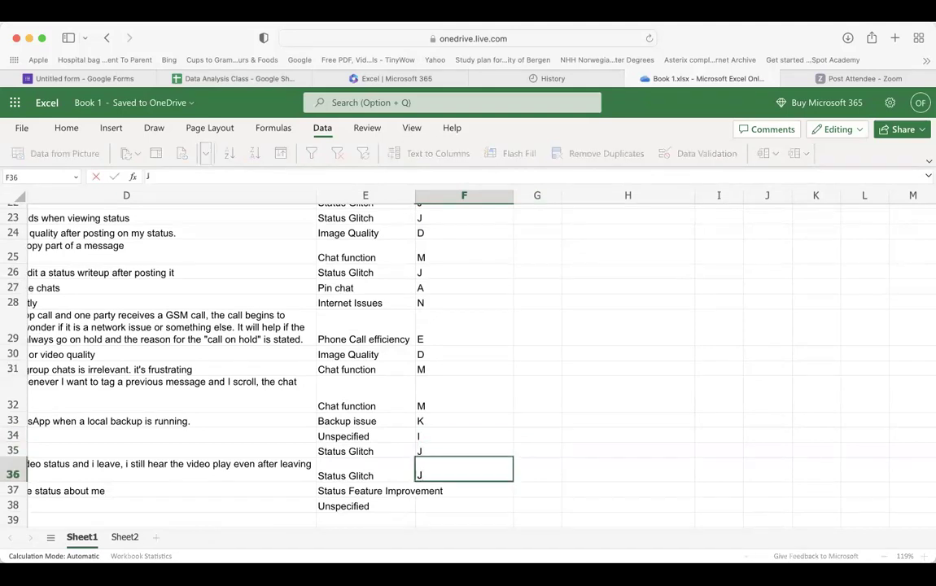
{"action": "scroll", "coordinate": [472, 358], "scroll_direction": "up", "scroll_amount": 5}
{"action": "scroll", "coordinate": [472, 358], "scroll_direction": "down", "scroll_amount": 6}
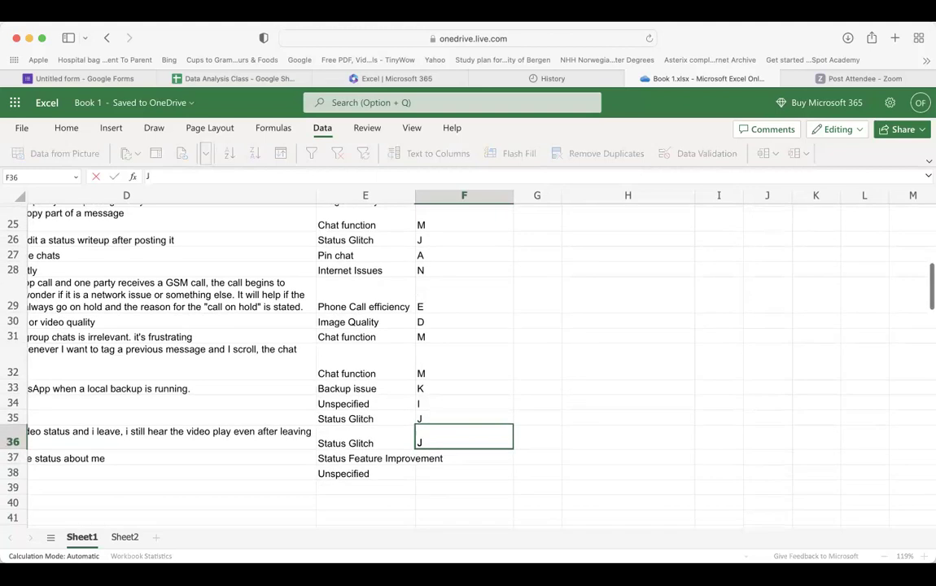
{"action": "scroll", "coordinate": [472, 358], "scroll_direction": "down", "scroll_amount": 2}
{"action": "key", "text": "Return"}
Enter code O in F37 for Status Feature Improvement and I in F38 for Unspecified.
{"action": "type", "text": "O"}
{"action": "key", "text": "Return"}
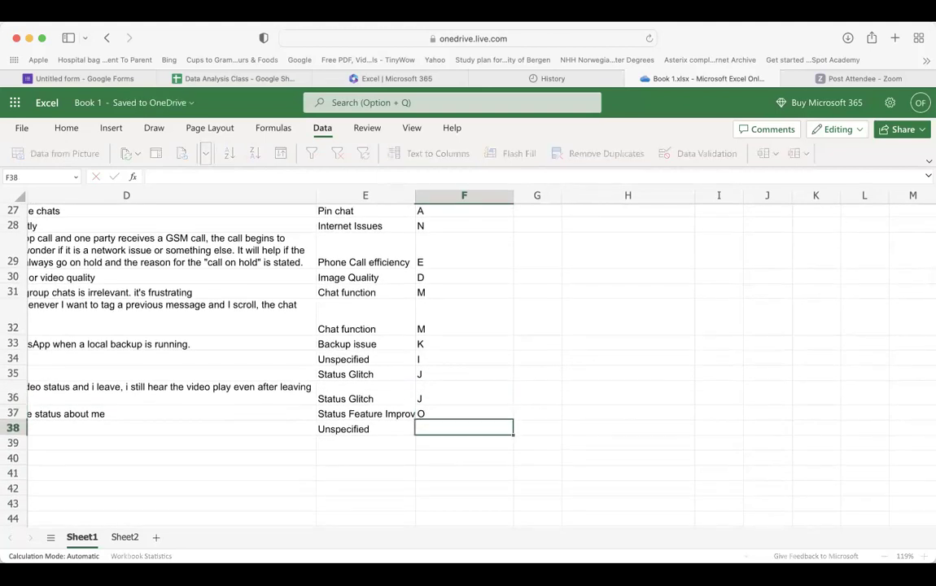
{"action": "type", "text": "I"}
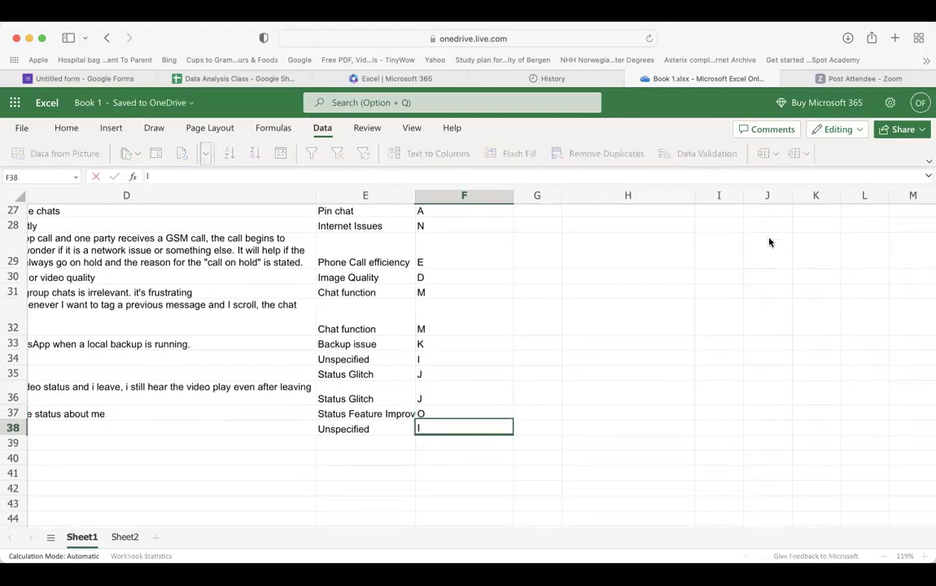
{"action": "left_click", "coordinate": [620, 317]}
Clear the theme and code reference list from H4:I18 in Sheet1.
{"action": "scroll", "coordinate": [620, 317], "scroll_direction": "up", "scroll_amount": 10}
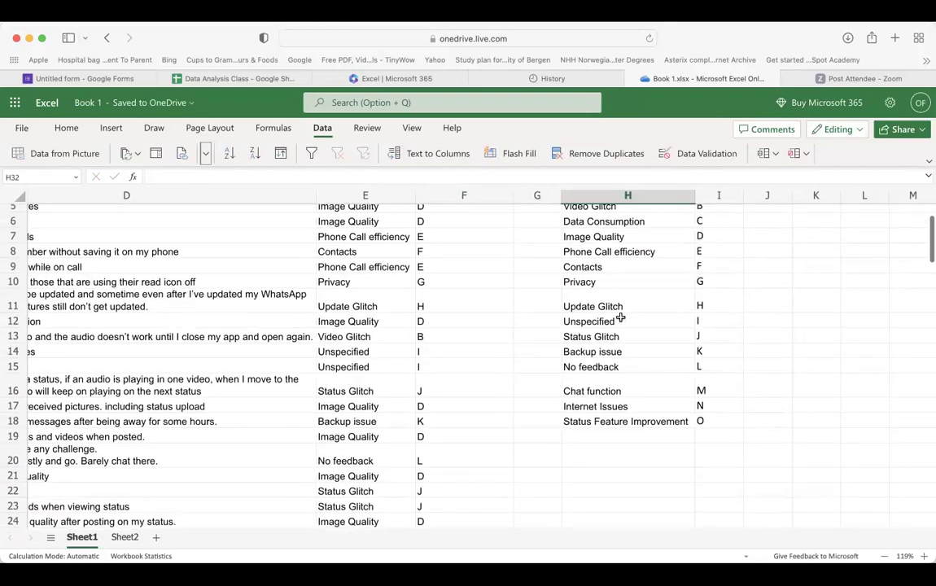
{"action": "left_click_drag", "start_coordinate": [604, 258], "coordinate": [717, 489]}
{"action": "key", "text": "Delete"}
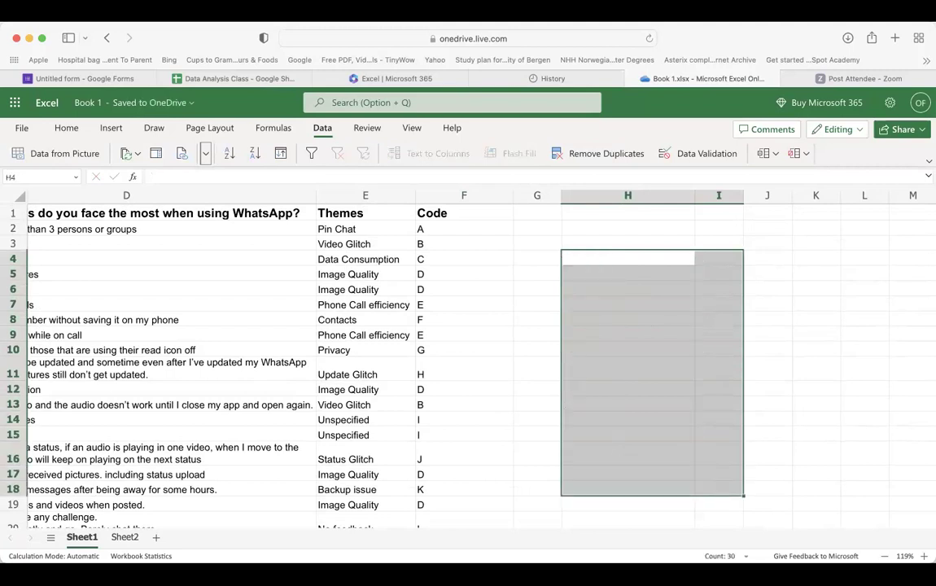
Enter the heading Themes in cell H4 of Sheet1.
{"action": "left_click", "coordinate": [556, 249]}
{"action": "left_click", "coordinate": [578, 259]}
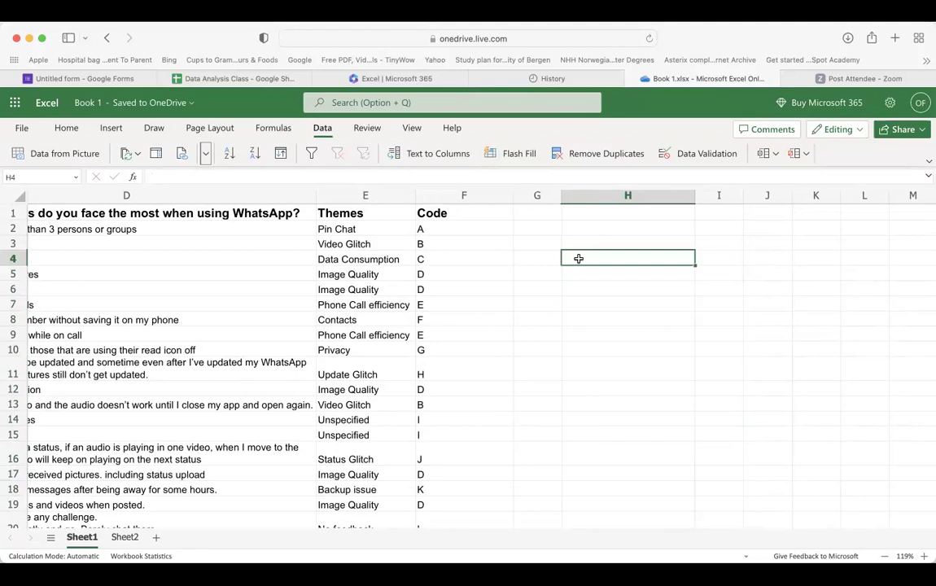
{"action": "scroll", "coordinate": [578, 259], "scroll_direction": "right", "scroll_amount": 5}
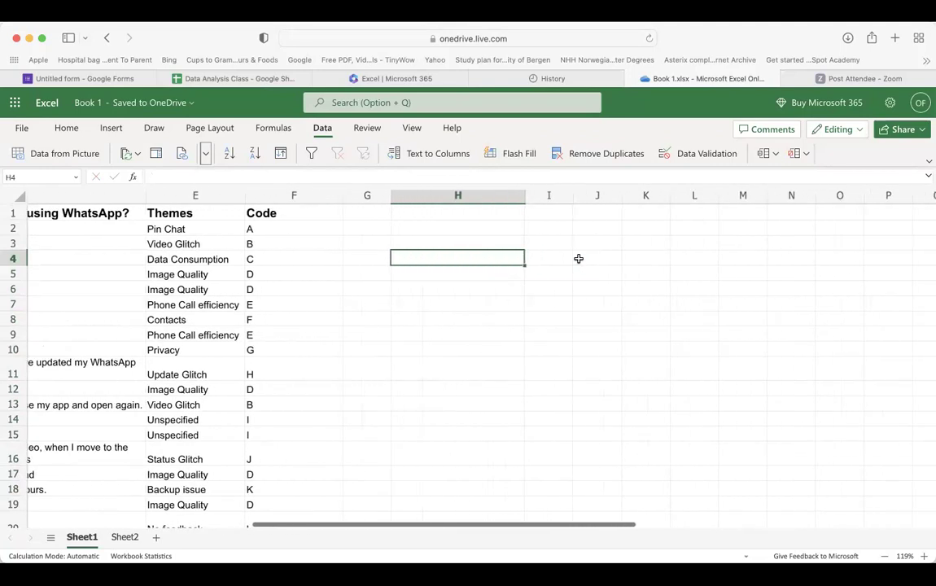
{"action": "type", "text": "THEME"}
{"action": "key", "text": "BackSpace"}
{"action": "key", "text": "BackSpace"}
{"action": "key", "text": "BackSpace"}
{"action": "key", "text": "BackSpace"}
{"action": "type", "text": "hem"}
{"action": "key", "text": "BackSpace"}
{"action": "type", "text": "eme"}
{"action": "key", "text": "BackSpace"}
{"action": "key", "text": "BackSpace"}
{"action": "key", "text": "BackSpace"}
{"action": "type", "text": "eme"}
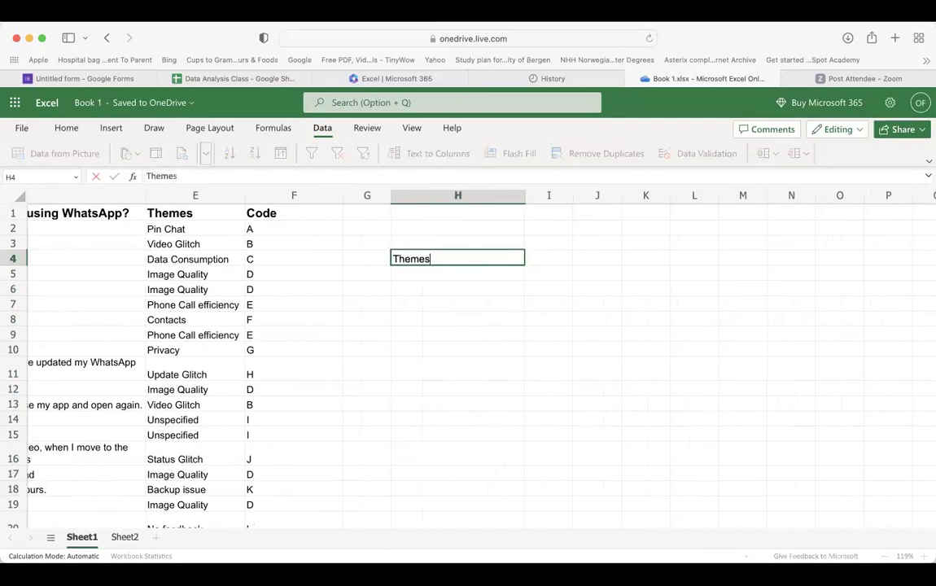
{"action": "type", "text": "s"}
Copy the theme names in A1:A15 of Sheet2, from Pin Chat to Status Feature Improvement, without their codes.
{"action": "left_click", "coordinate": [125, 537]}
{"action": "left_click", "coordinate": [84, 219]}
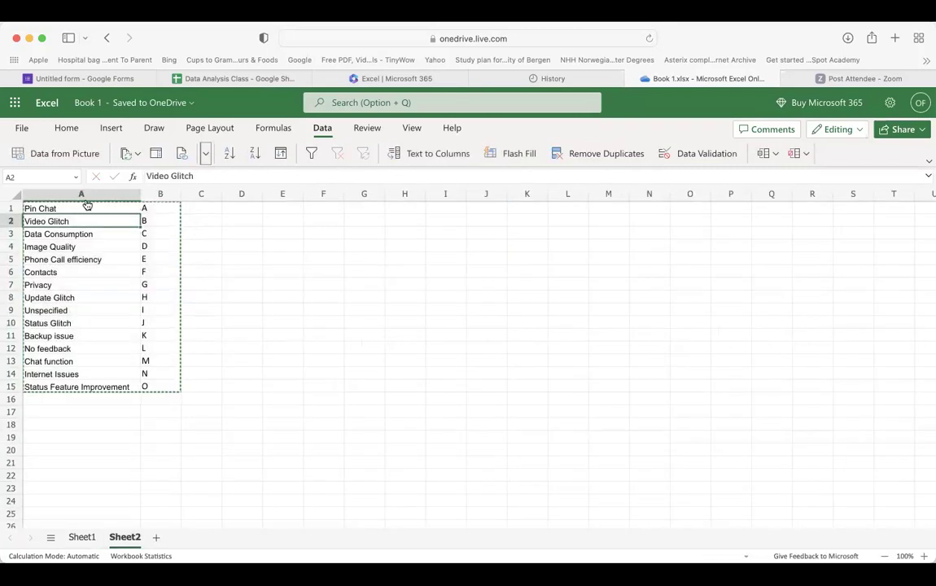
{"action": "left_click", "coordinate": [82, 194]}
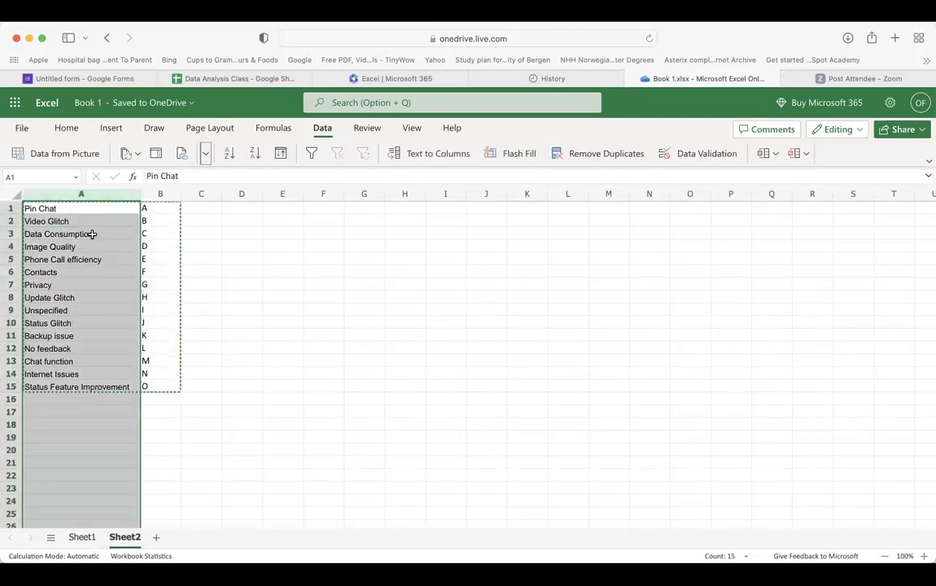
{"action": "left_click", "coordinate": [92, 235]}
{"action": "left_click", "coordinate": [258, 286]}
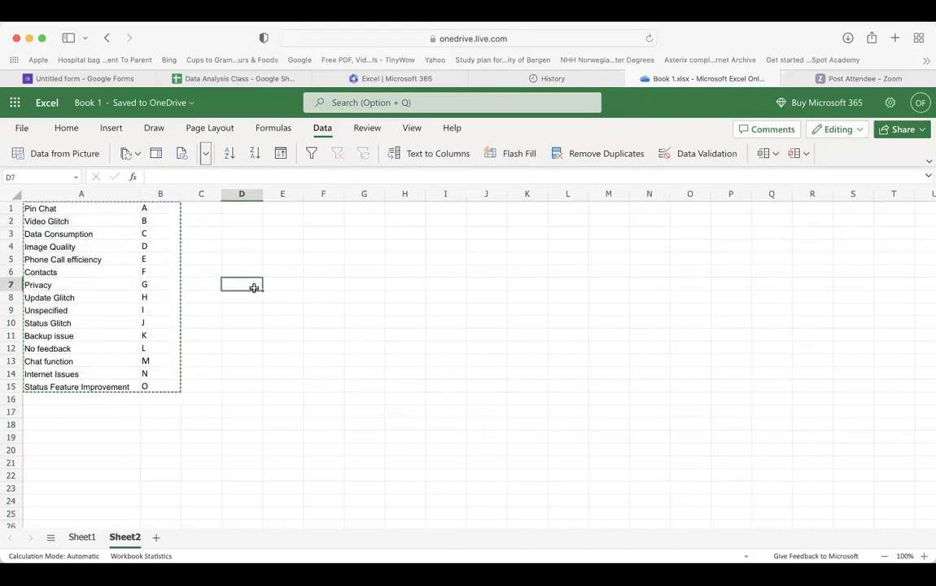
{"action": "left_click", "coordinate": [115, 236]}
{"action": "left_click_drag", "start_coordinate": [115, 237], "coordinate": [116, 237]}
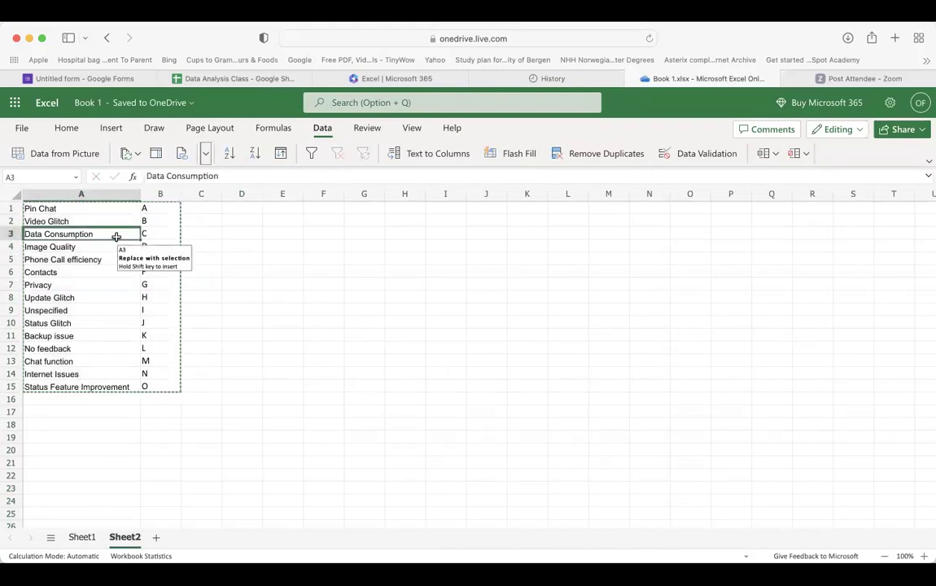
{"action": "left_click", "coordinate": [84, 217]}
{"action": "left_click", "coordinate": [84, 206]}
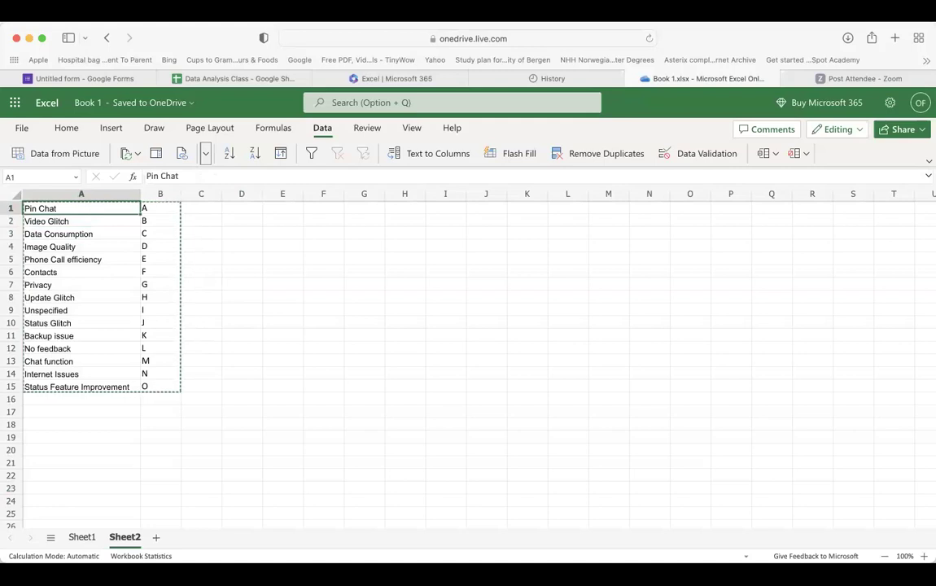
{"action": "left_click_drag", "start_coordinate": [84, 209], "coordinate": [84, 386]}
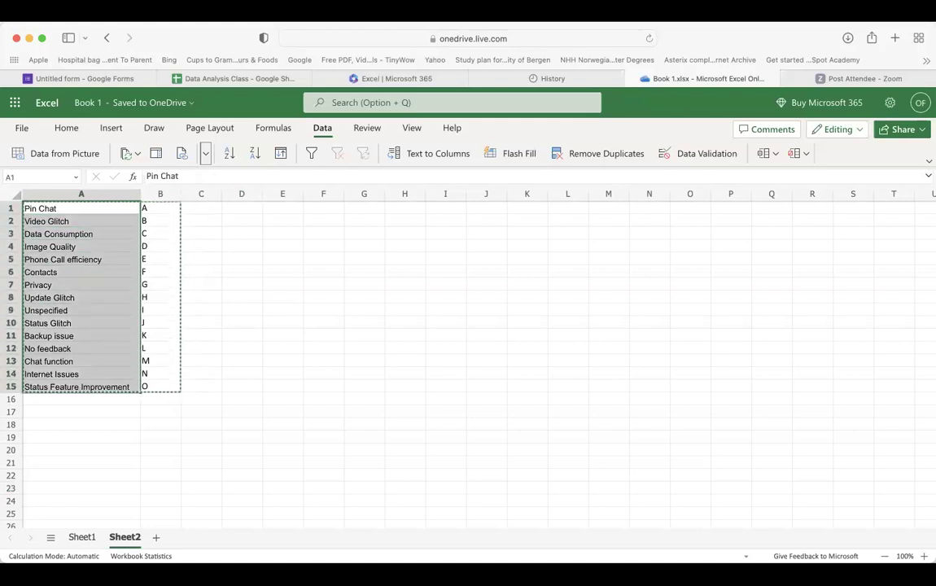
{"action": "key", "text": "super+c"}
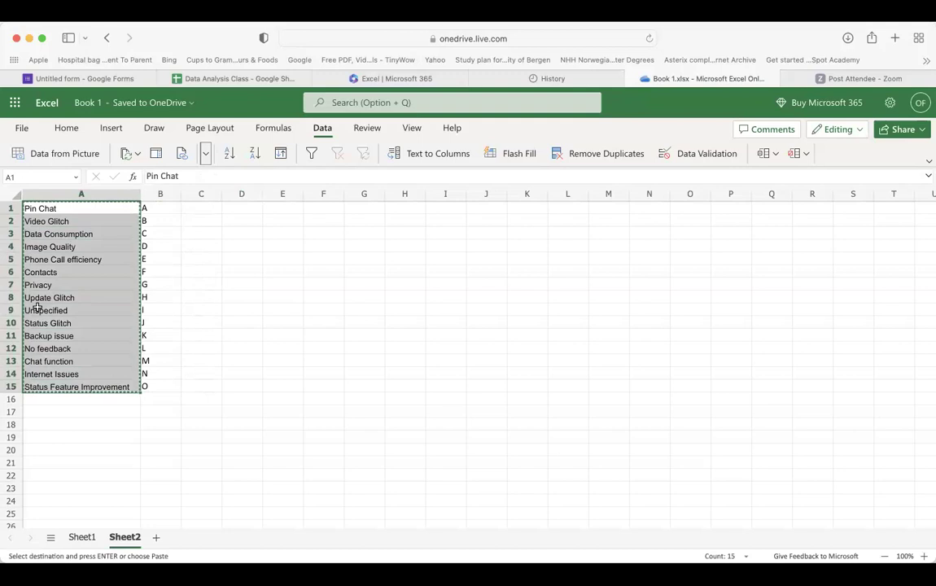
Paste the copied theme names into Sheet1 under the Themes heading, starting at H5.
{"action": "left_click", "coordinate": [88, 539]}
{"action": "left_click", "coordinate": [420, 271]}
{"action": "key", "text": "super+v"}
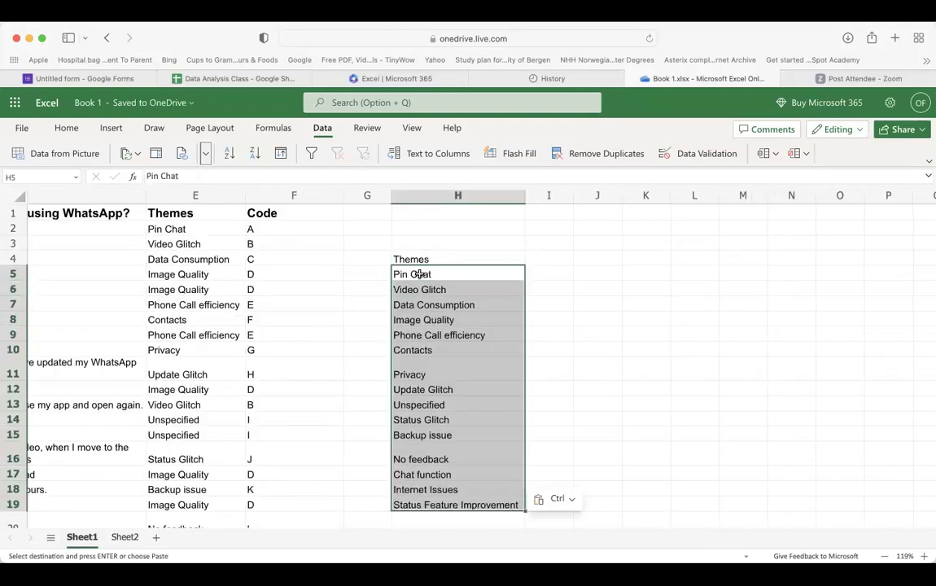
Start a COUNTIF formula in I5 beside Pin Chat, with the Code column cells F3:F38 as its range.
{"action": "left_click", "coordinate": [539, 269]}
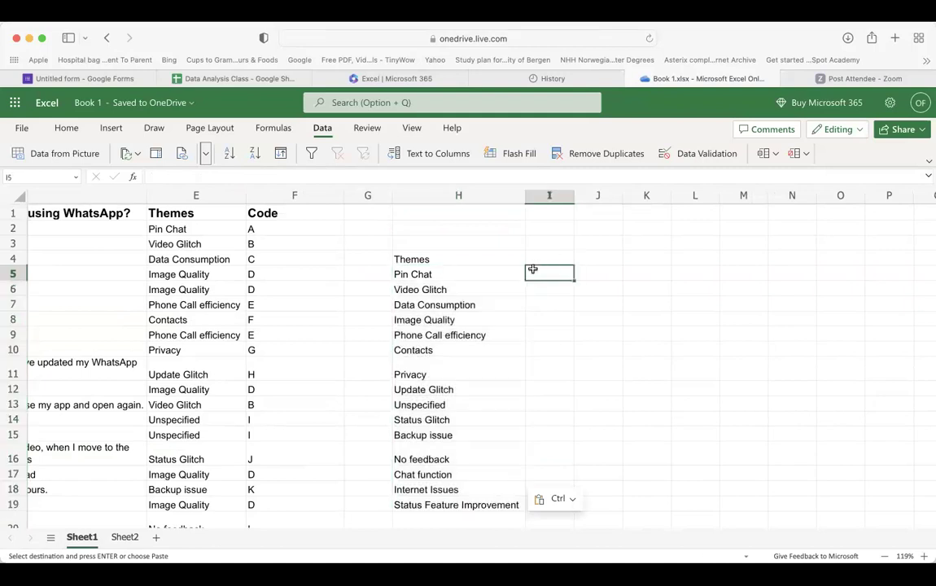
{"action": "type", "text": "=COUN"}
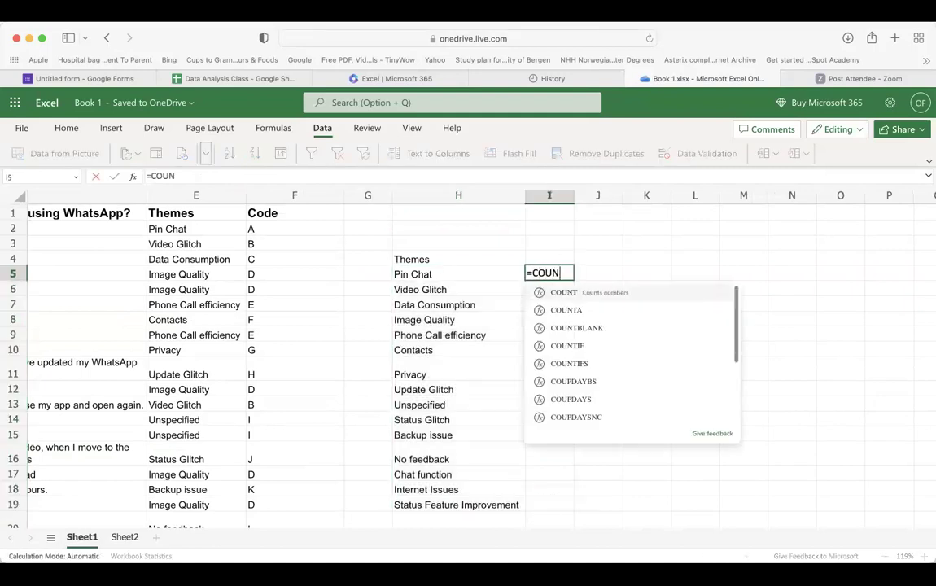
{"action": "type", "text": "TIF("}
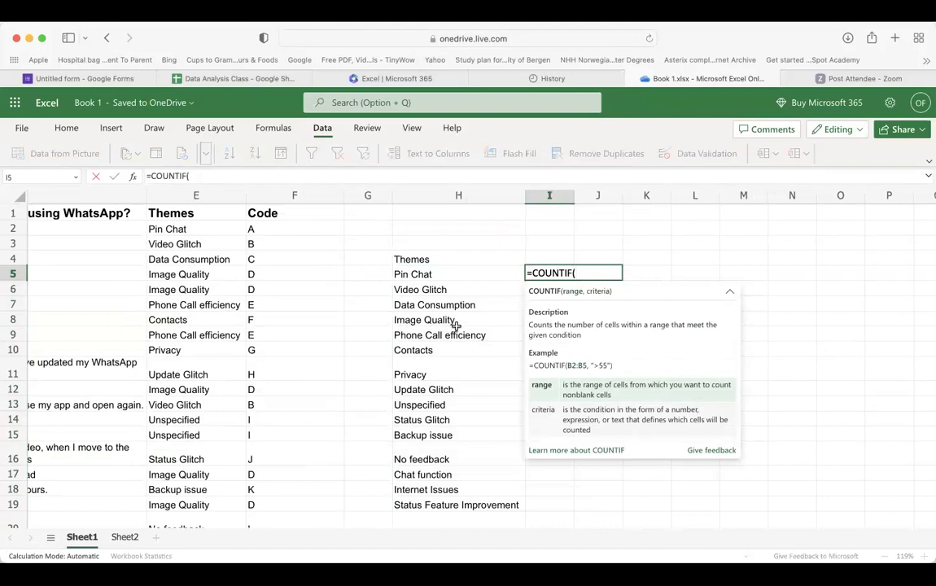
{"action": "scroll", "coordinate": [456, 327], "scroll_direction": "left", "scroll_amount": 3}
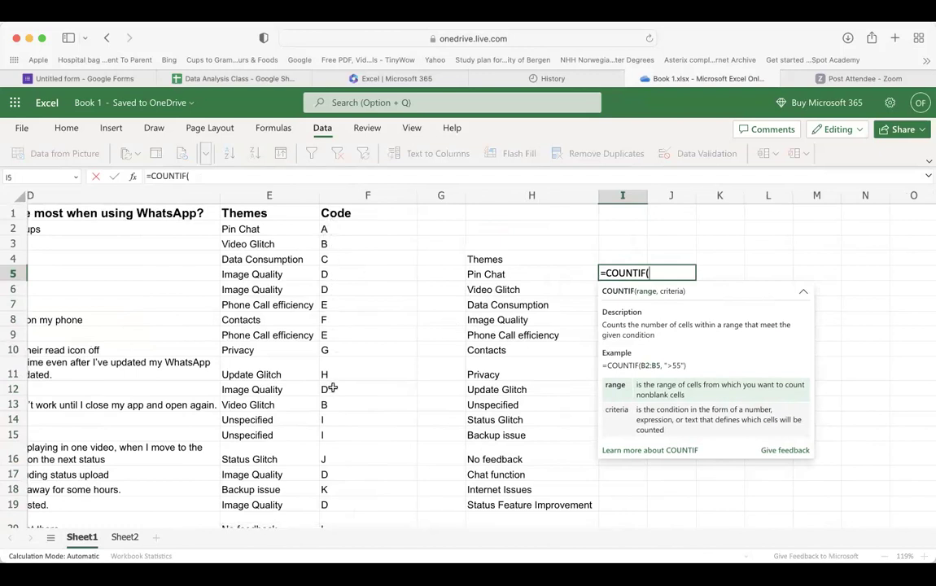
{"action": "scroll", "coordinate": [334, 383], "scroll_direction": "right", "scroll_amount": 3}
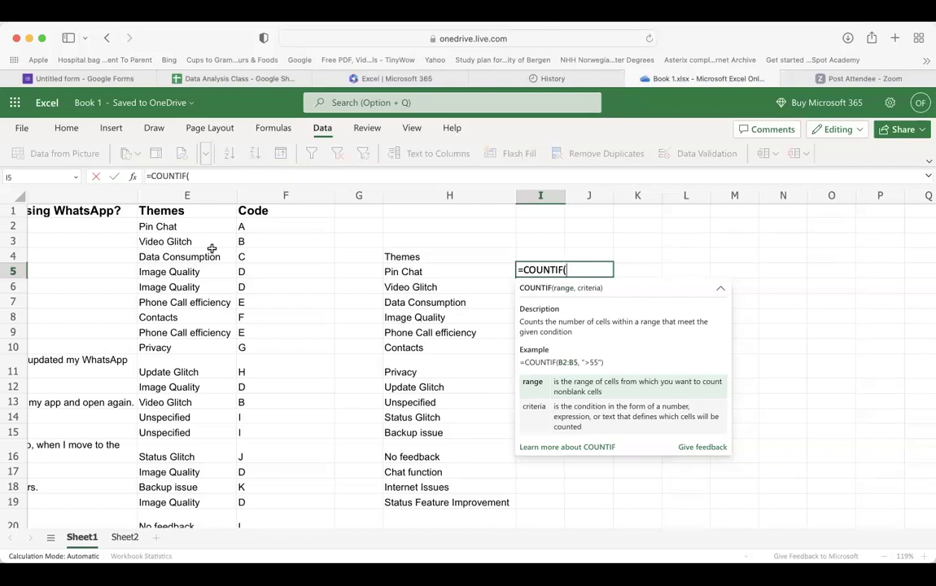
{"action": "scroll", "coordinate": [212, 248], "scroll_direction": "left", "scroll_amount": 3}
{"action": "scroll", "coordinate": [211, 248], "scroll_direction": "left", "scroll_amount": 6}
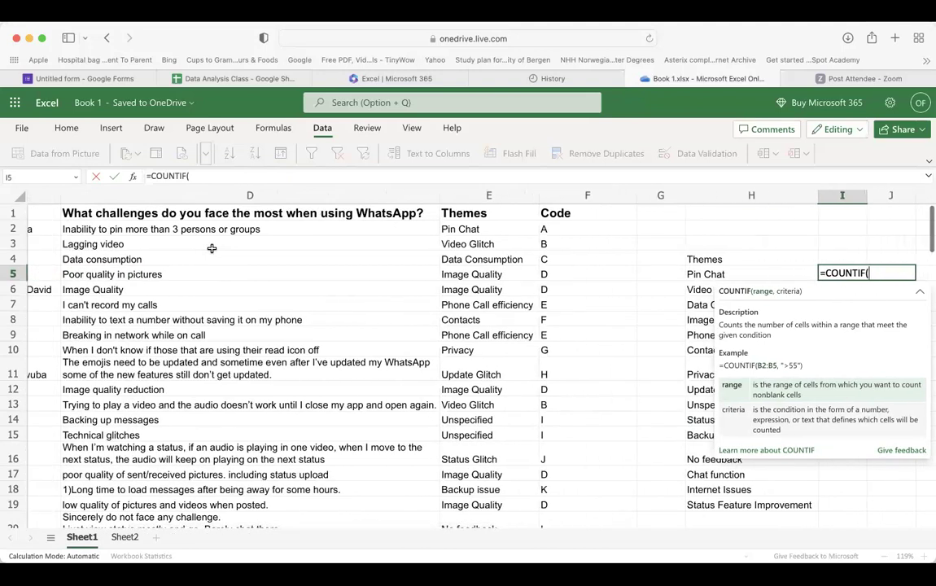
{"action": "scroll", "coordinate": [211, 248], "scroll_direction": "left", "scroll_amount": 2}
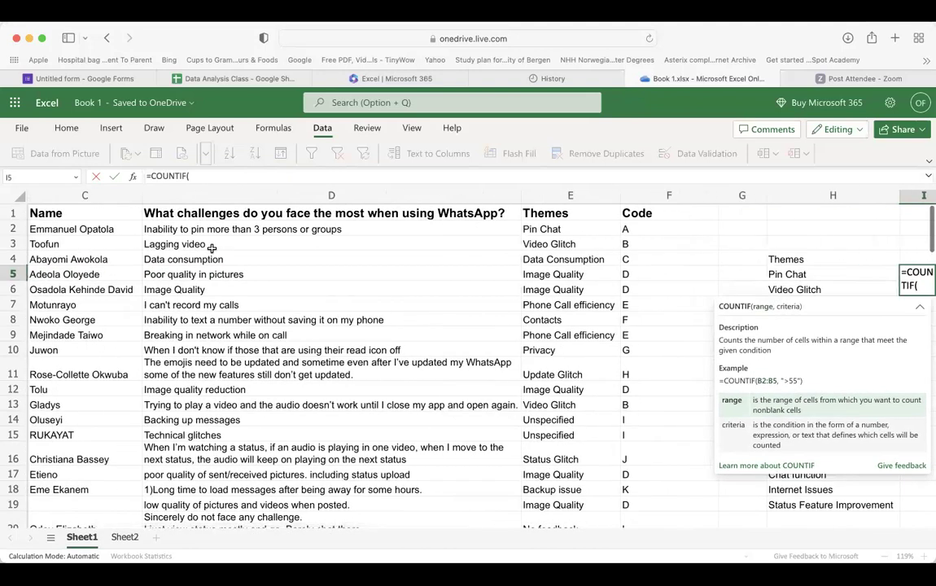
{"action": "scroll", "coordinate": [211, 248], "scroll_direction": "right", "scroll_amount": 3}
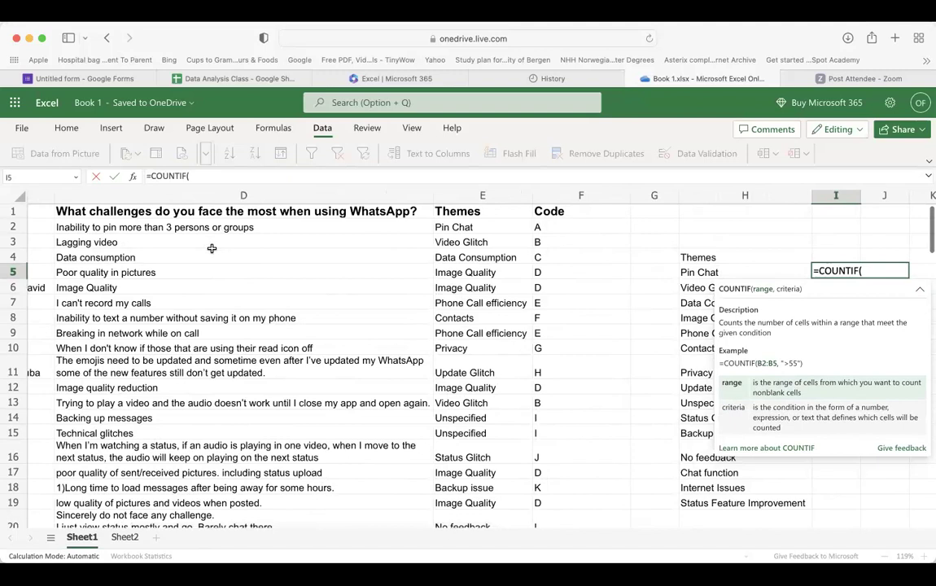
{"action": "left_click", "coordinate": [551, 228]}
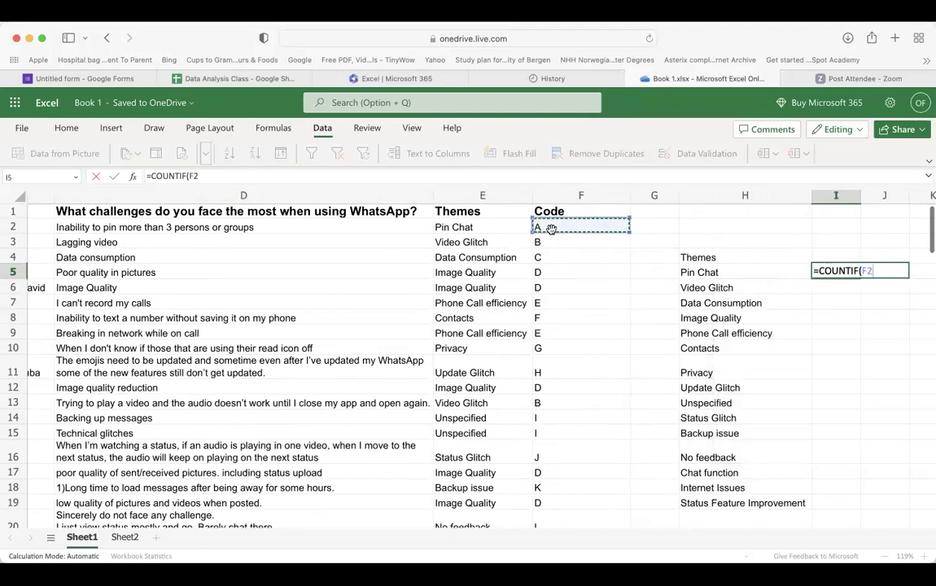
{"action": "scroll", "coordinate": [551, 228], "scroll_direction": "right", "scroll_amount": 4}
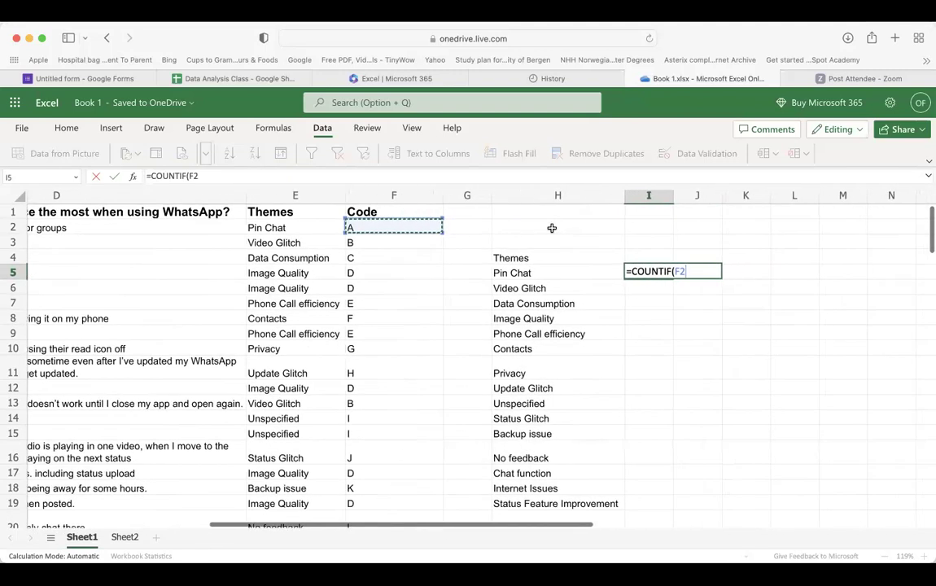
{"action": "scroll", "coordinate": [551, 228], "scroll_direction": "left", "scroll_amount": 2}
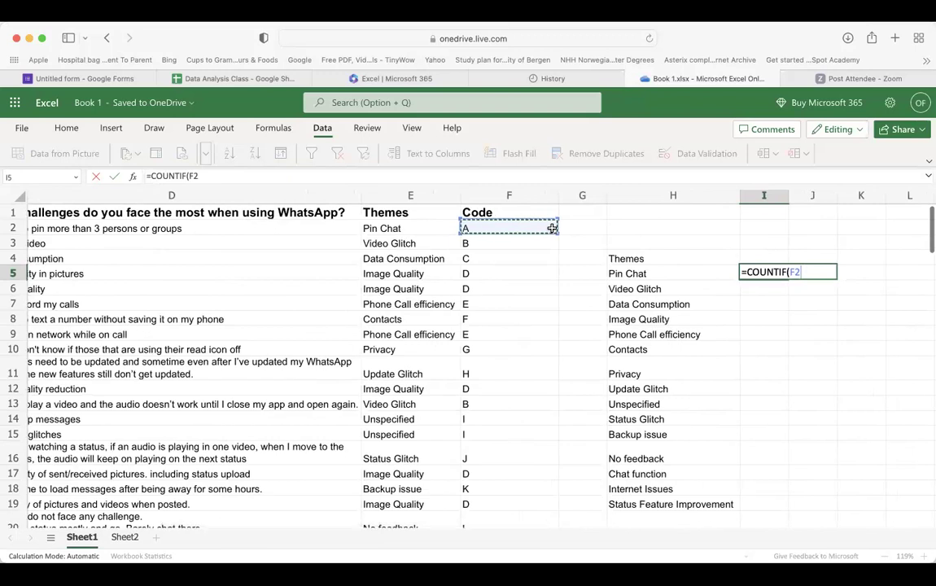
{"action": "scroll", "coordinate": [551, 228], "scroll_direction": "left", "scroll_amount": 2}
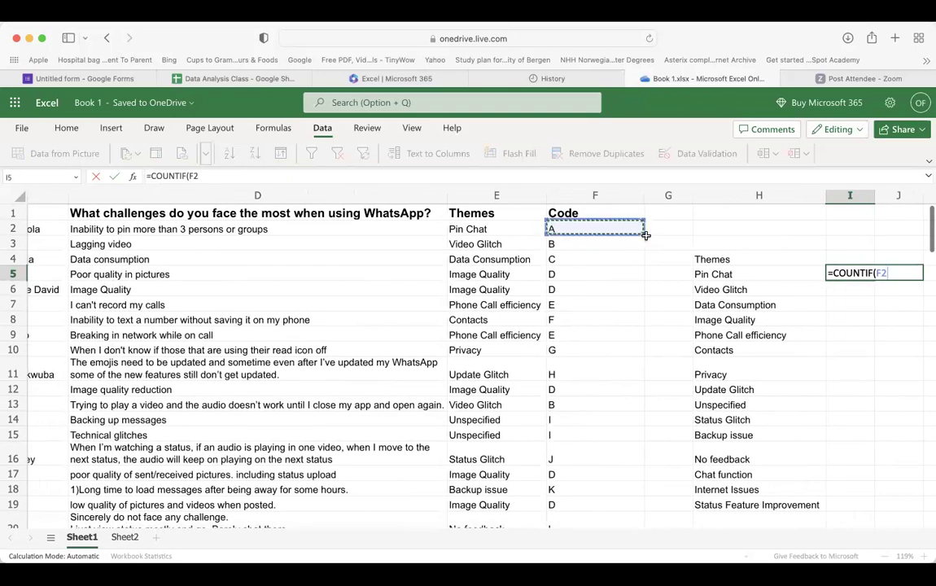
{"action": "left_click_drag", "start_coordinate": [643, 236], "coordinate": [609, 421]}
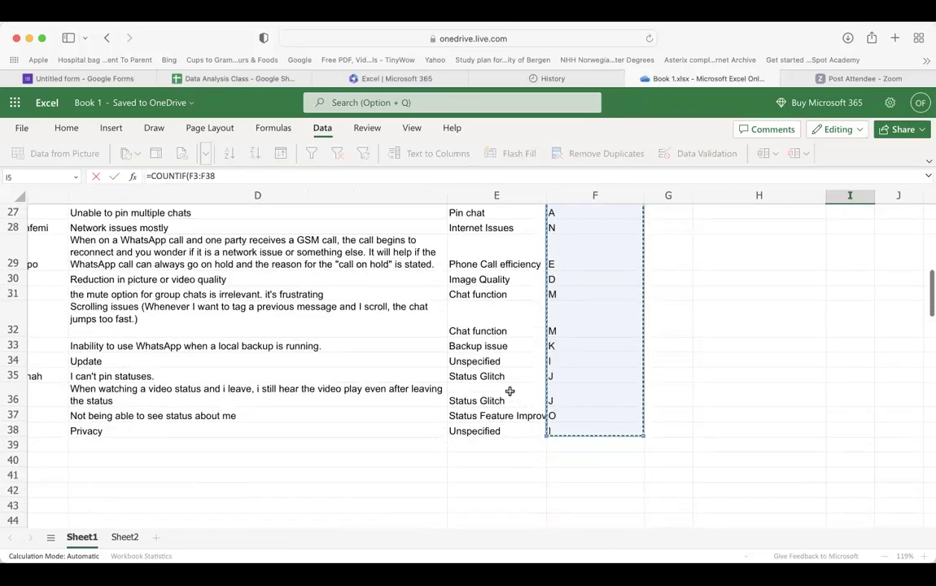
Add the criterion "A" after the range in the COUNTIF formula in I5.
{"action": "scroll", "coordinate": [508, 388], "scroll_direction": "right", "scroll_amount": 3}
{"action": "scroll", "coordinate": [510, 392], "scroll_direction": "right", "scroll_amount": 5}
{"action": "scroll", "coordinate": [509, 390], "scroll_direction": "up", "scroll_amount": 10}
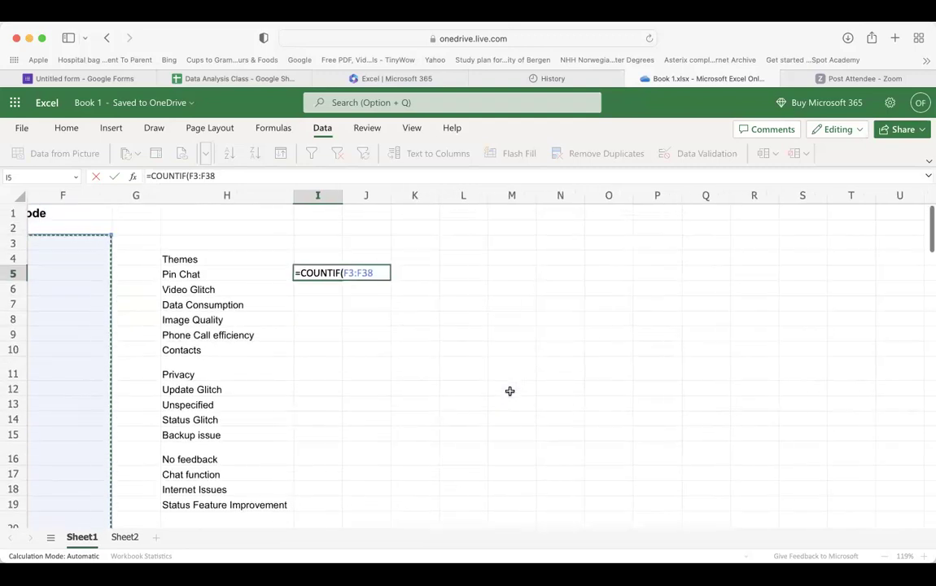
{"action": "left_click", "coordinate": [377, 273]}
{"action": "type", "text": ","}
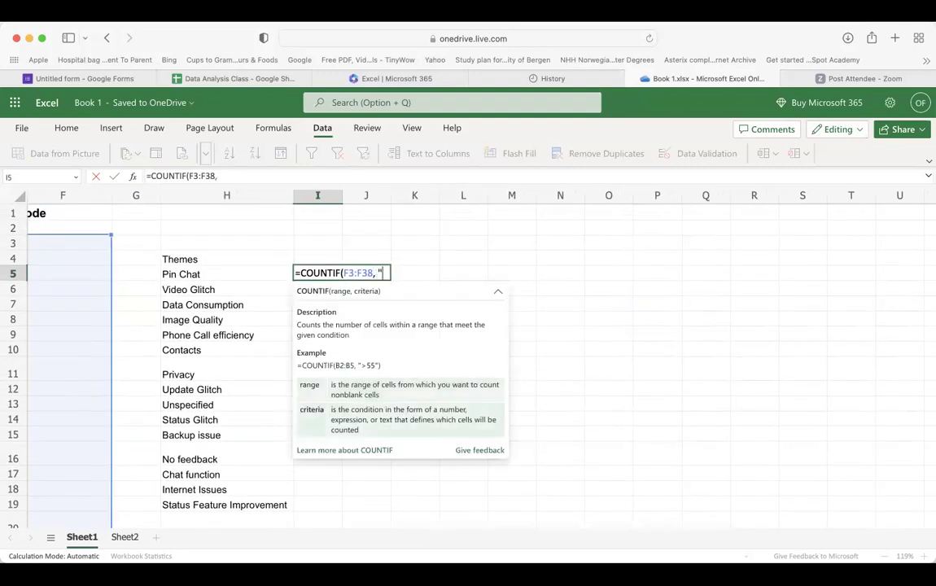
{"action": "type", "text": " \""}
{"action": "scroll", "coordinate": [468, 326], "scroll_direction": "left", "scroll_amount": 3}
{"action": "type", "text": "A"}
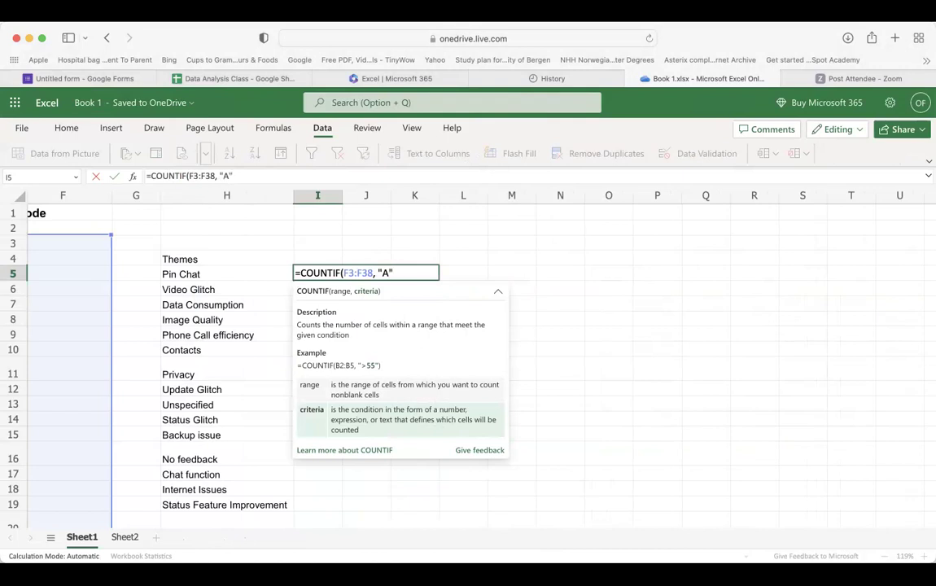
{"action": "scroll", "coordinate": [240, 296], "scroll_direction": "left", "scroll_amount": 2}
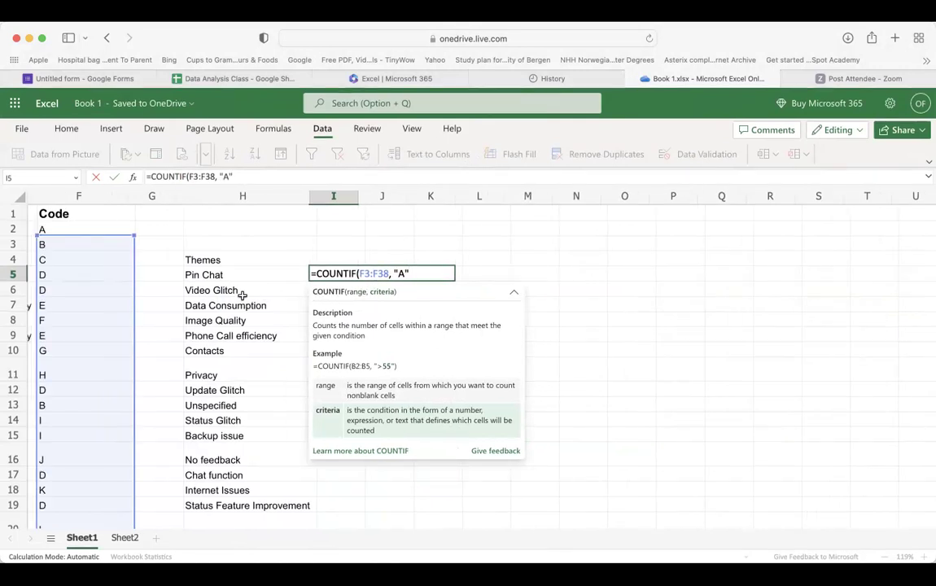
Change the start of the COUNTIF range in I5 to F2 and close the formula's bracket.
{"action": "double_click", "coordinate": [381, 273]}
{"action": "type", "text": "F2"}
{"action": "left_click", "coordinate": [443, 272]}
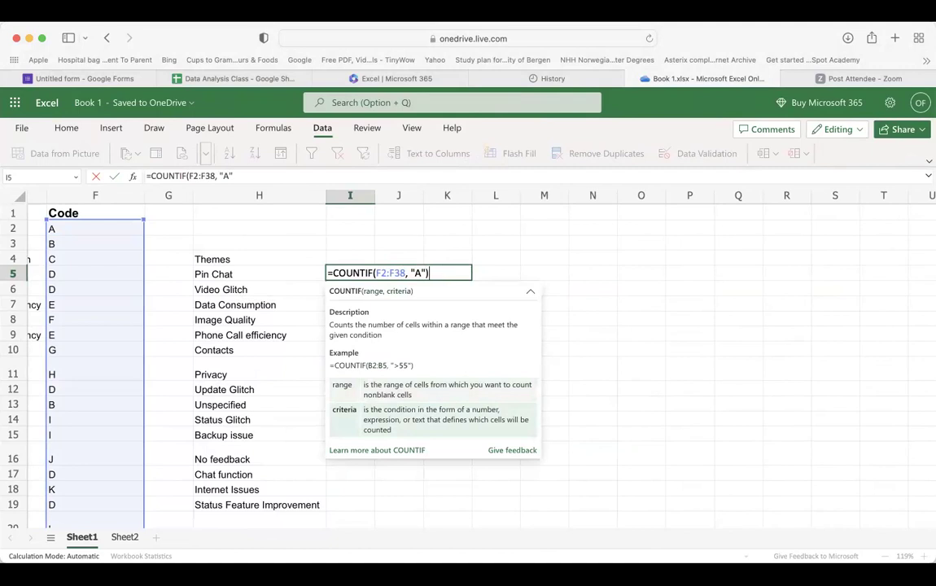
{"action": "type", "text": ")"}
Make the COUNTIF range in I5 absolute as $F$2:$F$38 and enter the formula.
{"action": "left_click", "coordinate": [398, 273]}
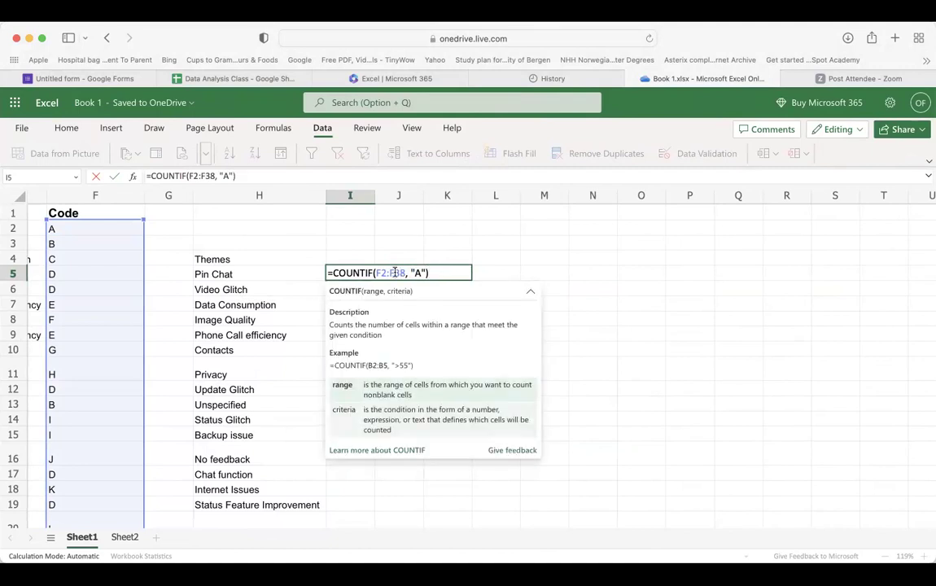
{"action": "type", "text": "$"}
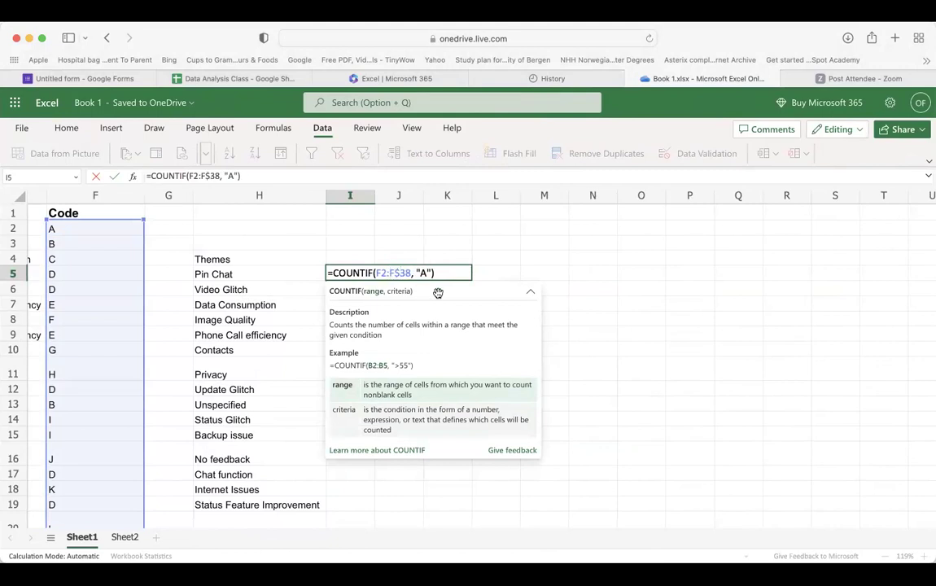
{"action": "key", "text": "Left"}
{"action": "key", "text": "Left"}
{"action": "type", "text": "$:"}
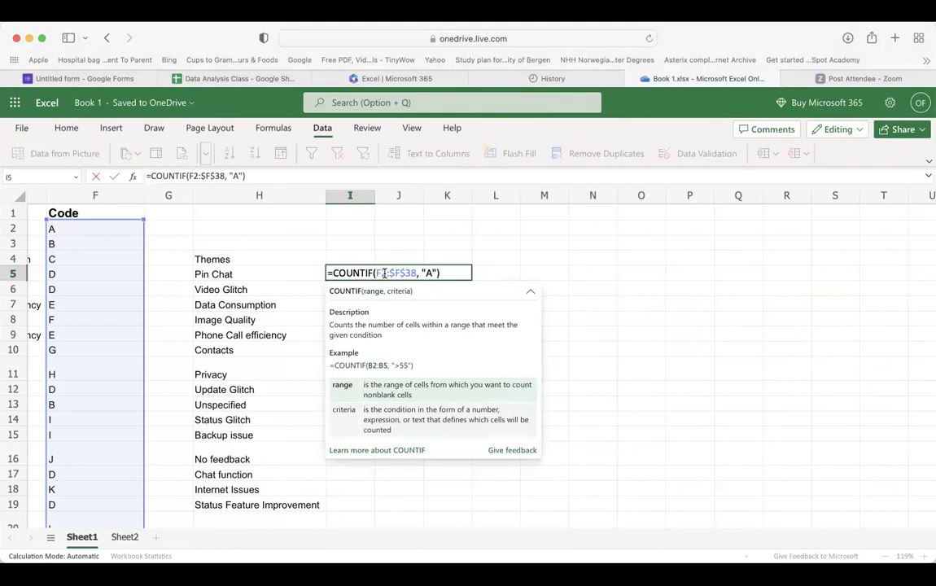
{"action": "type", "text": "$"}
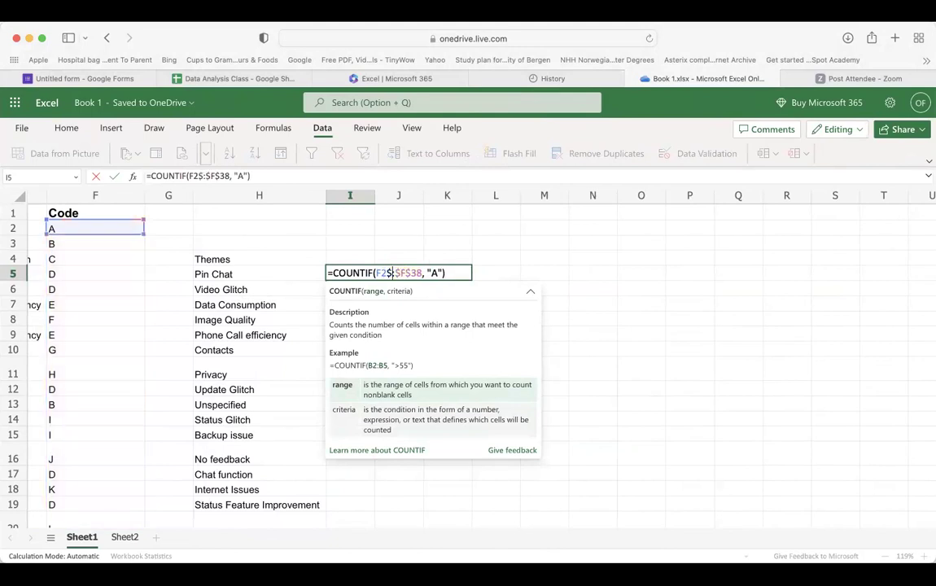
{"action": "key", "text": "BackSpace"}
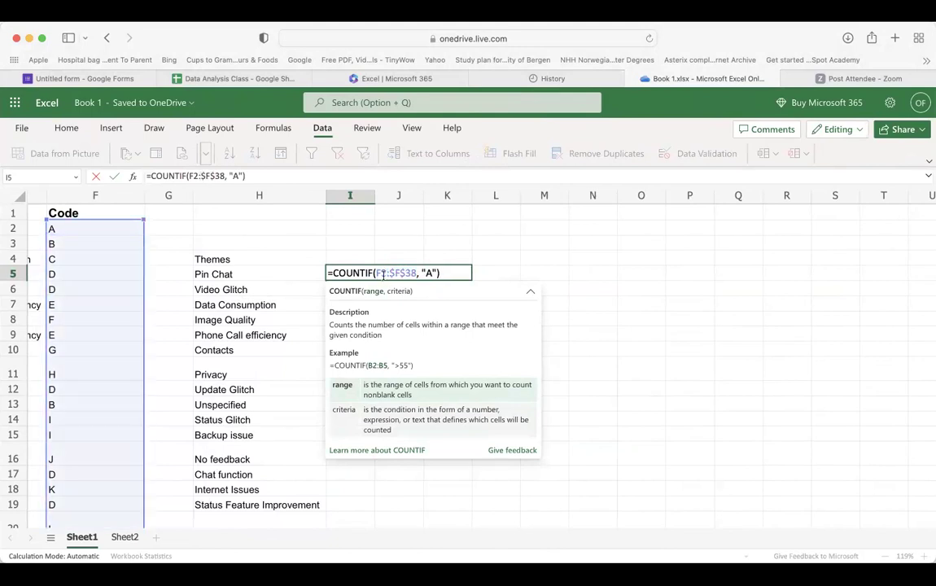
{"action": "key", "text": "Left"}
{"action": "type", "text": "$"}
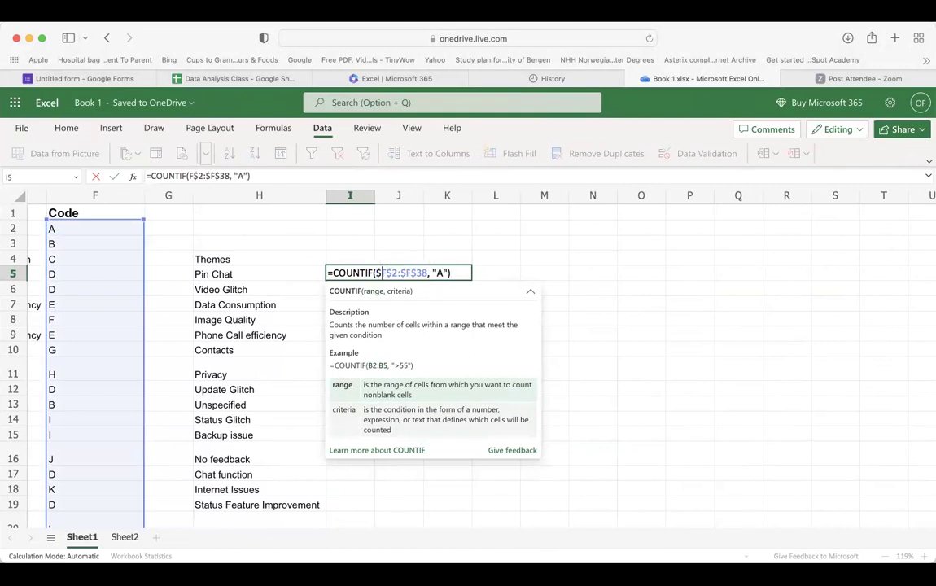
{"action": "left_click", "coordinate": [434, 241]}
{"action": "left_click", "coordinate": [367, 273]}
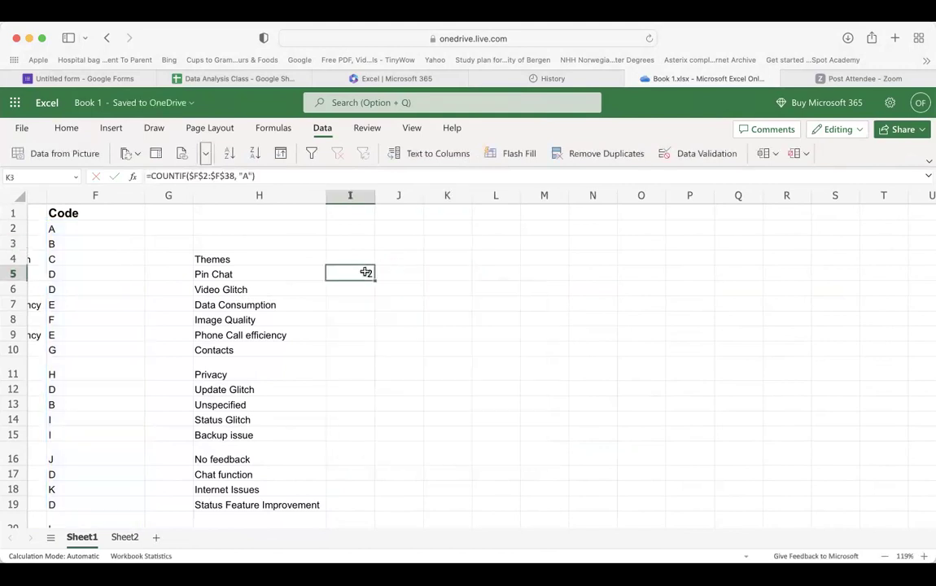
Check the Pin Chat count against the A entries in the Code column and review the formula in I5.
{"action": "scroll", "coordinate": [343, 289], "scroll_direction": "left", "scroll_amount": 2}
{"action": "scroll", "coordinate": [342, 289], "scroll_direction": "left", "scroll_amount": 2}
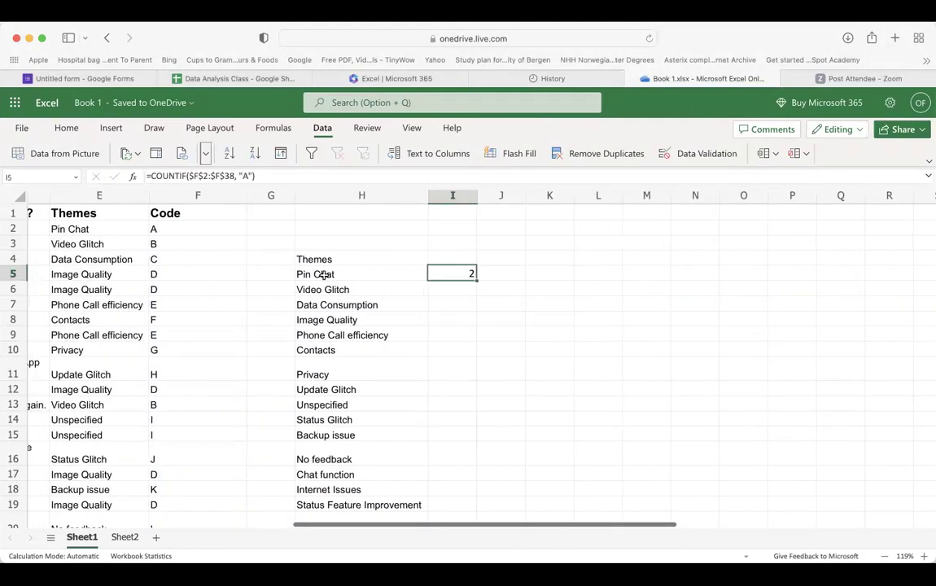
{"action": "scroll", "coordinate": [248, 393], "scroll_direction": "down", "scroll_amount": 5}
{"action": "scroll", "coordinate": [248, 395], "scroll_direction": "down", "scroll_amount": 5}
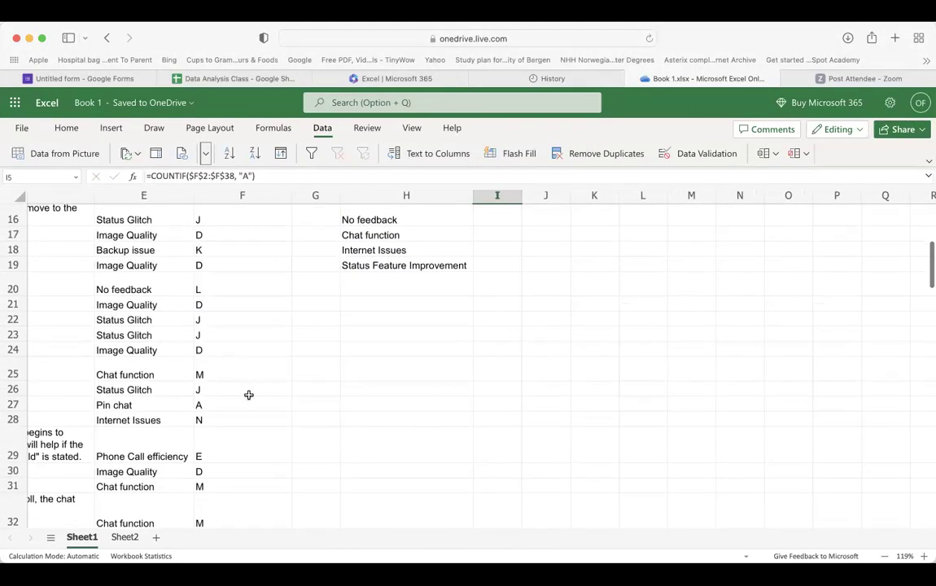
{"action": "left_click", "coordinate": [248, 389]}
{"action": "scroll", "coordinate": [248, 390], "scroll_direction": "up", "scroll_amount": 5}
{"action": "scroll", "coordinate": [247, 390], "scroll_direction": "up", "scroll_amount": 4}
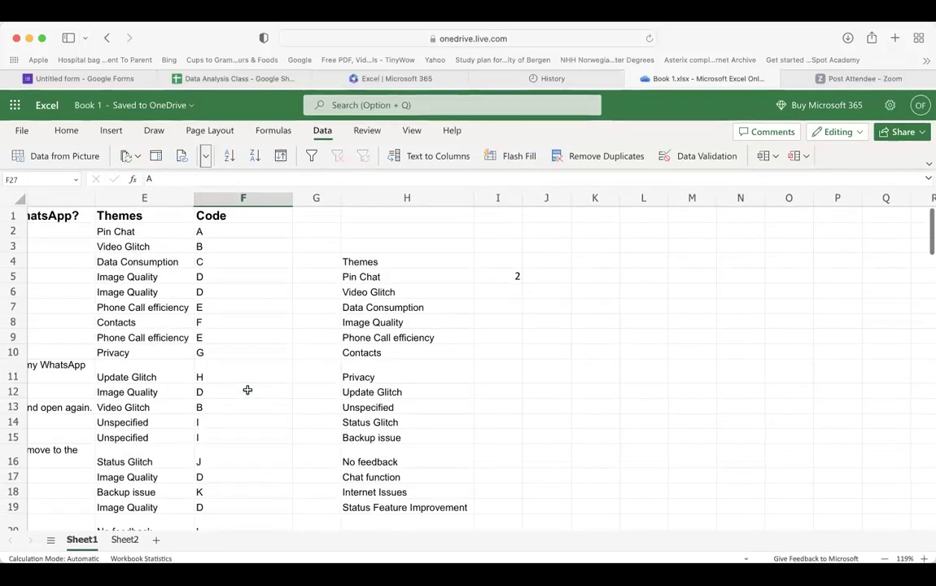
{"action": "left_click", "coordinate": [509, 272]}
{"action": "double_click", "coordinate": [514, 273]}
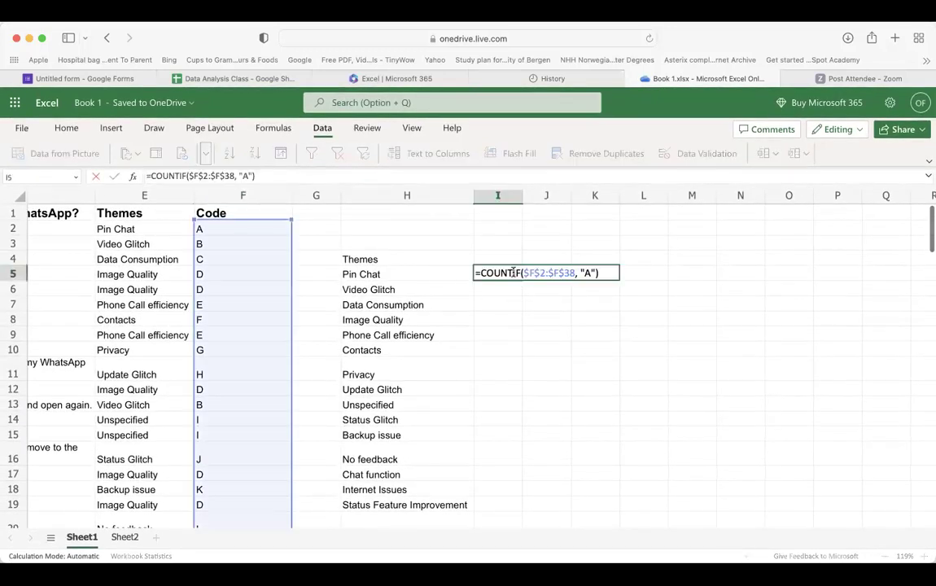
{"action": "left_click", "coordinate": [588, 273]}
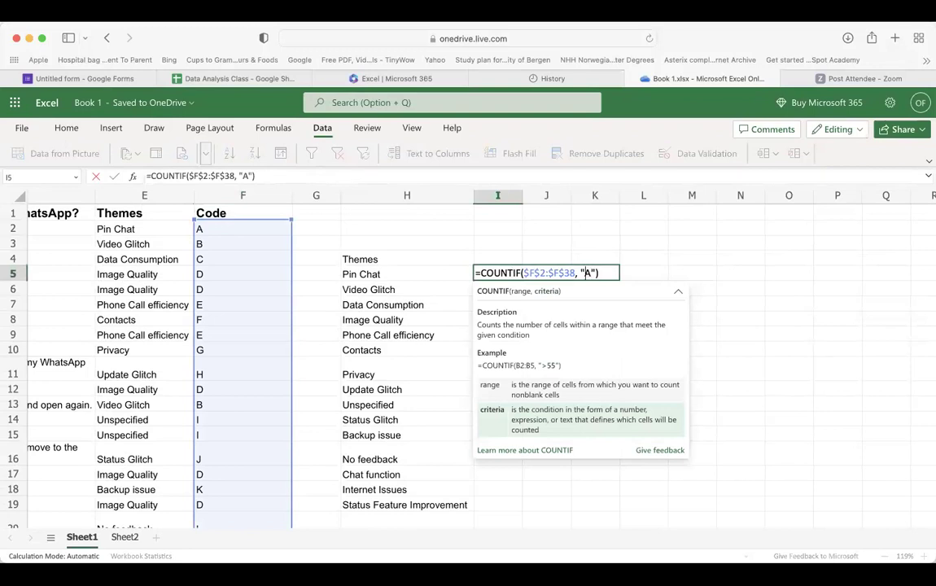
{"action": "left_click", "coordinate": [613, 244]}
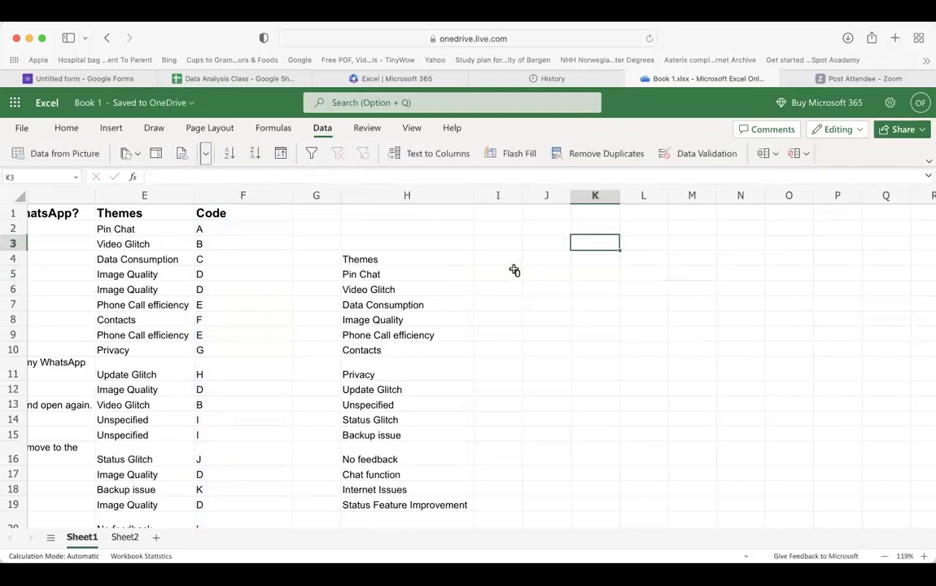
{"action": "left_click", "coordinate": [515, 270]}
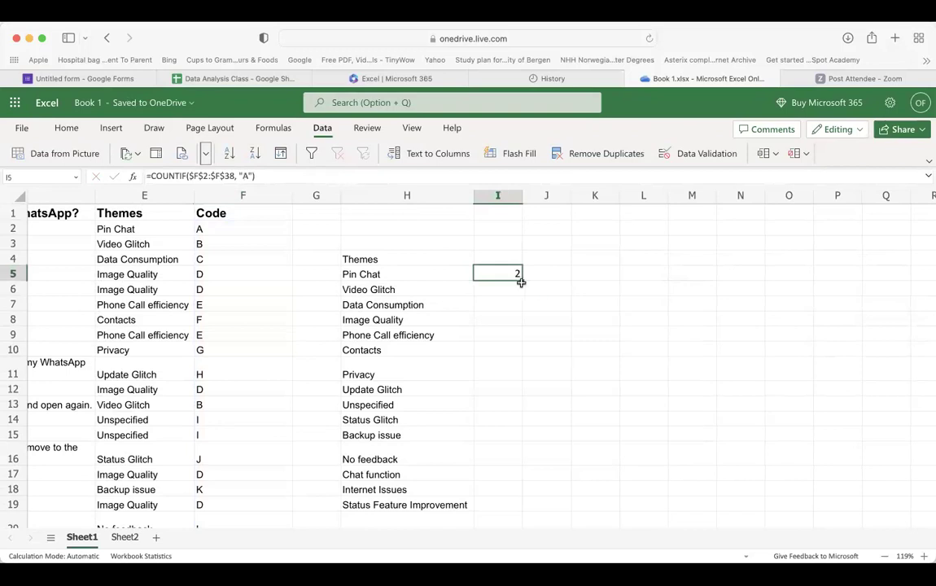
Fill the COUNTIF formula from I5 down to I19, beside Status Feature Improvement.
{"action": "left_click", "coordinate": [540, 278]}
{"action": "left_click", "coordinate": [513, 274]}
{"action": "mouse_move", "coordinate": [514, 349]}
{"action": "left_mouse_down"}
{"action": "mouse_move", "coordinate": [501, 492]}
{"action": "mouse_move", "coordinate": [512, 509]}
{"action": "left_mouse_up"}
{"action": "key", "text": "ctrl+d"}
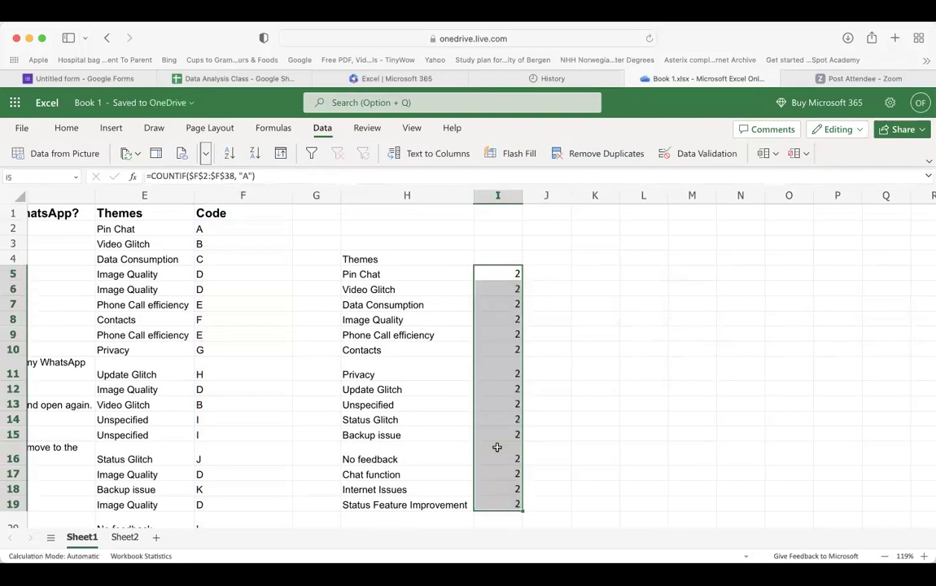
Change the COUNTIF criterion for Video Glitch in I6 to "B".
{"action": "left_click", "coordinate": [497, 291]}
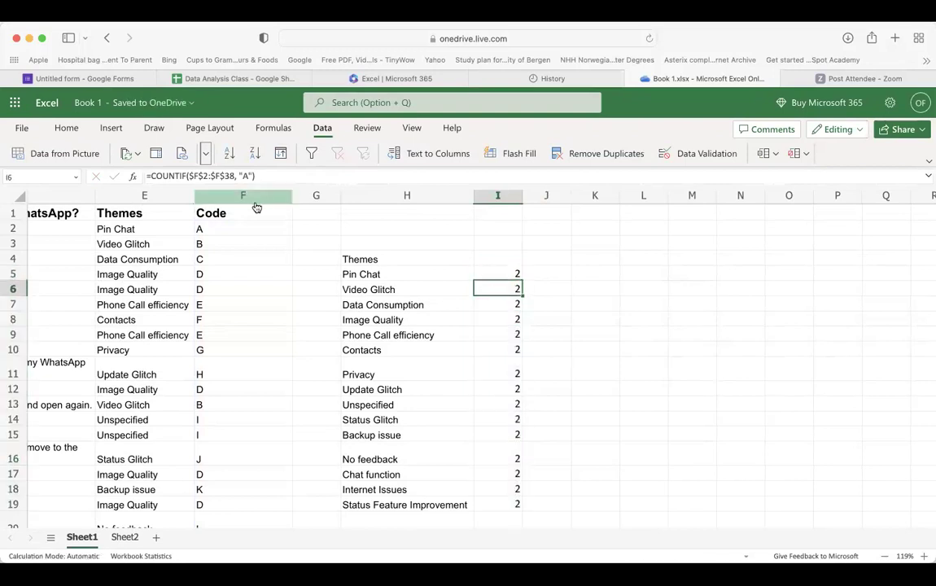
{"action": "left_click", "coordinate": [251, 174]}
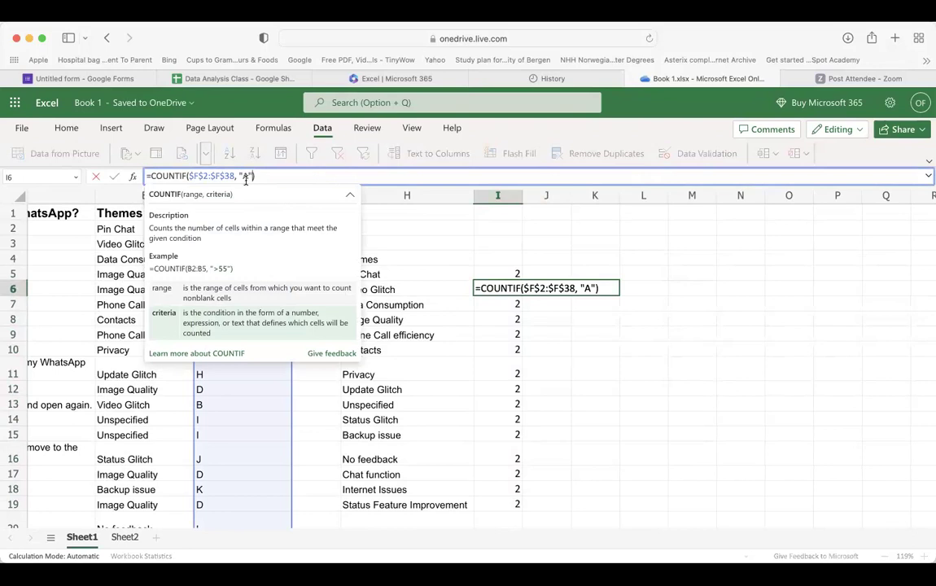
{"action": "key", "text": "BackSpace"}
{"action": "key", "text": "Return"}
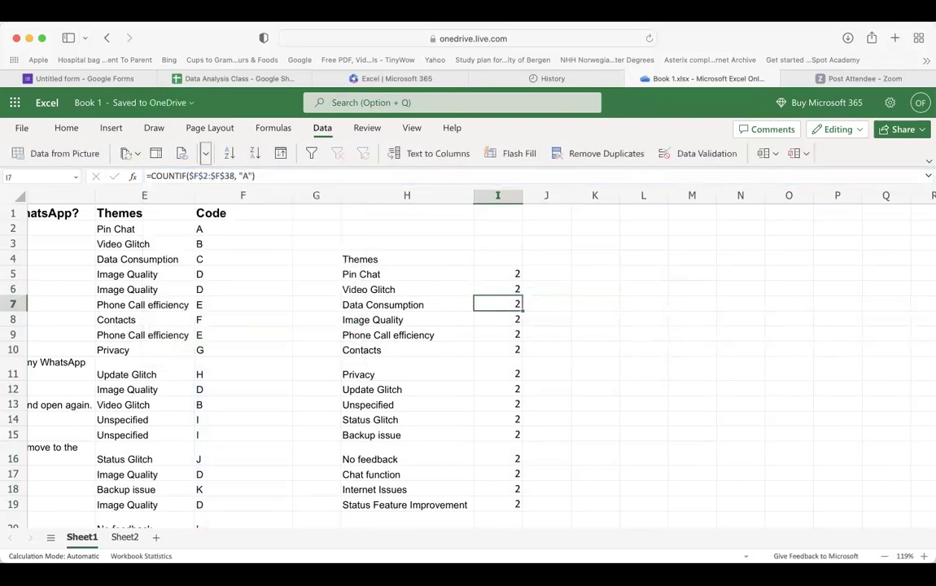
{"action": "left_click", "coordinate": [482, 288]}
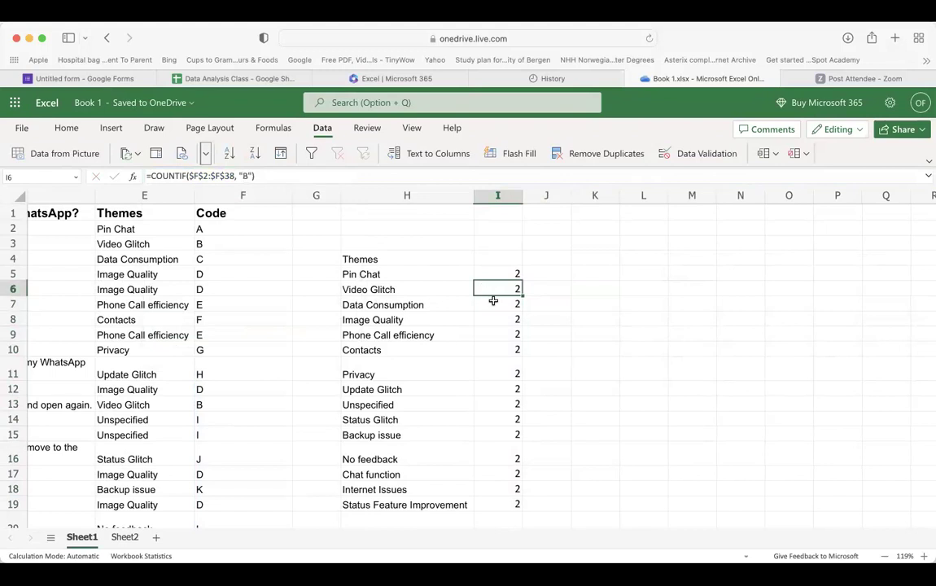
Set the COUNTIF criteria to "C" for Data Consumption in I7 and "D" for Image Quality in I8.
{"action": "left_click", "coordinate": [496, 304]}
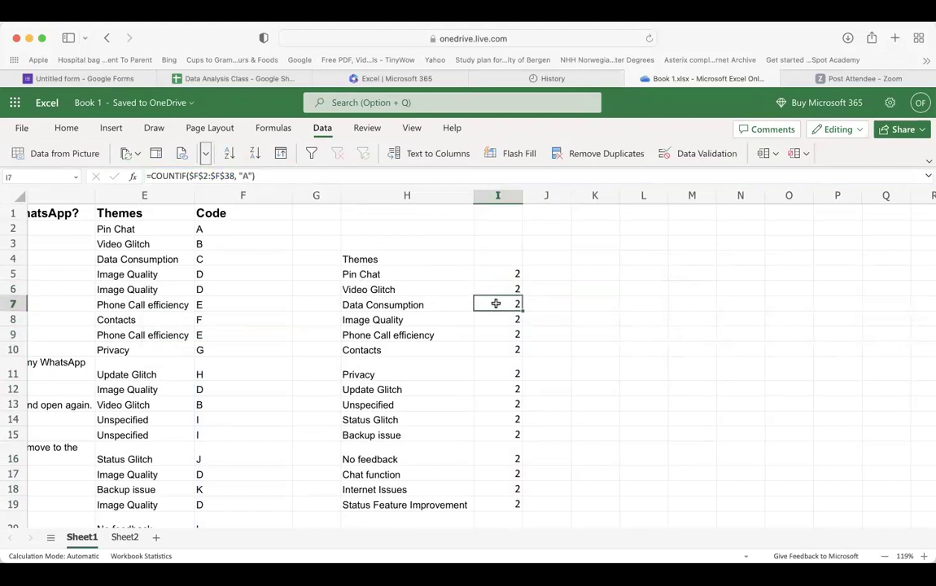
{"action": "left_click", "coordinate": [248, 177]}
{"action": "key", "text": "BackSpace"}
{"action": "type", "text": "C"}
{"action": "key", "text": "Return"}
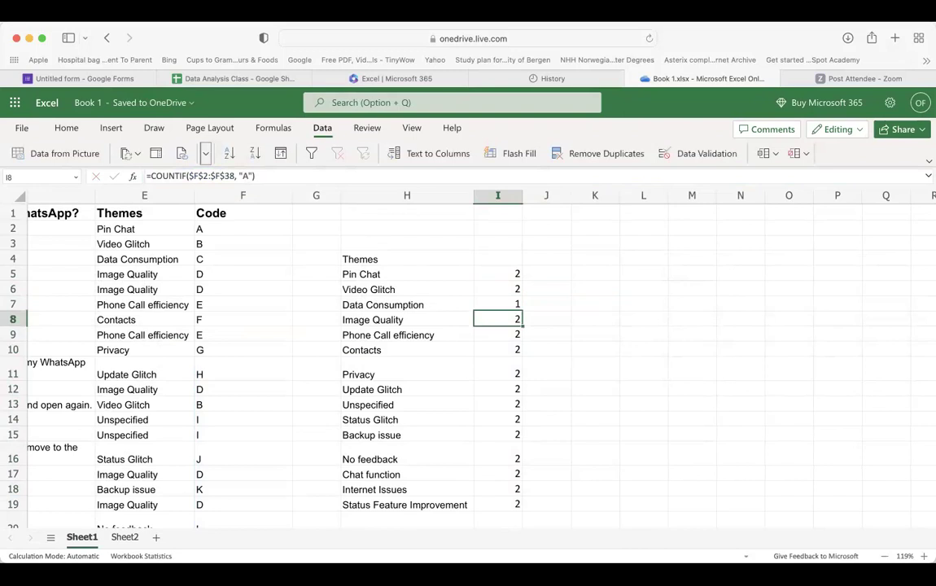
{"action": "left_click", "coordinate": [247, 176]}
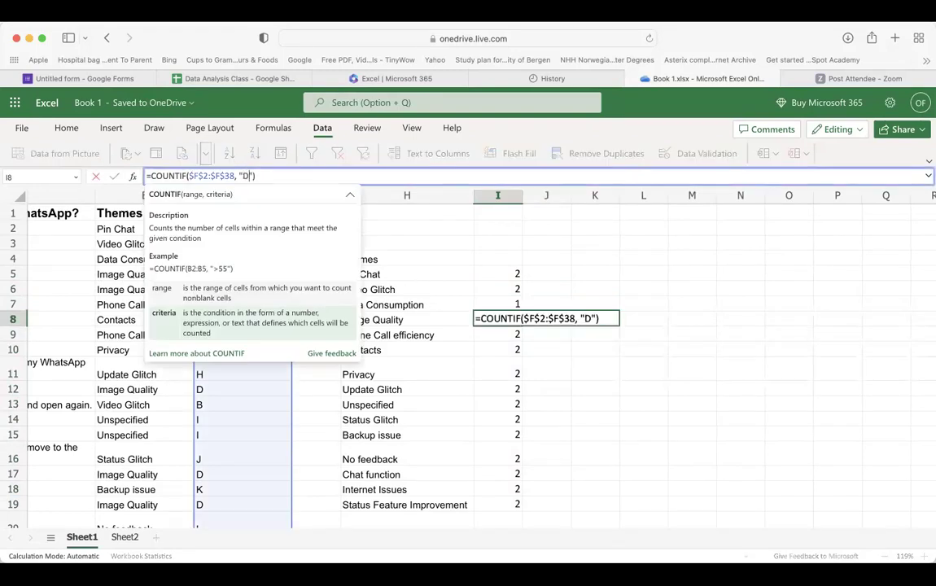
{"action": "type", "text": "D"}
{"action": "key", "text": "Return"}
Set the COUNTIF criteria to "E" for Phone Call efficiency in I9 and "F" for Contacts in I10.
{"action": "left_click", "coordinate": [246, 175]}
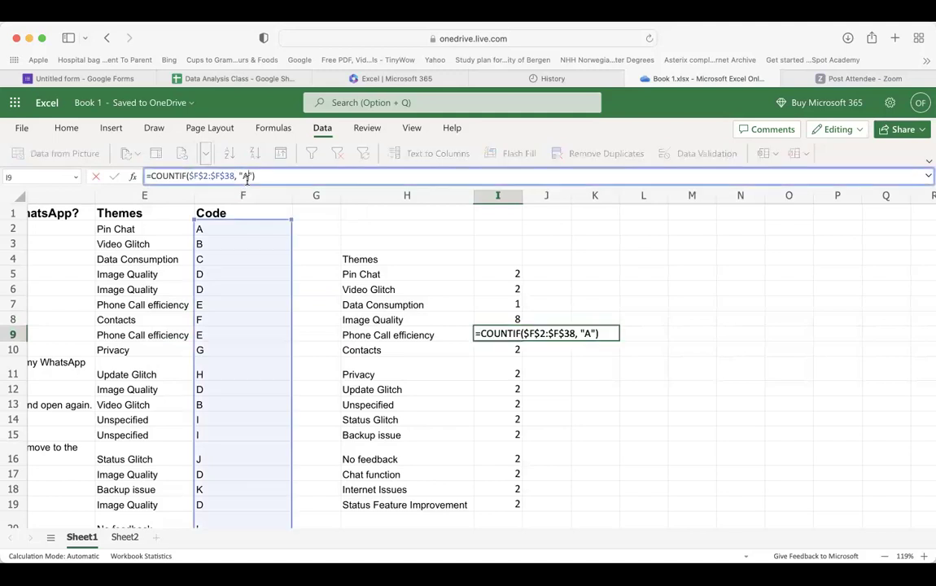
{"action": "key", "text": "BackSpace"}
{"action": "type", "text": "E"}
{"action": "key", "text": "Return"}
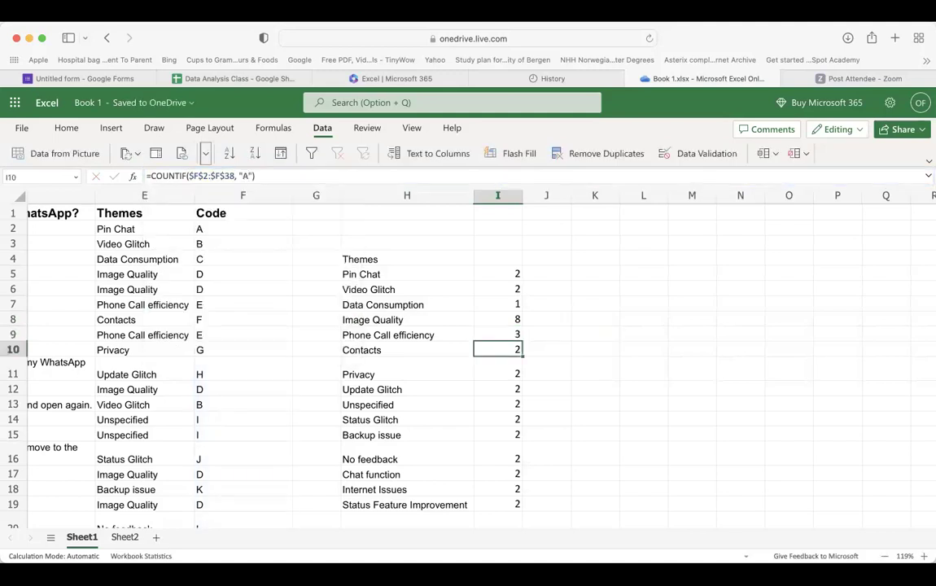
{"action": "left_click", "coordinate": [246, 176]}
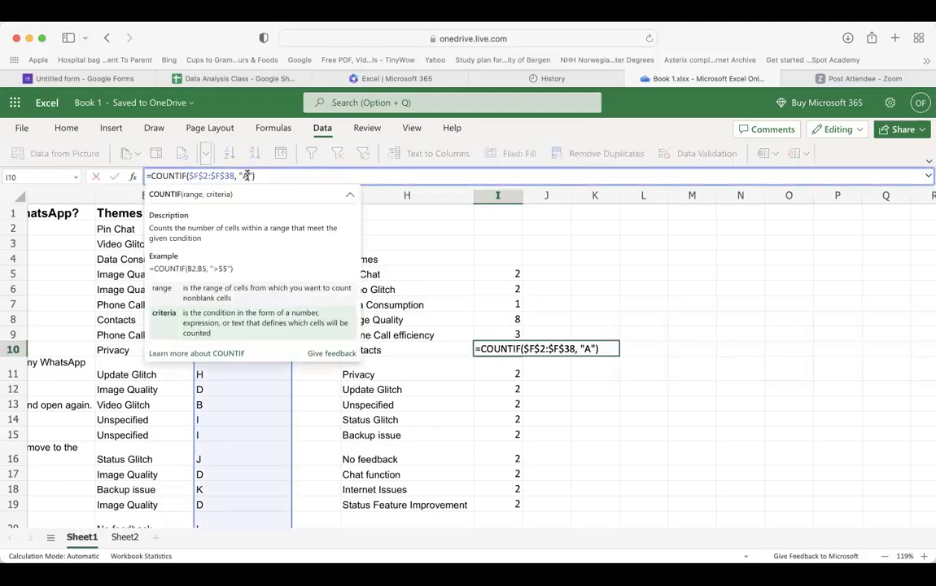
{"action": "key", "text": "BackSpace"}
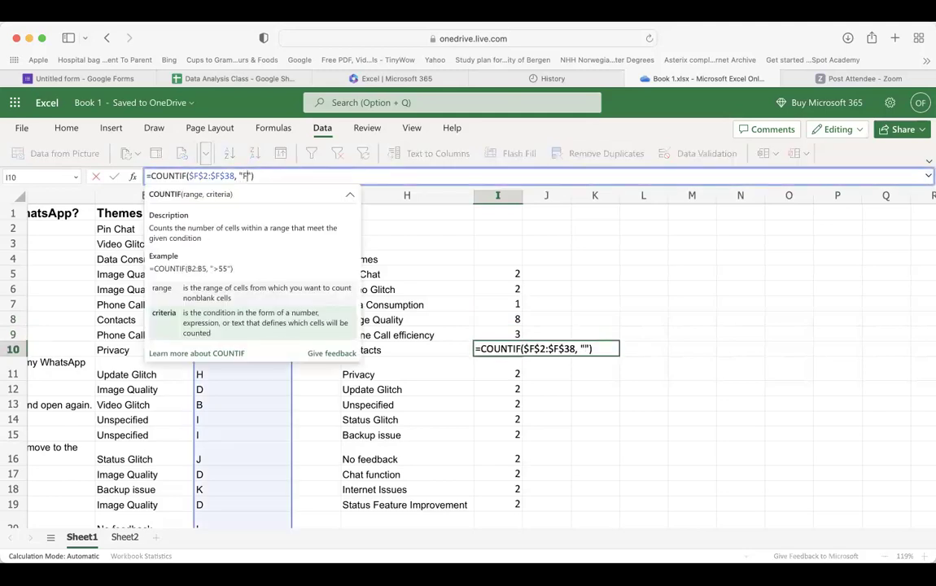
{"action": "key", "text": "Return"}
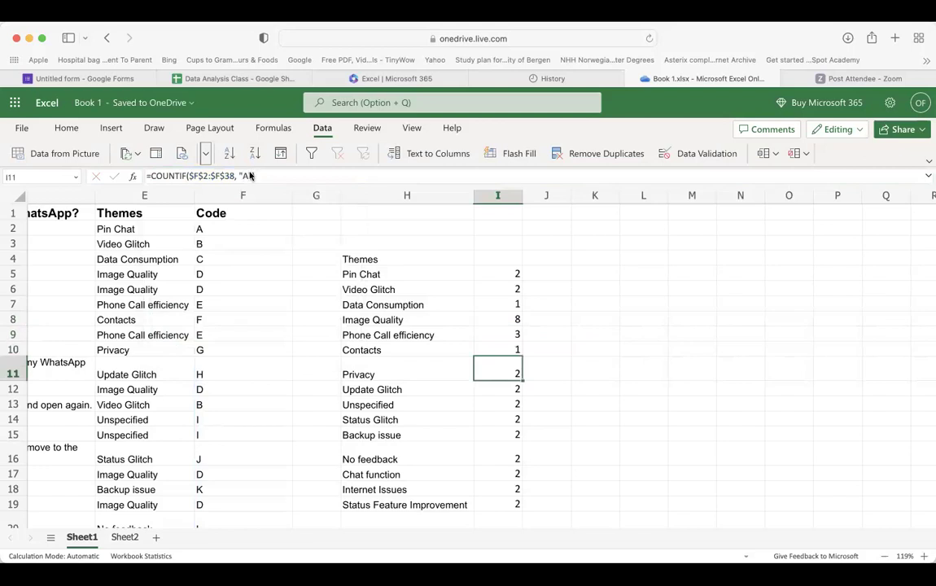
Set the COUNTIF criteria to "G" for Privacy in I11 and "H" for Update Glitch in I12.
{"action": "left_click", "coordinate": [249, 175]}
{"action": "key", "text": "Return"}
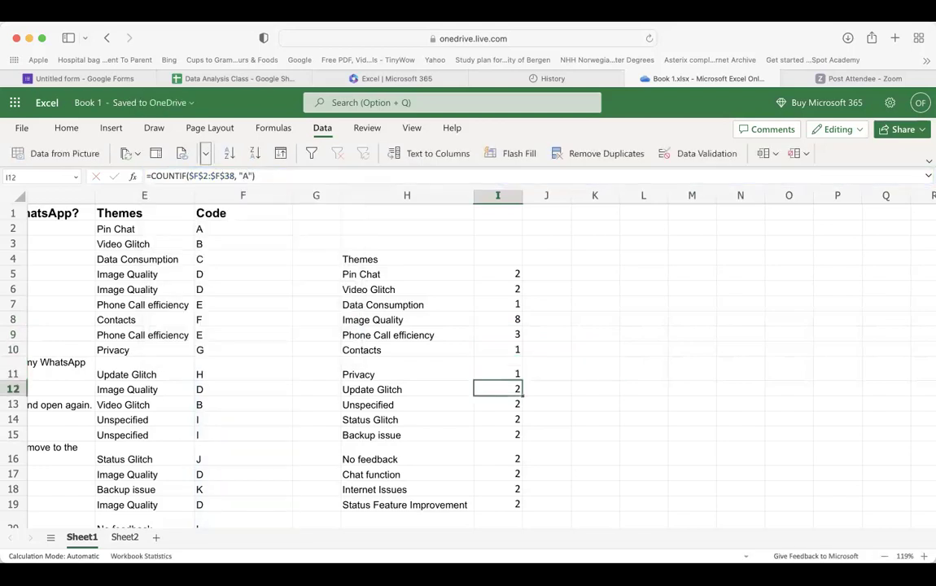
{"action": "left_click", "coordinate": [248, 176]}
{"action": "key", "text": "BackSpace"}
{"action": "type", "text": "H"}
{"action": "key", "text": "Return"}
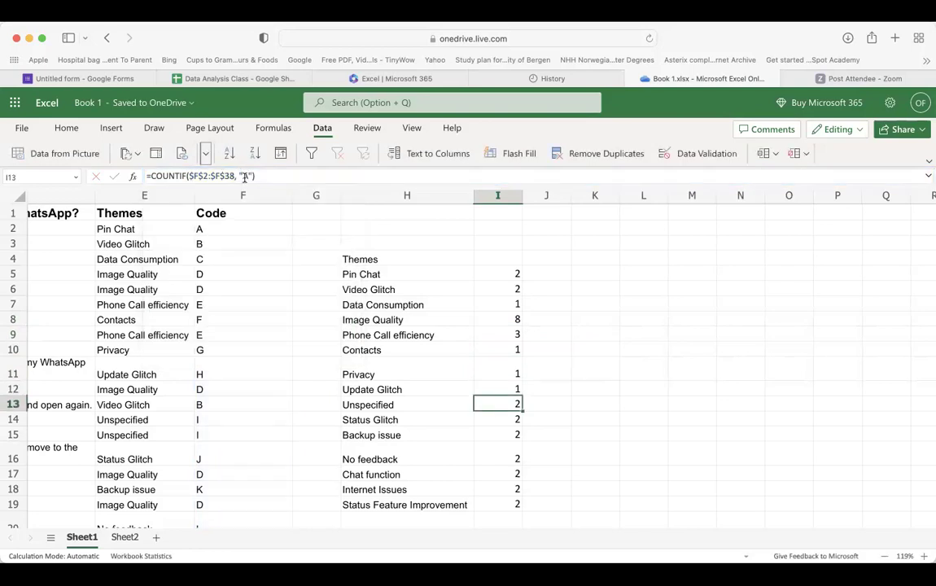
Set the COUNTIF criteria to "I" for Unspecified in I13 and "J" for Status Glitch in I14.
{"action": "left_click", "coordinate": [244, 175]}
{"action": "key", "text": "BackSpace"}
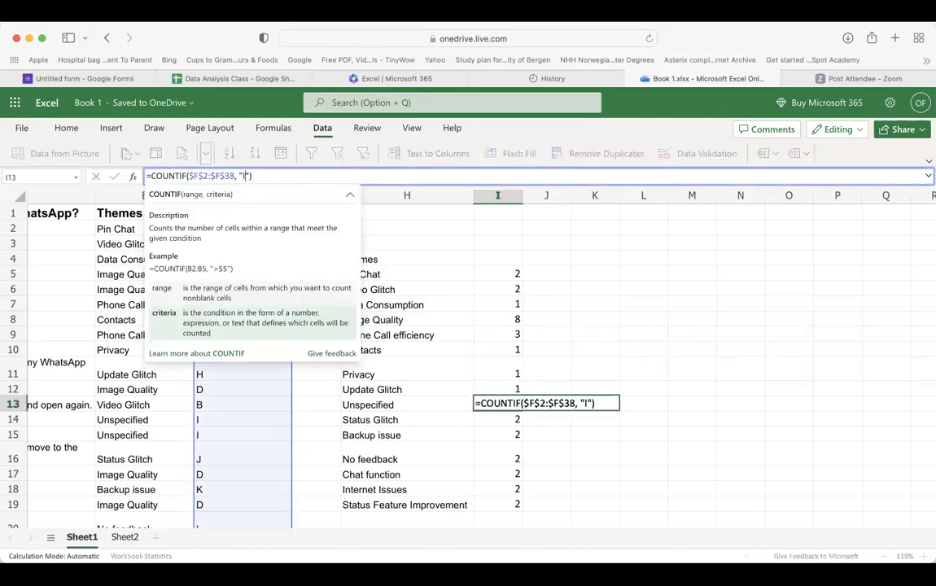
{"action": "type", "text": "I"}
{"action": "key", "text": "Return"}
{"action": "left_click", "coordinate": [246, 176]}
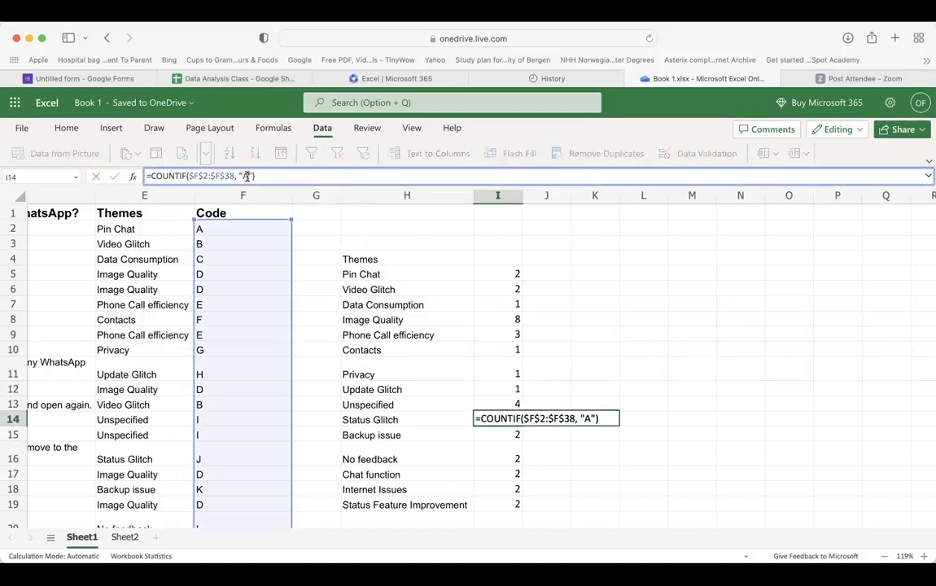
{"action": "key", "text": "BackSpace"}
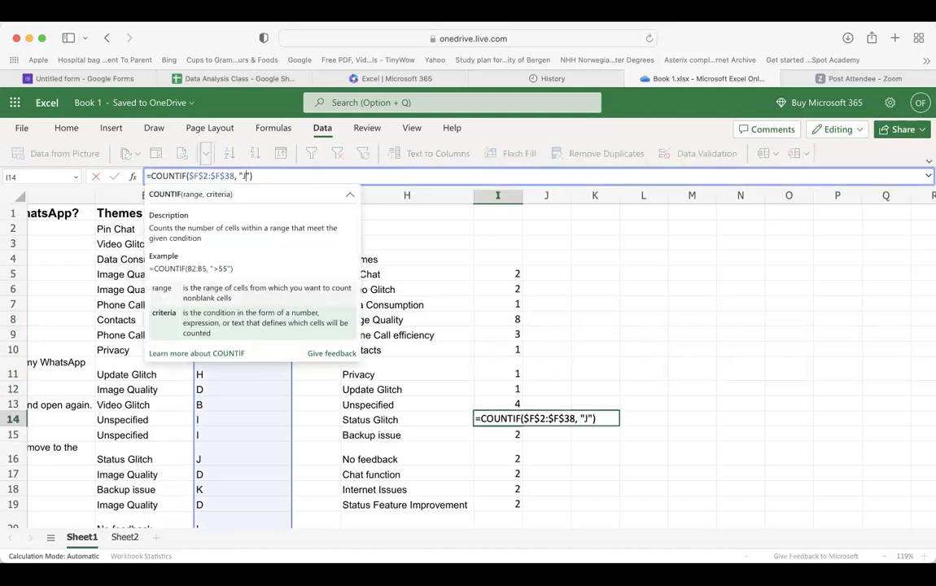
{"action": "type", "text": "J"}
{"action": "key", "text": "Return"}
Set the COUNTIF criteria to "K" for Backup issue in I15 and "L" for No feedback in I16.
{"action": "left_click", "coordinate": [249, 176]}
{"action": "key", "text": "BackSpace"}
{"action": "key", "text": "Return"}
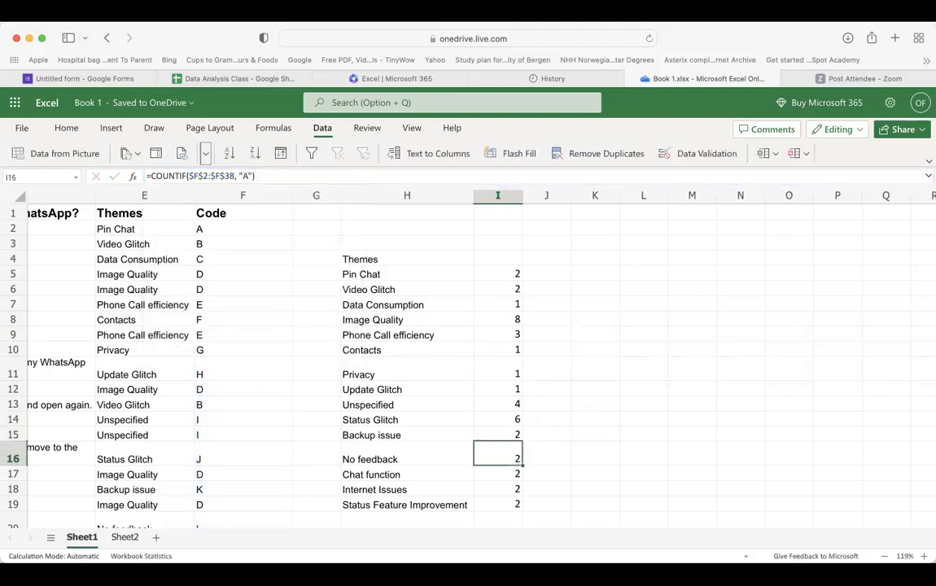
{"action": "left_click", "coordinate": [248, 176]}
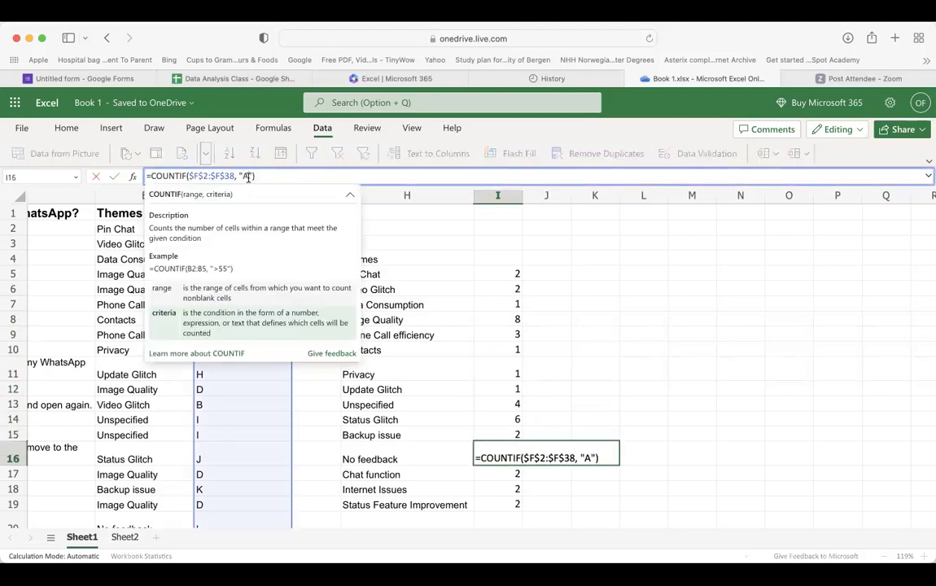
{"action": "type", "text": "L"}
{"action": "key", "text": "Return"}
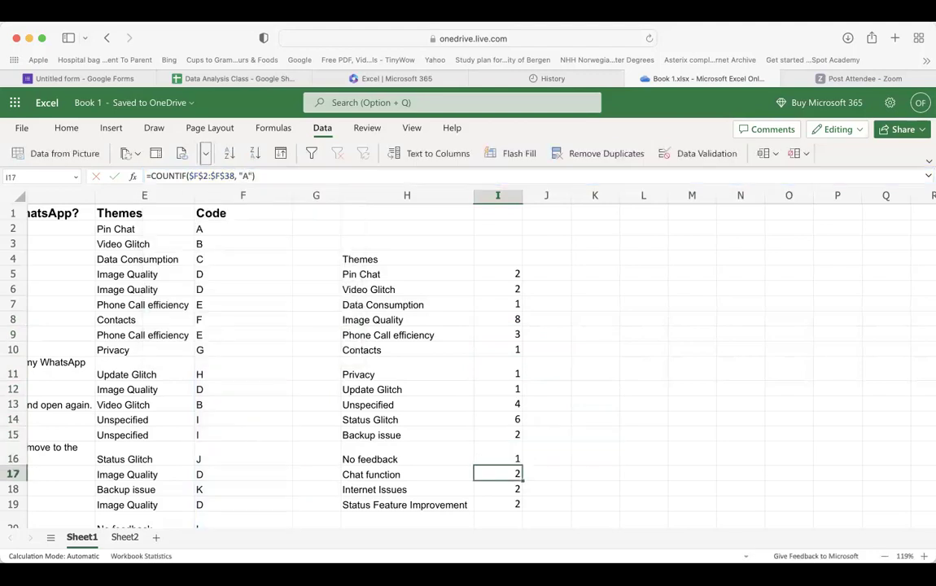
Set the COUNTIF criteria to "M" for Chat function in I17 and "N" for Internet Issues in I18.
{"action": "left_click", "coordinate": [245, 177]}
{"action": "key", "text": "BackSpace"}
{"action": "type", "text": "M"}
{"action": "key", "text": "Return"}
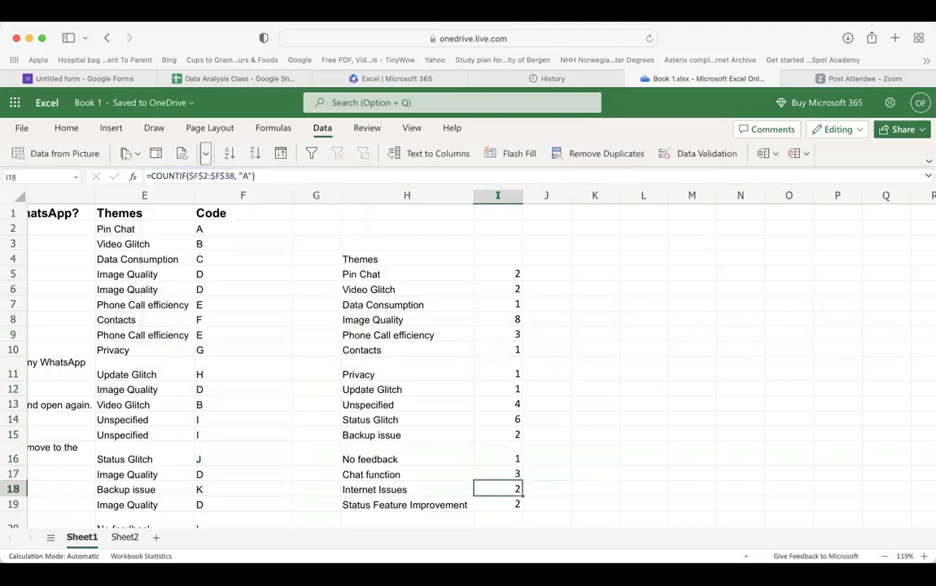
{"action": "left_click", "coordinate": [246, 176]}
{"action": "key", "text": "BackSpace"}
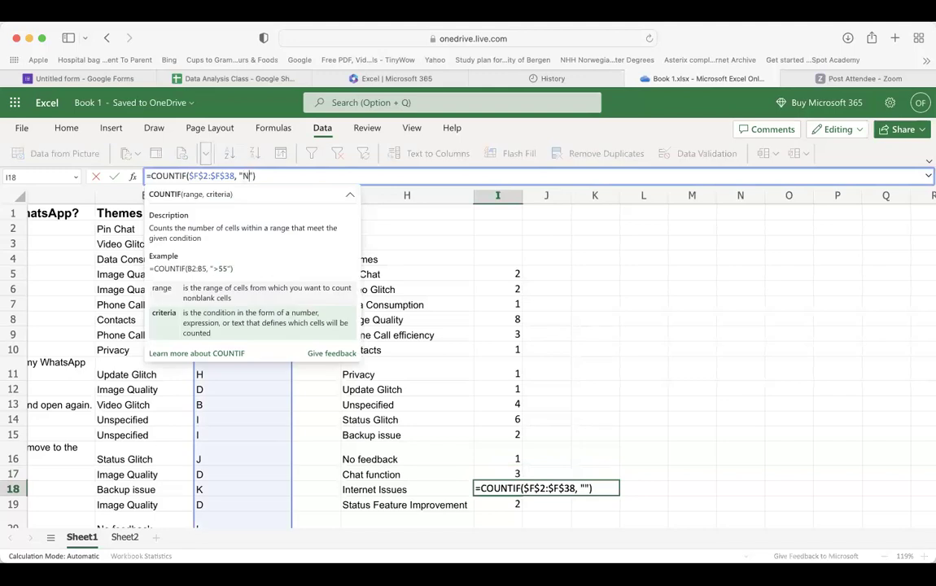
{"action": "key", "text": "Return"}
Set the COUNTIF criterion to "O" for Status Feature Improvement in I19.
{"action": "left_click", "coordinate": [248, 175]}
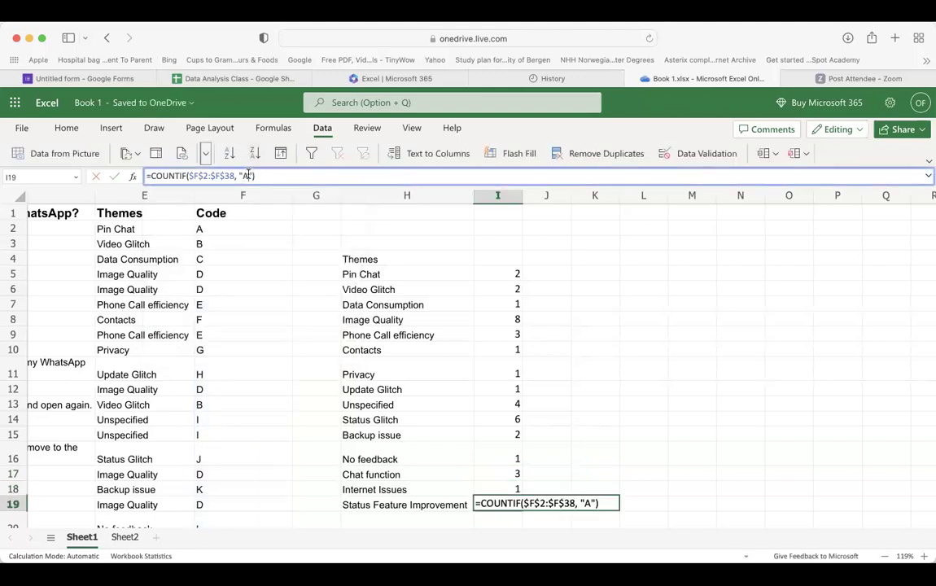
{"action": "key", "text": "BackSpace"}
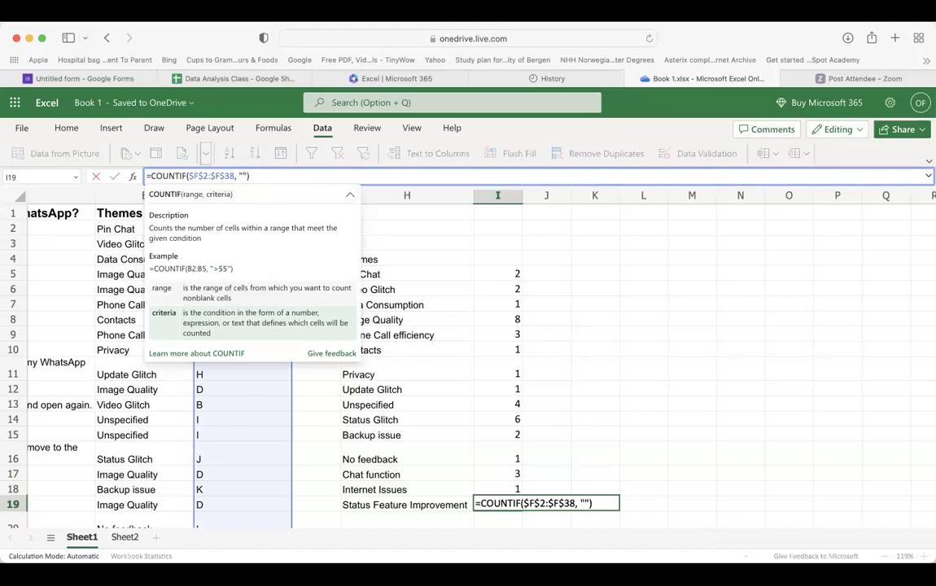
{"action": "key", "text": "Return"}
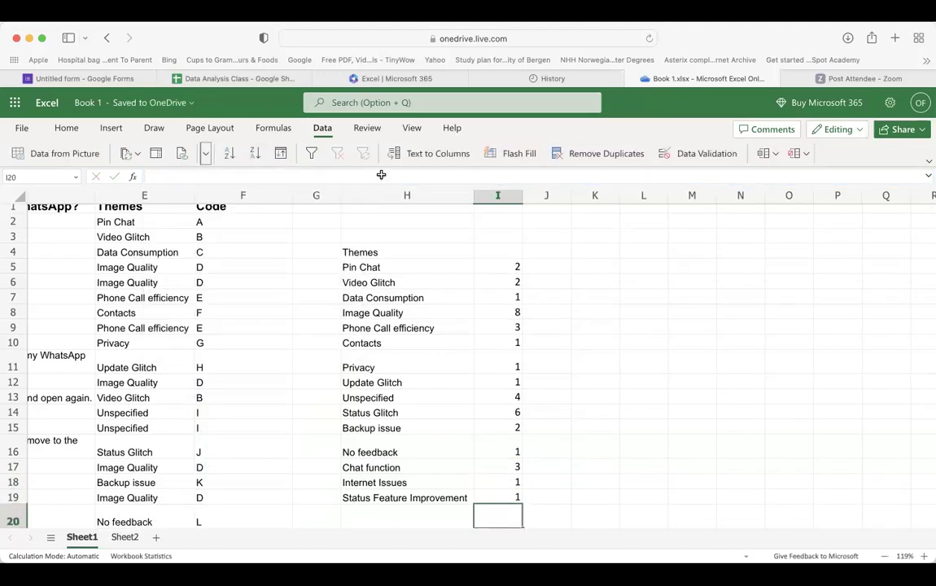
Review the theme frequency table to find the most frequent challenge, checking the Image Quality row.
{"action": "left_click", "coordinate": [577, 277]}
{"action": "scroll", "coordinate": [576, 279], "scroll_direction": "down", "scroll_amount": 3}
{"action": "scroll", "coordinate": [578, 280], "scroll_direction": "up", "scroll_amount": 4}
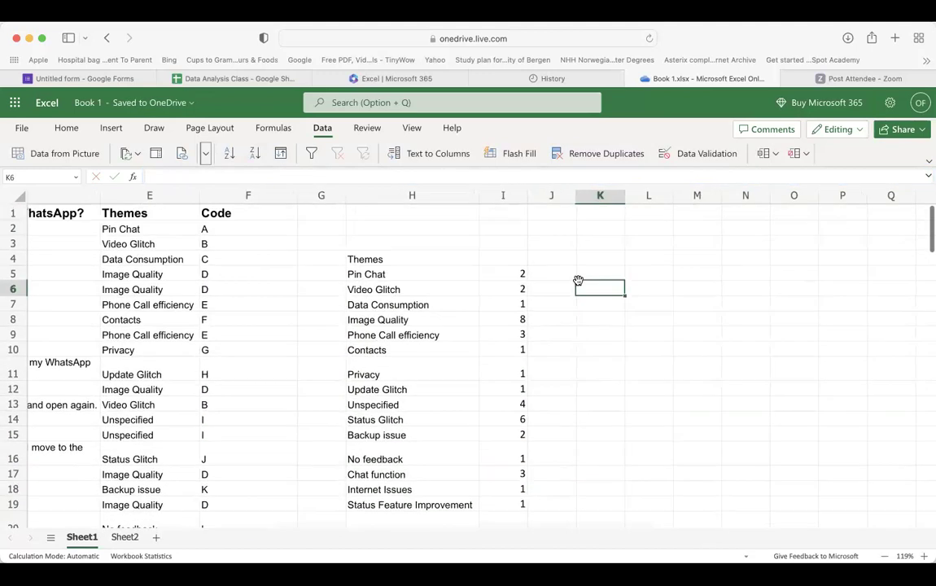
{"action": "scroll", "coordinate": [579, 277], "scroll_direction": "down", "scroll_amount": 2}
{"action": "scroll", "coordinate": [578, 279], "scroll_direction": "up", "scroll_amount": 2}
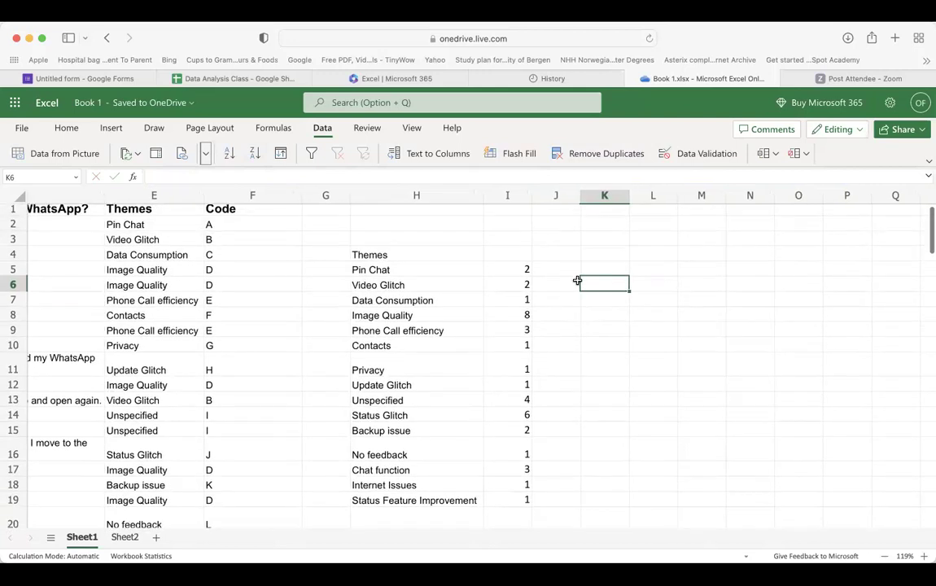
{"action": "scroll", "coordinate": [531, 399], "scroll_direction": "down", "scroll_amount": 2}
{"action": "scroll", "coordinate": [531, 400], "scroll_direction": "up", "scroll_amount": 2}
{"action": "scroll", "coordinate": [528, 366], "scroll_direction": "up", "scroll_amount": 1}
{"action": "left_click", "coordinate": [522, 320]}
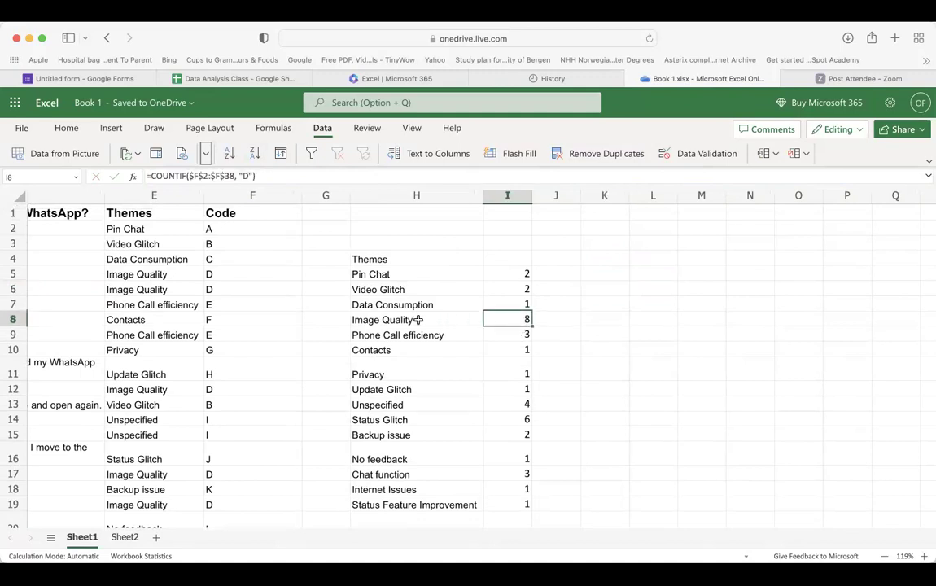
{"action": "left_click", "coordinate": [427, 320]}
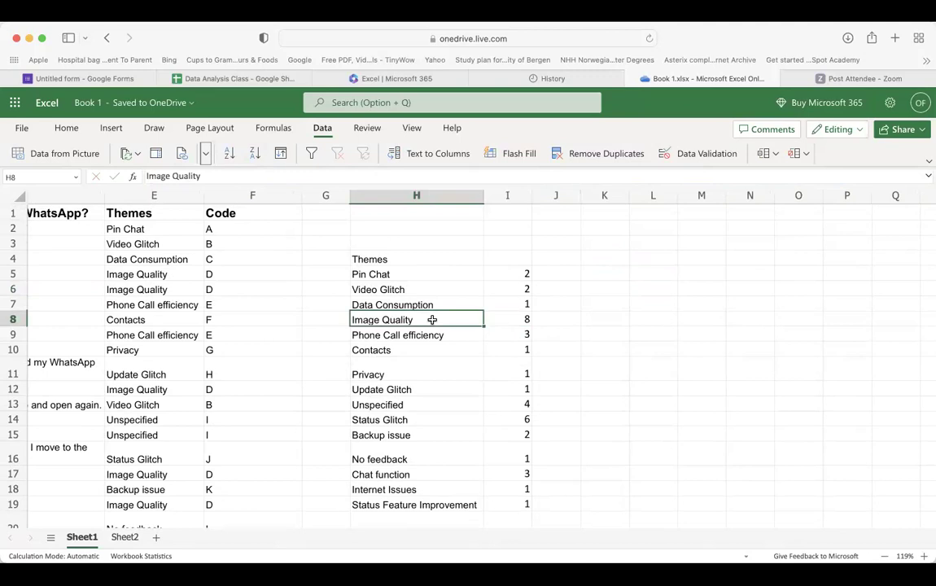
{"action": "scroll", "coordinate": [432, 320], "scroll_direction": "down", "scroll_amount": 2}
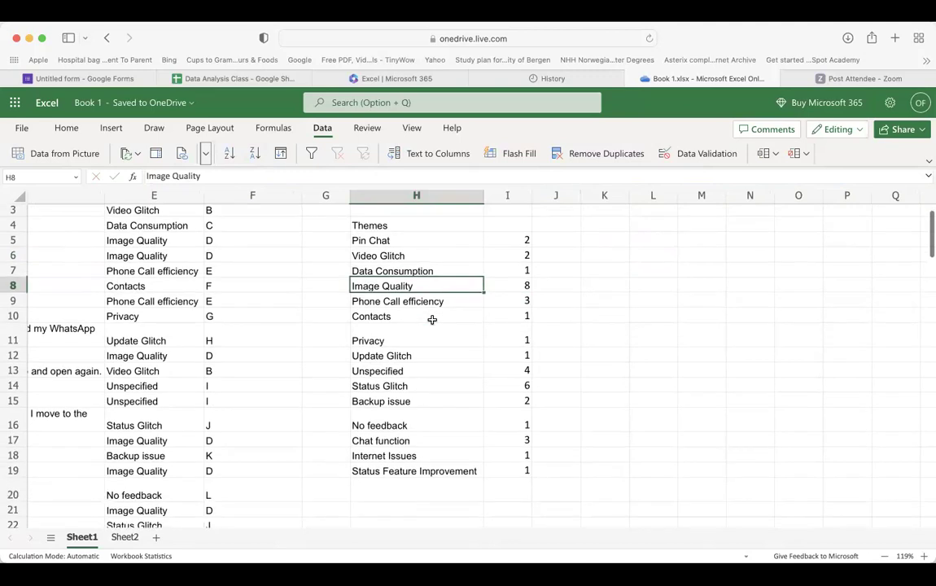
{"action": "scroll", "coordinate": [433, 320], "scroll_direction": "up", "scroll_amount": 2}
{"action": "scroll", "coordinate": [433, 320], "scroll_direction": "down", "scroll_amount": 1}
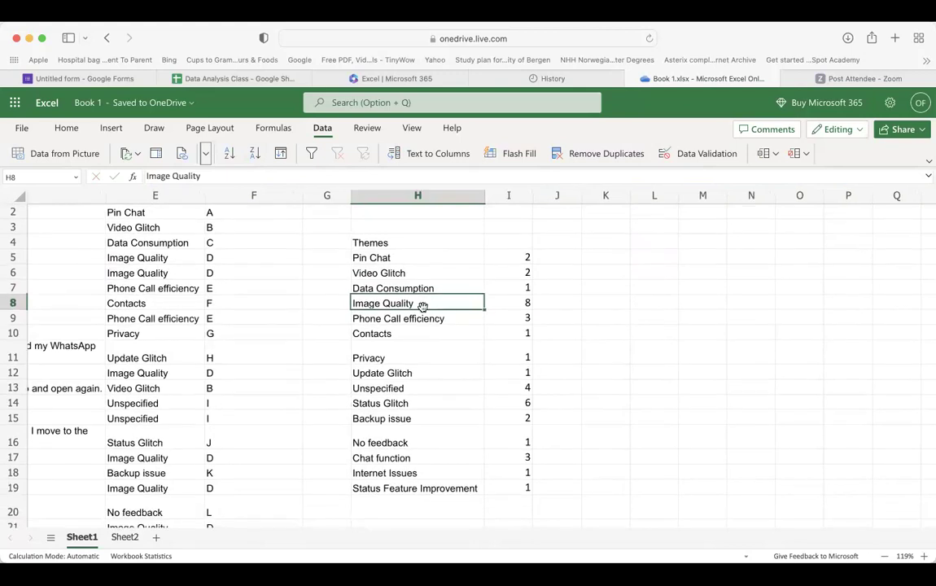
{"action": "left_click", "coordinate": [665, 276]}
Select the counts in I5:I19 and compare their sum with the number of coded responses in the Themes and Code columns.
{"action": "left_click", "coordinate": [523, 257]}
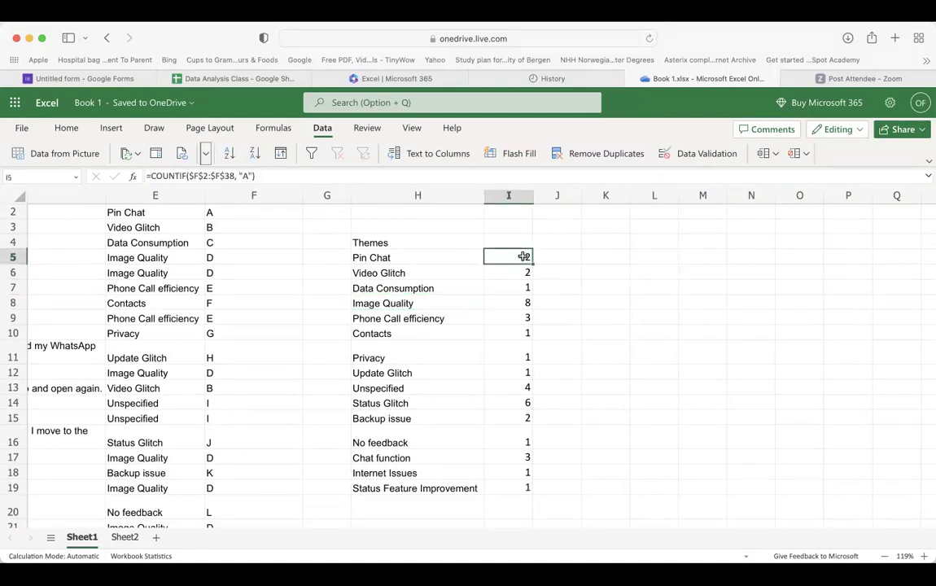
{"action": "key", "text": "shift+Down"}
{"action": "key", "text": "shift+Down"}
{"action": "key", "text": "shift+Down"}
{"action": "key", "text": "shift+Down"}
{"action": "key", "text": "shift+Down"}
{"action": "key", "text": "shift+Down"}
{"action": "key", "text": "shift+Down"}
{"action": "key", "text": "shift+Down"}
{"action": "key", "text": "shift+Down"}
{"action": "key", "text": "shift+Down"}
{"action": "key", "text": "shift+Down"}
{"action": "key", "text": "shift+Down"}
{"action": "key", "text": "shift+Down"}
{"action": "key", "text": "shift+Down"}
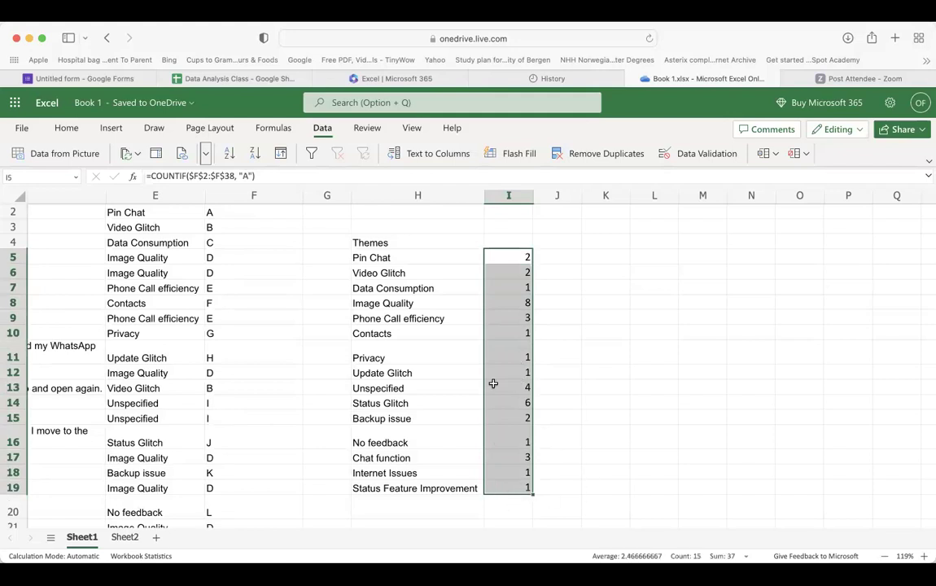
{"action": "scroll", "coordinate": [185, 437], "scroll_direction": "down", "scroll_amount": 6}
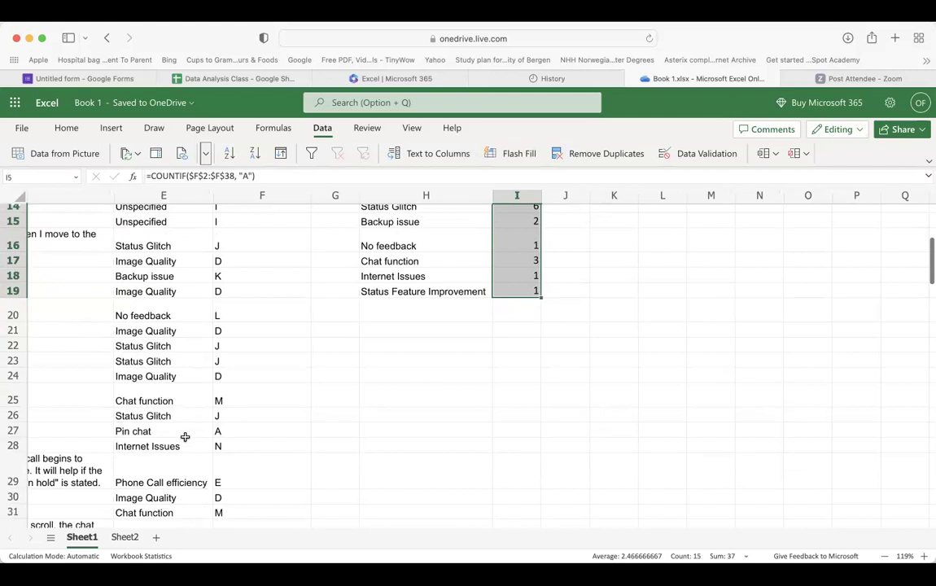
{"action": "scroll", "coordinate": [185, 437], "scroll_direction": "down", "scroll_amount": 6}
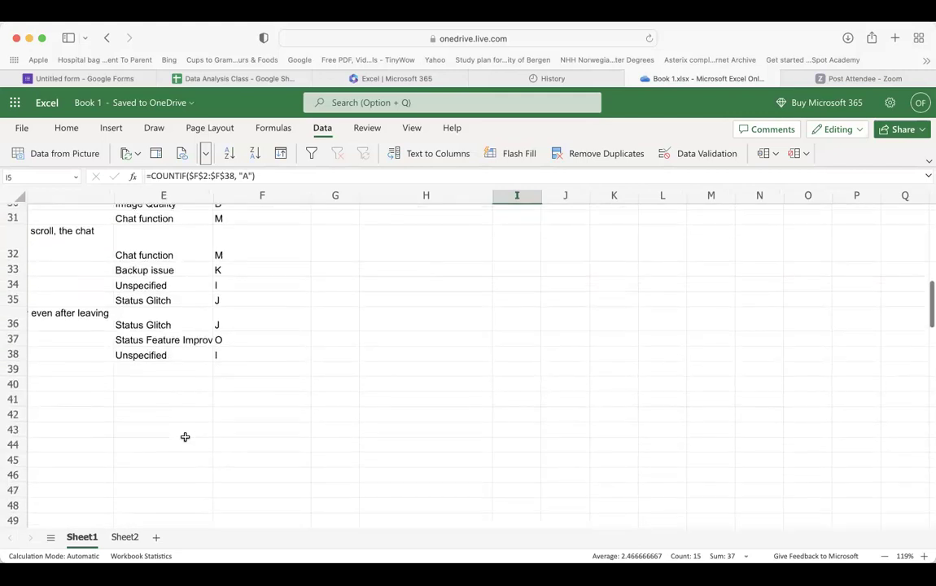
{"action": "scroll", "coordinate": [185, 437], "scroll_direction": "up", "scroll_amount": 4}
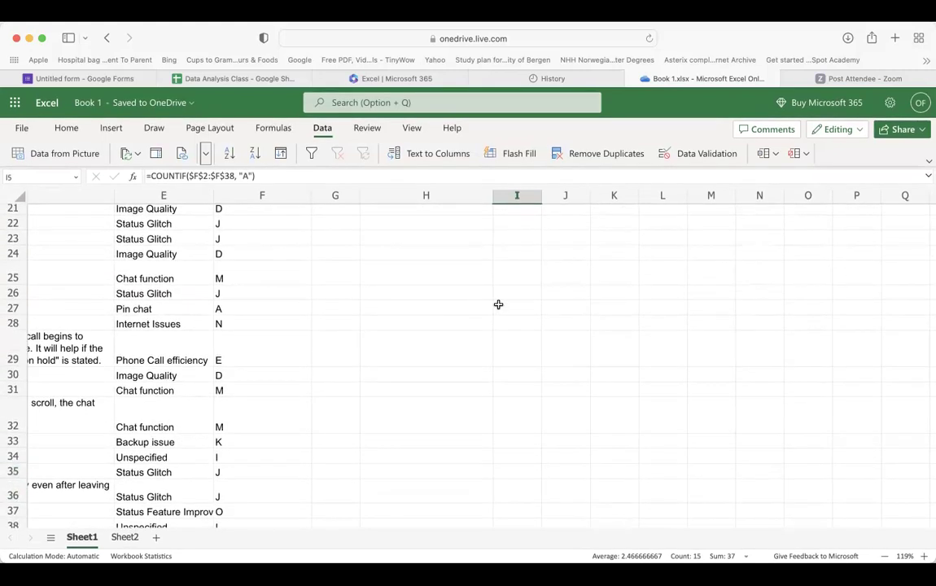
{"action": "scroll", "coordinate": [498, 304], "scroll_direction": "up", "scroll_amount": 7}
{"action": "left_click", "coordinate": [631, 298]}
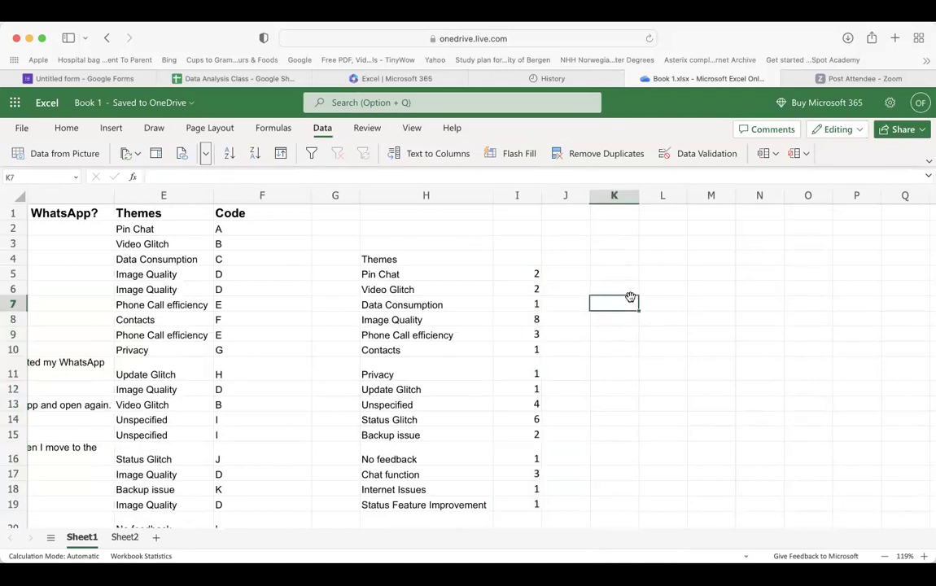
{"action": "scroll", "coordinate": [630, 298], "scroll_direction": "right", "scroll_amount": 1}
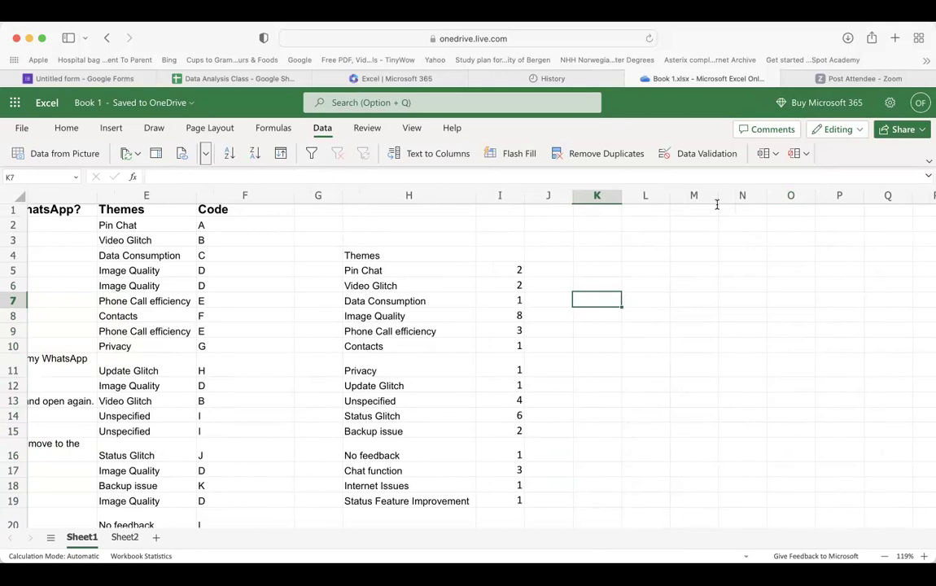
{"action": "left_click", "coordinate": [553, 271]}
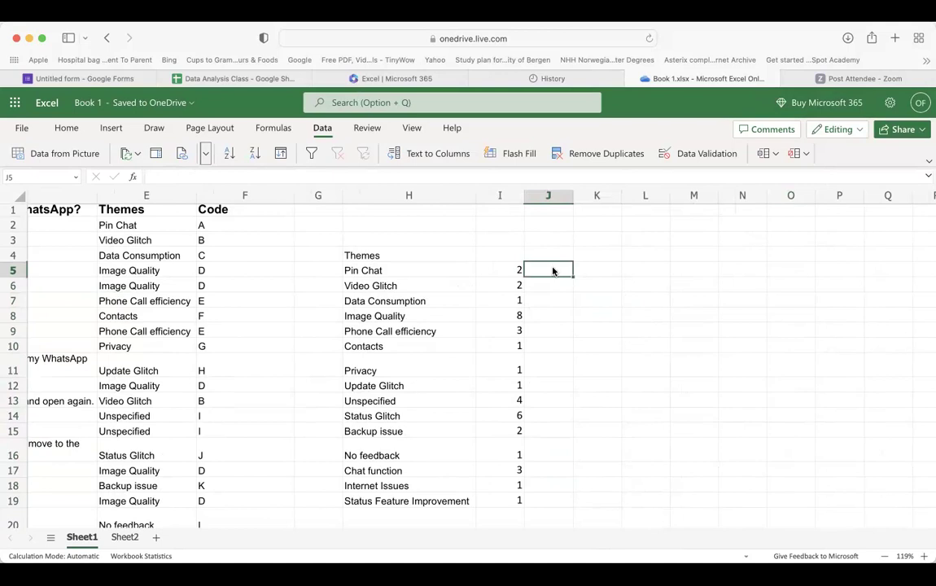
{"action": "left_click", "coordinate": [603, 284]}
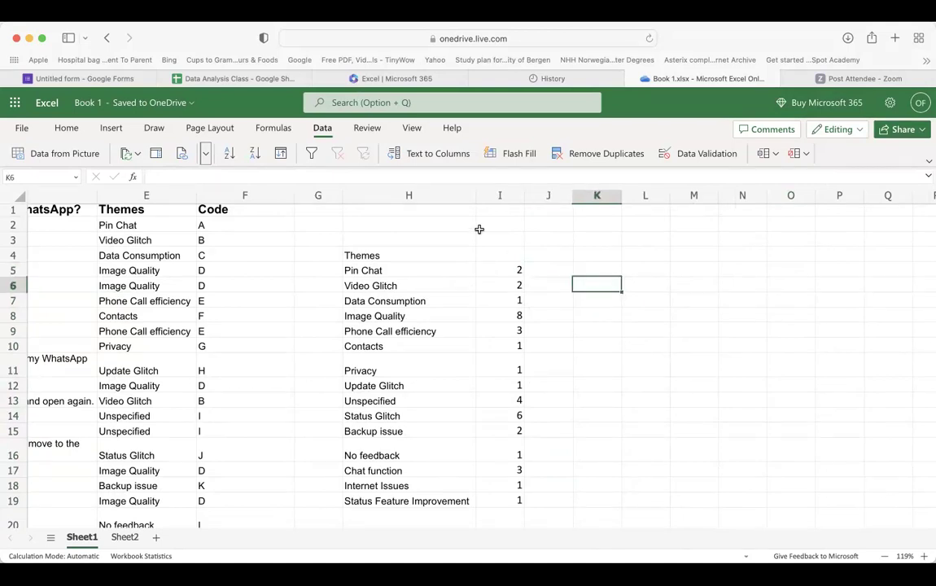
{"action": "left_click", "coordinate": [102, 130]}
{"action": "left_click", "coordinate": [75, 155]}
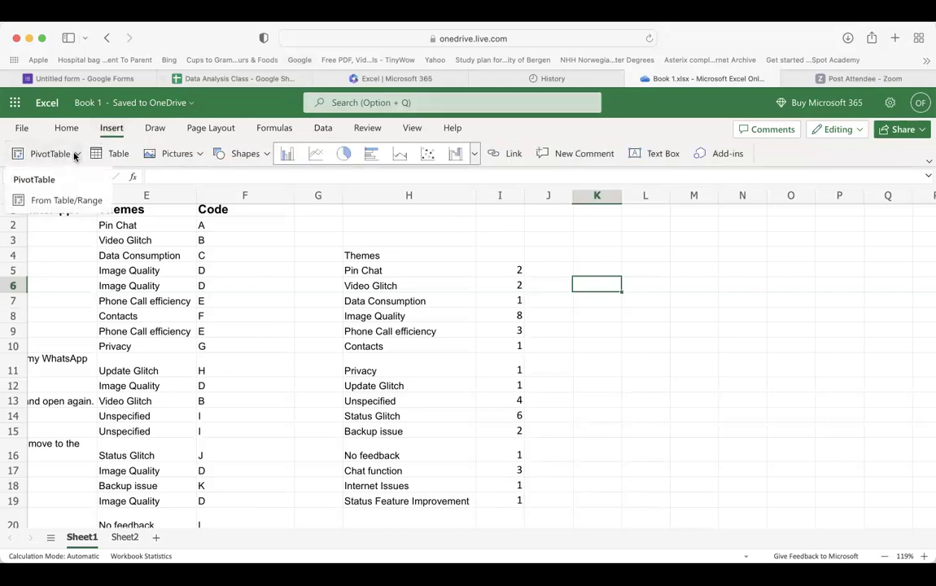
{"action": "left_click", "coordinate": [289, 154]}
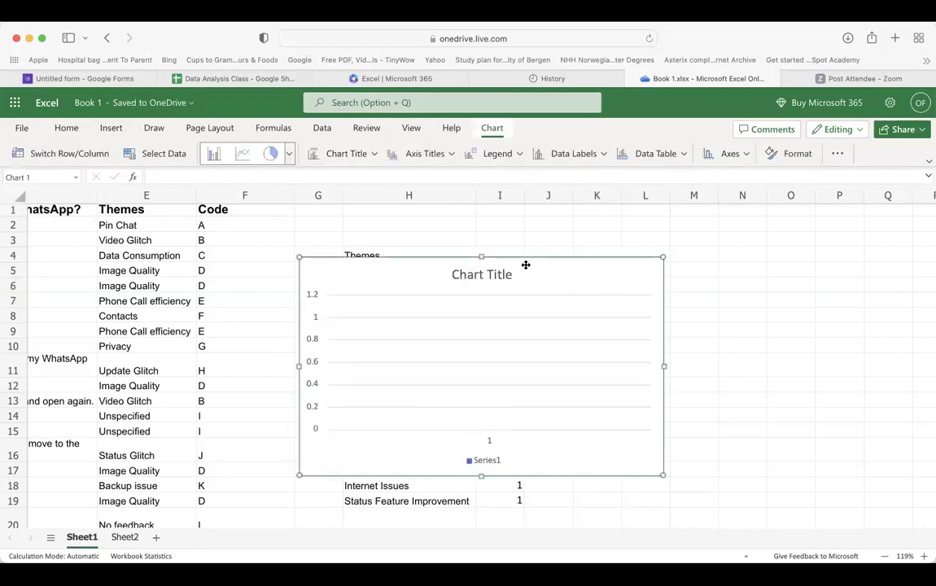
{"action": "key", "text": "Delete"}
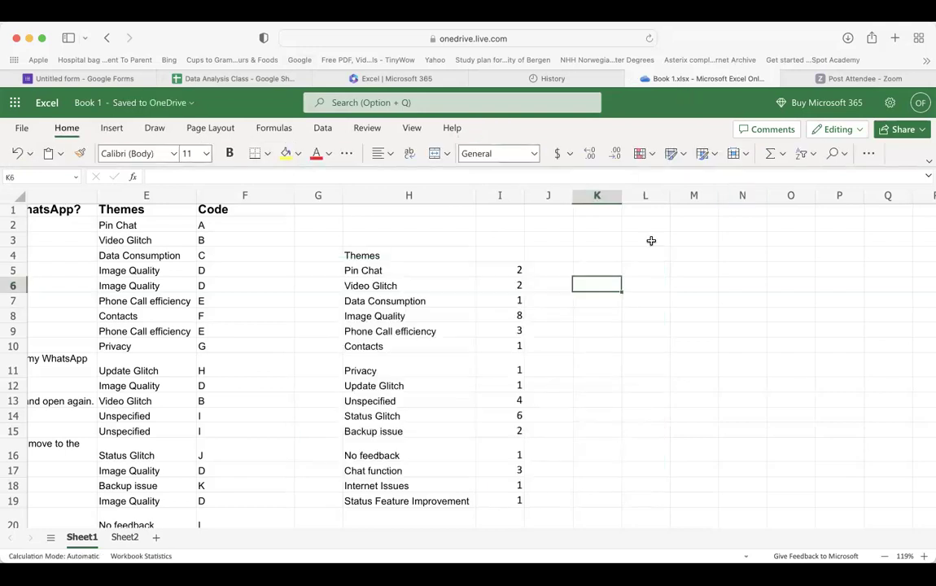
Sort the whole column I of frequency counts in ascending order.
{"action": "scroll", "coordinate": [651, 241], "scroll_direction": "down", "scroll_amount": 2}
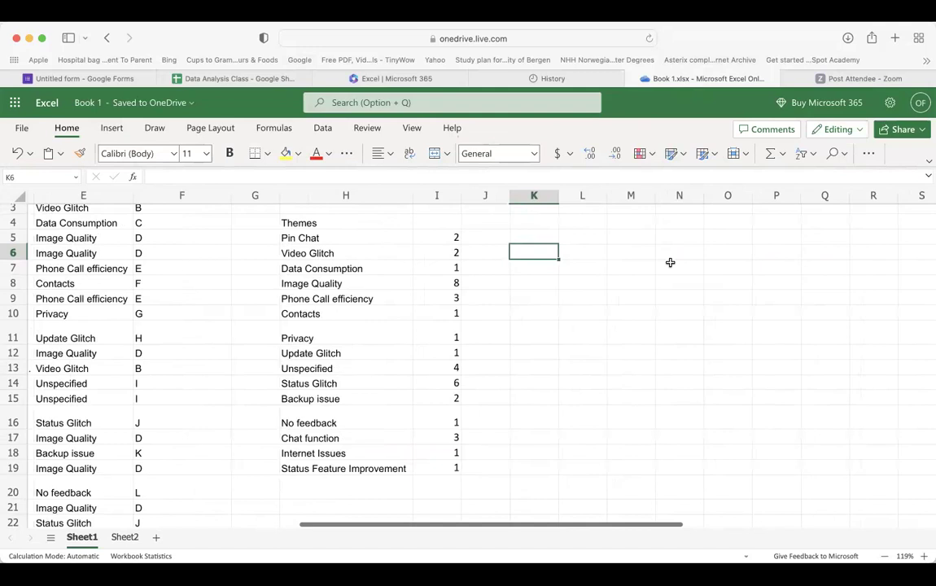
{"action": "scroll", "coordinate": [670, 262], "scroll_direction": "up", "scroll_amount": 1}
{"action": "scroll", "coordinate": [670, 263], "scroll_direction": "right", "scroll_amount": 2}
{"action": "scroll", "coordinate": [670, 262], "scroll_direction": "up", "scroll_amount": 1}
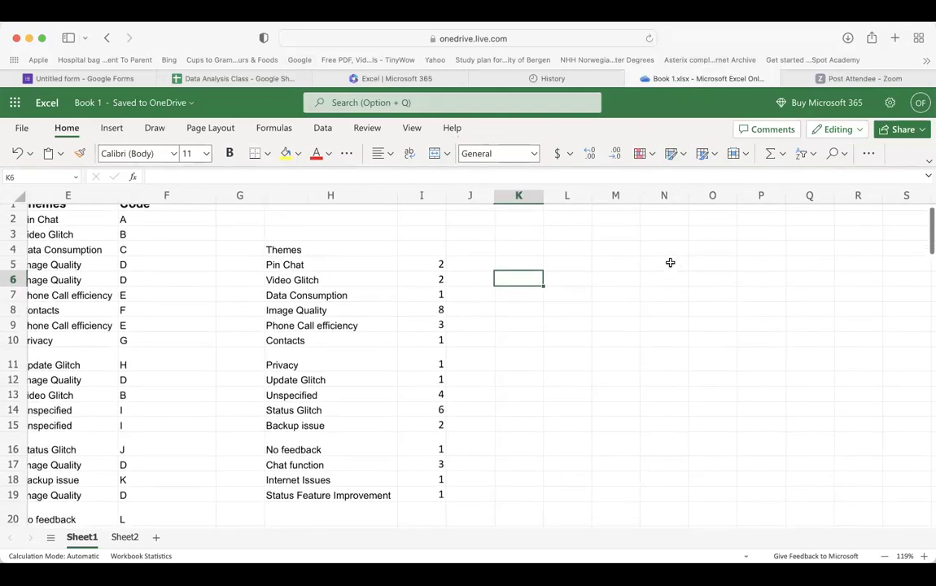
{"action": "scroll", "coordinate": [670, 262], "scroll_direction": "right", "scroll_amount": 2}
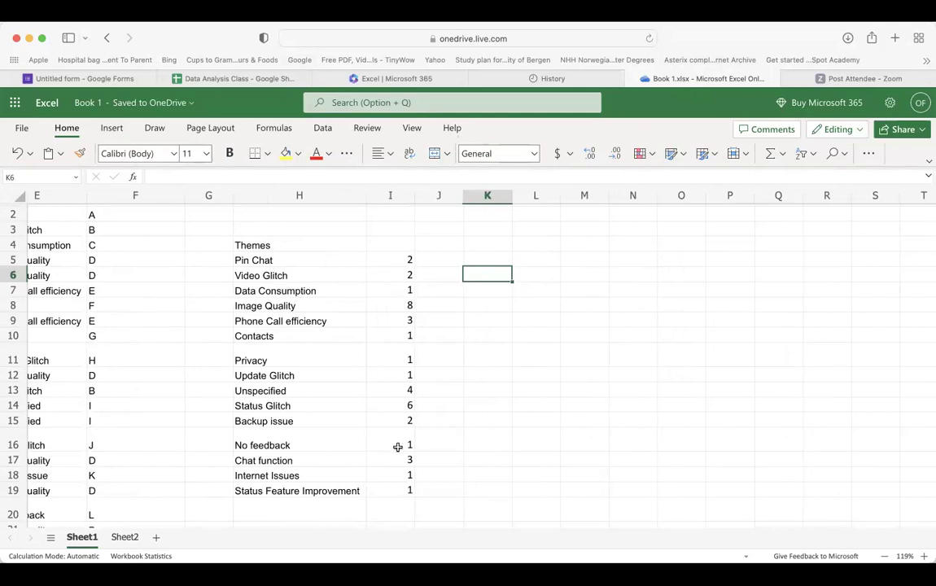
{"action": "left_click", "coordinate": [400, 197]}
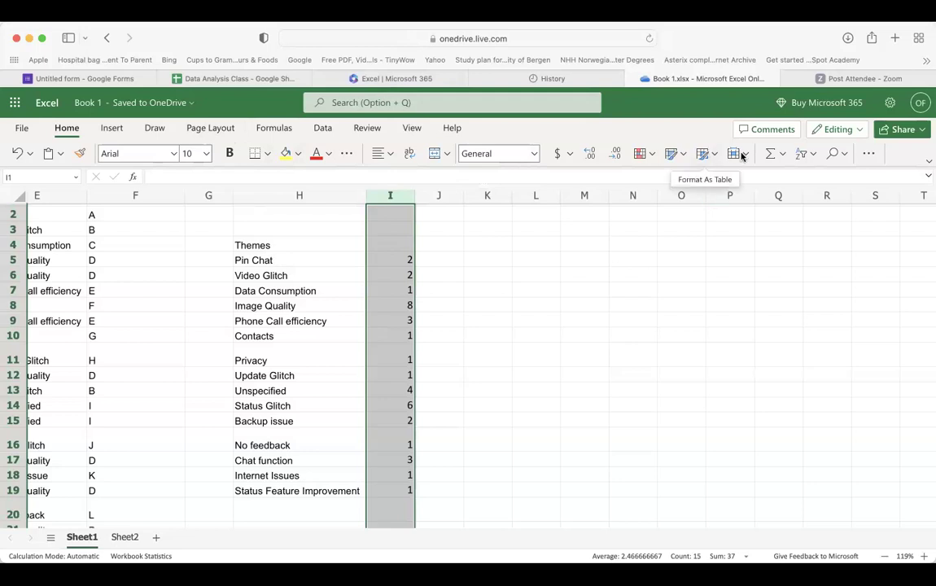
{"action": "left_click", "coordinate": [811, 157]}
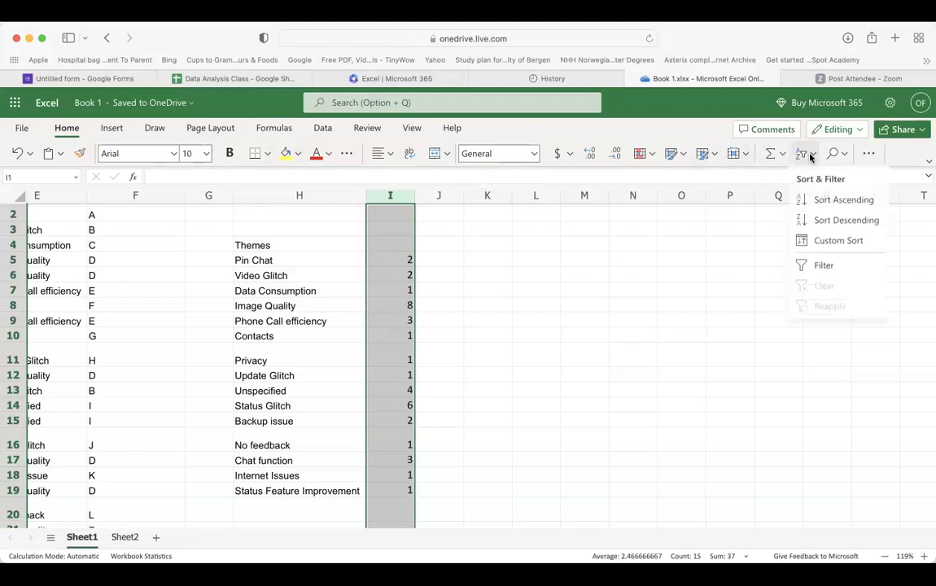
{"action": "left_click", "coordinate": [820, 201]}
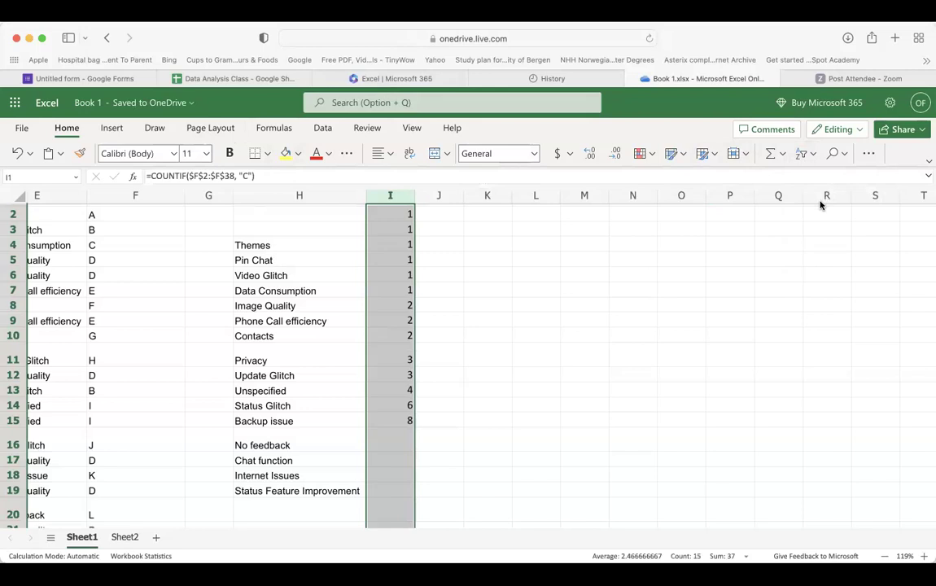
Undo the ascending sort of column I.
{"action": "key", "text": "super+z"}
{"action": "left_click", "coordinate": [297, 270]}
{"action": "double_click", "coordinate": [296, 270]}
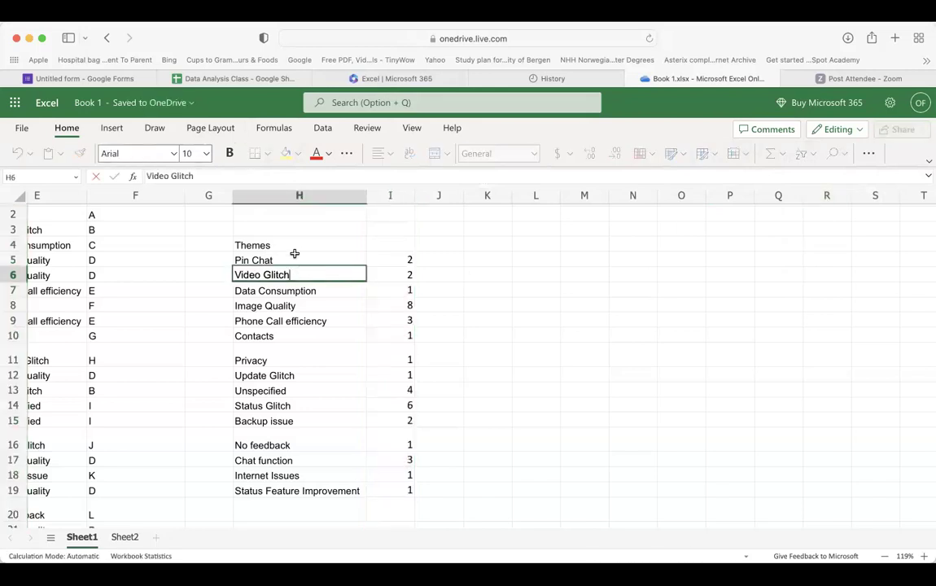
Try to sort the themes together with their counts in H4:I19 in ascending order, and undo the sort.
{"action": "left_click", "coordinate": [301, 245]}
{"action": "key", "text": "shift+Right"}
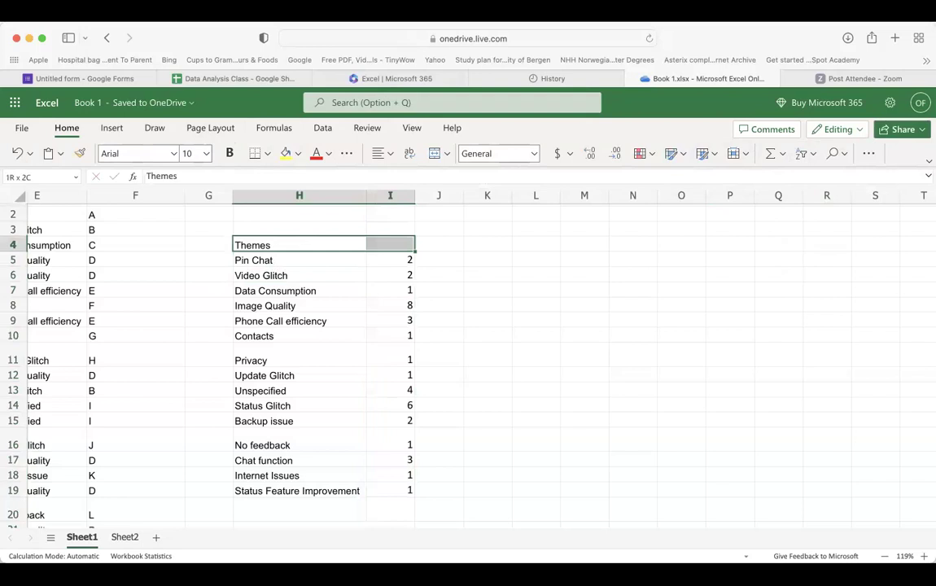
{"action": "key", "text": "shift+Down"}
{"action": "key", "text": "shift+Down"}
{"action": "key", "text": "shift+Down"}
{"action": "key", "text": "shift+Down"}
{"action": "key", "text": "shift+Down"}
{"action": "key", "text": "shift+Down"}
{"action": "key", "text": "shift+Down"}
{"action": "key", "text": "shift+Down"}
{"action": "key", "text": "shift+Down"}
{"action": "key", "text": "shift+Down"}
{"action": "key", "text": "shift+Down"}
{"action": "key", "text": "shift+Down"}
{"action": "key", "text": "shift+Down"}
{"action": "key", "text": "shift+Down"}
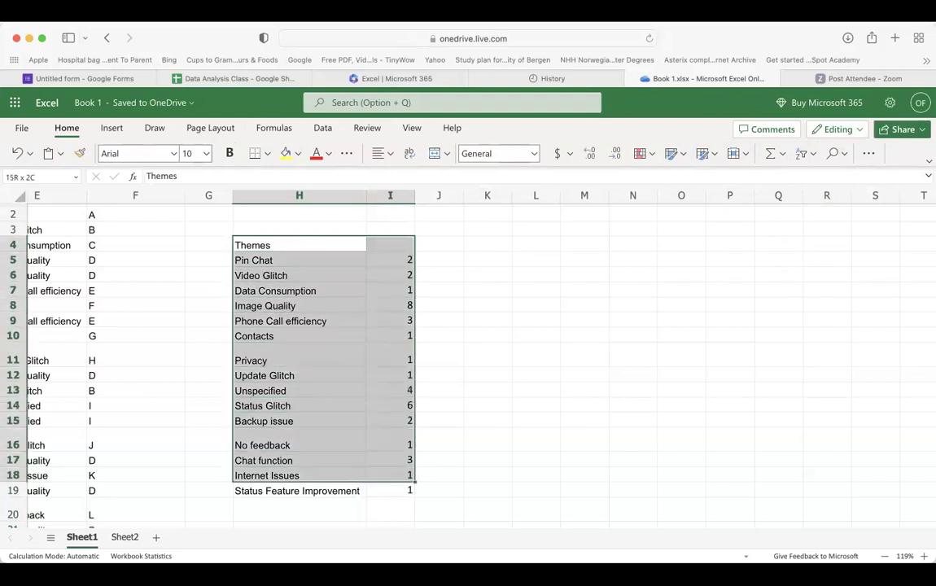
{"action": "key", "text": "shift+Down"}
{"action": "left_click", "coordinate": [811, 155]}
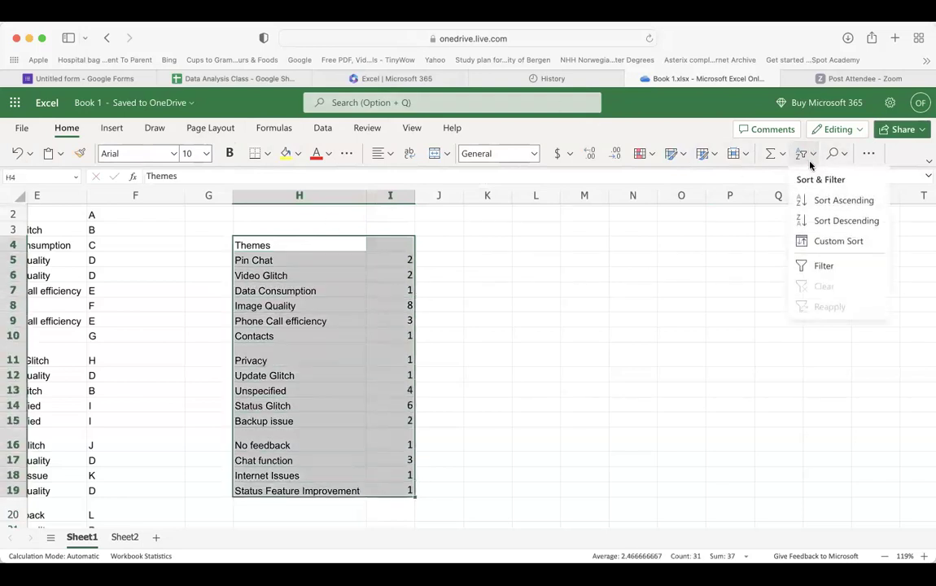
{"action": "left_click", "coordinate": [821, 199]}
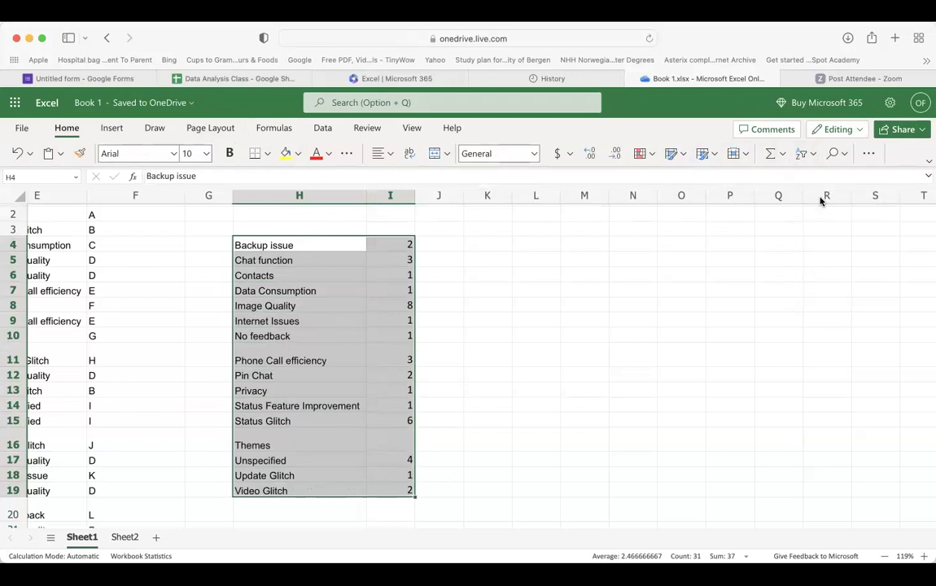
{"action": "key", "text": "ctrl+z"}
Try to sort only the counts in I5:I19 in ascending order.
{"action": "left_click", "coordinate": [409, 248]}
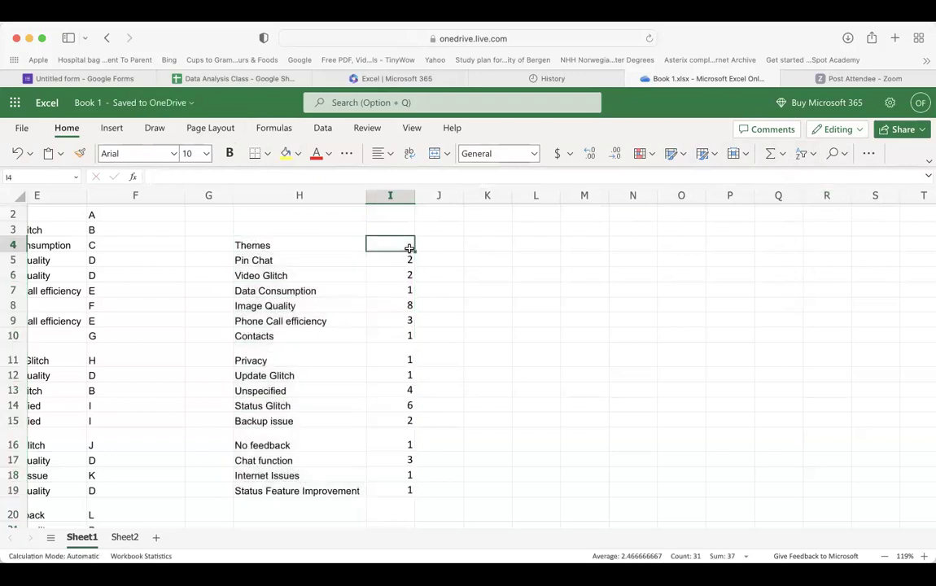
{"action": "left_click_drag", "start_coordinate": [397, 257], "coordinate": [399, 491]}
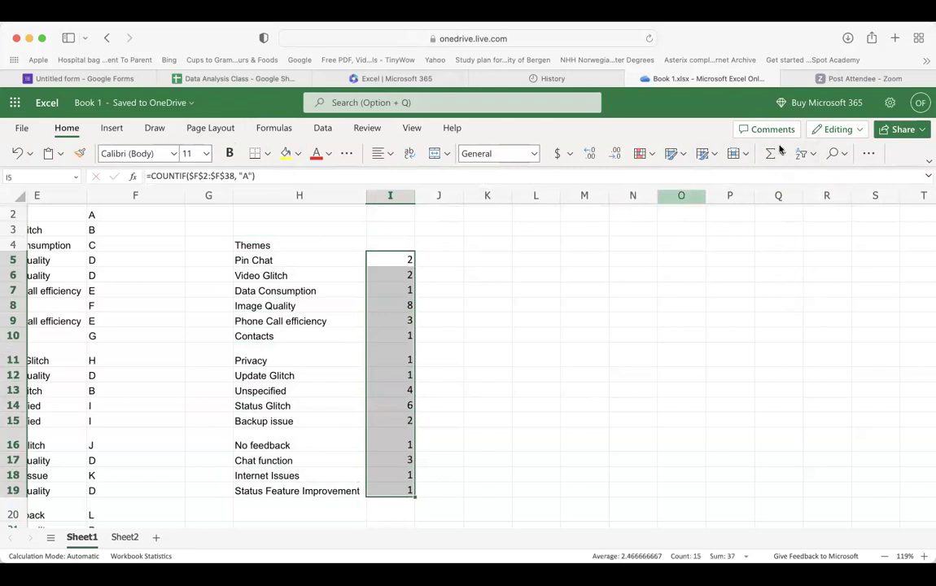
{"action": "left_click", "coordinate": [804, 153]}
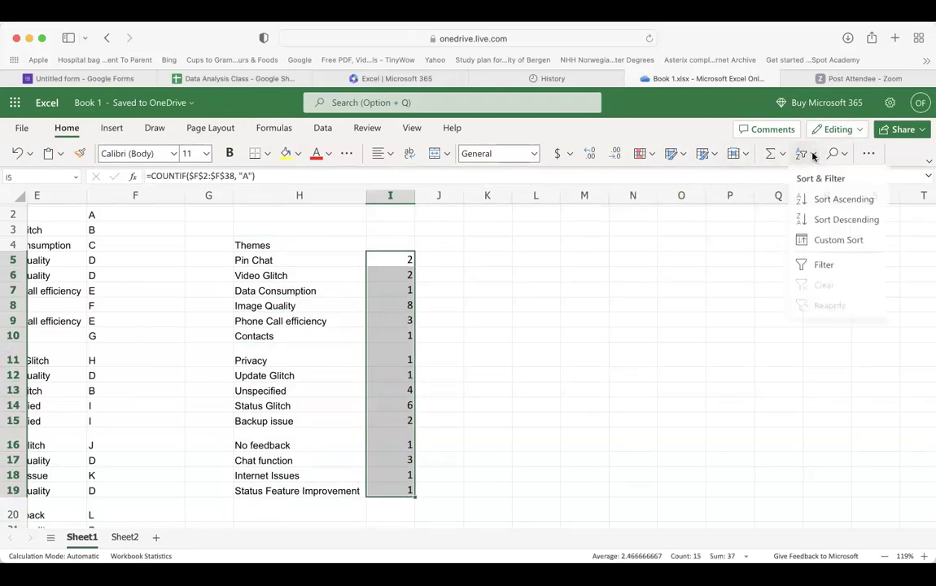
{"action": "left_click", "coordinate": [831, 201]}
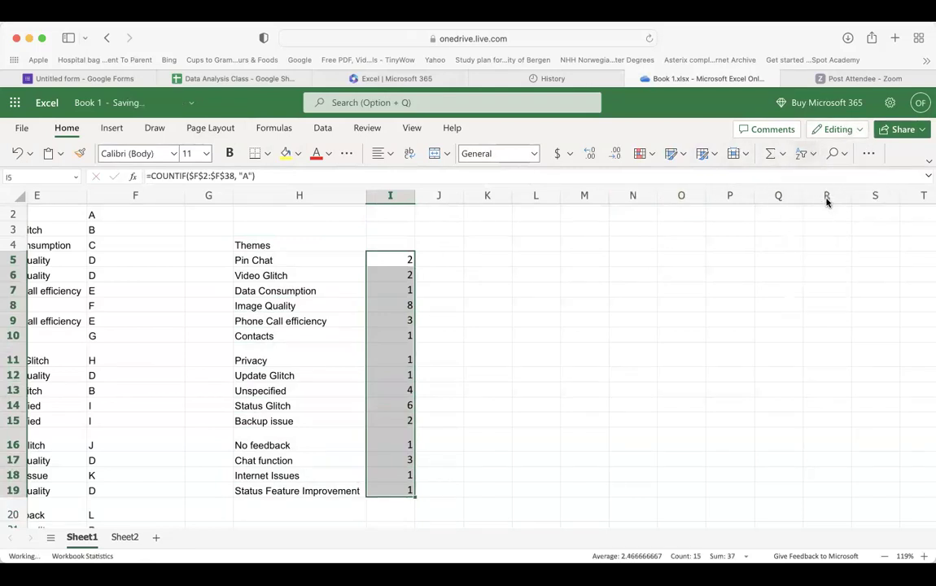
{"action": "left_click", "coordinate": [648, 283]}
Try to sort the whole column I in descending order, and undo the sort.
{"action": "left_click", "coordinate": [411, 197]}
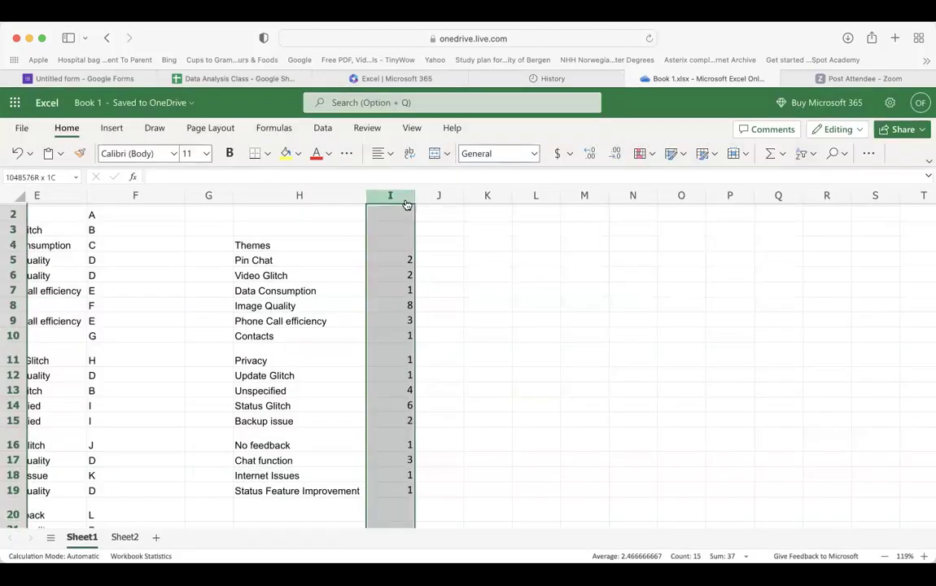
{"action": "left_click", "coordinate": [804, 153]}
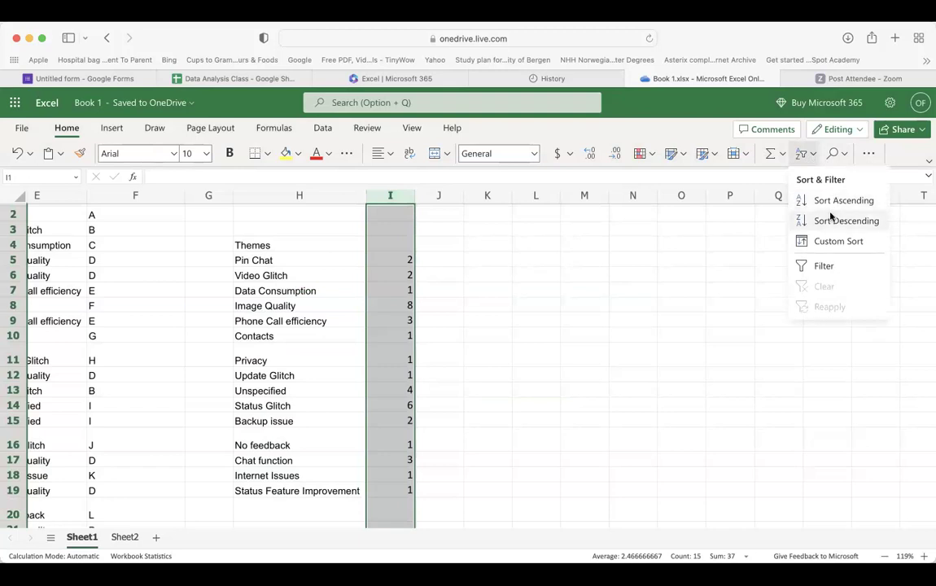
{"action": "left_click", "coordinate": [830, 221]}
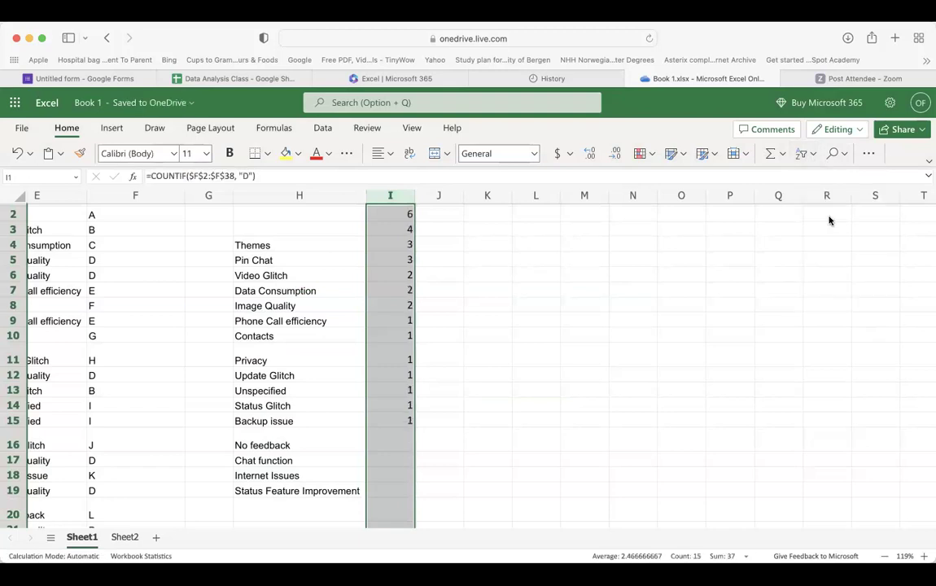
{"action": "key", "text": "super+z"}
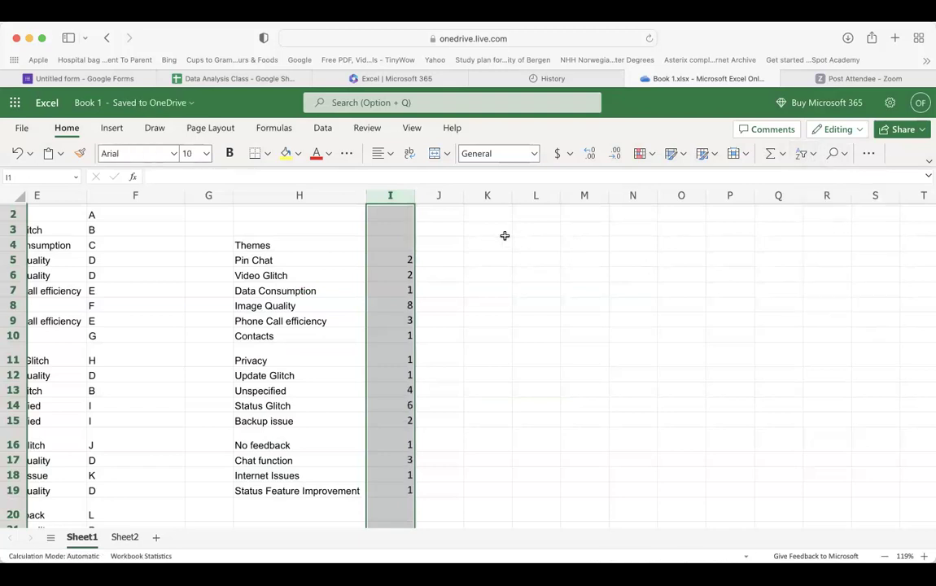
{"action": "left_click", "coordinate": [505, 237]}
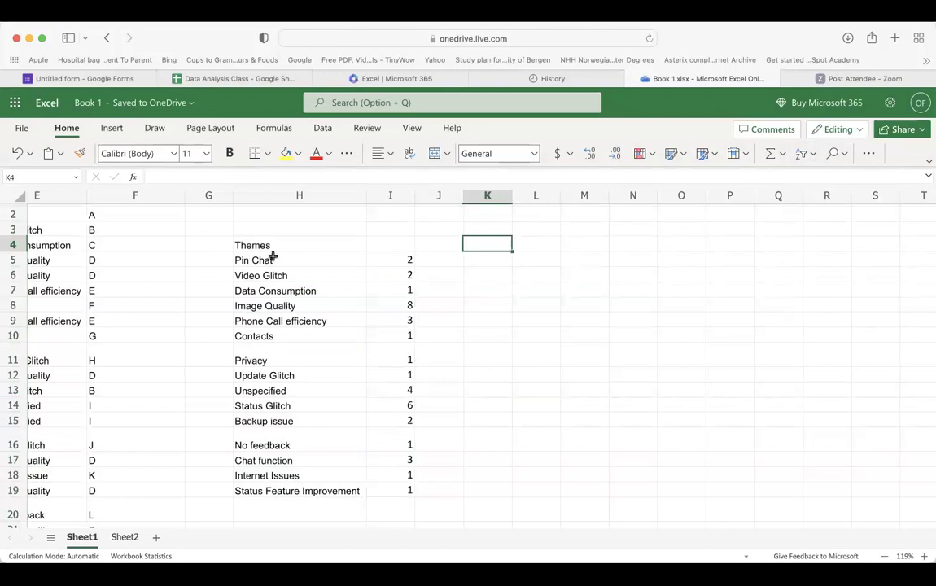
Copy the theme frequency table H4:I19 into a new sheet starting at A1 and fit column A to its contents.
{"action": "scroll", "coordinate": [273, 257], "scroll_direction": "down", "scroll_amount": 3}
{"action": "scroll", "coordinate": [272, 253], "scroll_direction": "up", "scroll_amount": 3}
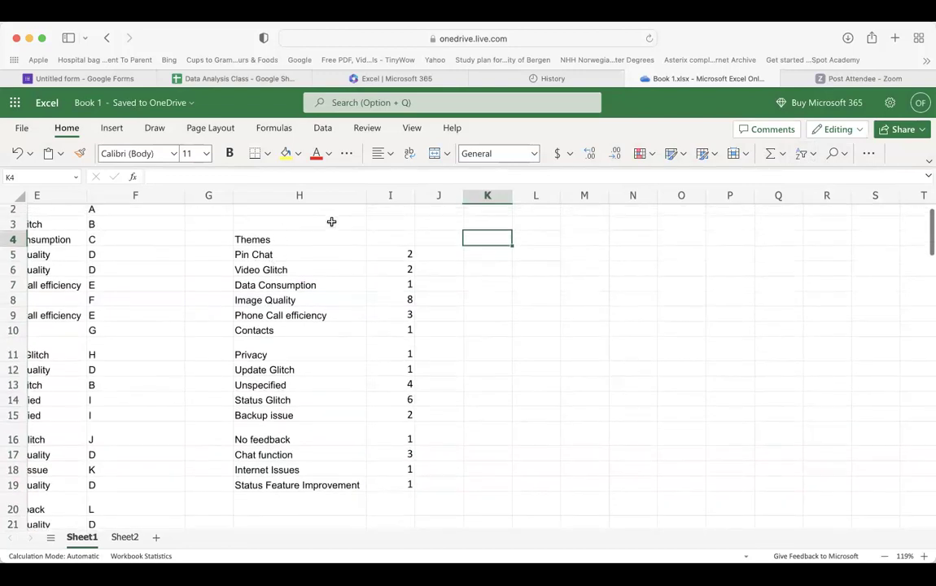
{"action": "scroll", "coordinate": [331, 222], "scroll_direction": "up", "scroll_amount": 1}
{"action": "left_click_drag", "start_coordinate": [301, 260], "coordinate": [391, 504]}
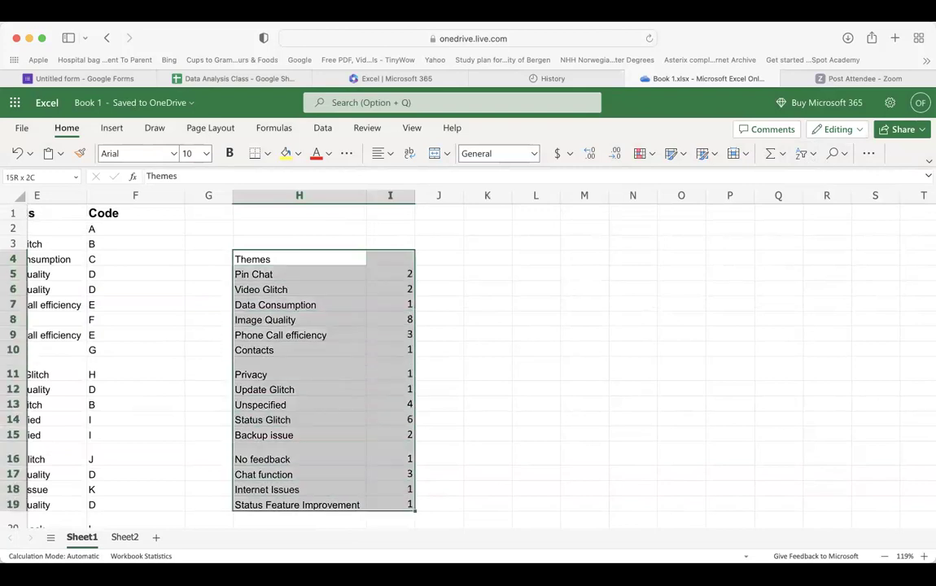
{"action": "key", "text": "super+c"}
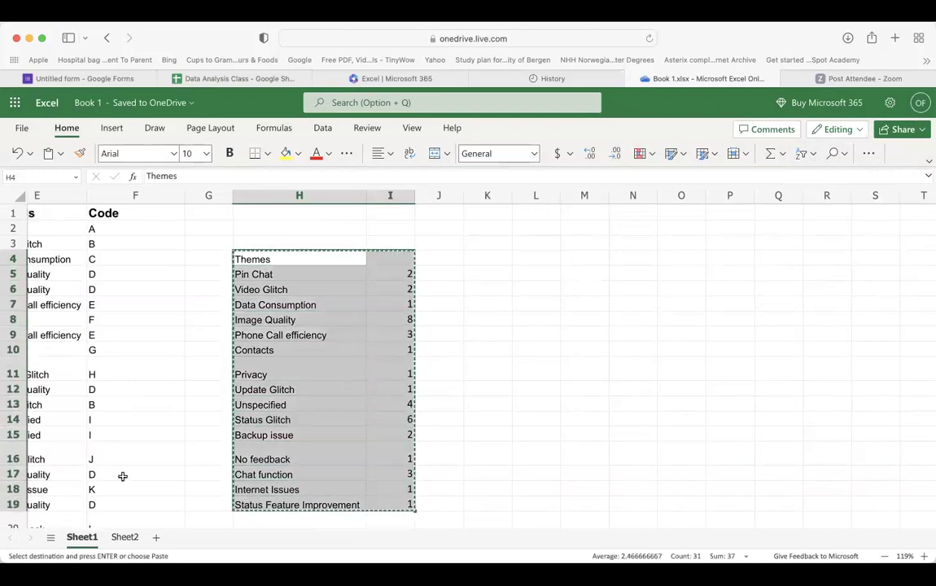
{"action": "left_click", "coordinate": [155, 538]}
{"action": "key", "text": "super+v"}
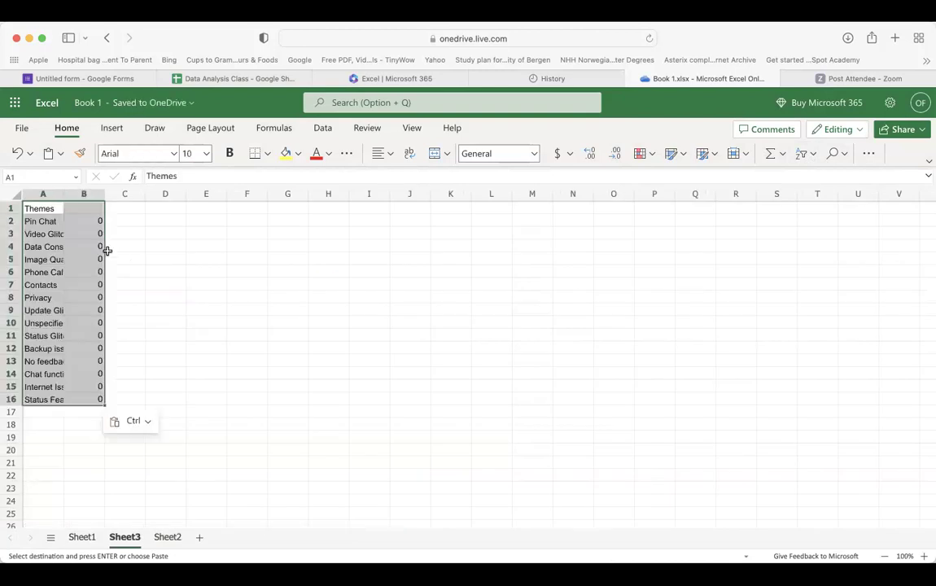
{"action": "double_click", "coordinate": [64, 194]}
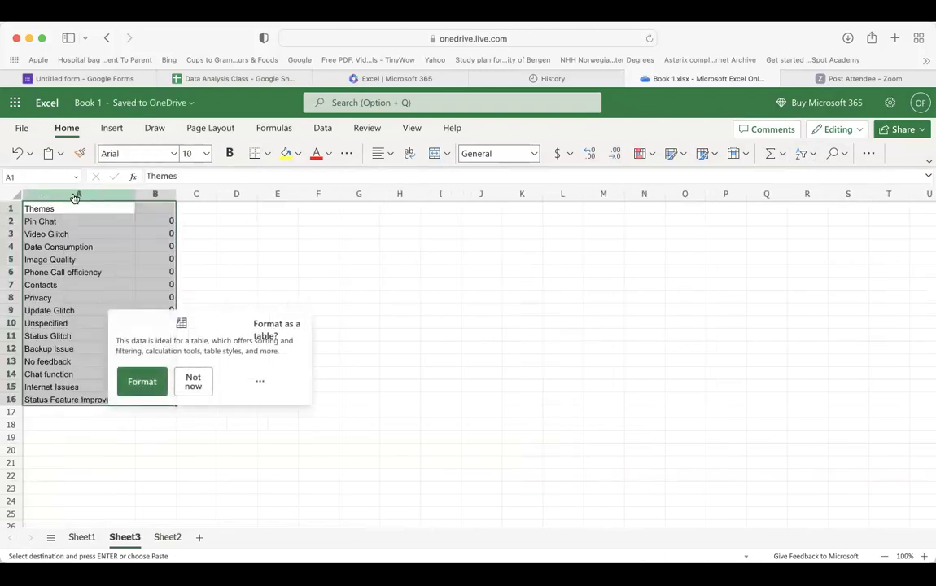
{"action": "left_click", "coordinate": [165, 220]}
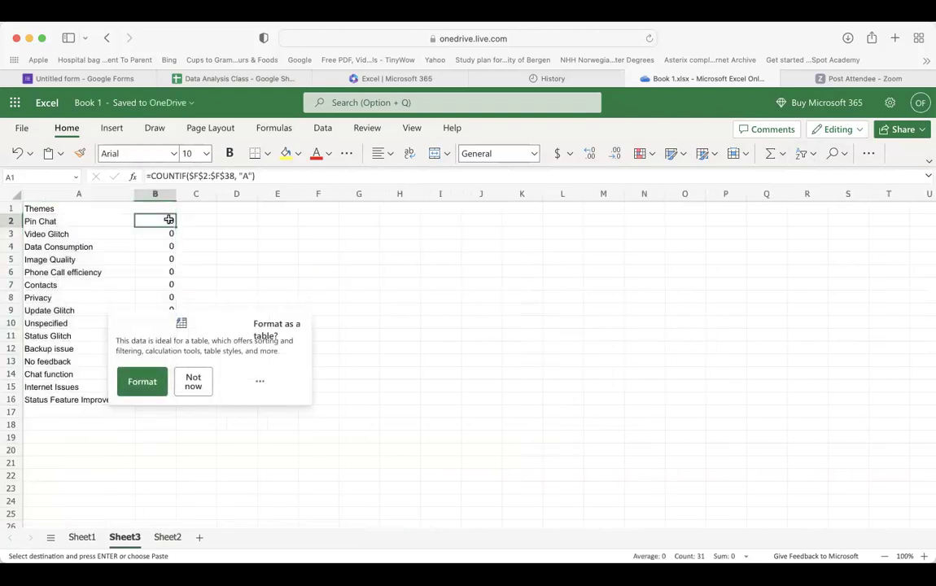
Return to Sheet1, insert a stacked column chart from the empty cell L10, and place it beside the theme frequency table.
{"action": "left_click", "coordinate": [82, 537]}
{"action": "double_click", "coordinate": [505, 269]}
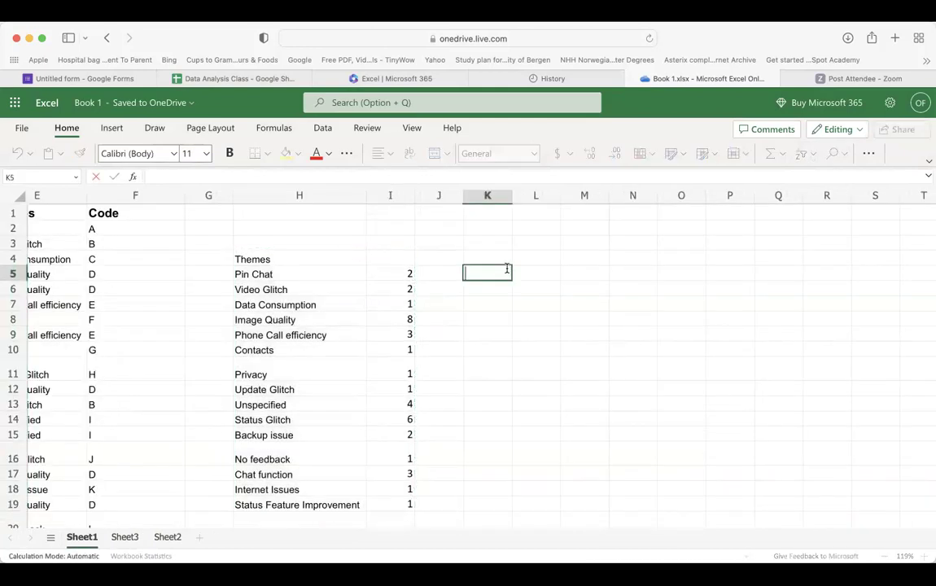
{"action": "left_click", "coordinate": [520, 347]}
{"action": "scroll", "coordinate": [497, 340], "scroll_direction": "down", "scroll_amount": 1}
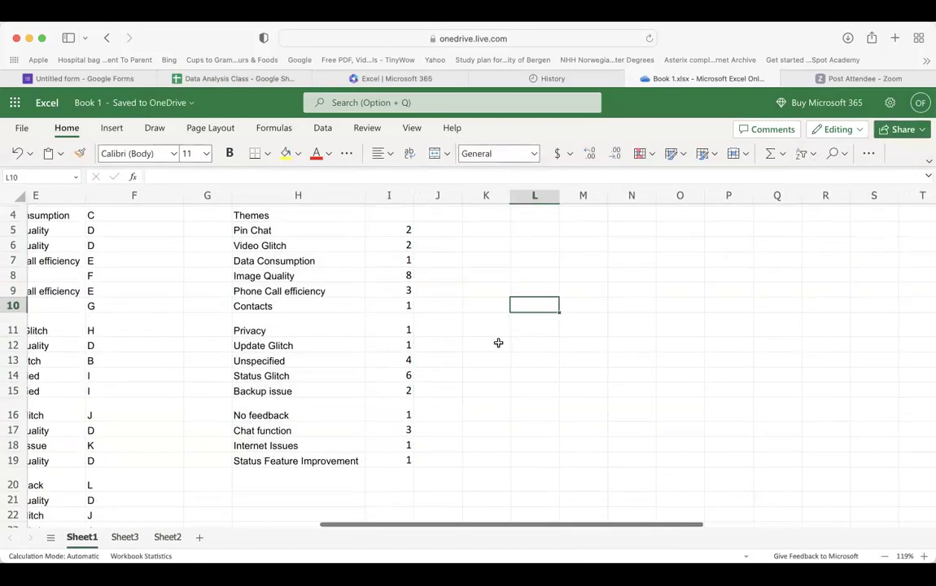
{"action": "left_click", "coordinate": [111, 128]}
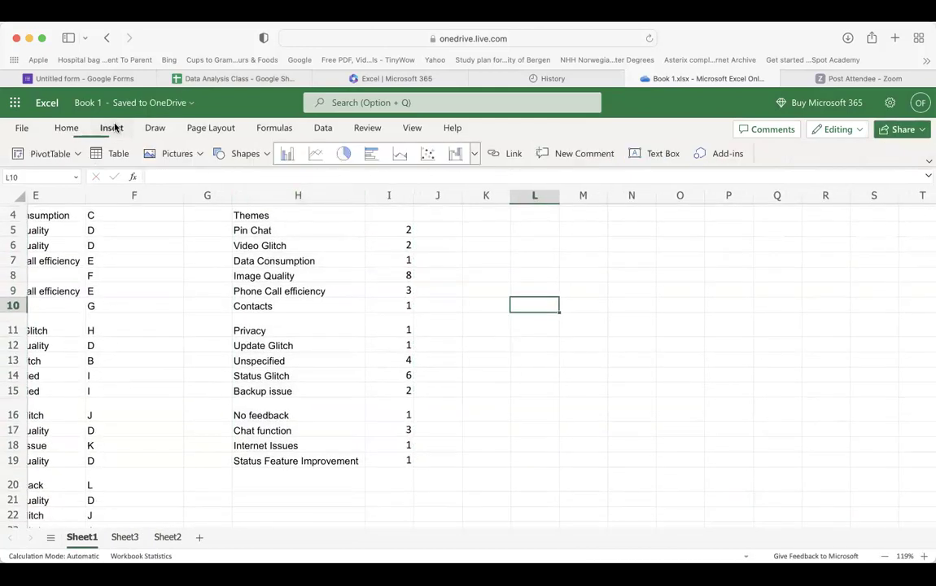
{"action": "left_click", "coordinate": [76, 155]}
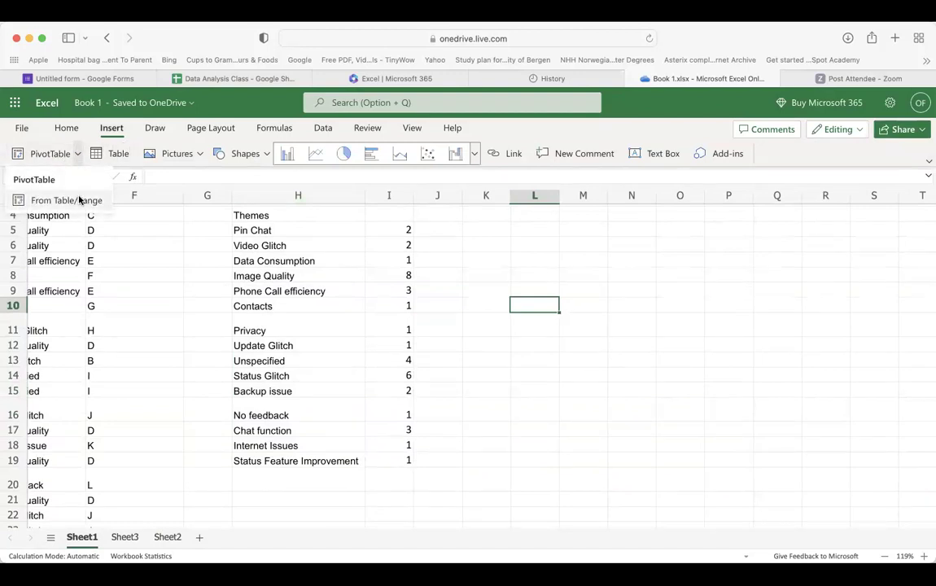
{"action": "left_click", "coordinate": [476, 155]}
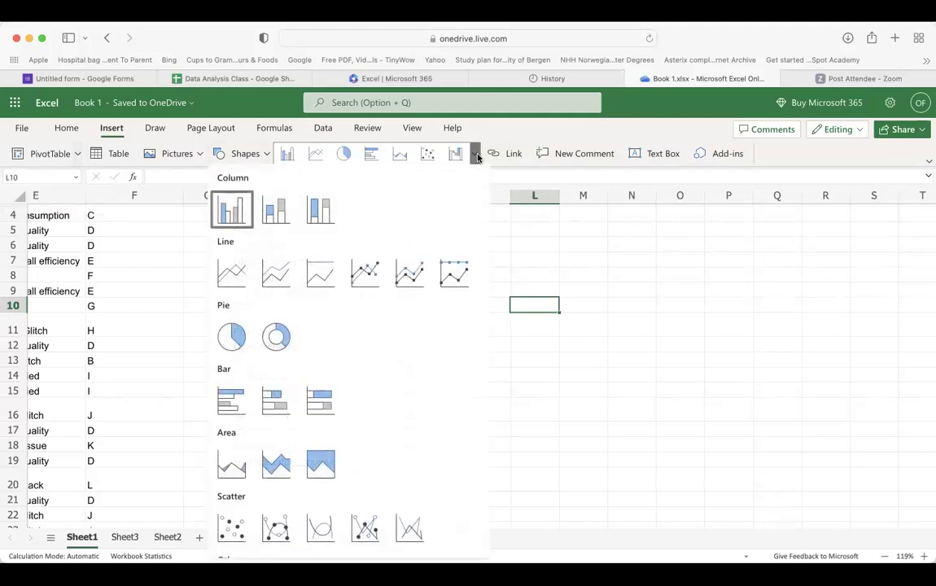
{"action": "left_click", "coordinate": [272, 210]}
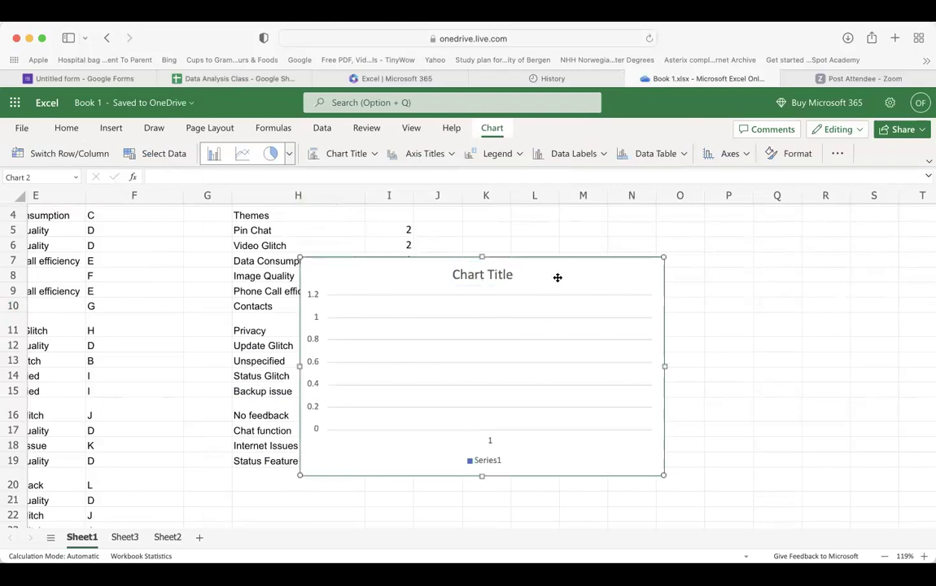
{"action": "left_click_drag", "start_coordinate": [558, 278], "coordinate": [675, 268]}
Set the chart's data source to the themes and counts in Sheet1 H5:I19.
{"action": "double_click", "coordinate": [675, 320]}
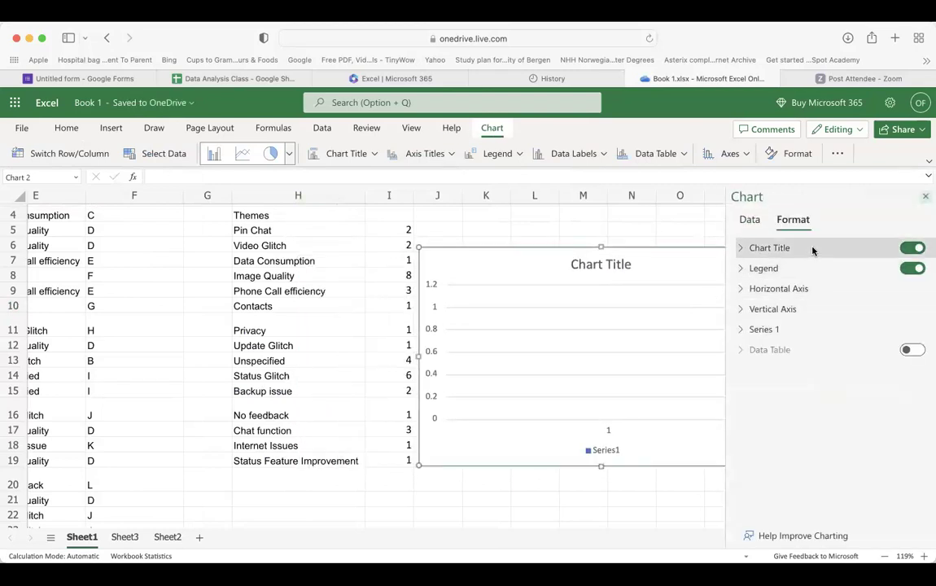
{"action": "left_click", "coordinate": [750, 220]}
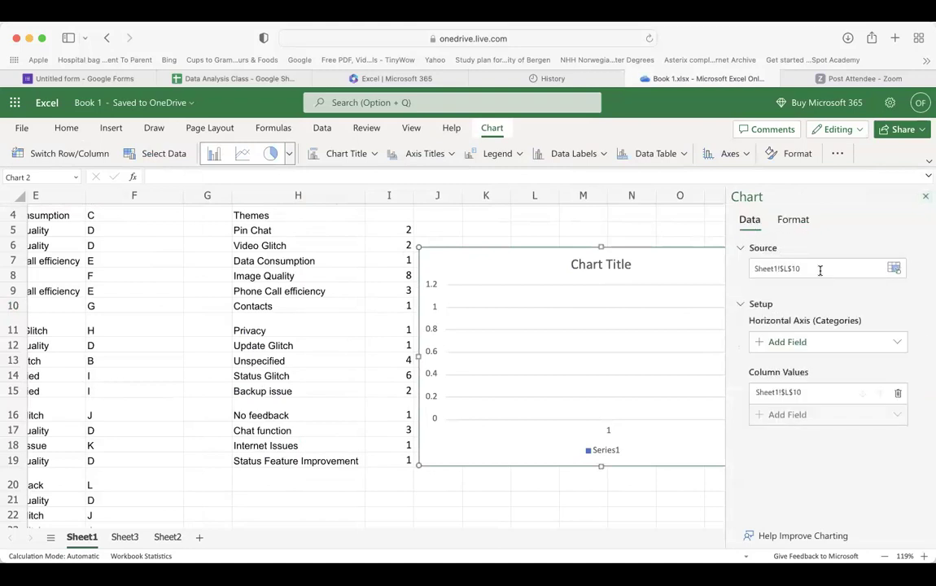
{"action": "left_click", "coordinate": [776, 268]}
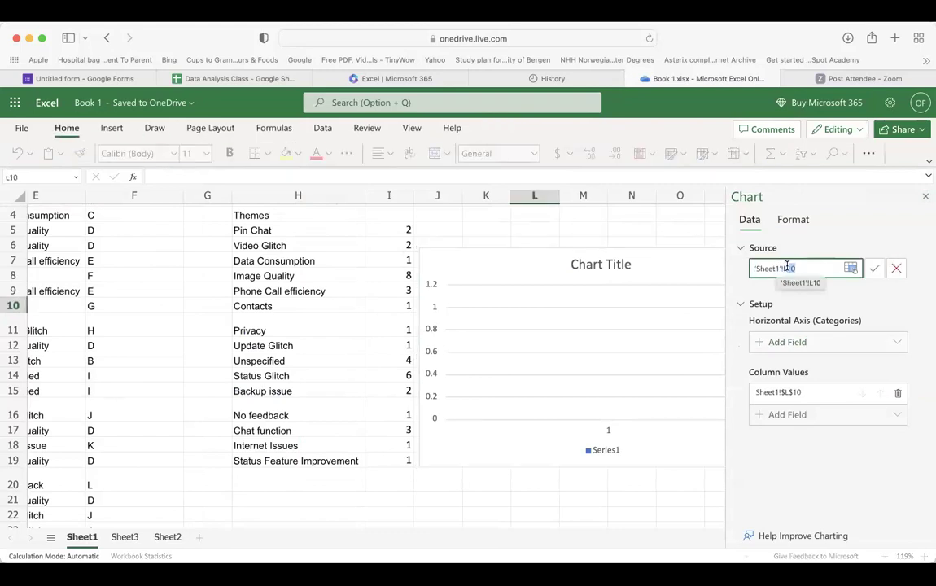
{"action": "left_click", "coordinate": [823, 268]}
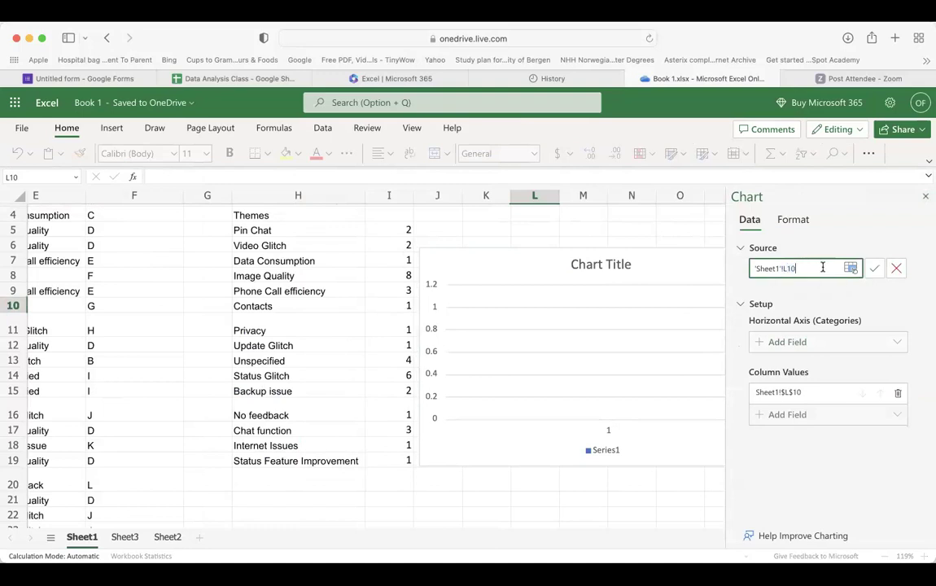
{"action": "left_click", "coordinate": [290, 233]}
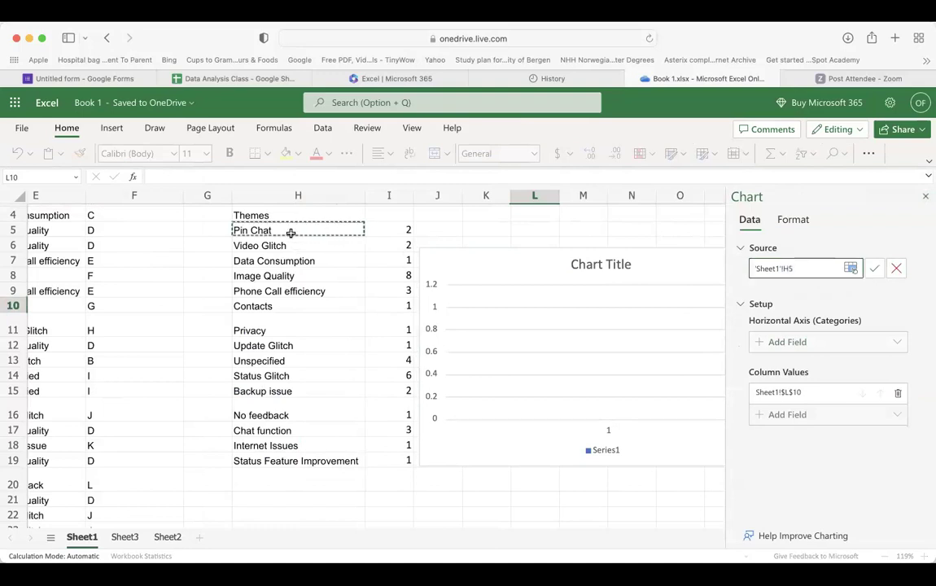
{"action": "left_click_drag", "start_coordinate": [290, 232], "coordinate": [399, 461]}
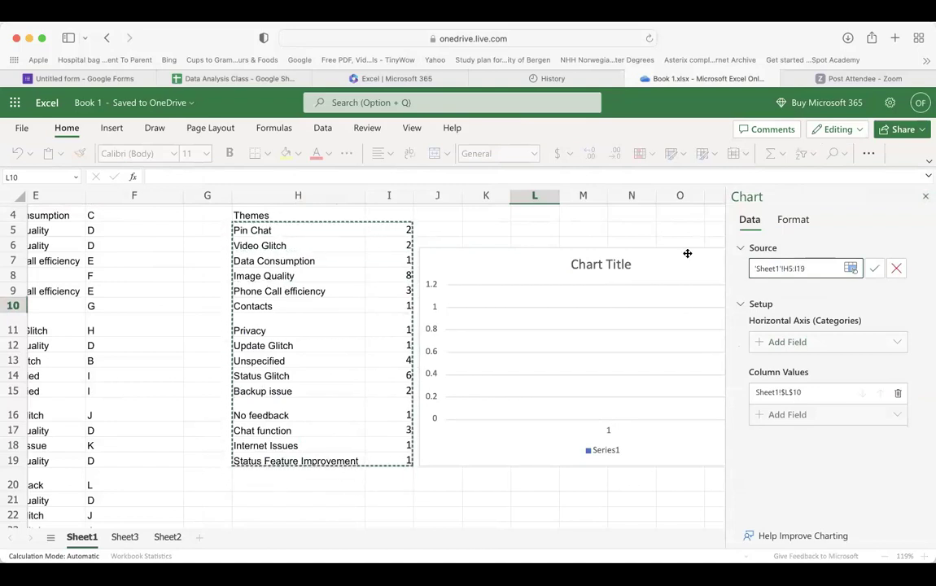
{"action": "left_click", "coordinate": [873, 268]}
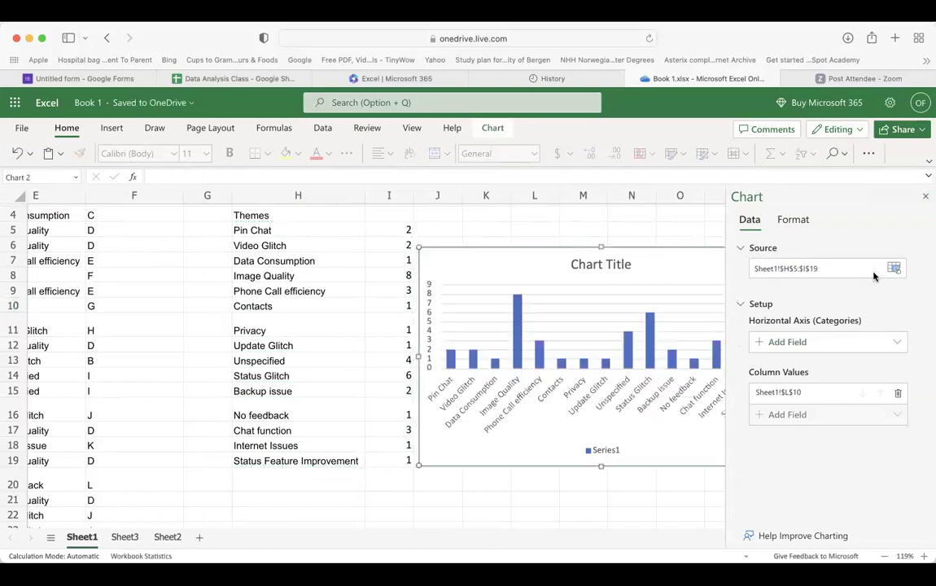
Close the chart settings and move the chart slightly away from the theme frequency table.
{"action": "left_click", "coordinate": [503, 222]}
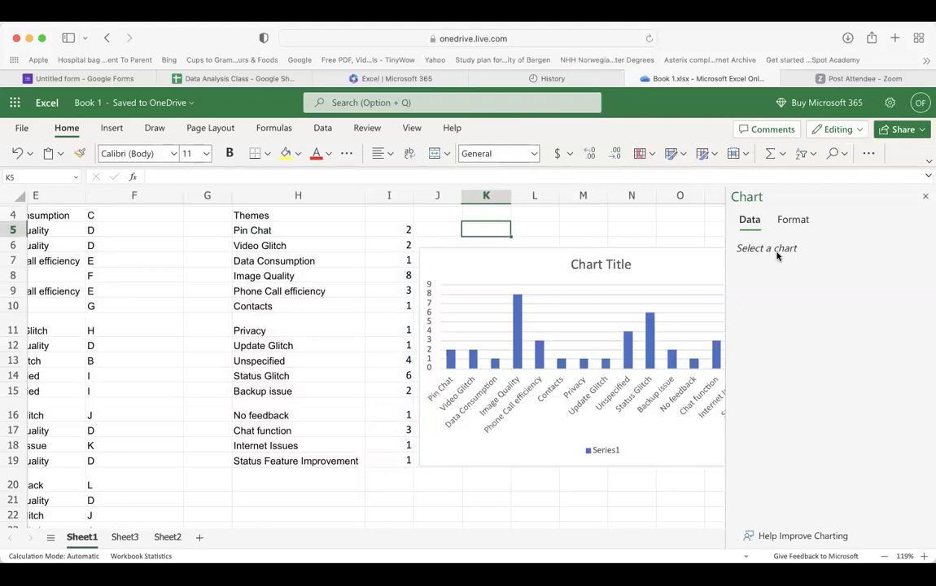
{"action": "left_click", "coordinate": [926, 196]}
{"action": "left_click_drag", "start_coordinate": [716, 255], "coordinate": [750, 247]}
{"action": "scroll", "coordinate": [750, 248], "scroll_direction": "up", "scroll_amount": 3}
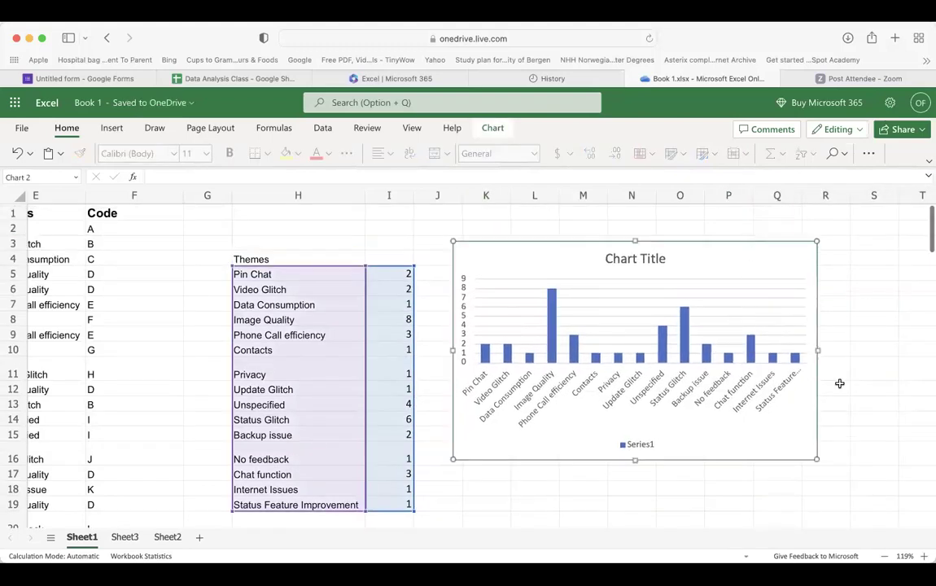
Examine the chart's formatting options, including the horizontal axis settings, and close them without changing anything.
{"action": "left_click", "coordinate": [855, 384]}
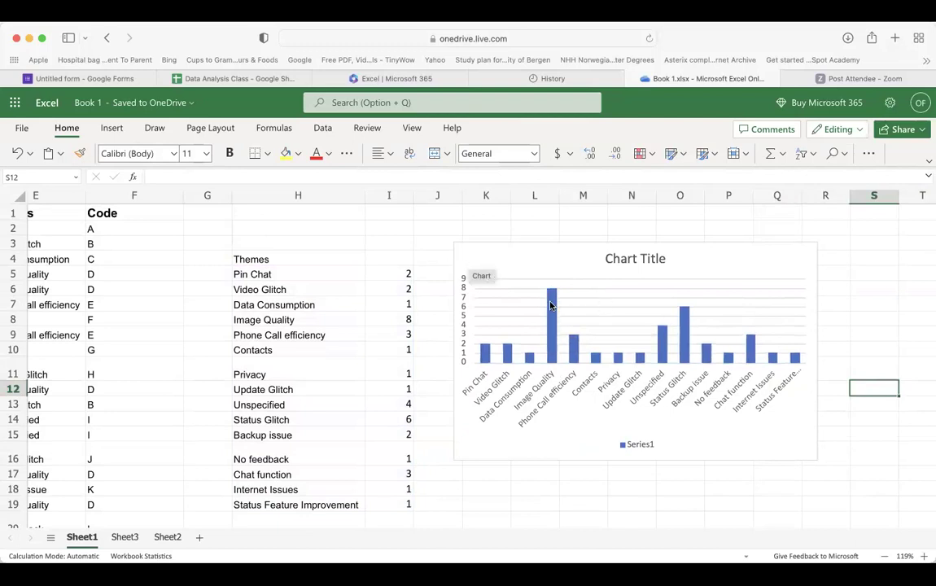
{"action": "left_click", "coordinate": [538, 250]}
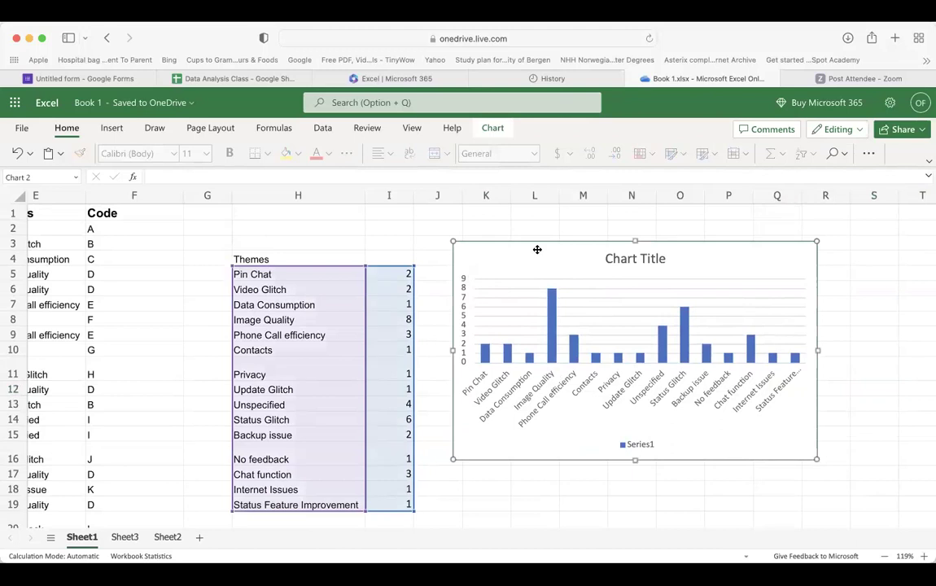
{"action": "double_click", "coordinate": [538, 249]}
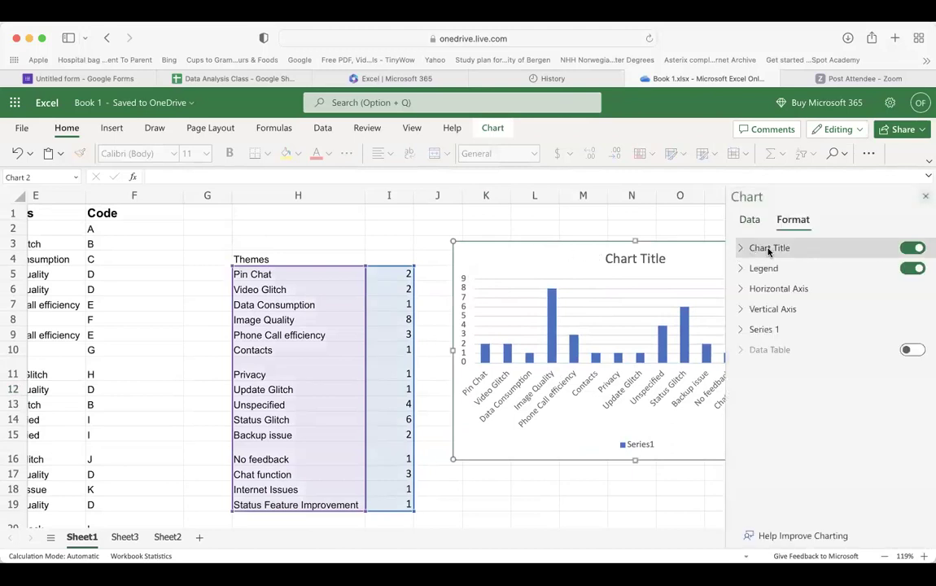
{"action": "left_click", "coordinate": [747, 289]}
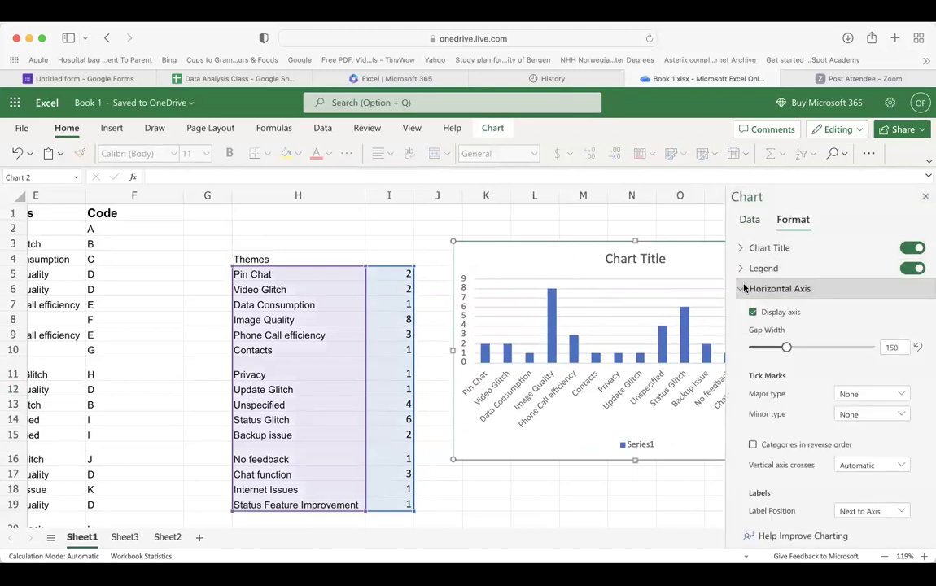
{"action": "left_click", "coordinate": [744, 289]}
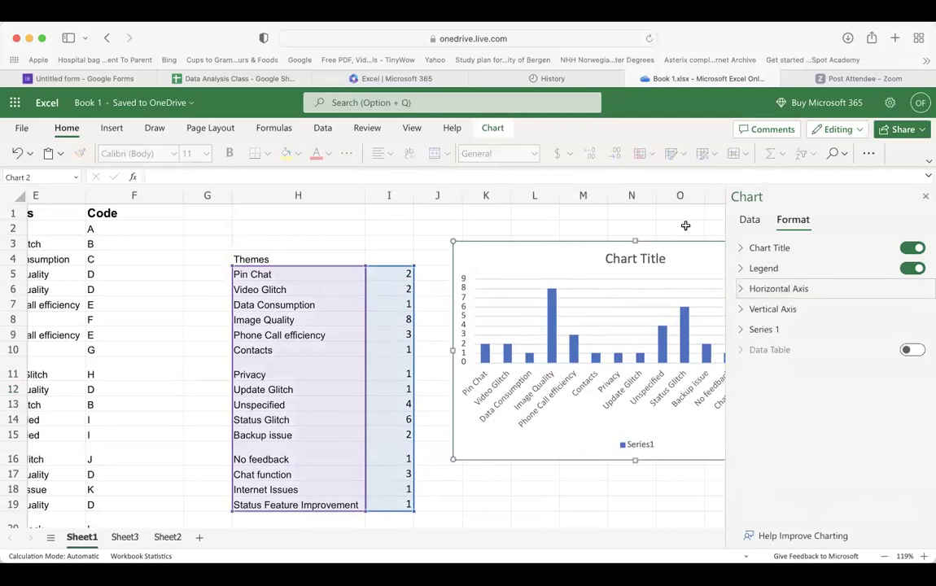
{"action": "left_click", "coordinate": [925, 196]}
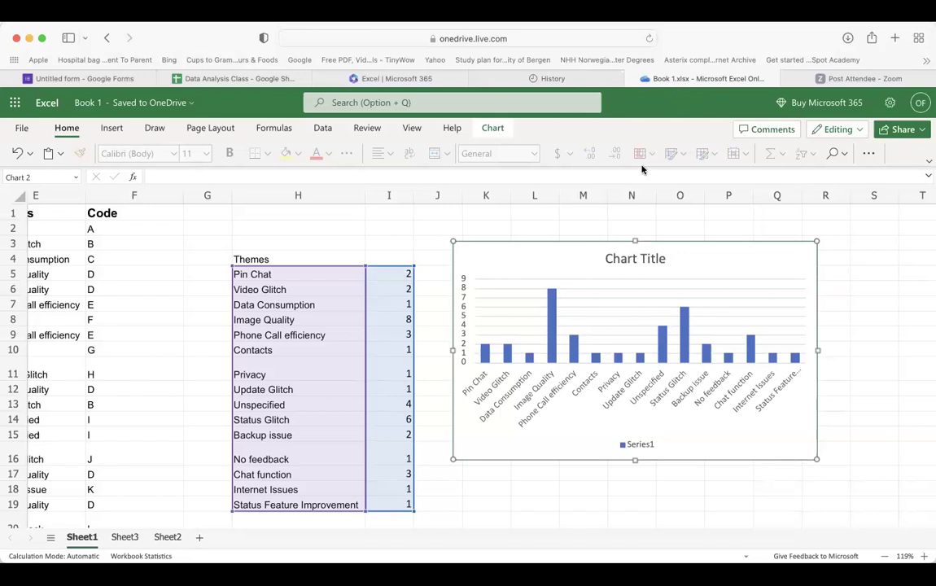
{"action": "left_click", "coordinate": [612, 258]}
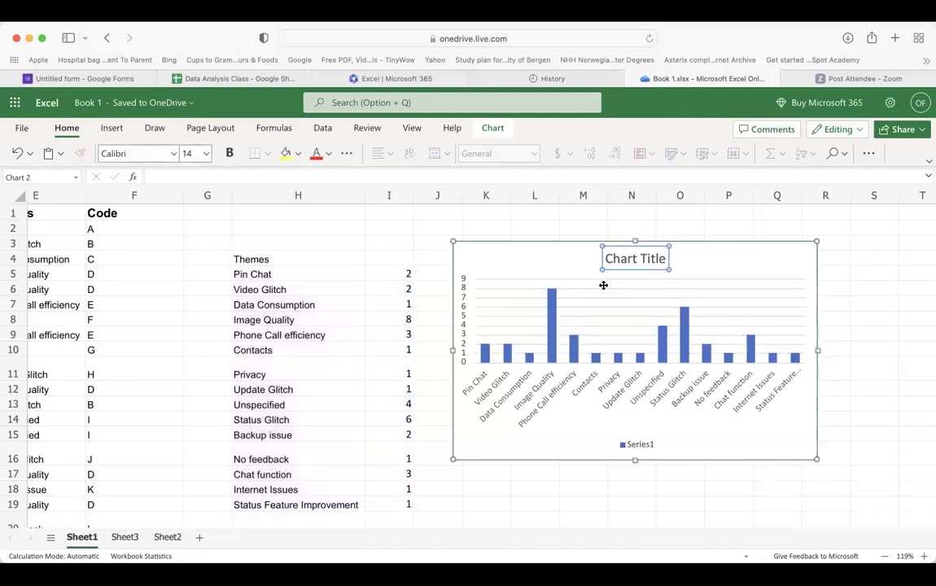
{"action": "left_click", "coordinate": [570, 214]}
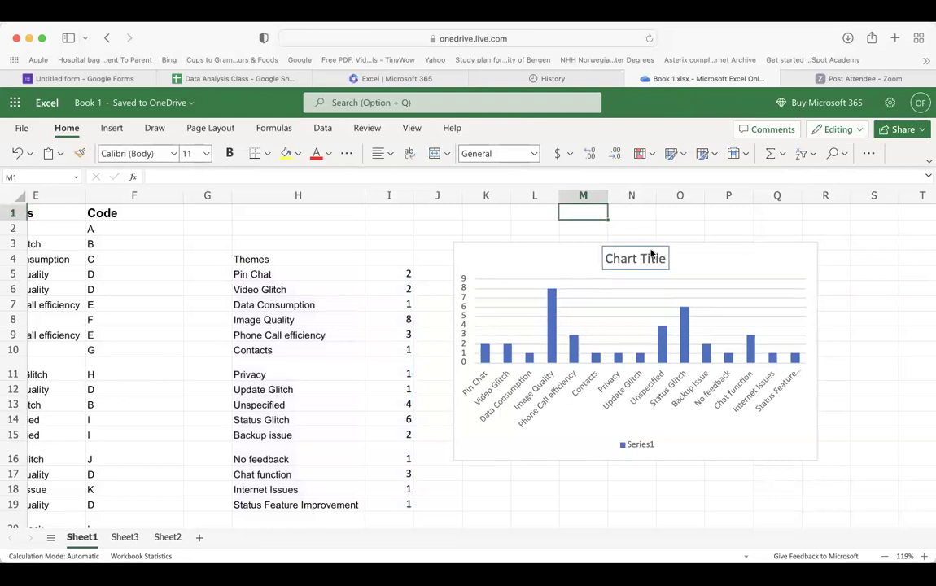
Replace the stacked column chart with a clustered column chart inserted from the empty cell L2 and placed beside the theme frequency table.
{"action": "left_click", "coordinate": [540, 225]}
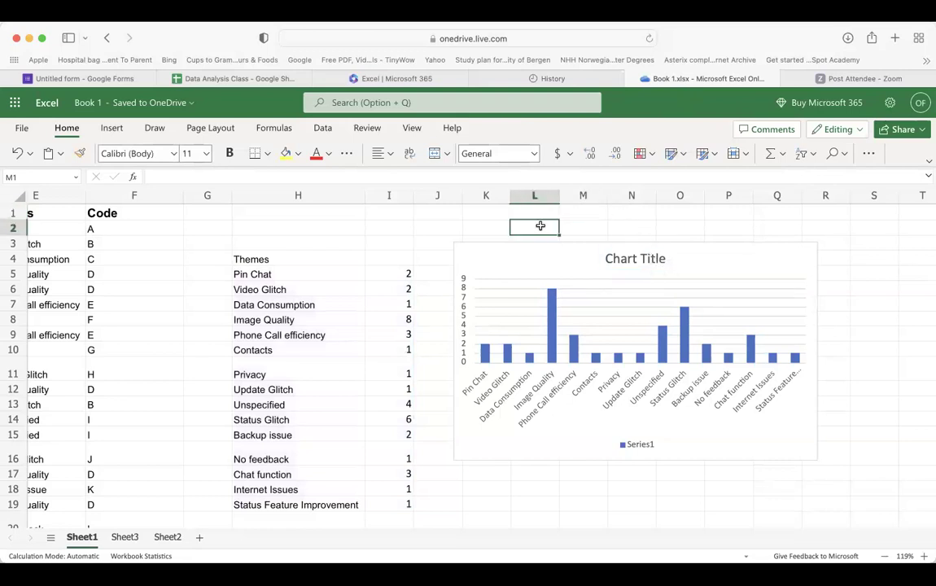
{"action": "left_click", "coordinate": [510, 262]}
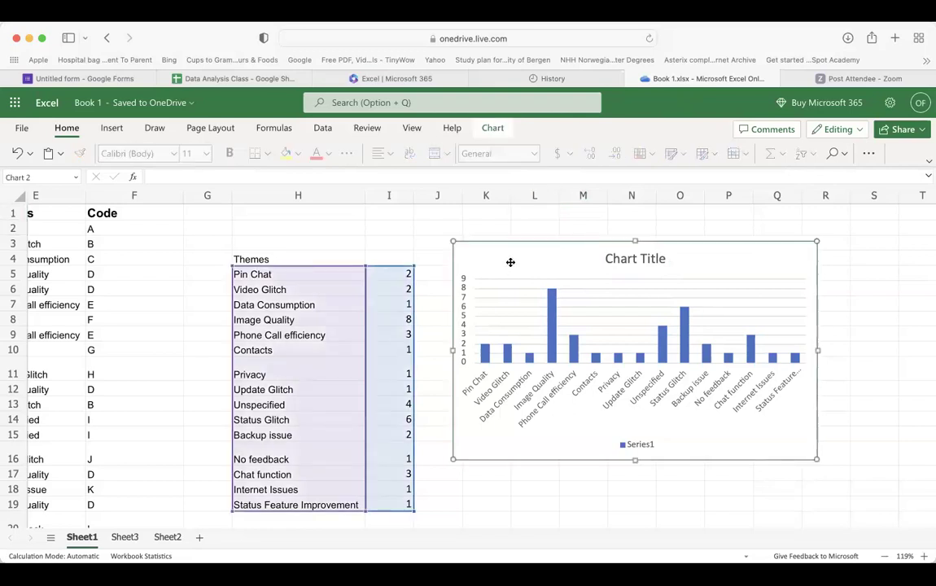
{"action": "key", "text": "Delete"}
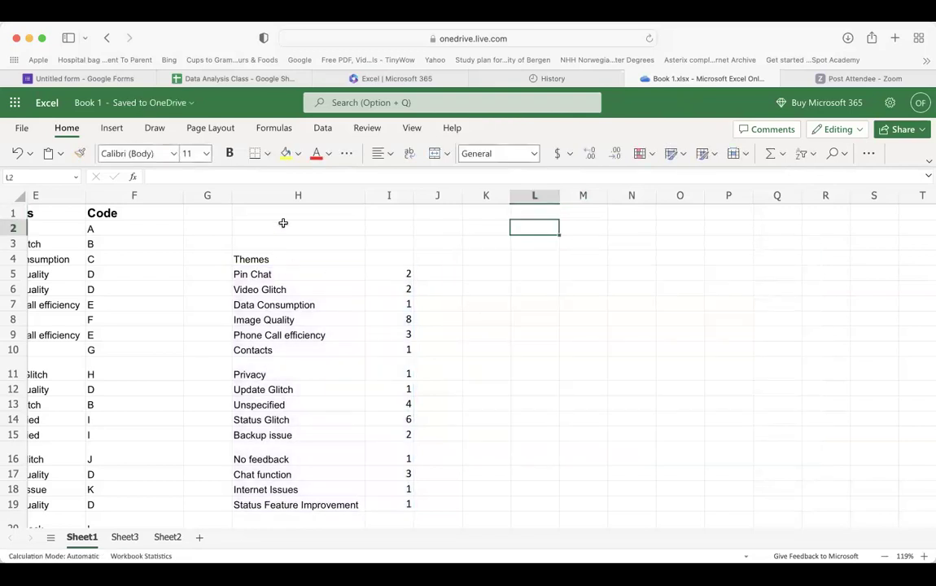
{"action": "left_click", "coordinate": [117, 128]}
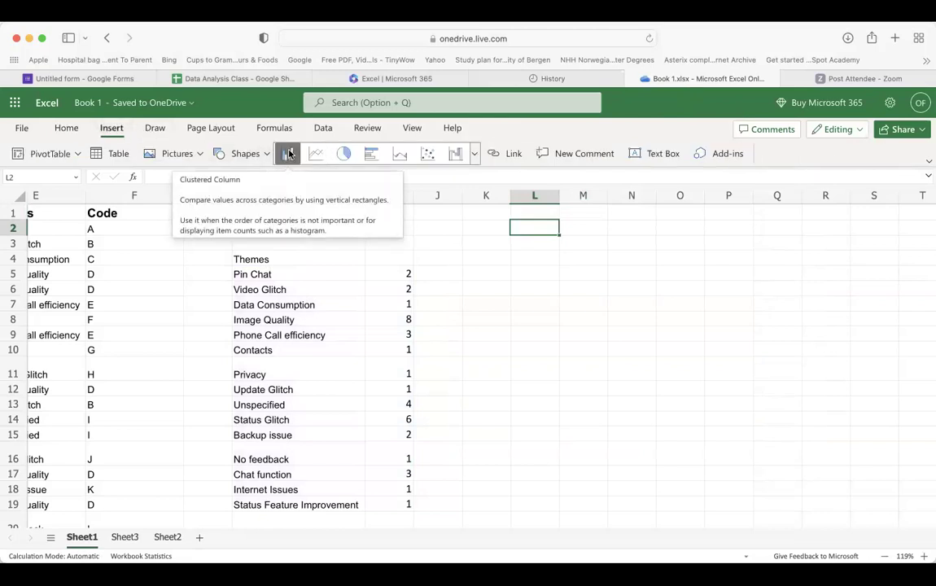
{"action": "left_click", "coordinate": [474, 153]}
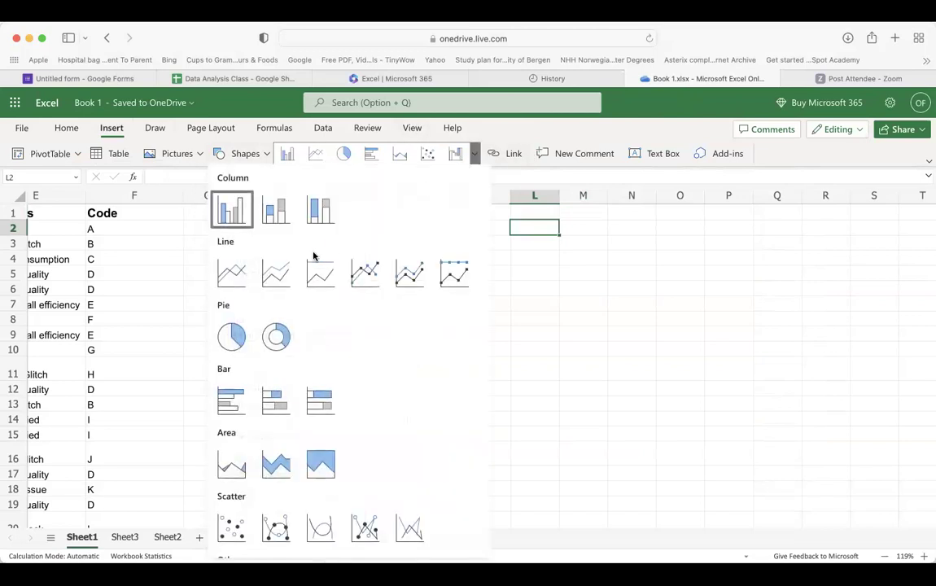
{"action": "left_click", "coordinate": [239, 212]}
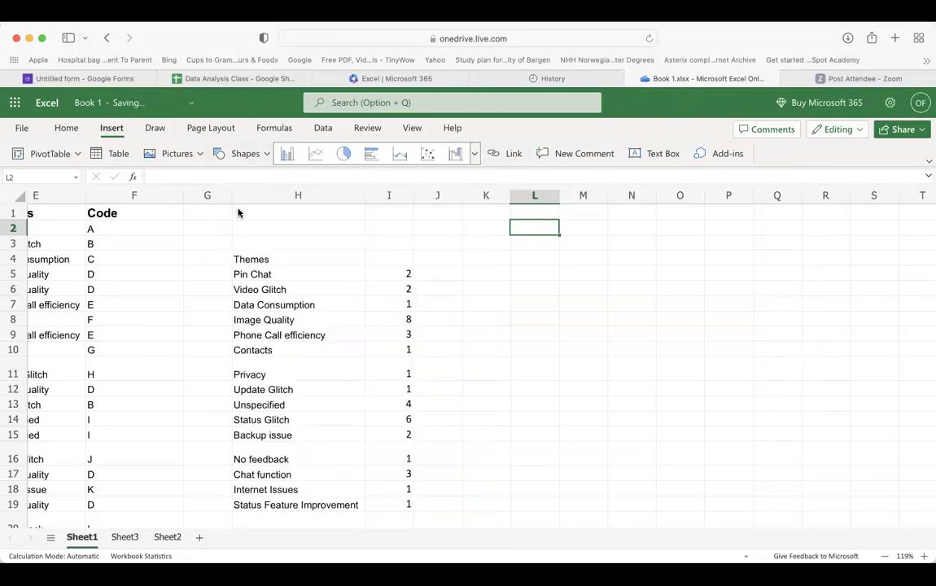
{"action": "left_click_drag", "start_coordinate": [524, 278], "coordinate": [675, 280]}
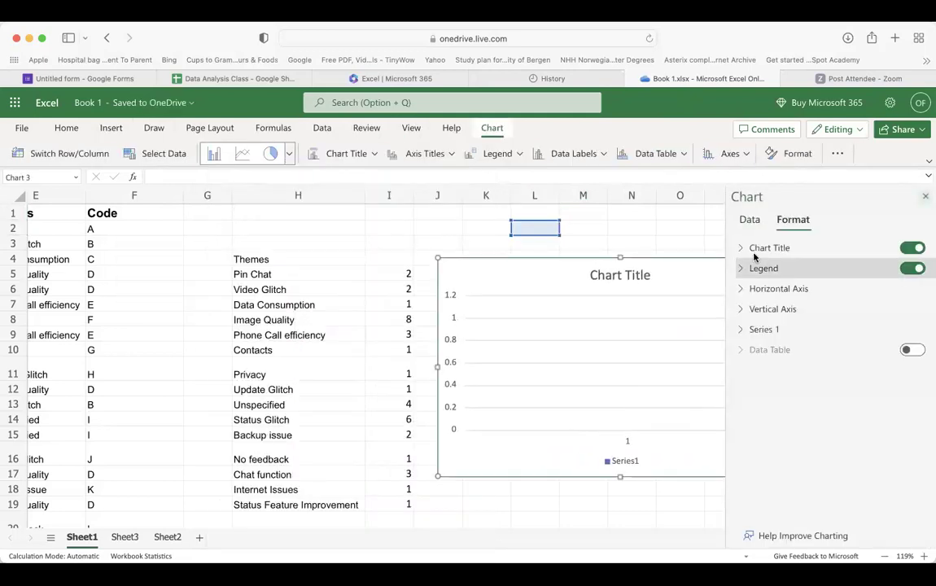
Set the new clustered column chart's data source to the themes and counts in Sheet1 H5:I19.
{"action": "left_click", "coordinate": [750, 220]}
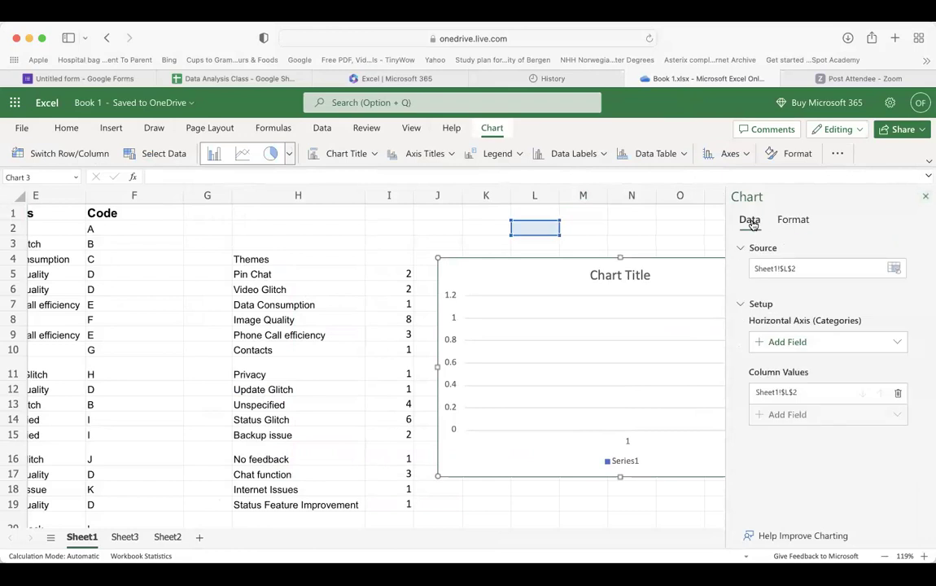
{"action": "left_click", "coordinate": [854, 268]}
{"action": "left_click", "coordinate": [320, 278]}
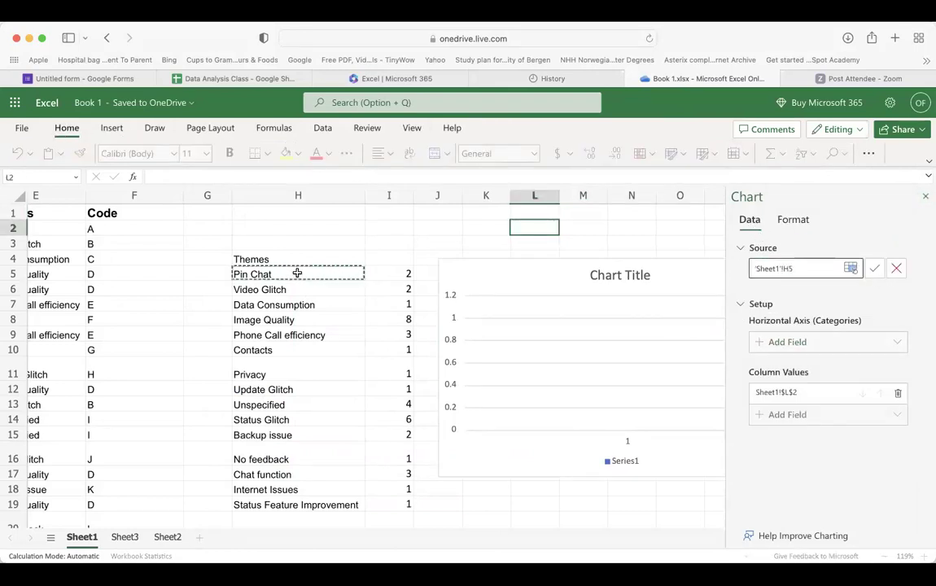
{"action": "key", "text": "shift+Right"}
{"action": "key", "text": "shift+Down"}
{"action": "key", "text": "shift+Down"}
{"action": "key", "text": "shift+Down"}
{"action": "key", "text": "shift+Down"}
{"action": "key", "text": "shift+Down"}
{"action": "key", "text": "shift+Down"}
{"action": "key", "text": "shift+Down"}
{"action": "key", "text": "shift+Down"}
{"action": "key", "text": "shift+Down"}
{"action": "key", "text": "shift+Down"}
{"action": "key", "text": "shift+Down"}
{"action": "key", "text": "shift+Down"}
{"action": "key", "text": "shift+Down"}
{"action": "key", "text": "shift+Down"}
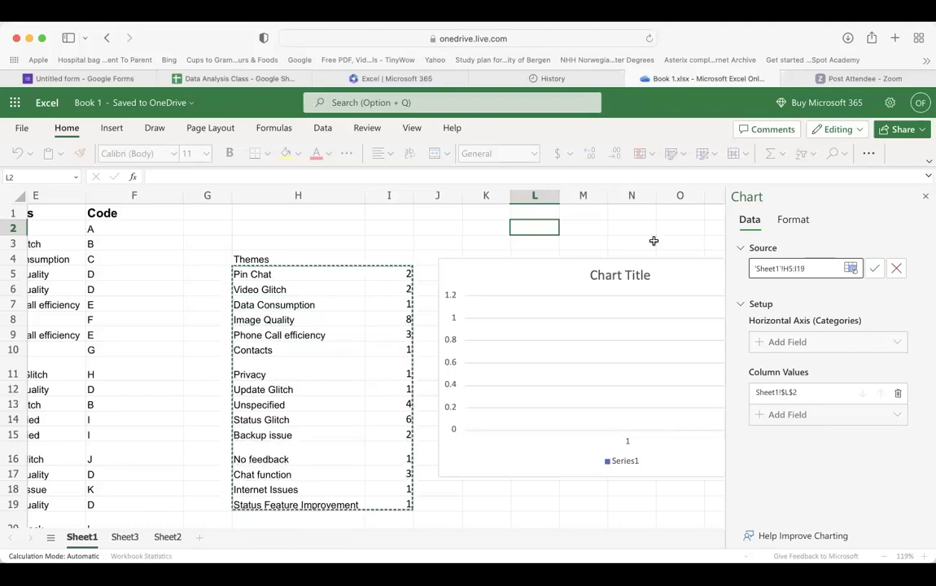
{"action": "left_click", "coordinate": [876, 268]}
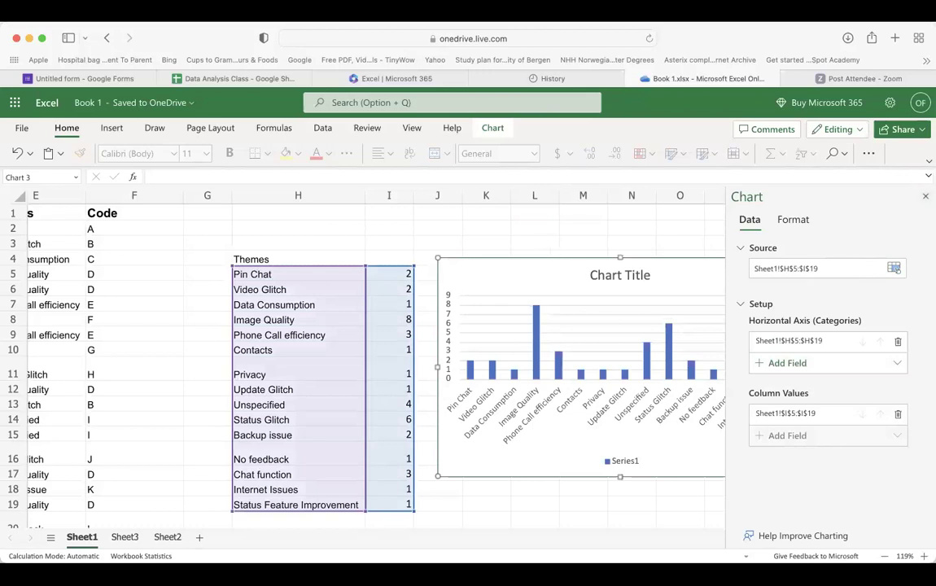
Change the chart title to "WHATSAPP Data Analysis".
{"action": "left_click", "coordinate": [926, 196]}
{"action": "left_click", "coordinate": [639, 275]}
{"action": "double_click", "coordinate": [640, 275]}
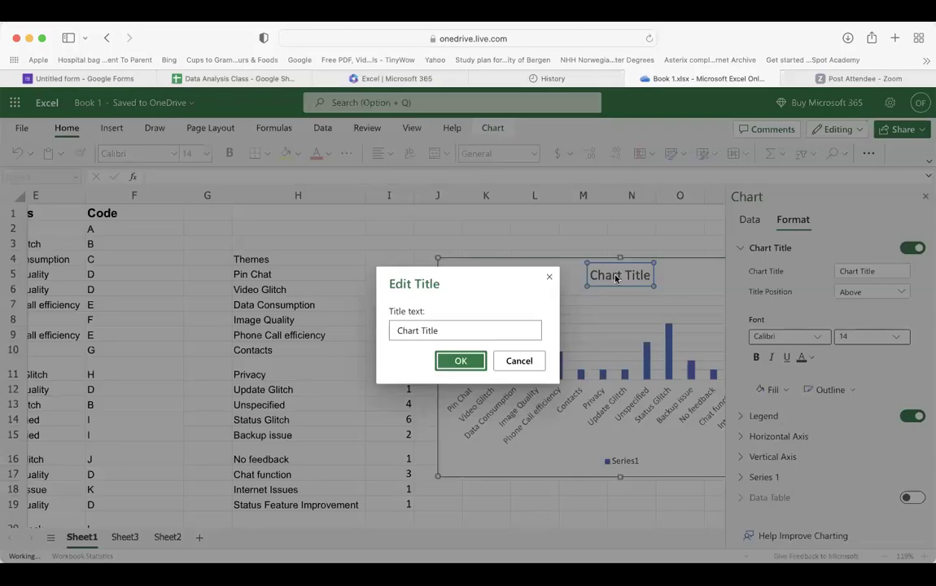
{"action": "left_click_drag", "start_coordinate": [437, 332], "coordinate": [382, 334]}
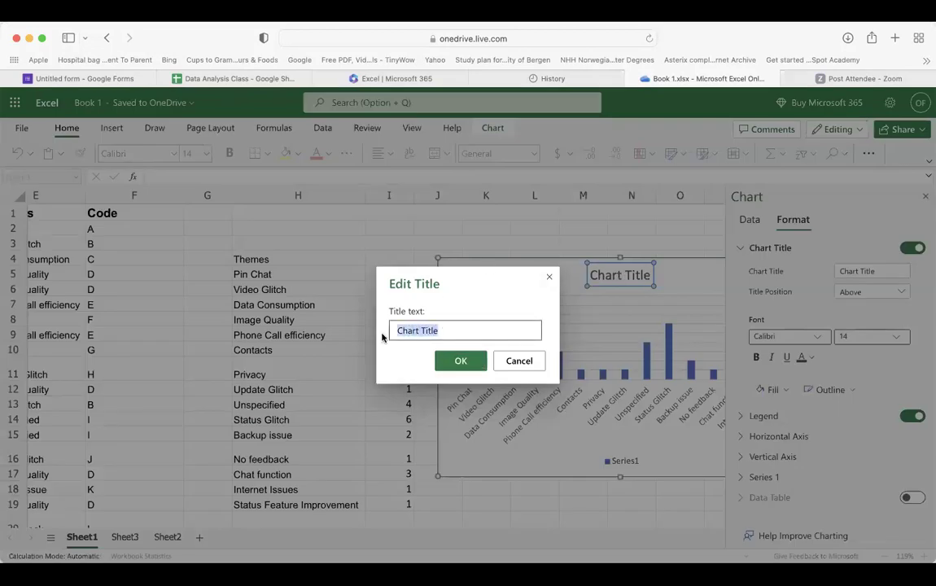
{"action": "type", "text": "WHATSAPP Da"}
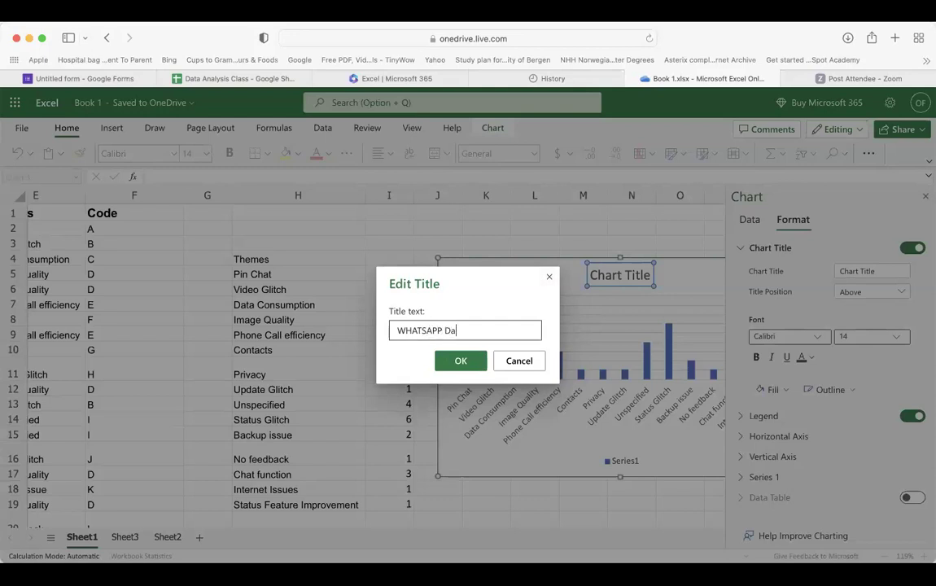
{"action": "type", "text": "ta Analysis"}
{"action": "left_click", "coordinate": [461, 366]}
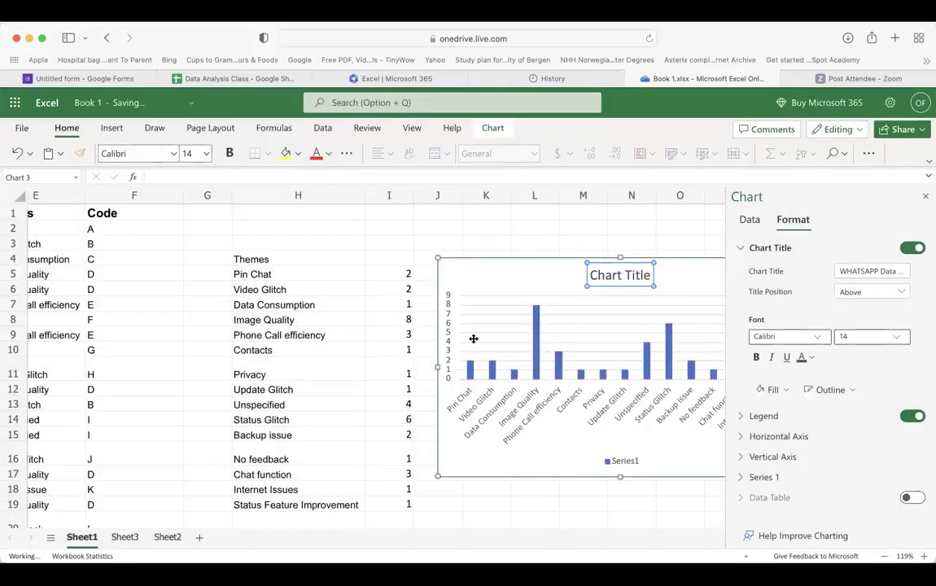
{"action": "left_click", "coordinate": [539, 243]}
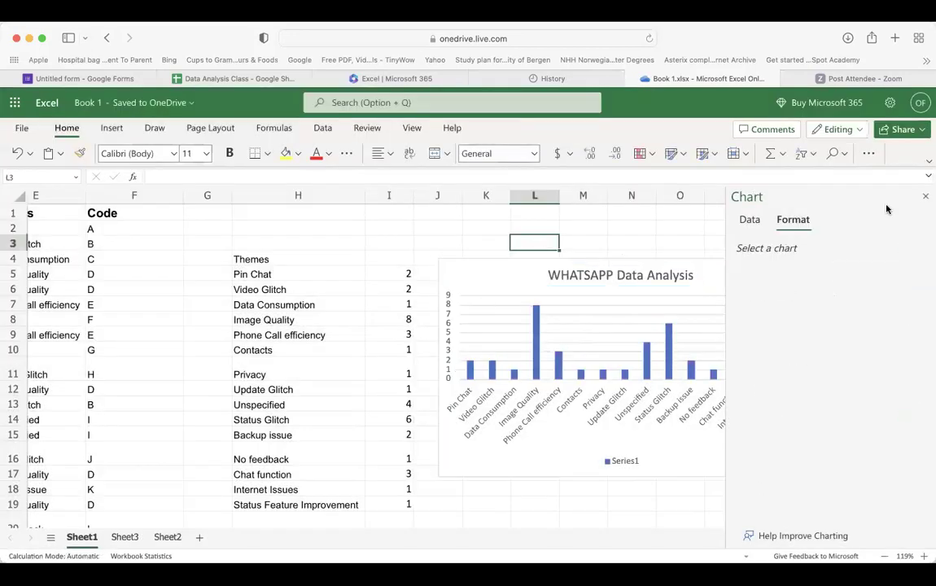
Move the chart's legend slightly up and to the left, and close the chart settings.
{"action": "left_click", "coordinate": [749, 276]}
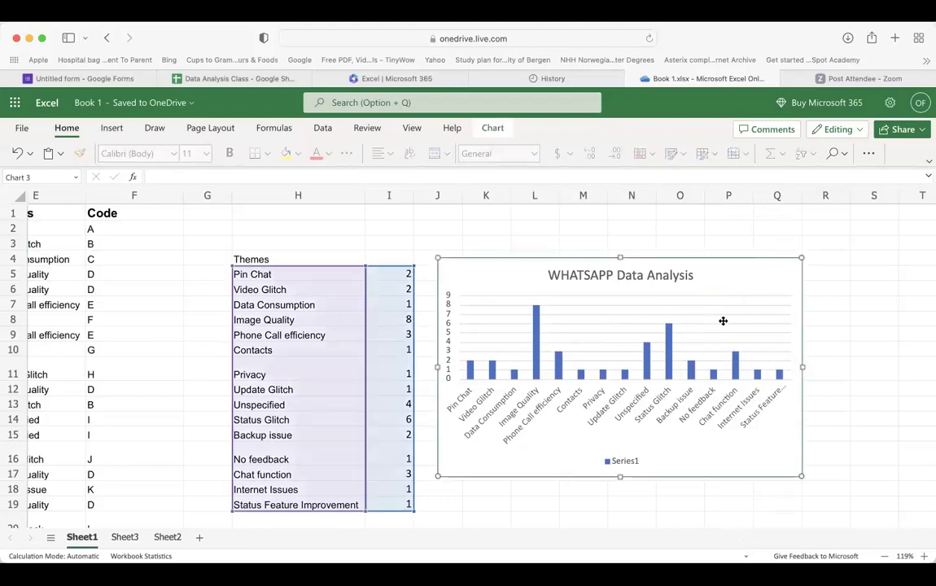
{"action": "double_click", "coordinate": [623, 460]}
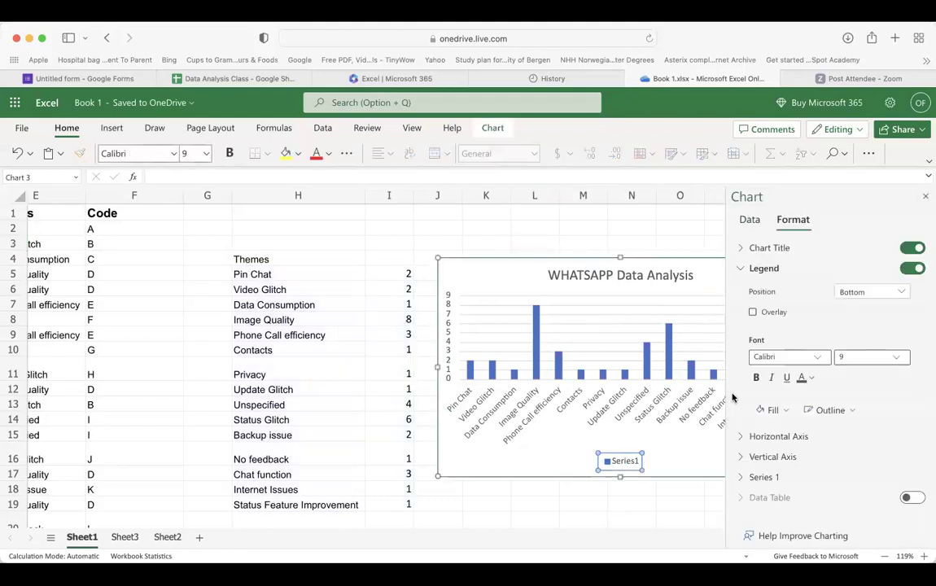
{"action": "left_click_drag", "start_coordinate": [624, 463], "coordinate": [618, 459]}
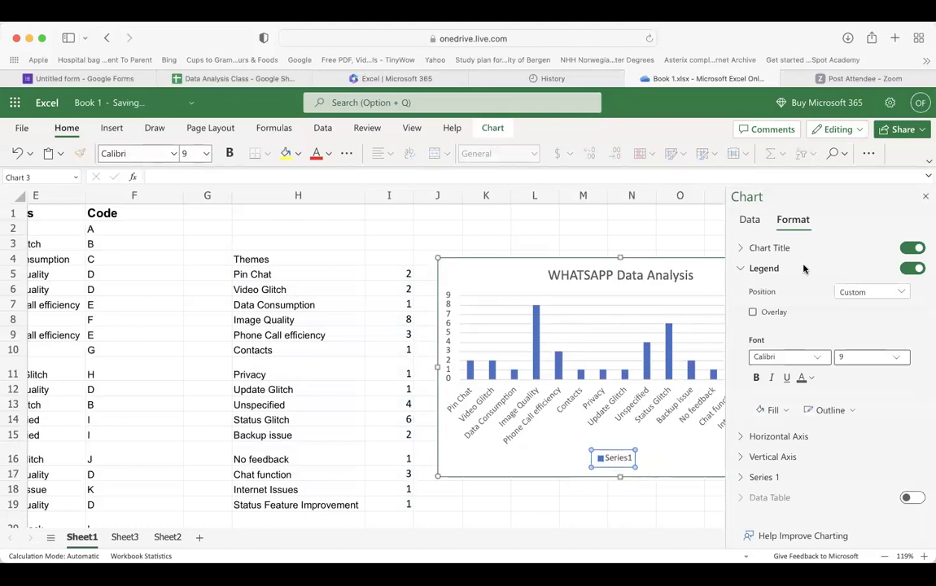
{"action": "left_click", "coordinate": [925, 196]}
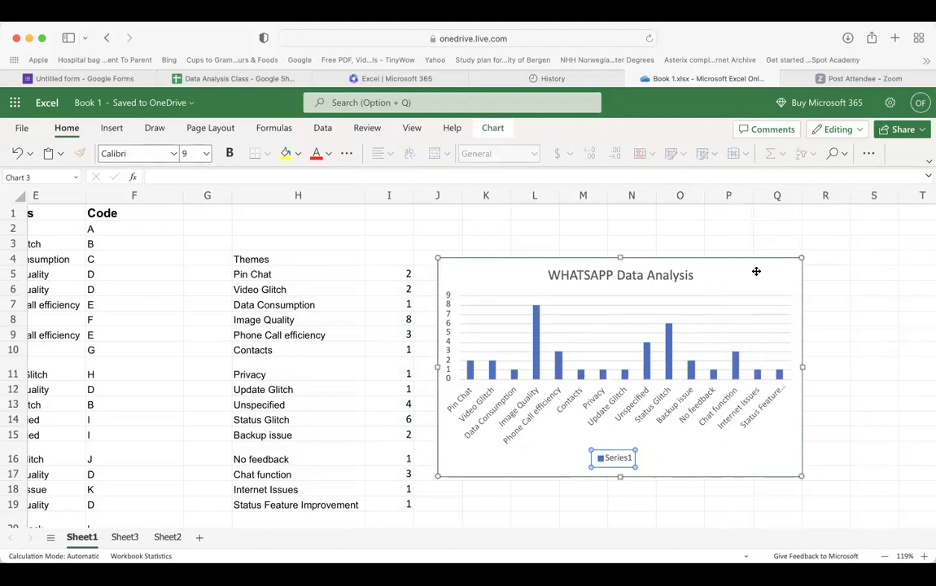
{"action": "left_click", "coordinate": [740, 267]}
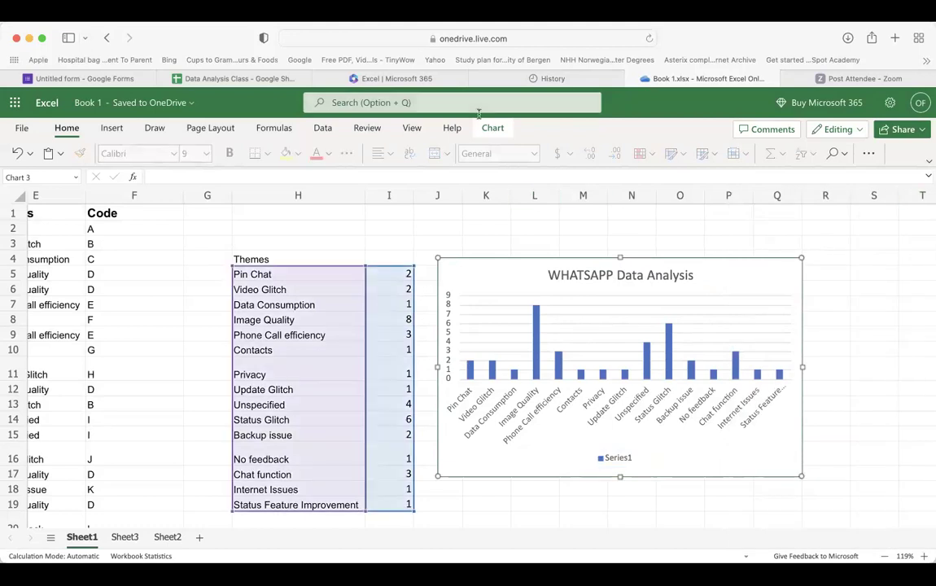